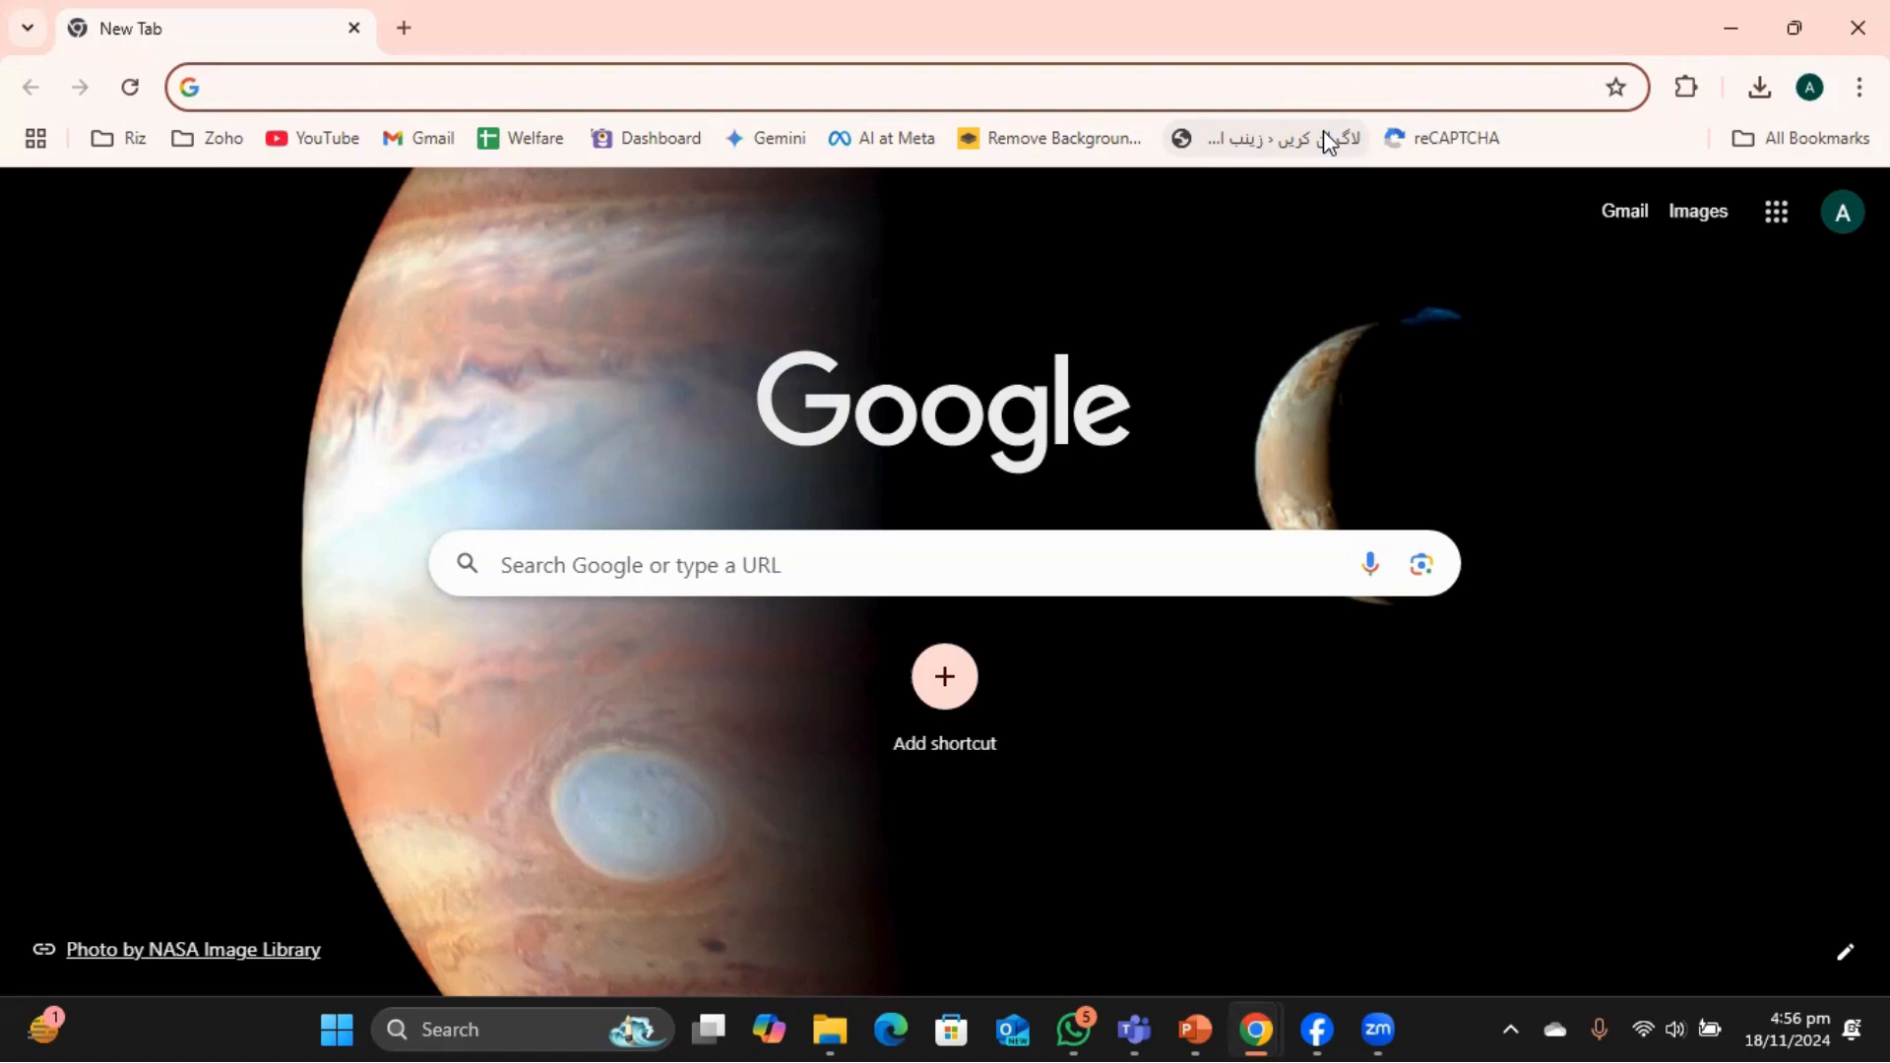
Load localhost in Chrome and see it refuse the connection.
type("localhost")
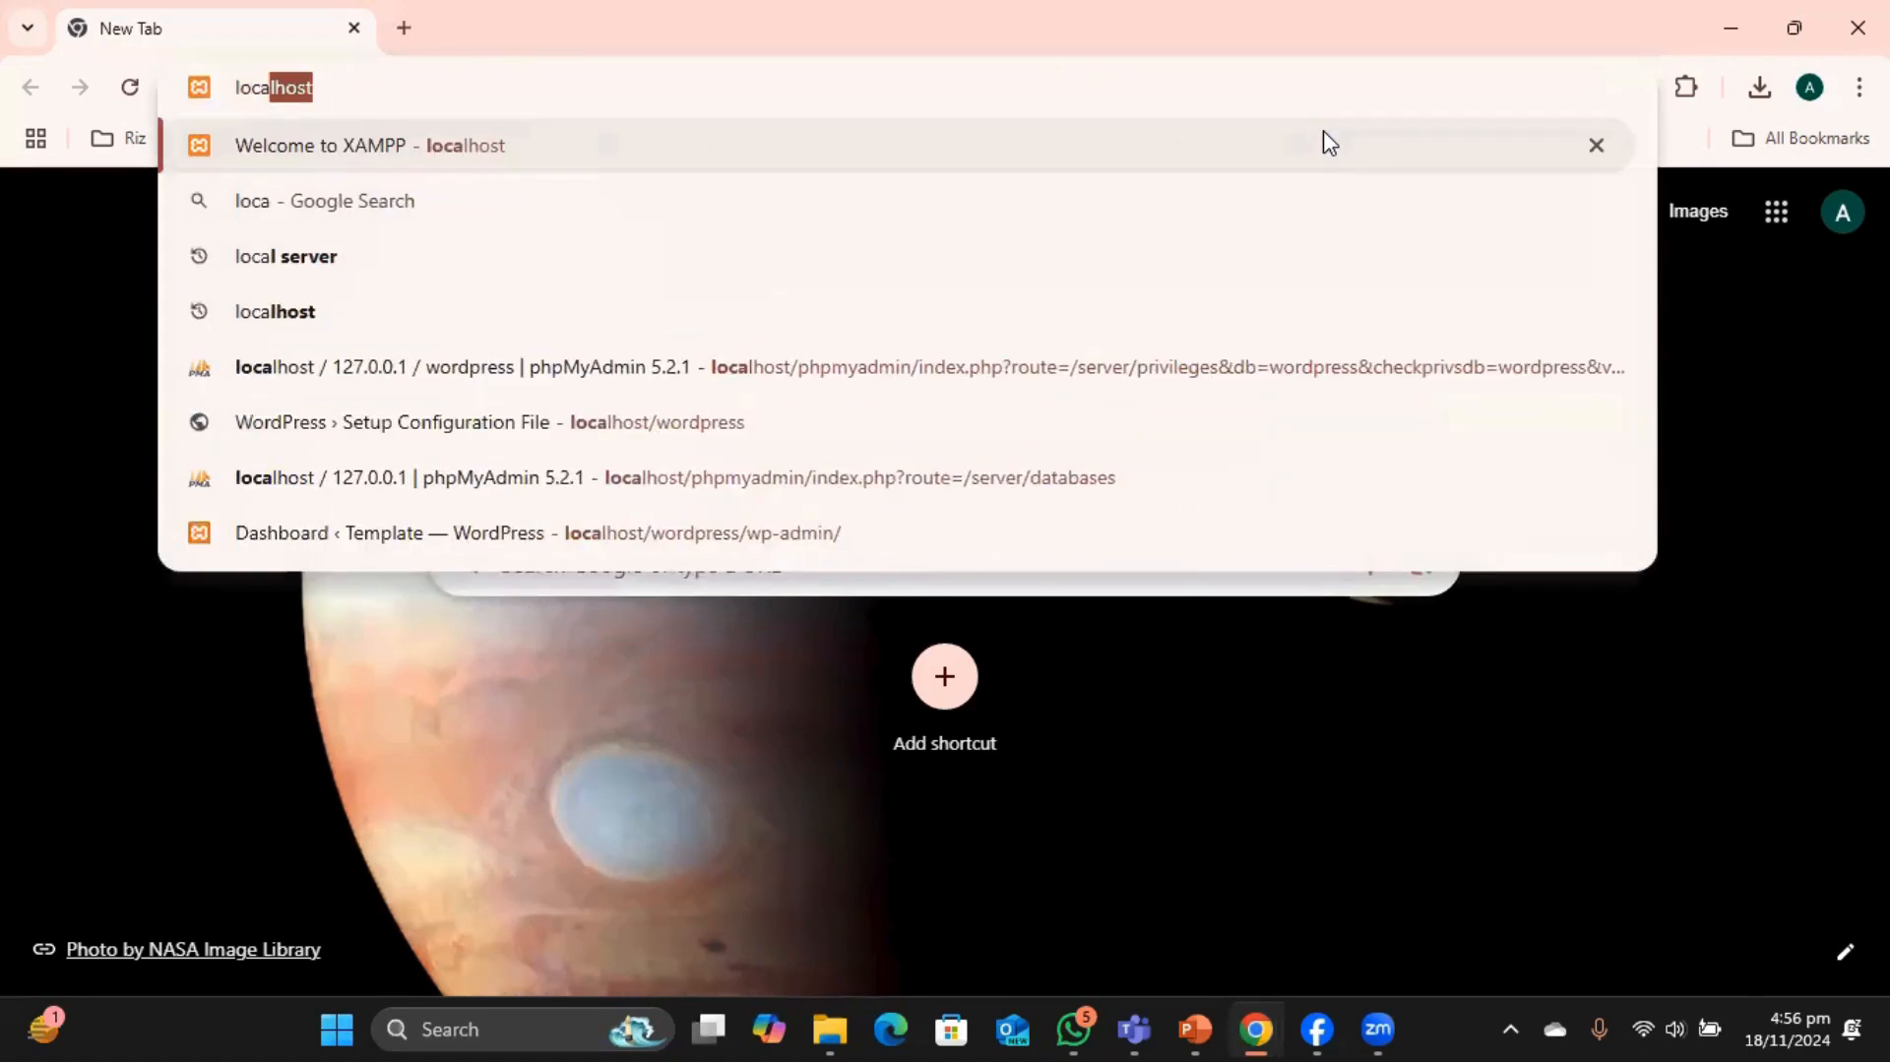
key("Return")
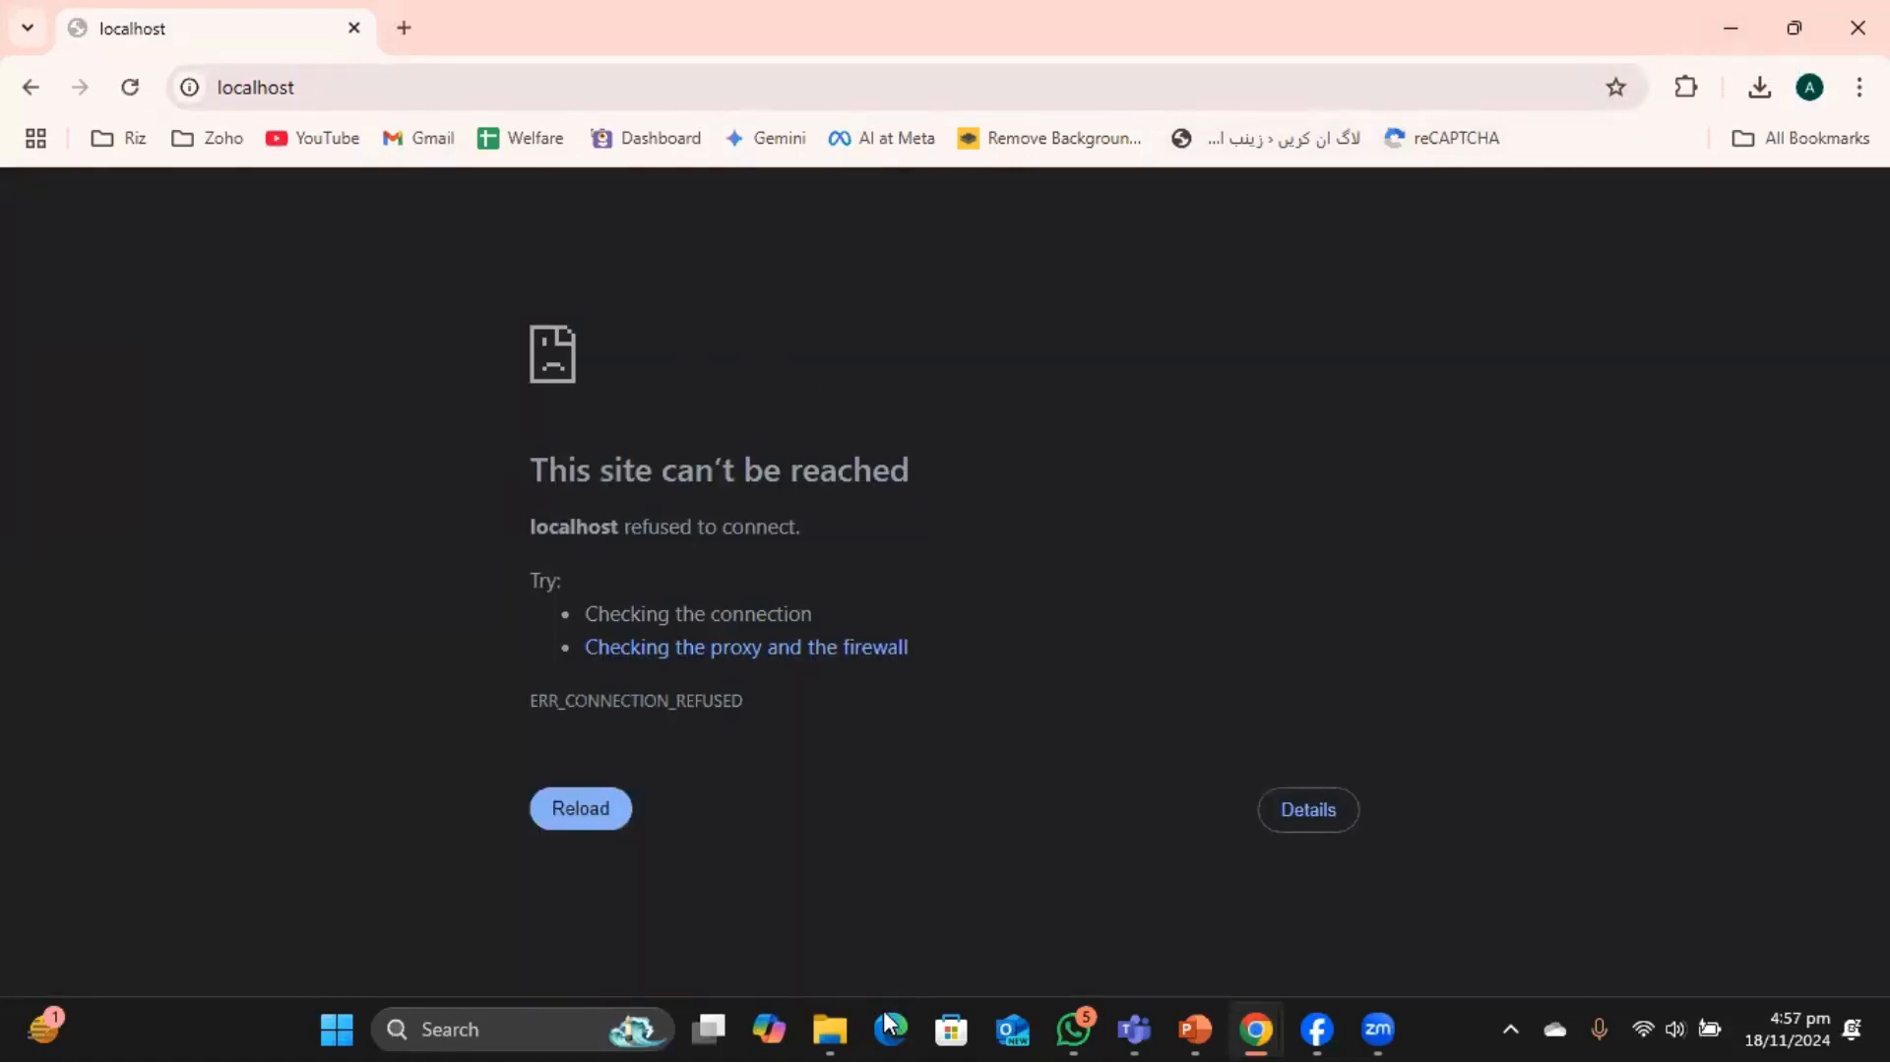
left_click(830, 1029)
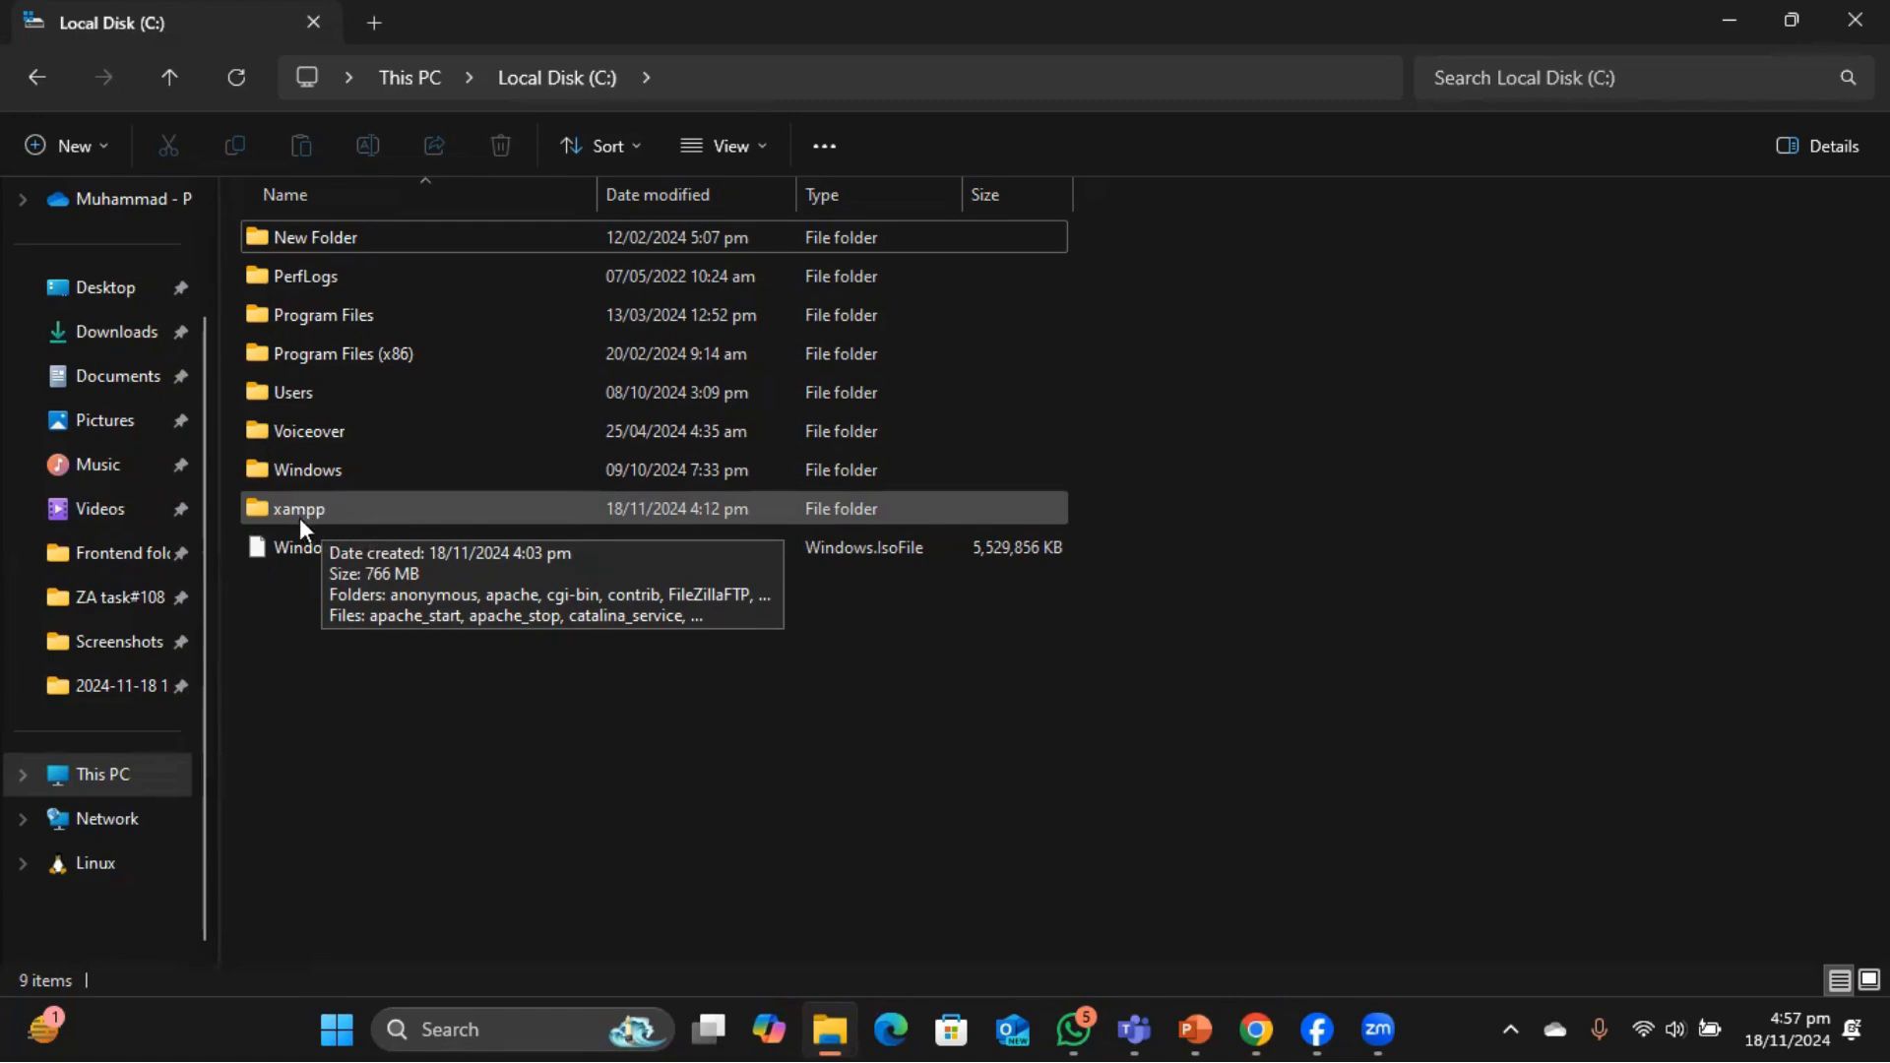
Open C:\xampp and scroll down to the xampp-control application.
double_click(316, 512)
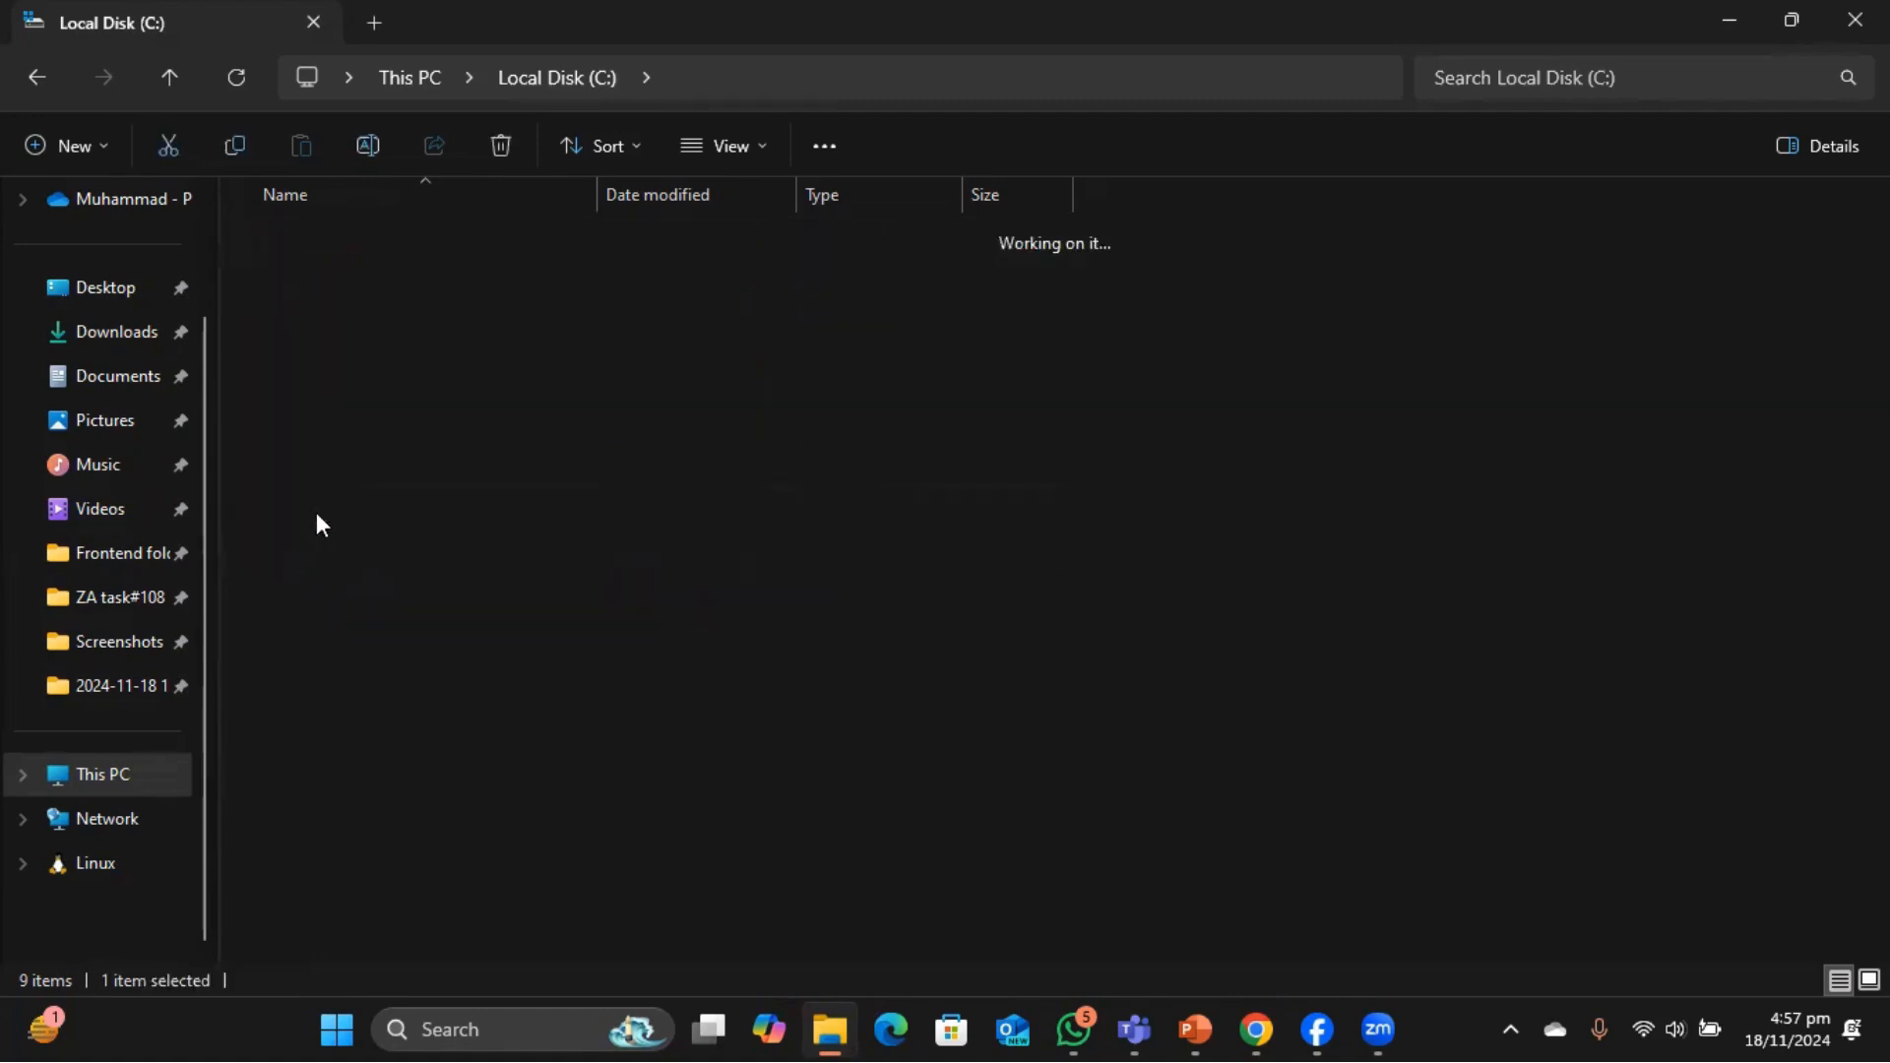
scroll(416, 604, "down", 7)
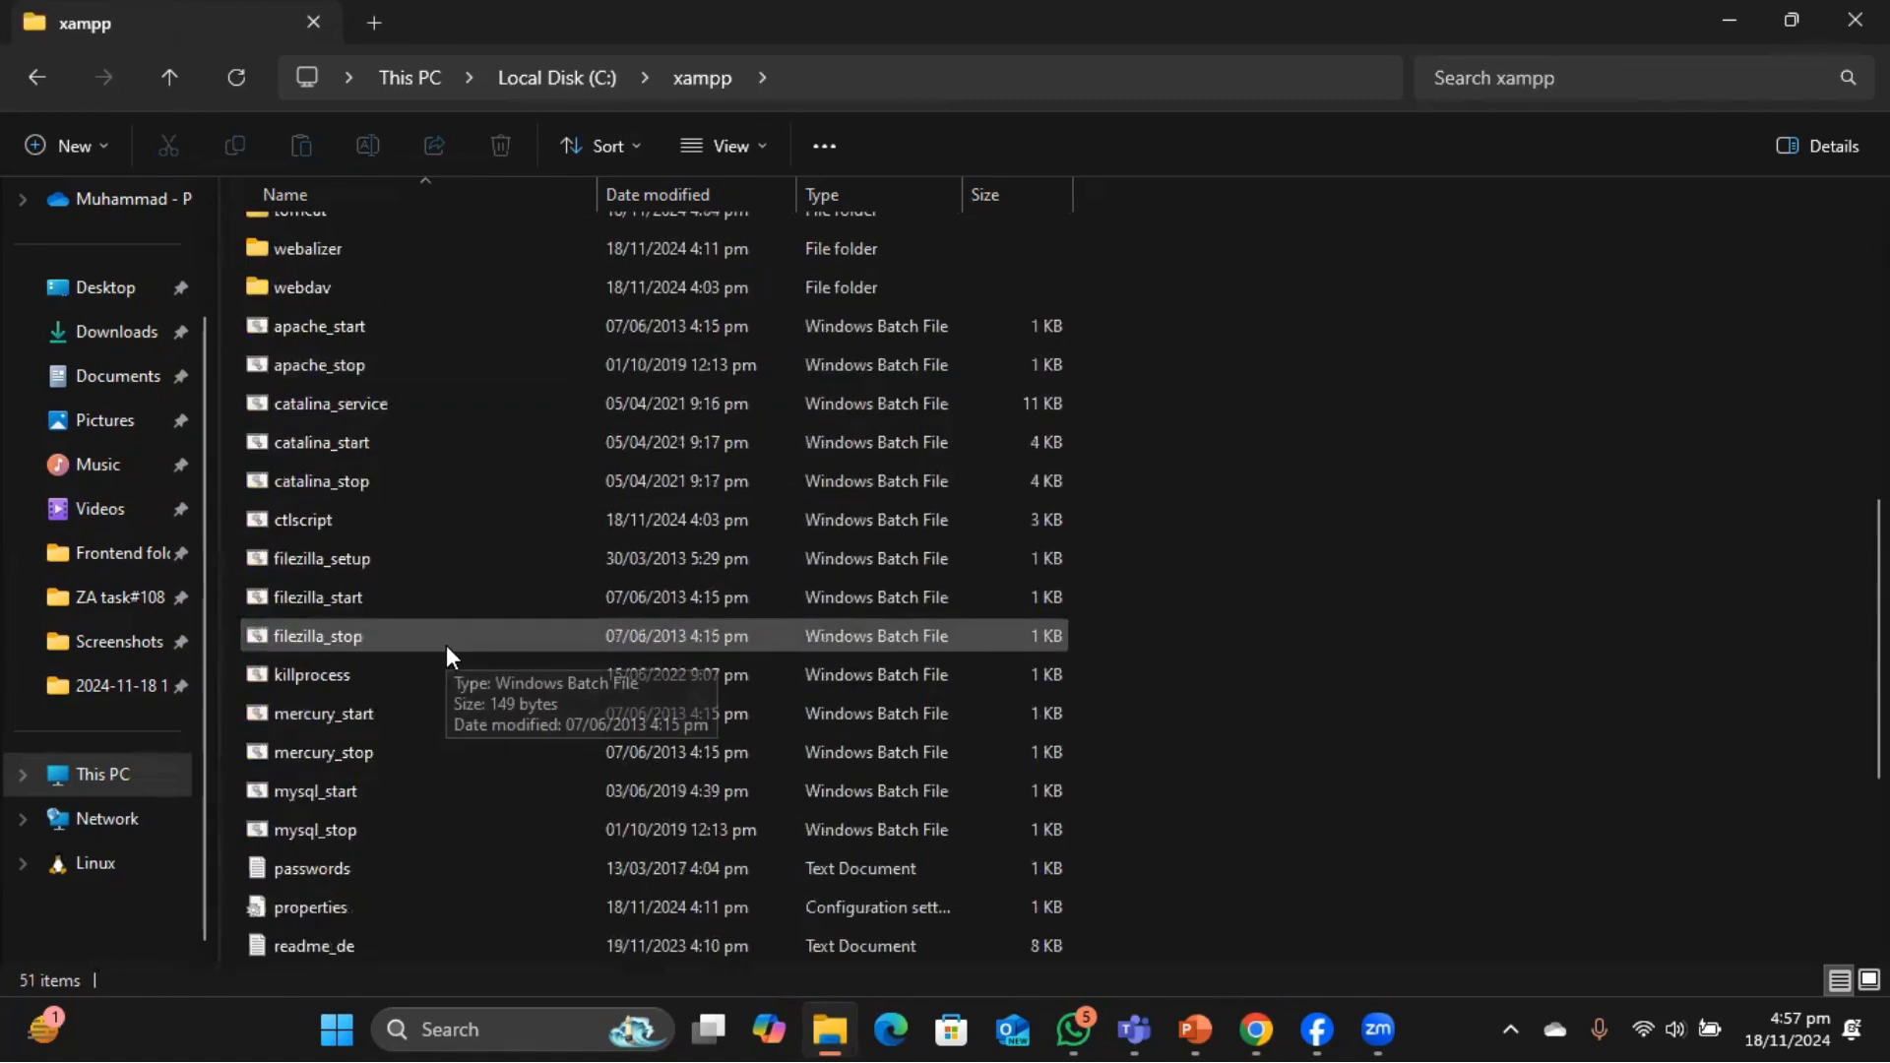
scroll(446, 645, "down", 4)
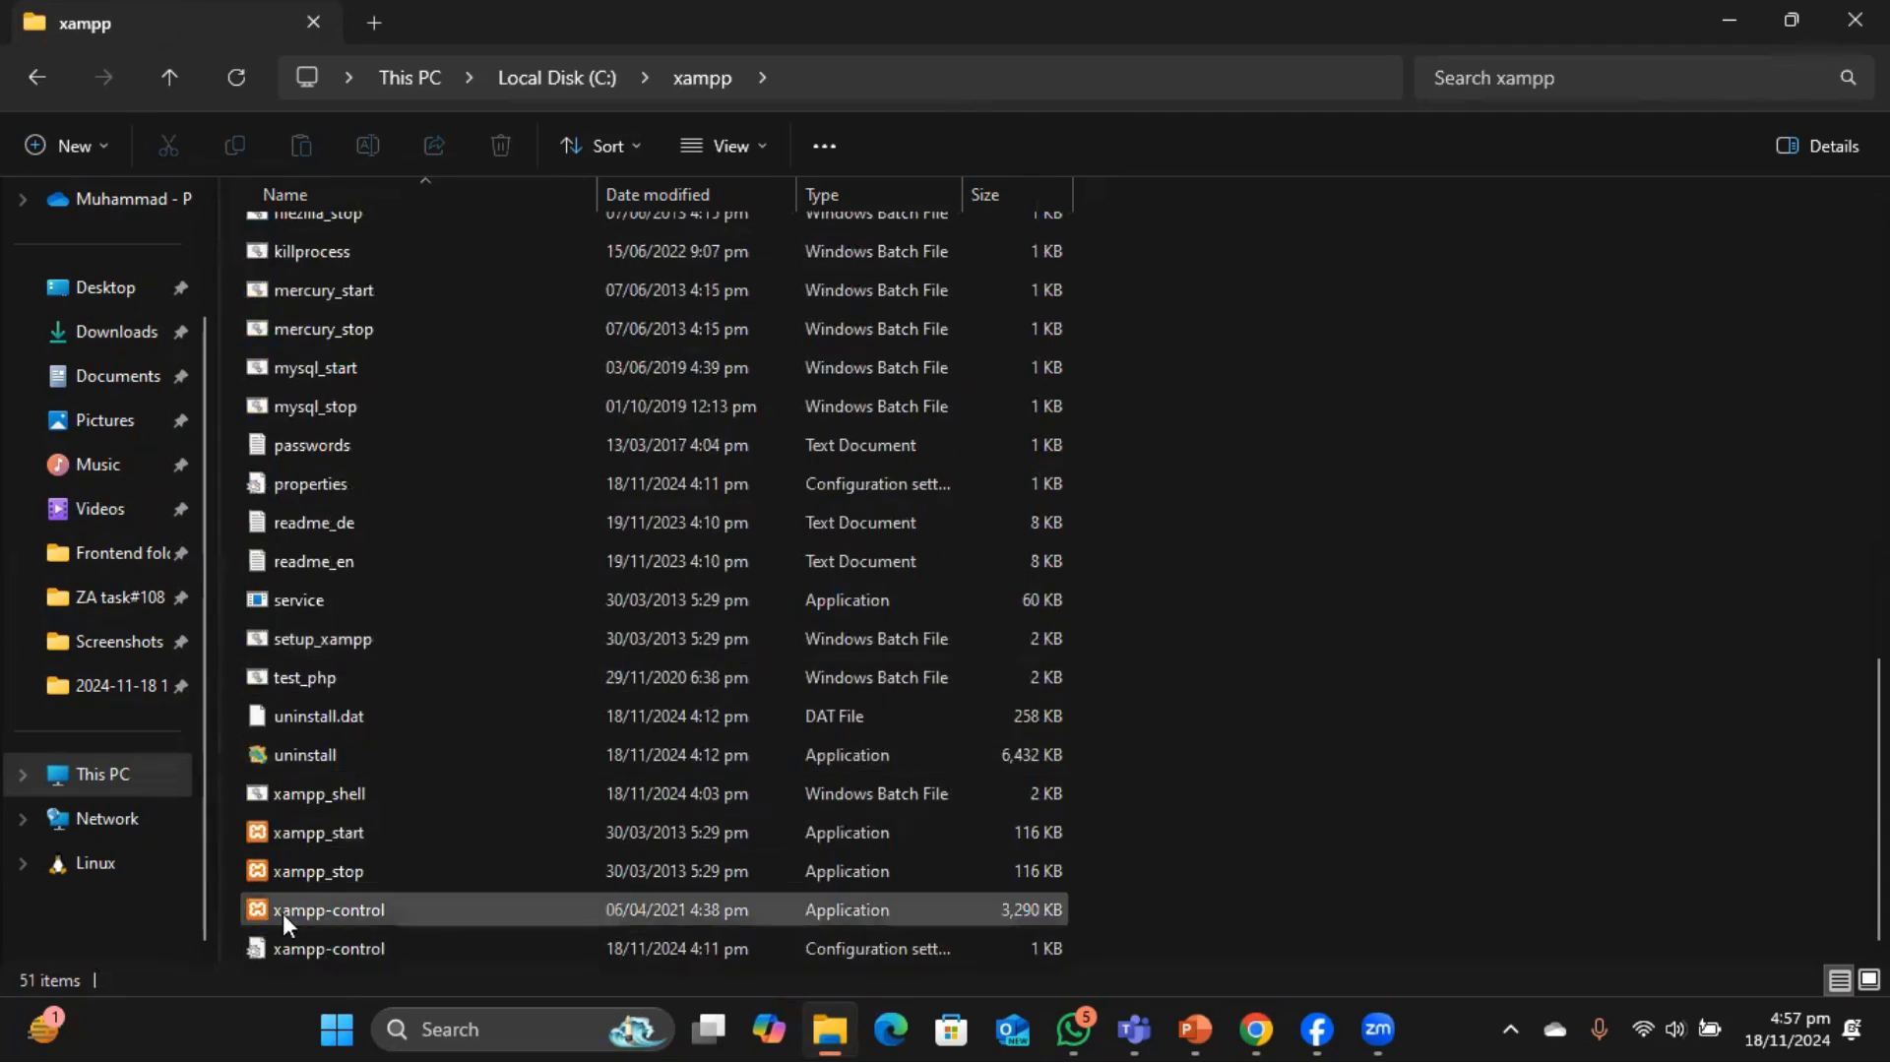
Launch XAMPP Control Panel, start Apache and MySQL, then minimize the panel.
double_click(364, 913)
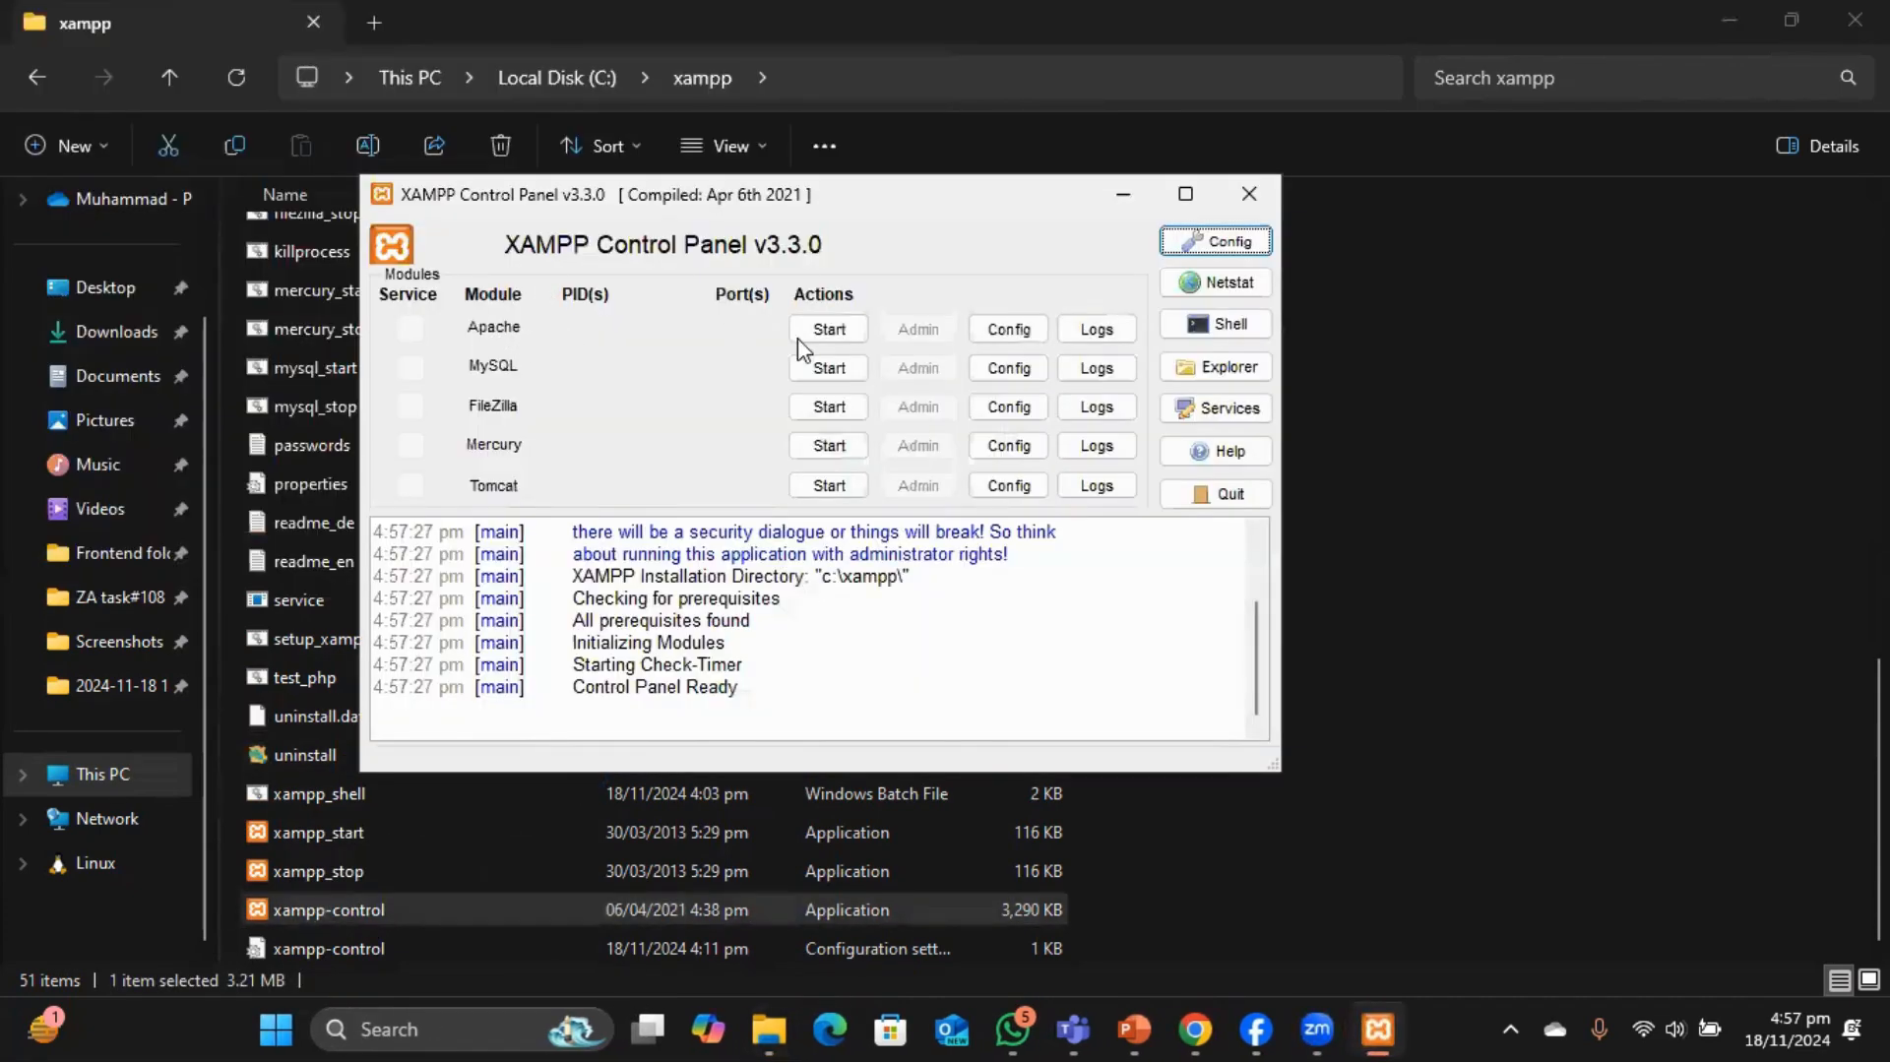
left_click(827, 329)
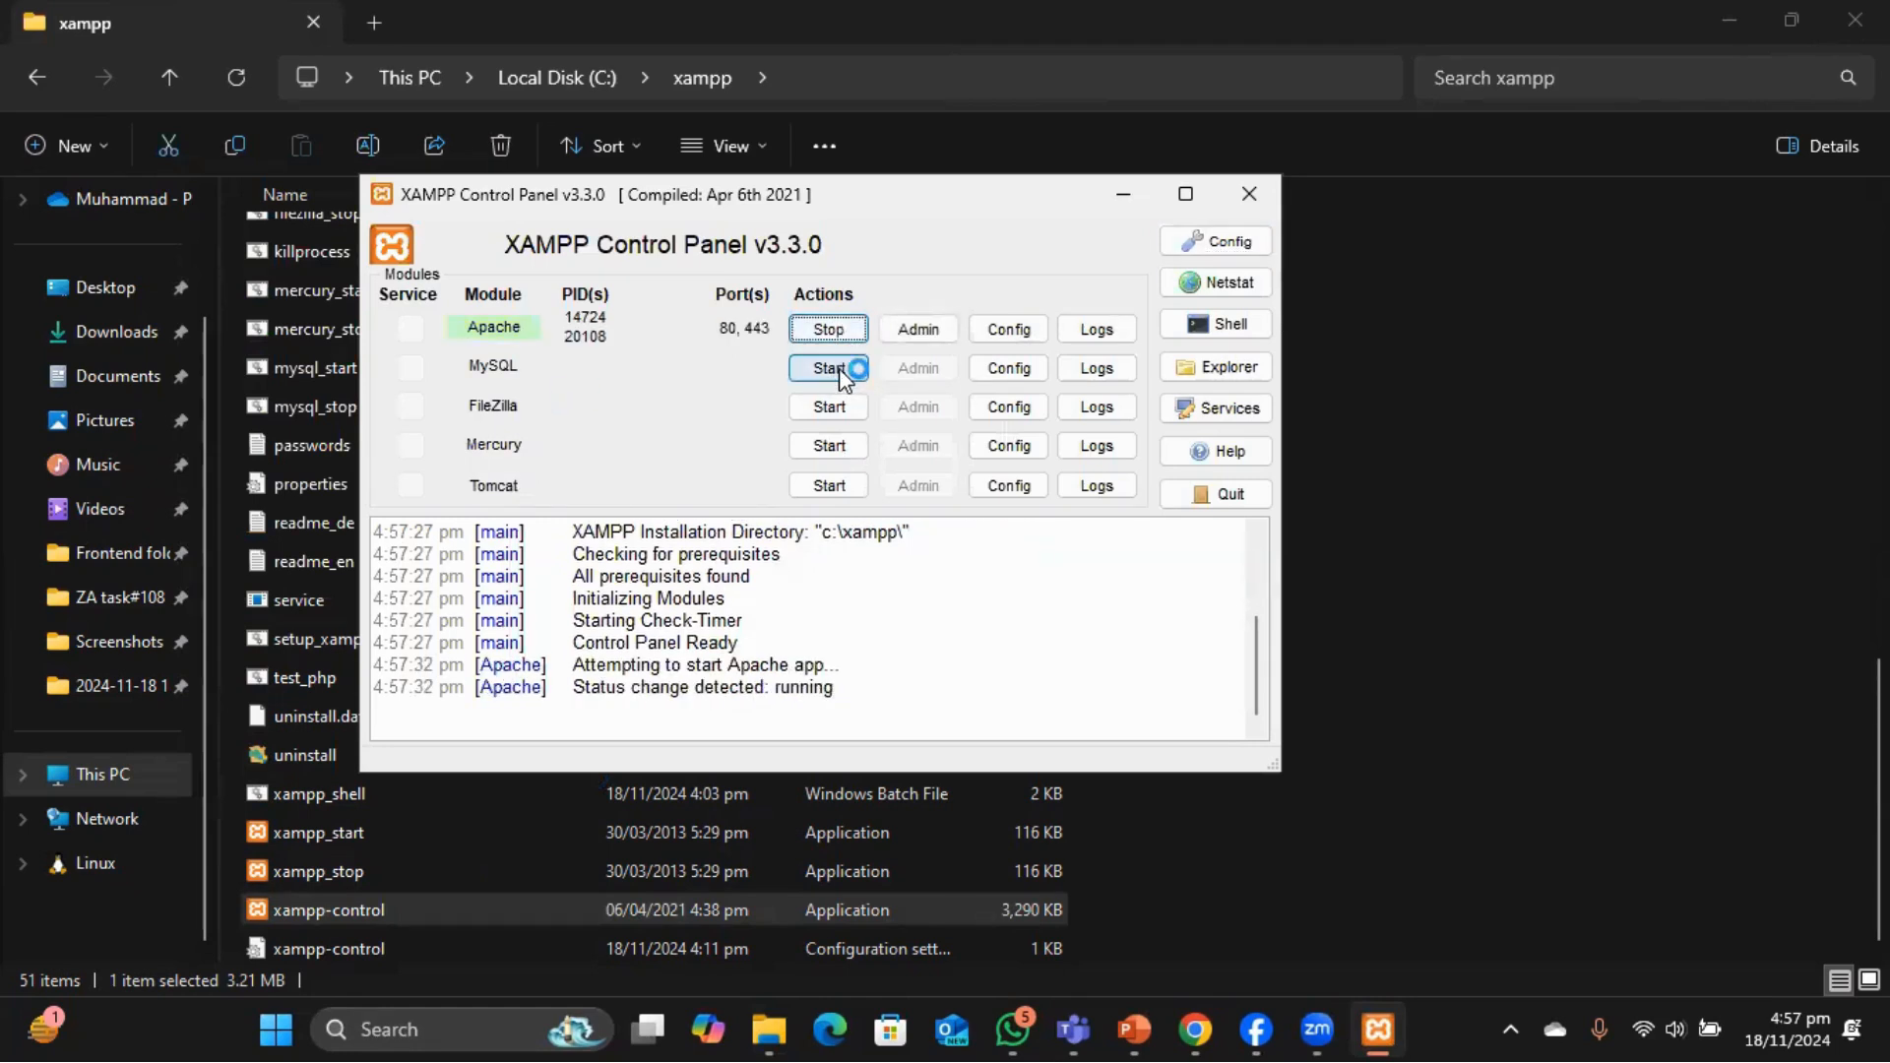
left_click(839, 374)
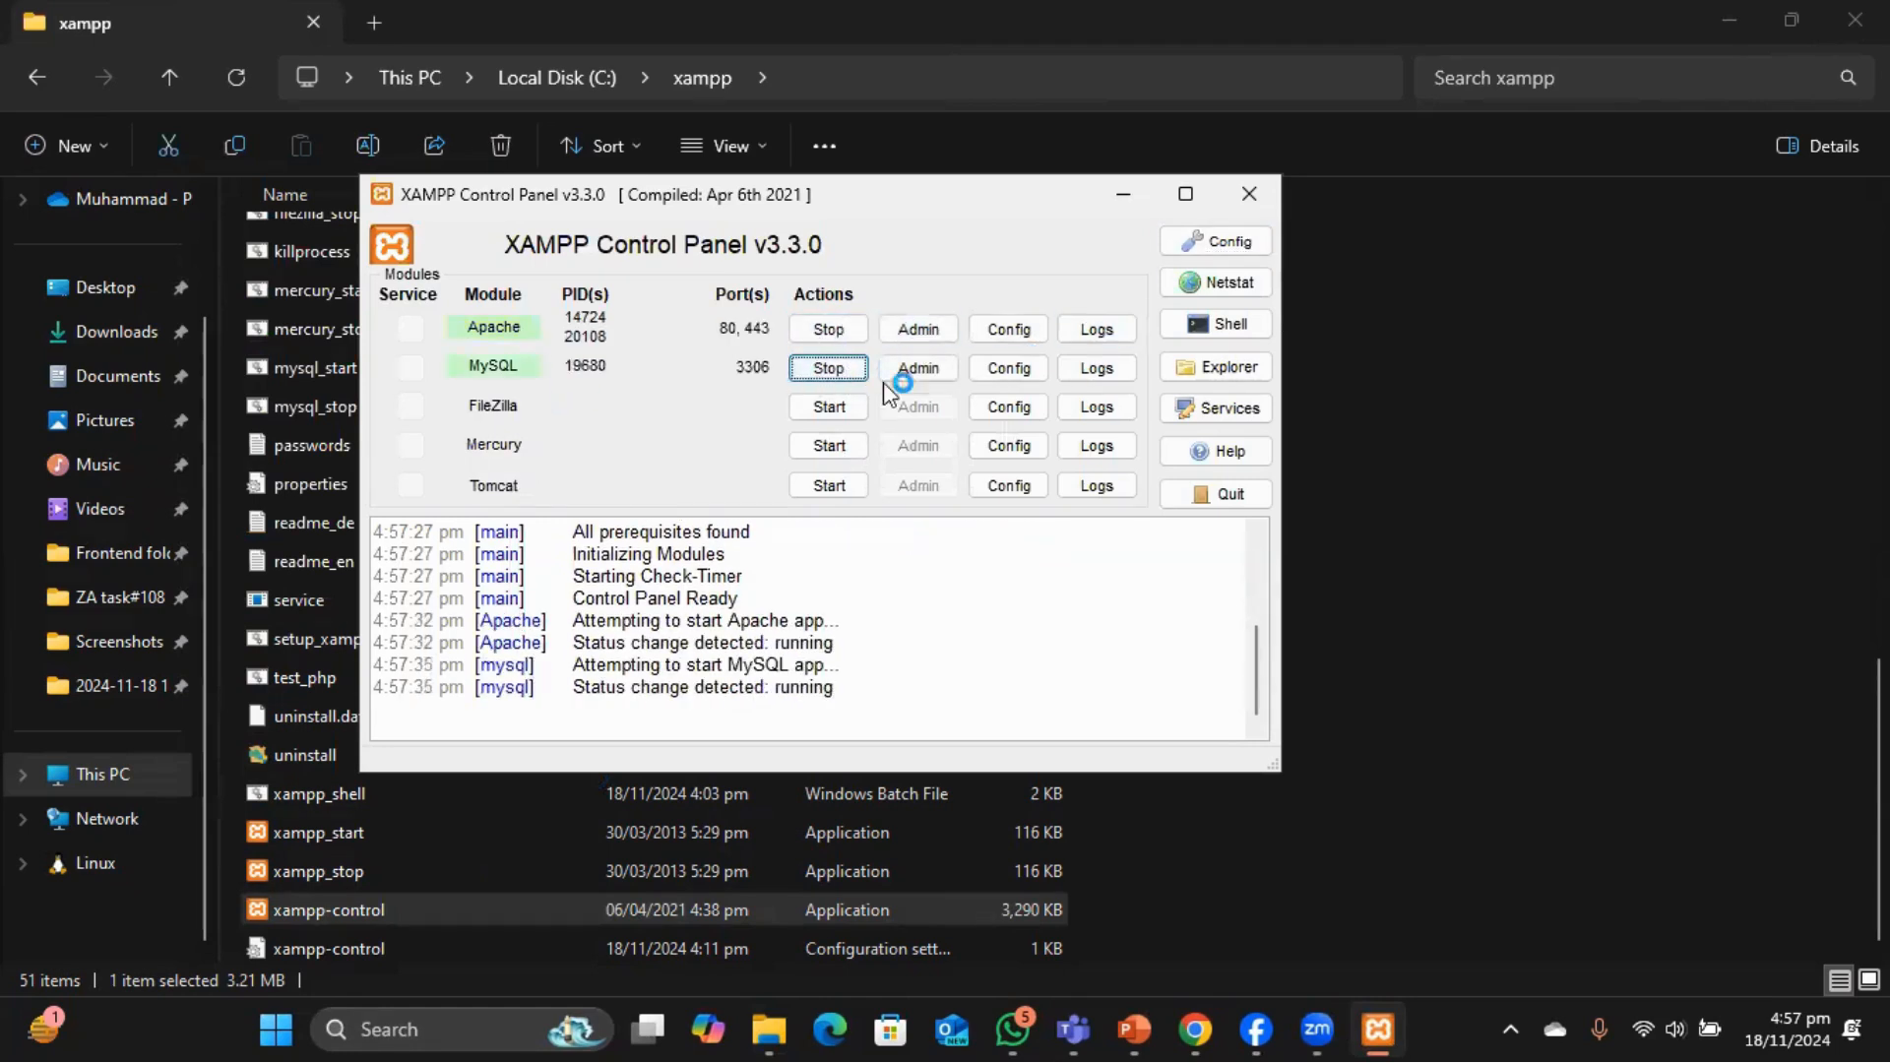
left_click(1120, 197)
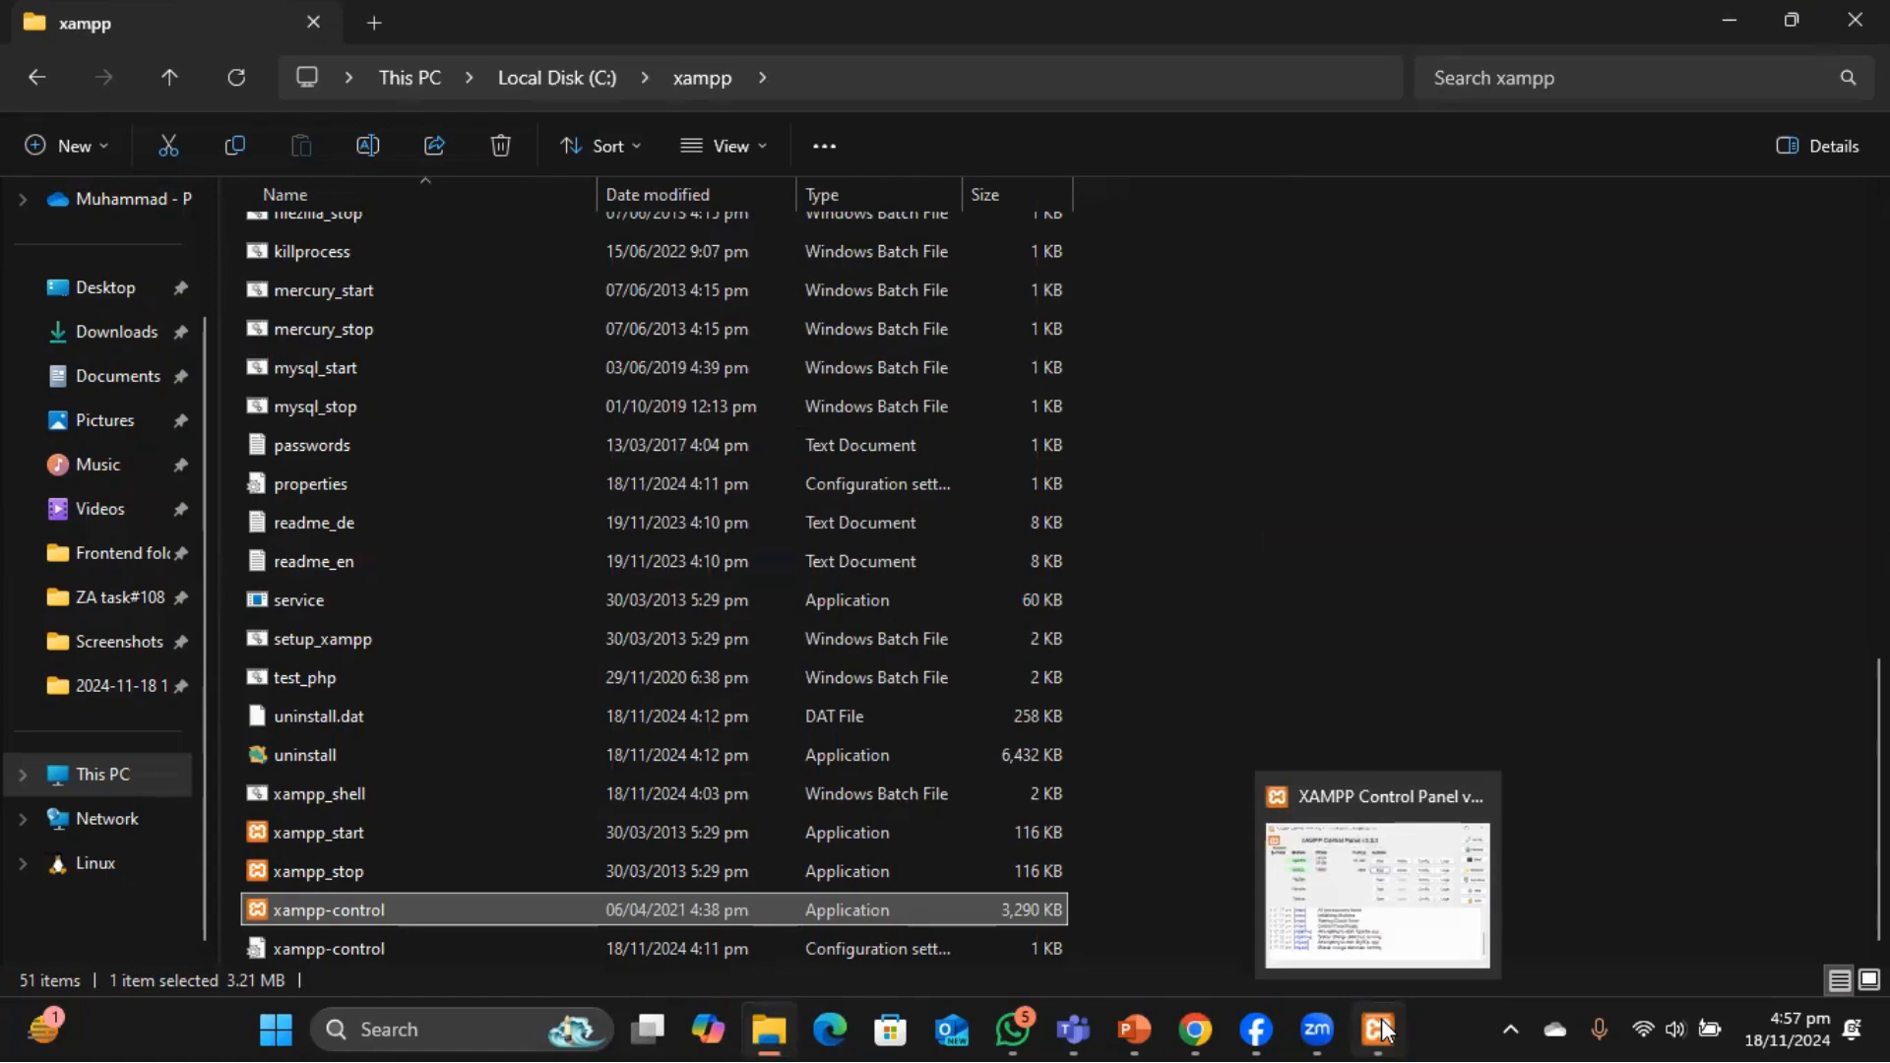
left_click(1289, 866)
left_click(1378, 1028)
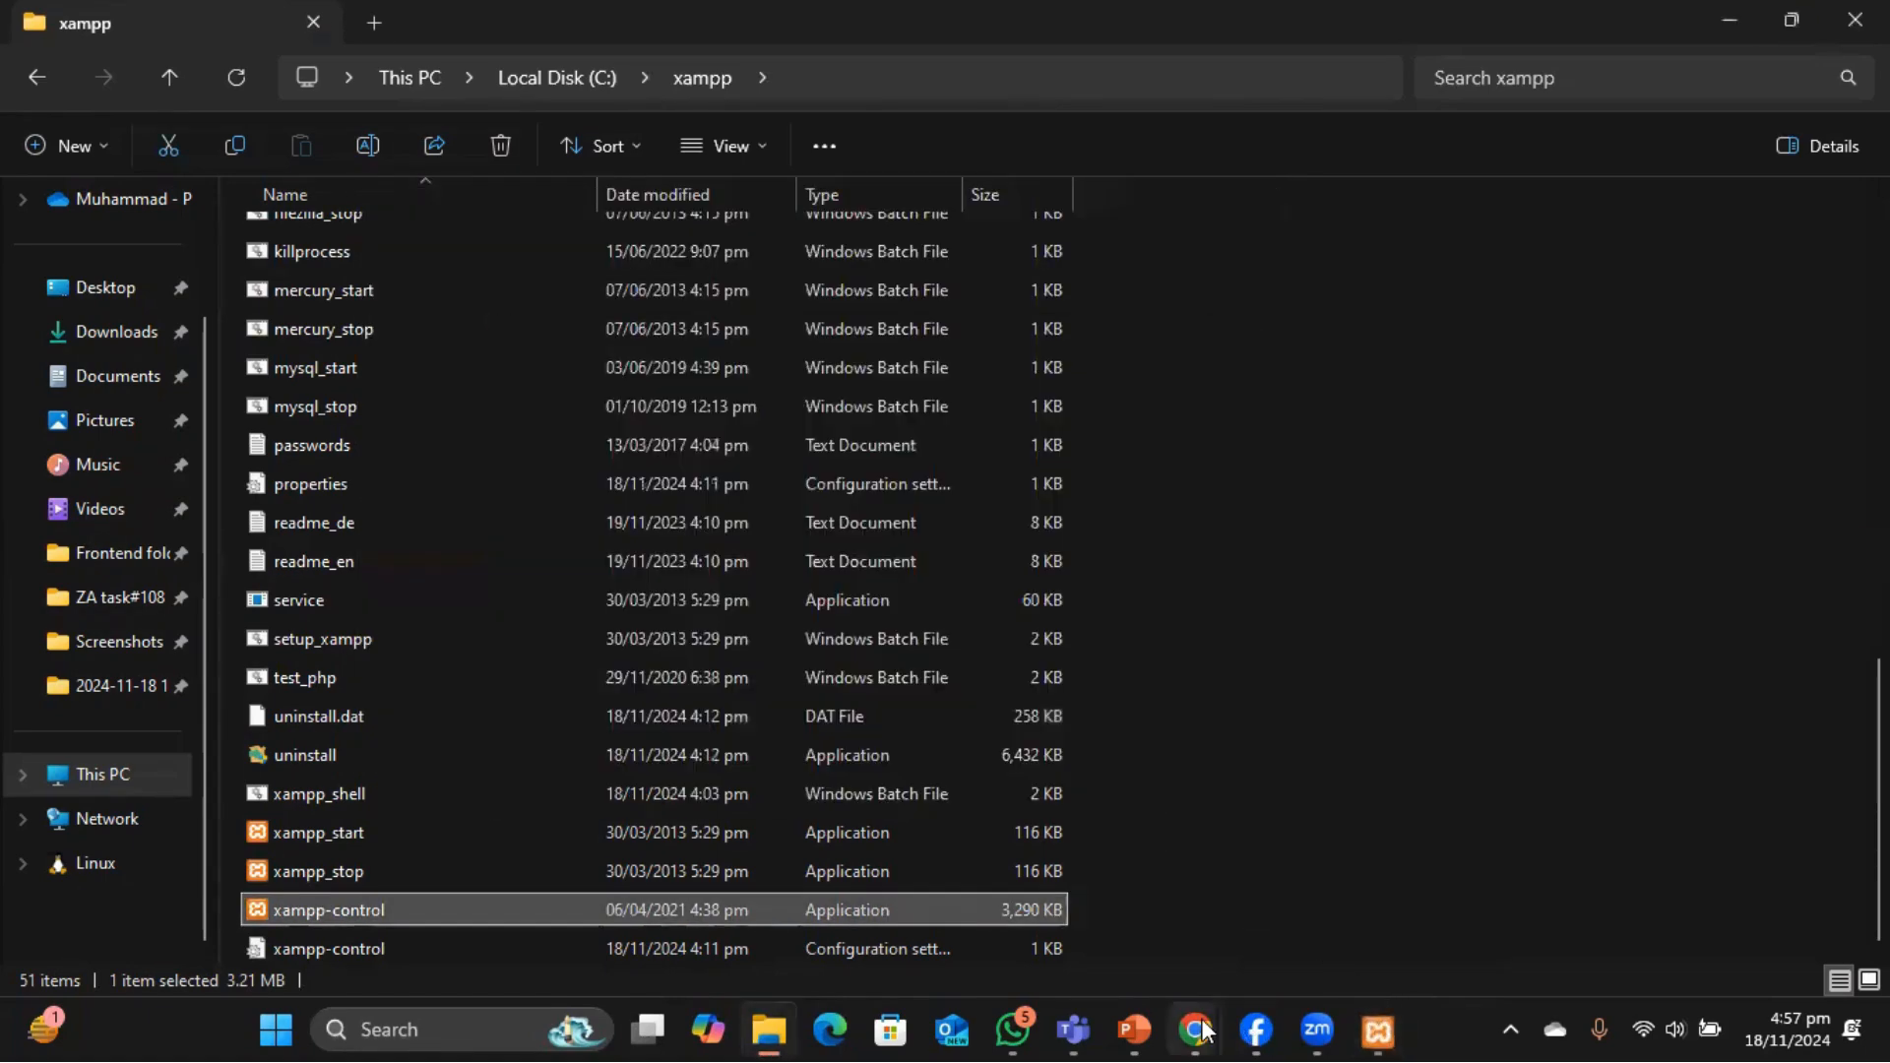
Bring up the XAMPP dashboard in Chrome and go to phpMyAdmin.
mouse_move(1203, 1028)
left_click(1320, 890)
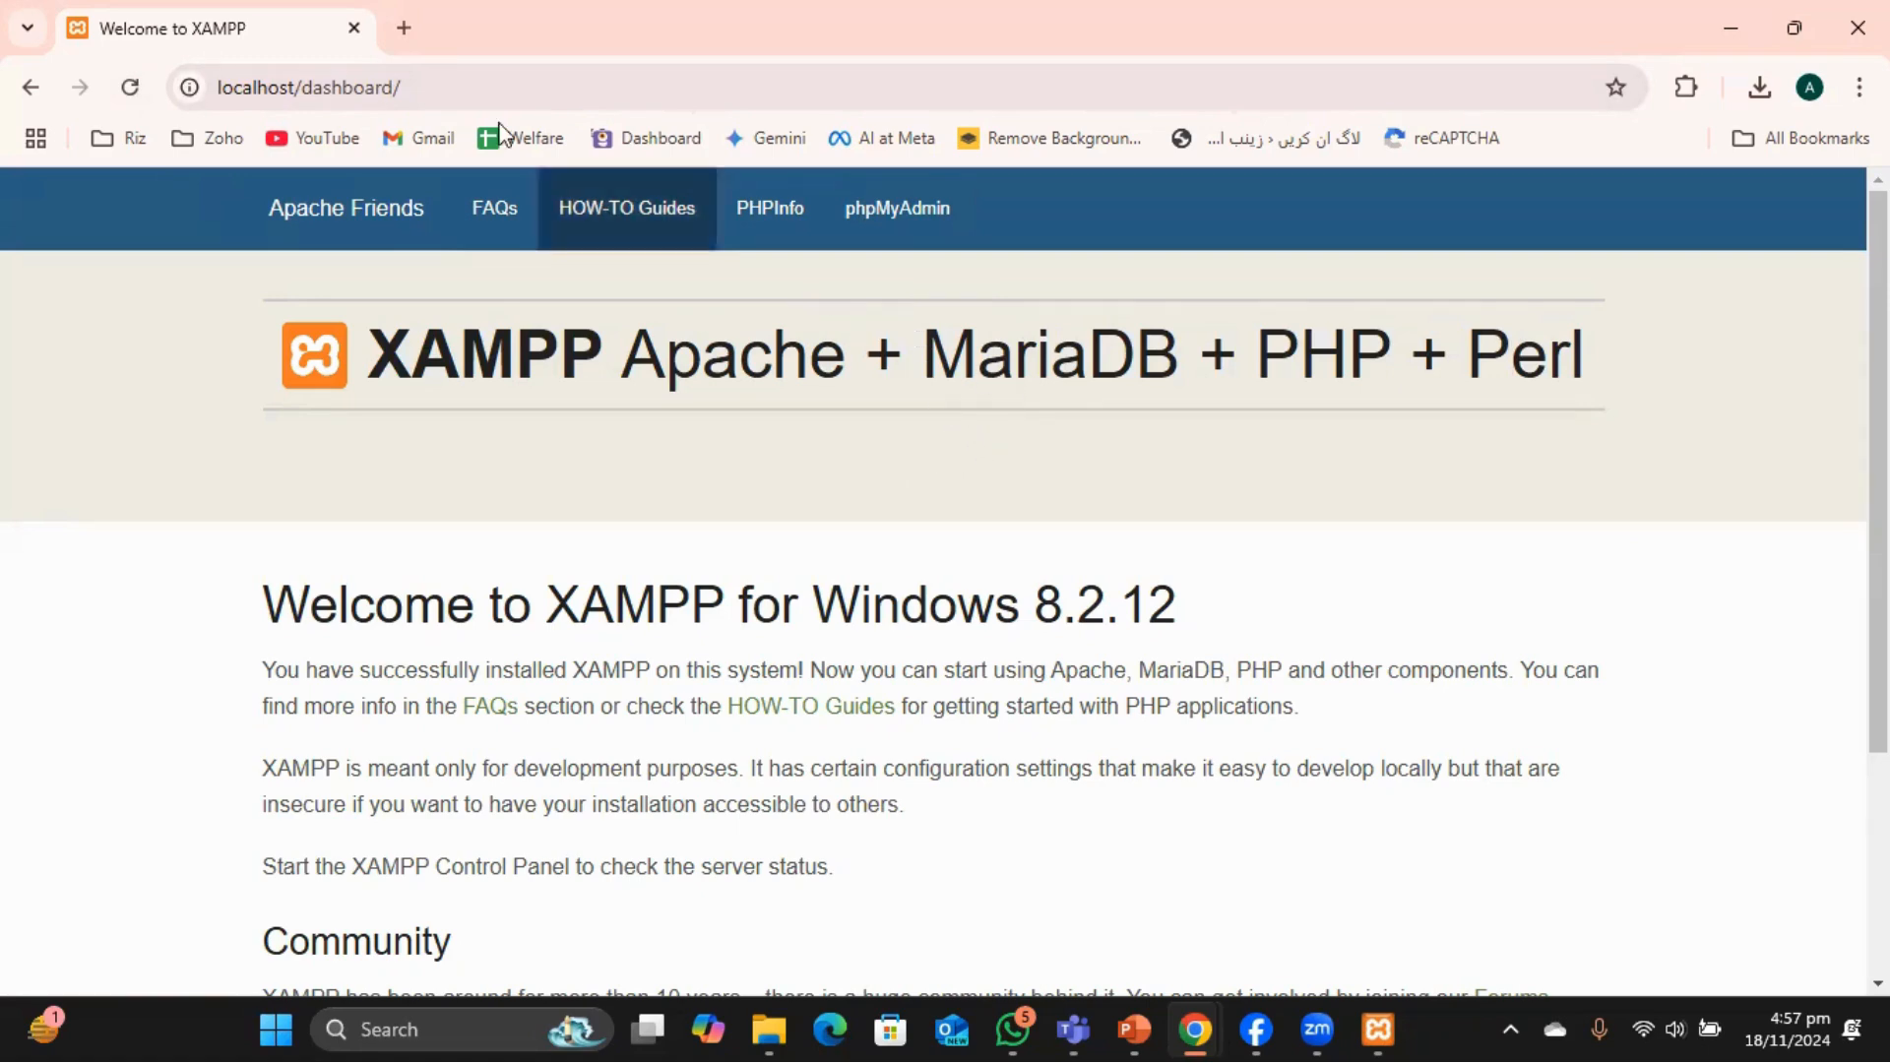
left_click(912, 231)
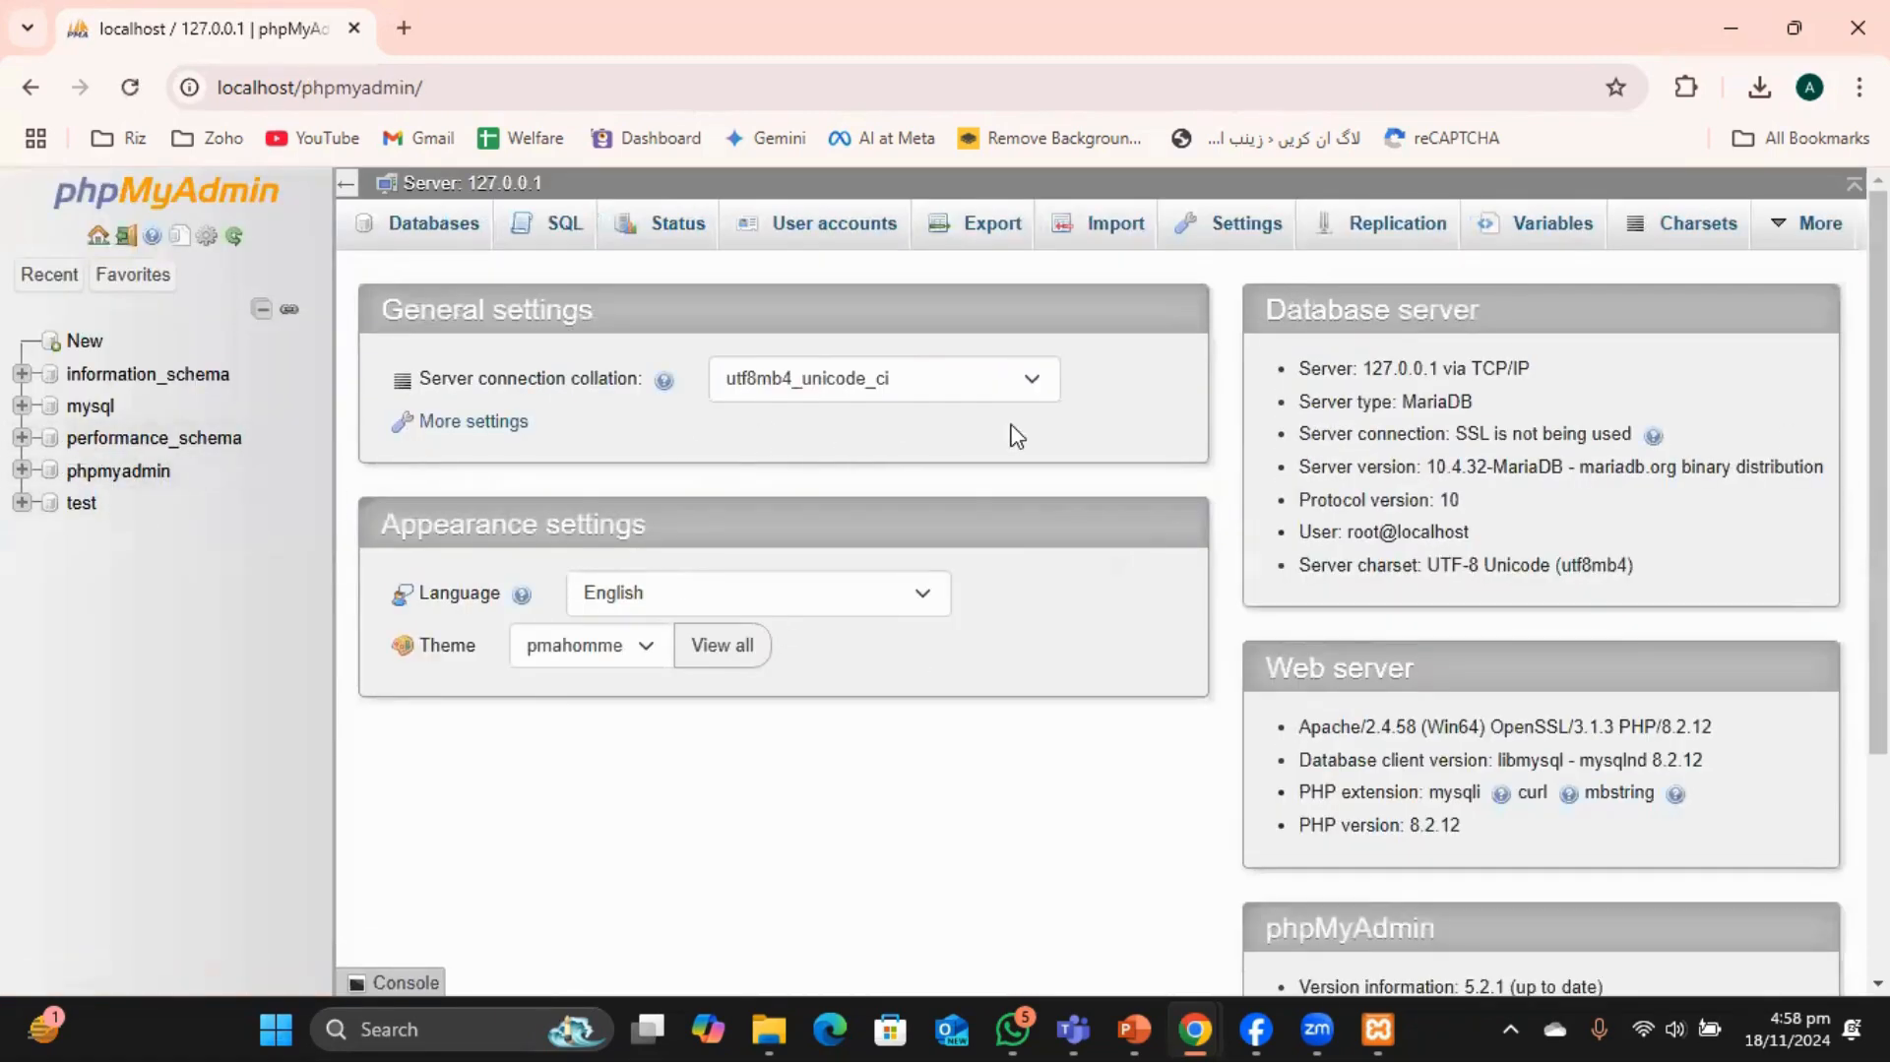
Enter the new database name as lowercase 'wordpress' on the Databases page.
left_click(432, 237)
scroll(945, 758, "down", 2)
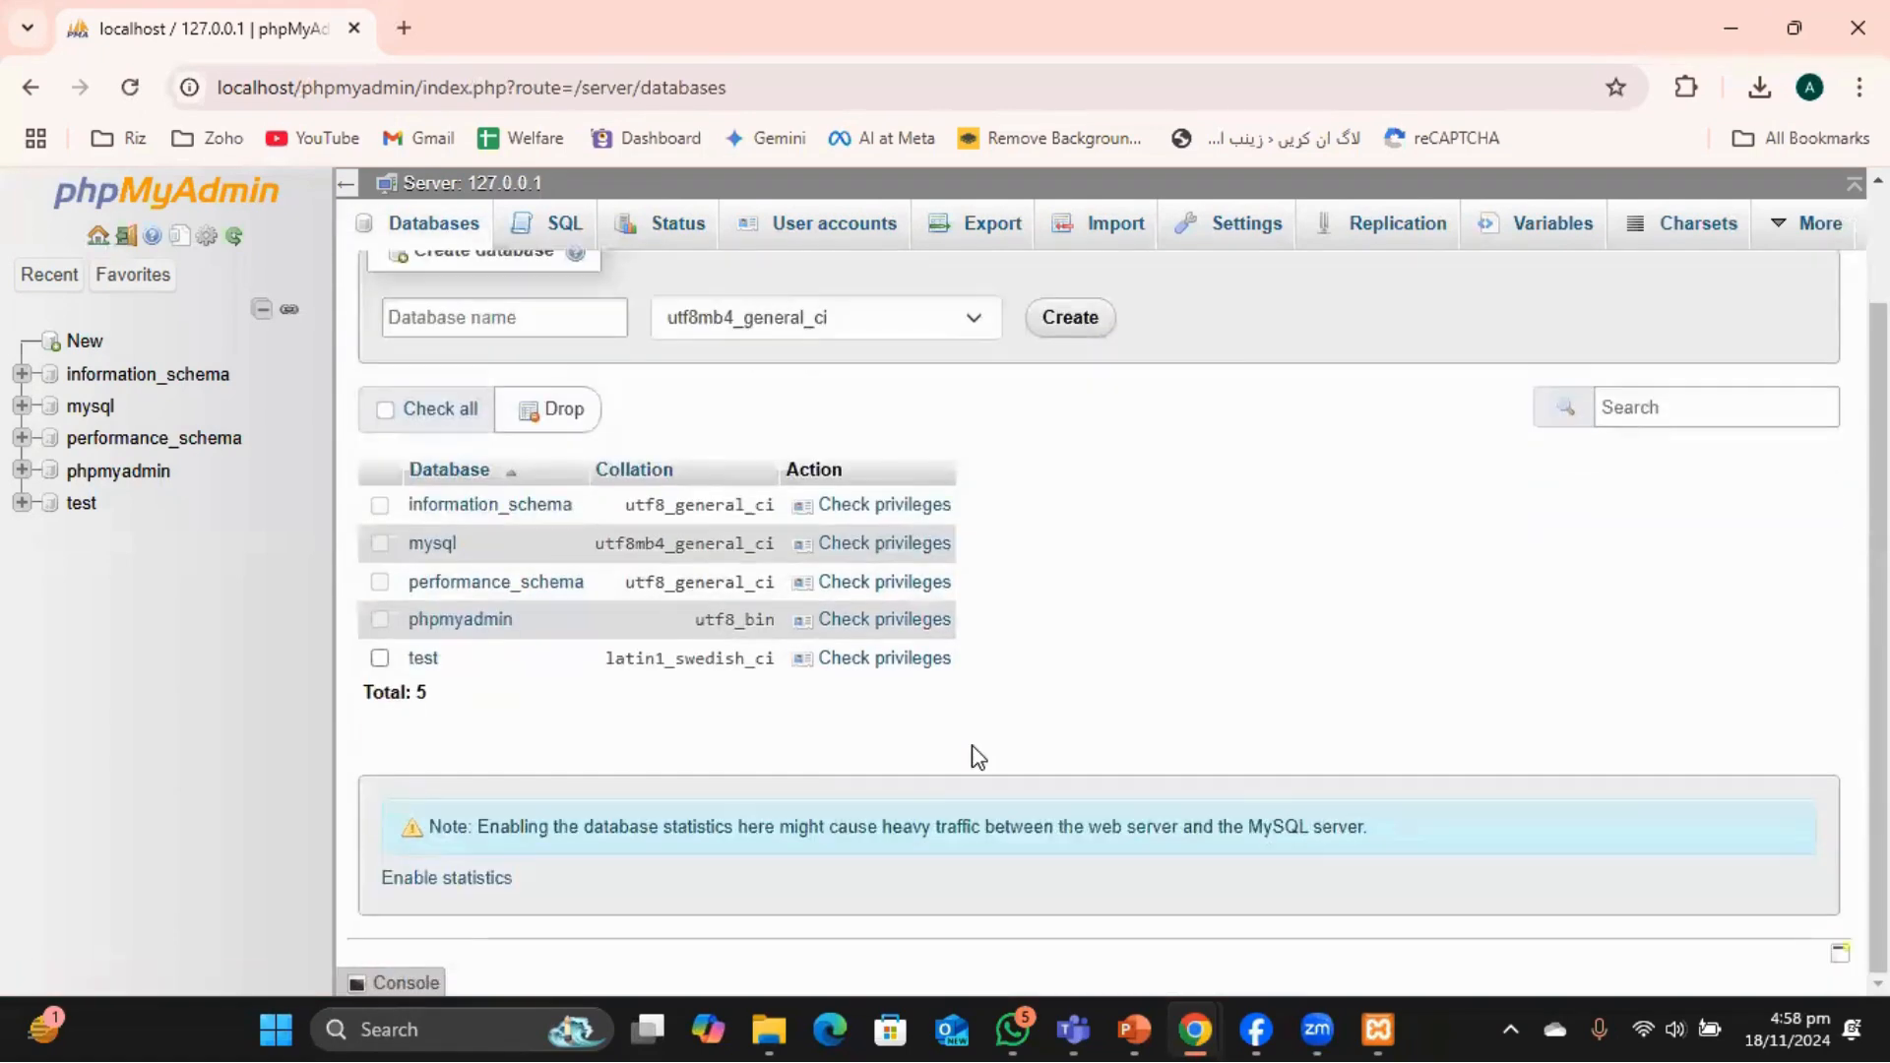
scroll(977, 757, "up", 2)
left_click(495, 454)
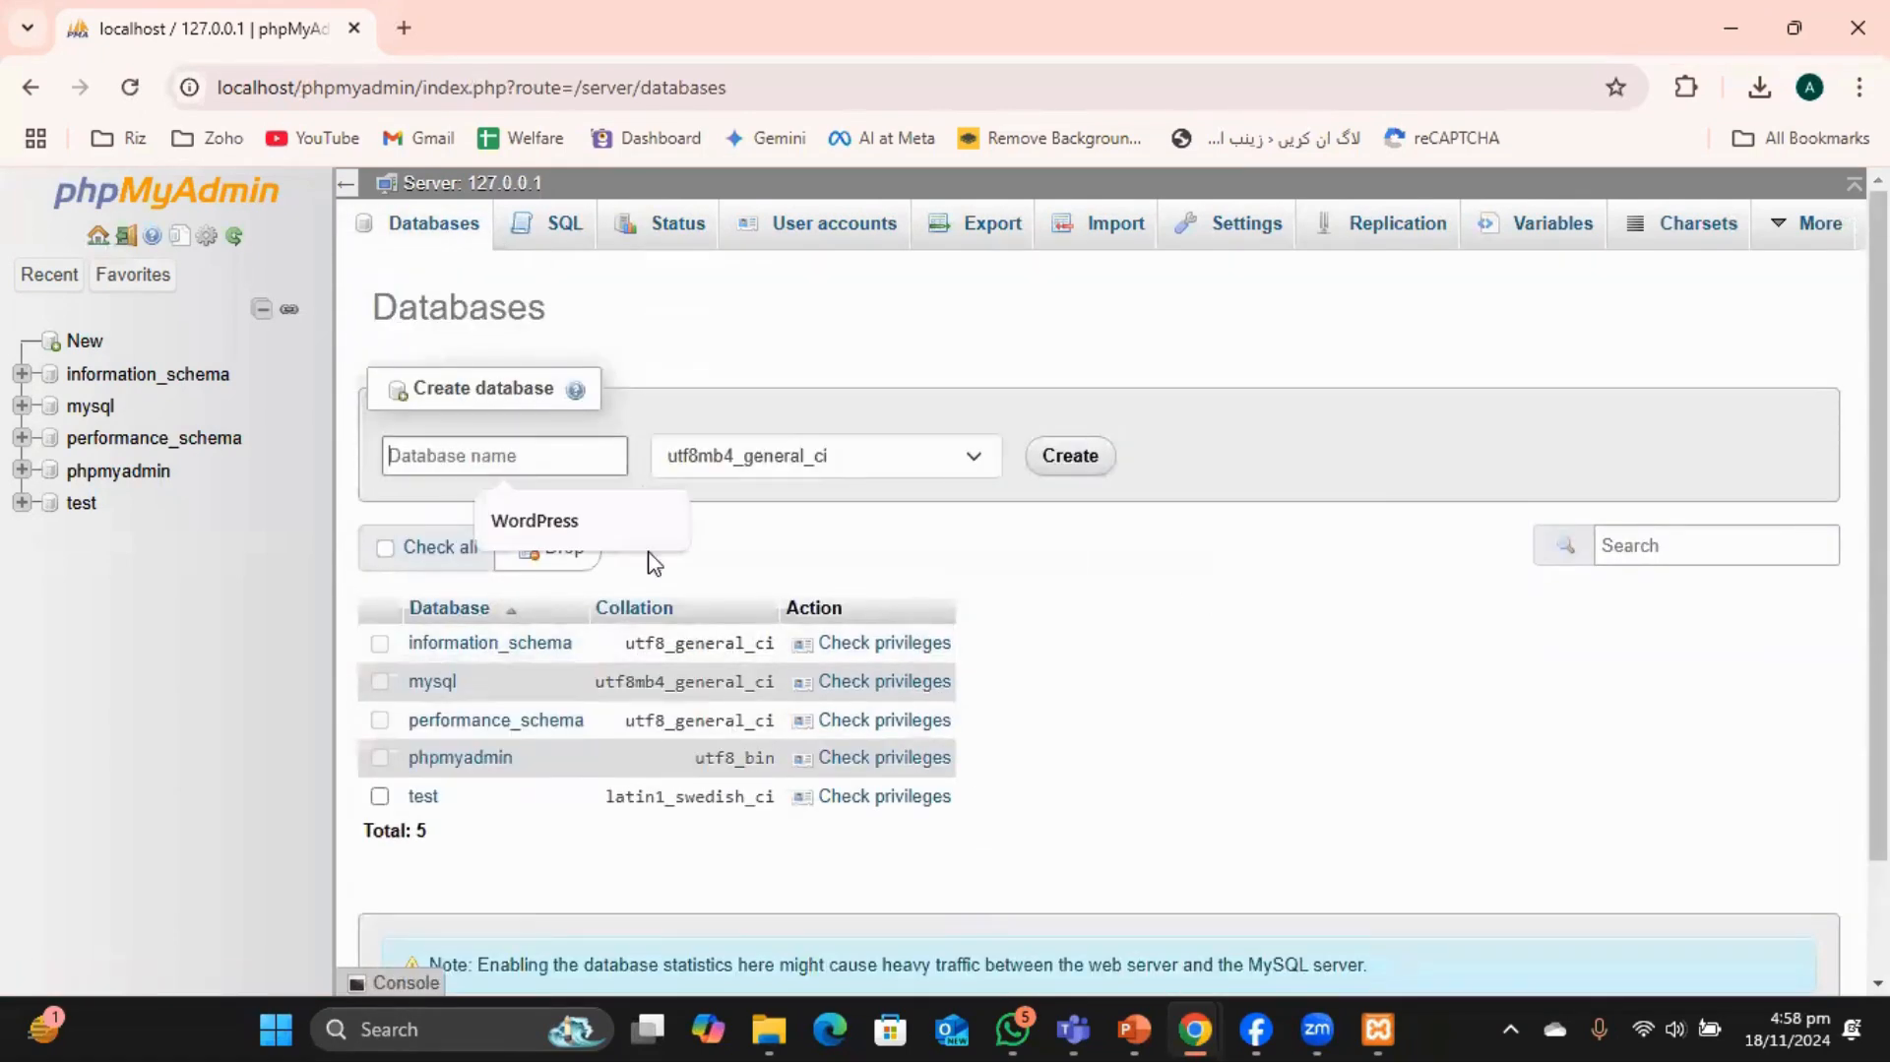
left_click(623, 528)
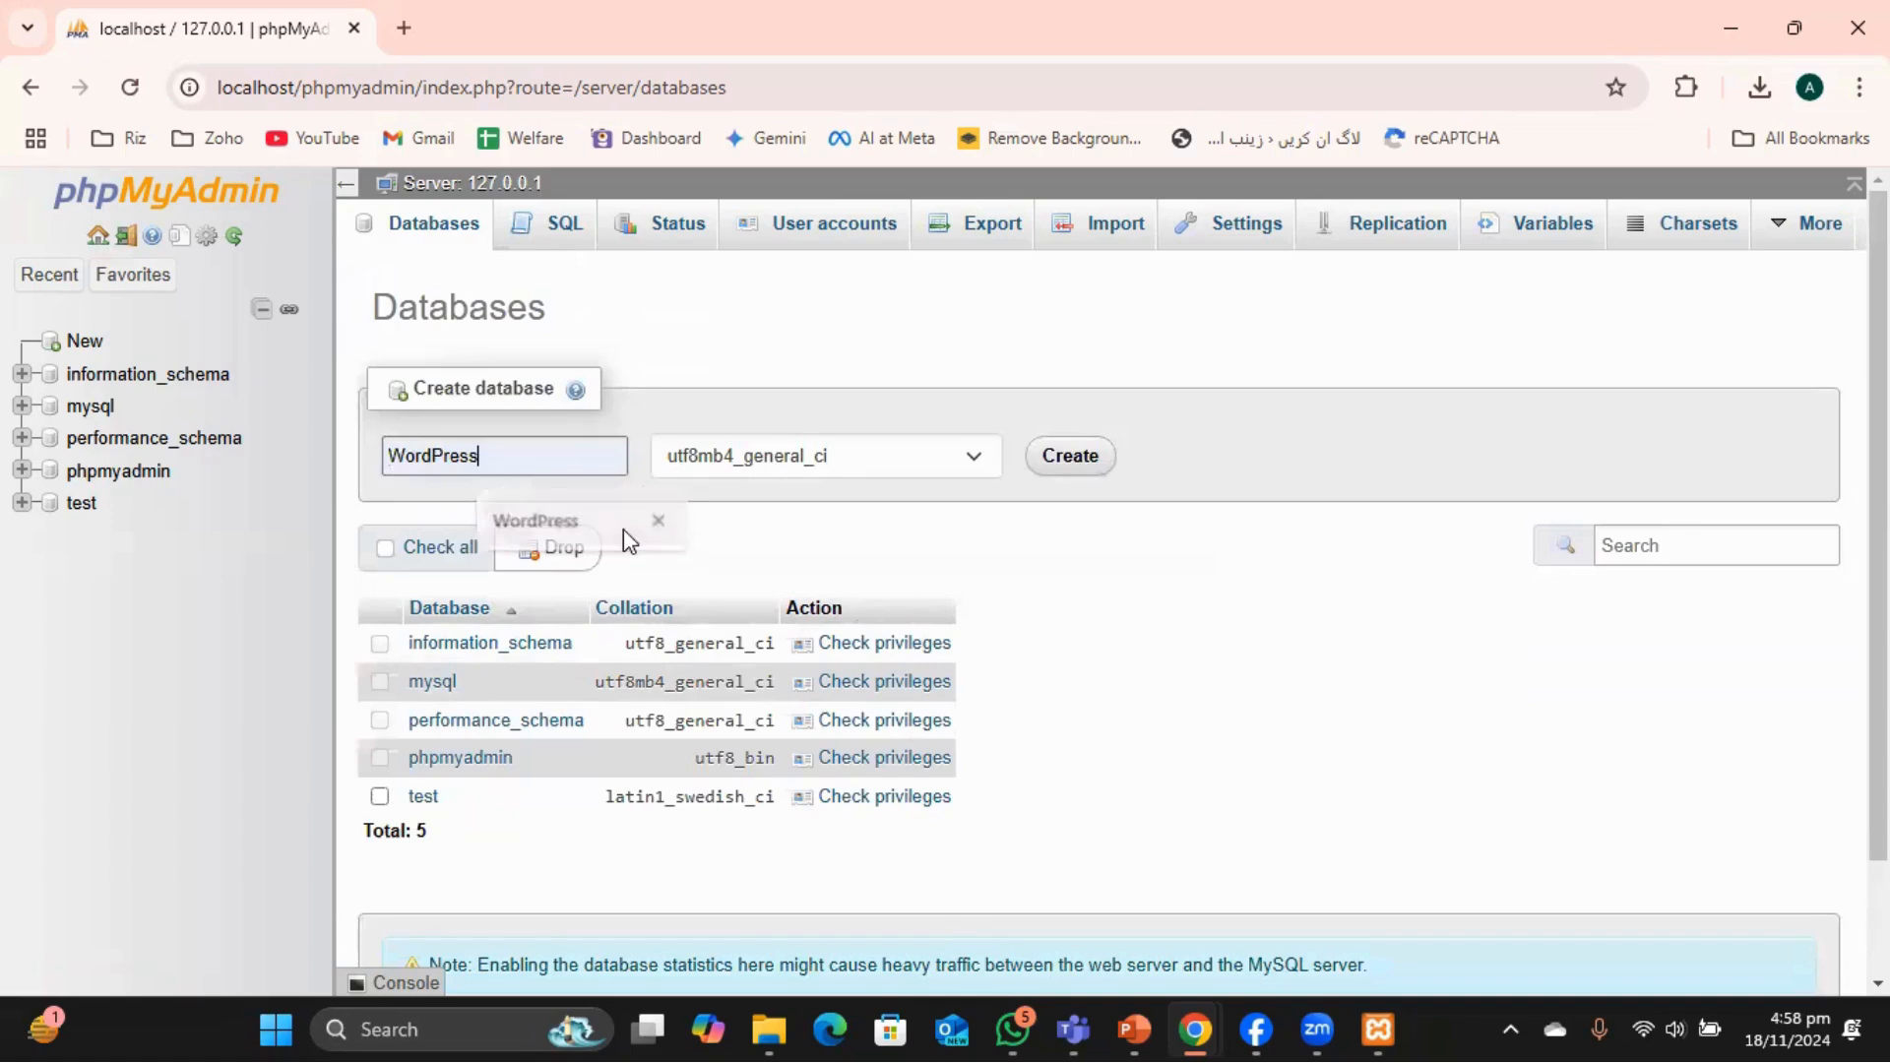
left_click(448, 455)
key("BackSpace")
type("p")
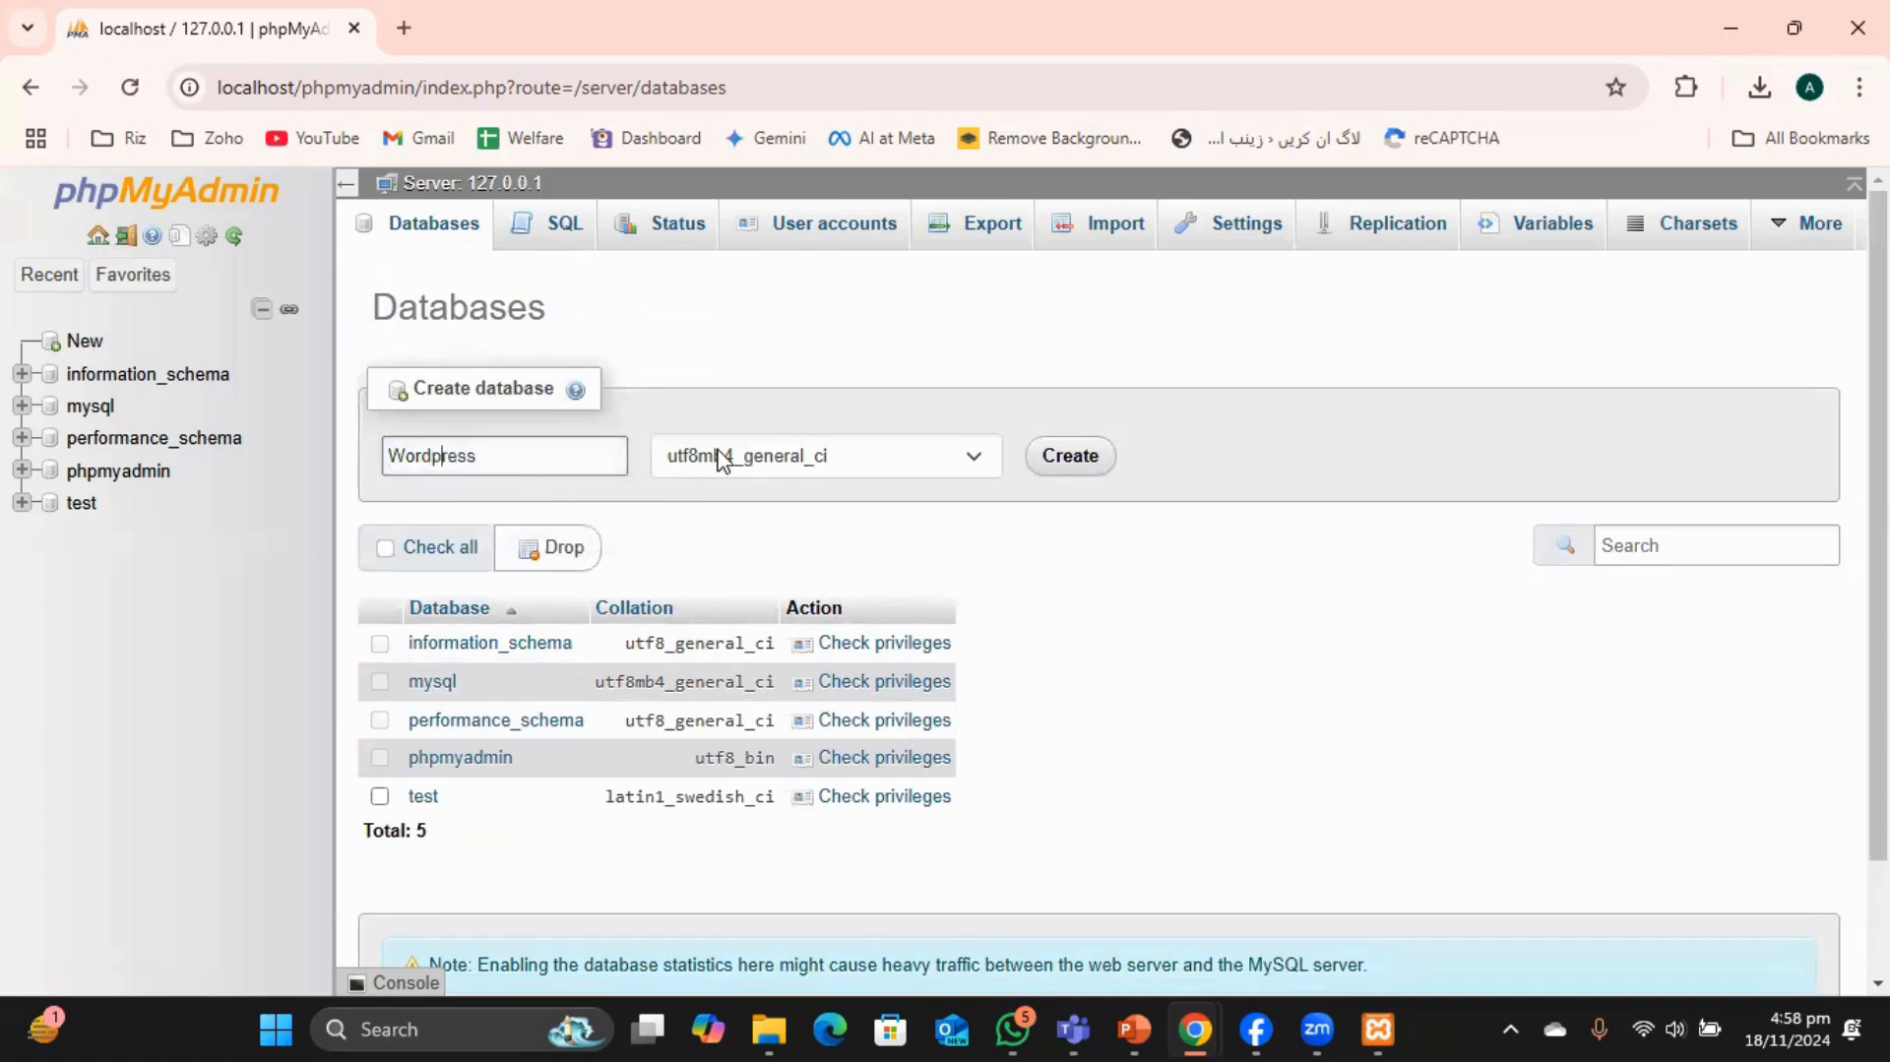
key("BackSpace")
type("w")
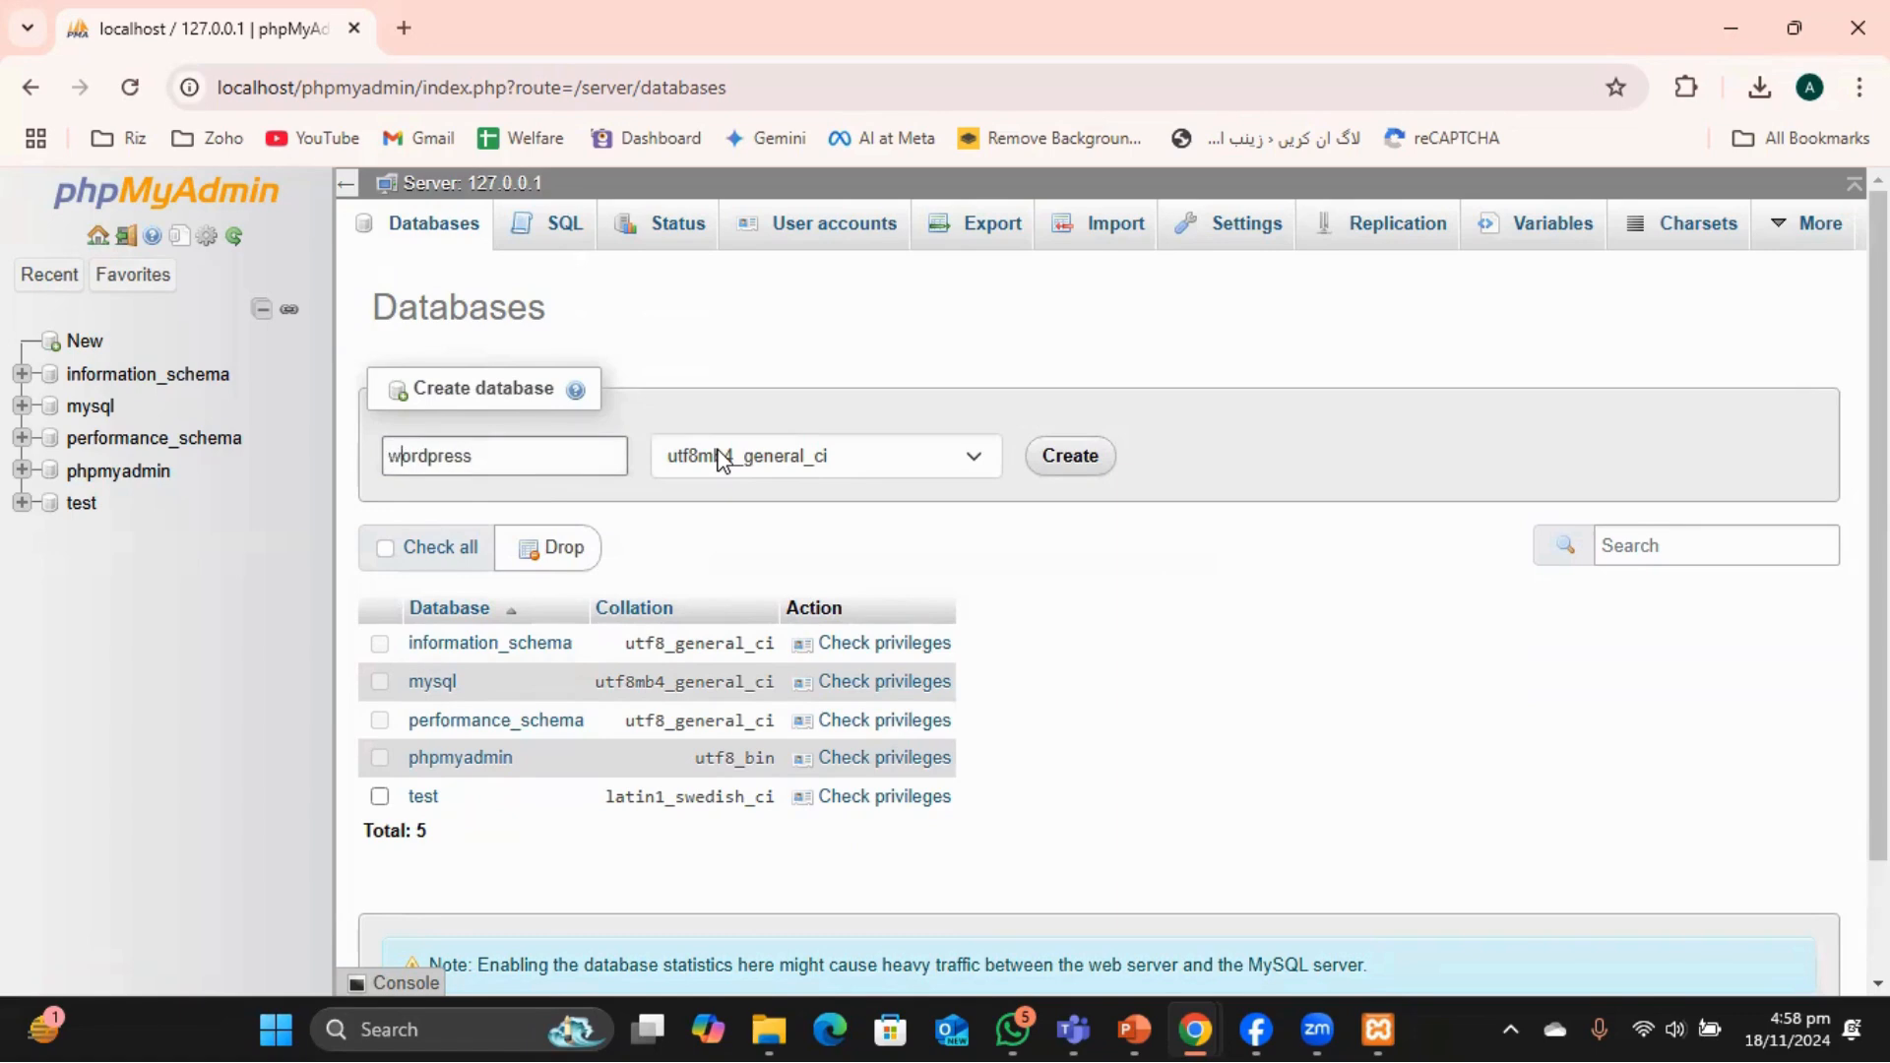
Create the wordpress database and view its Privileges page.
left_click(1073, 458)
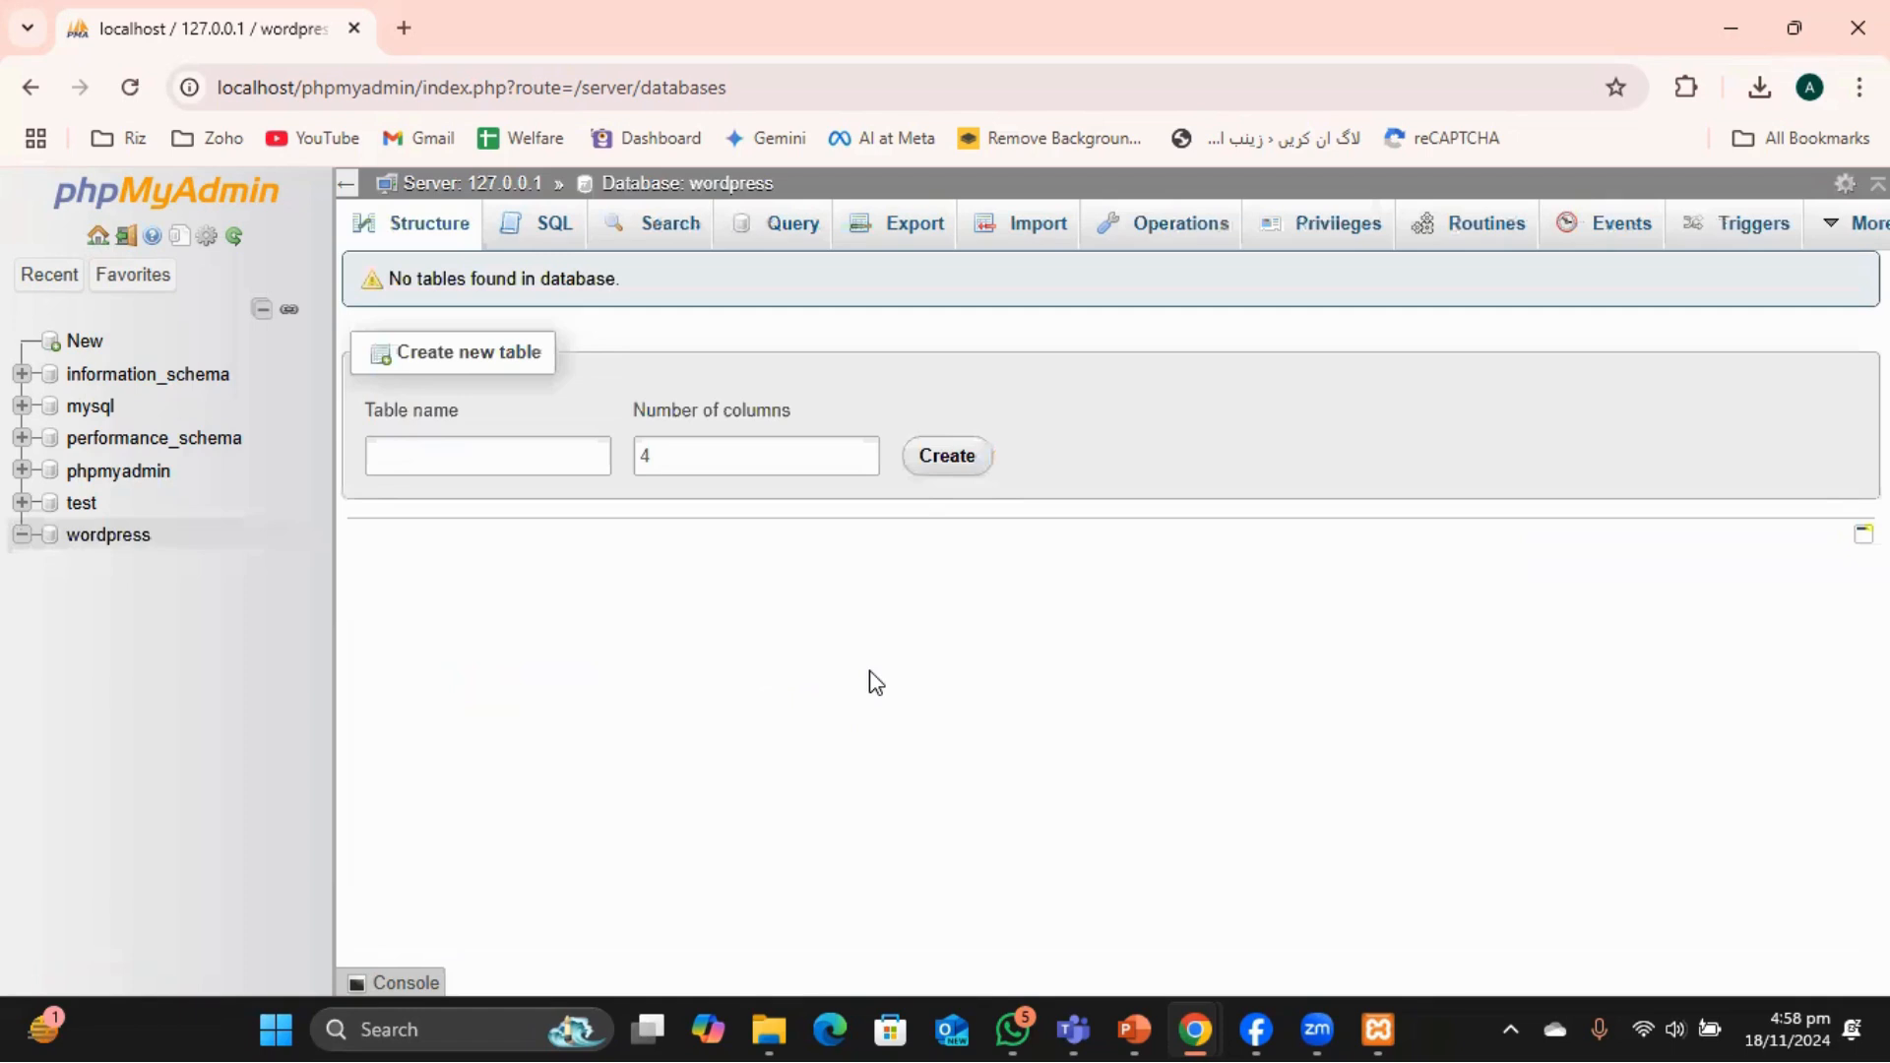
left_click(89, 532)
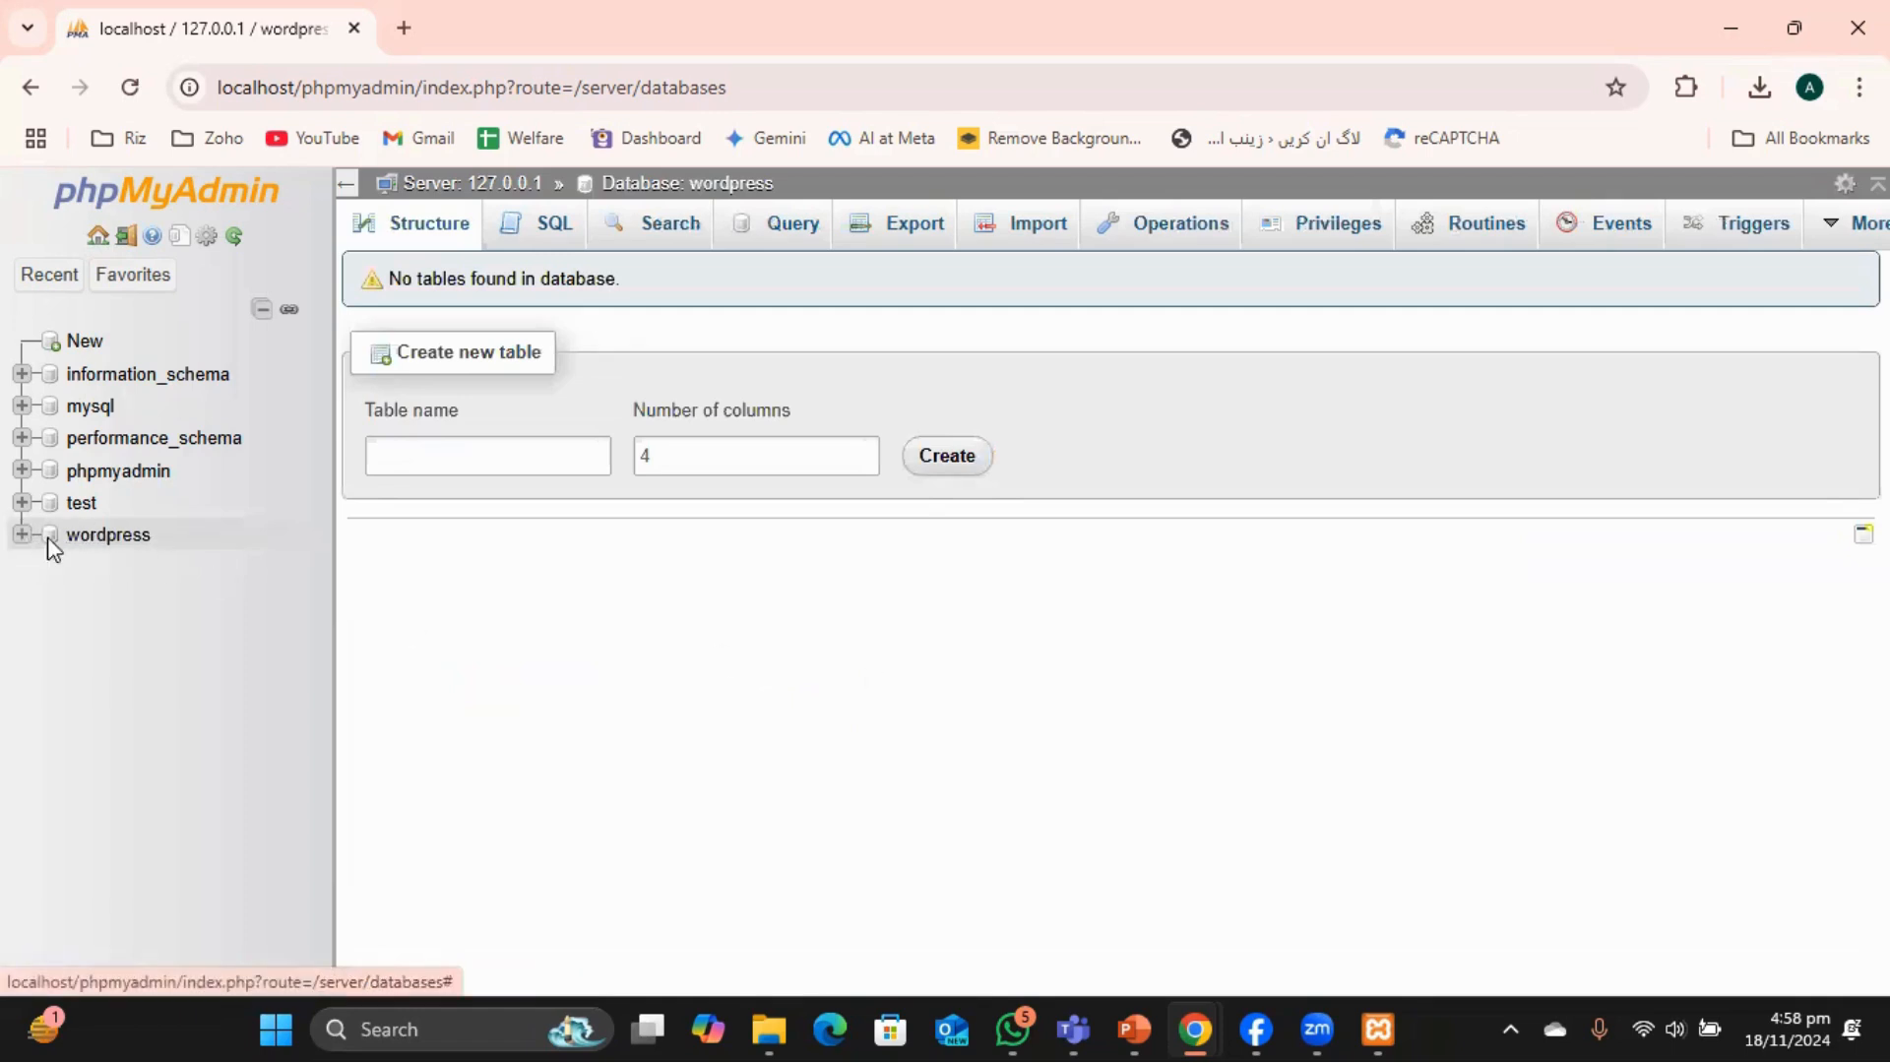
left_click(1319, 245)
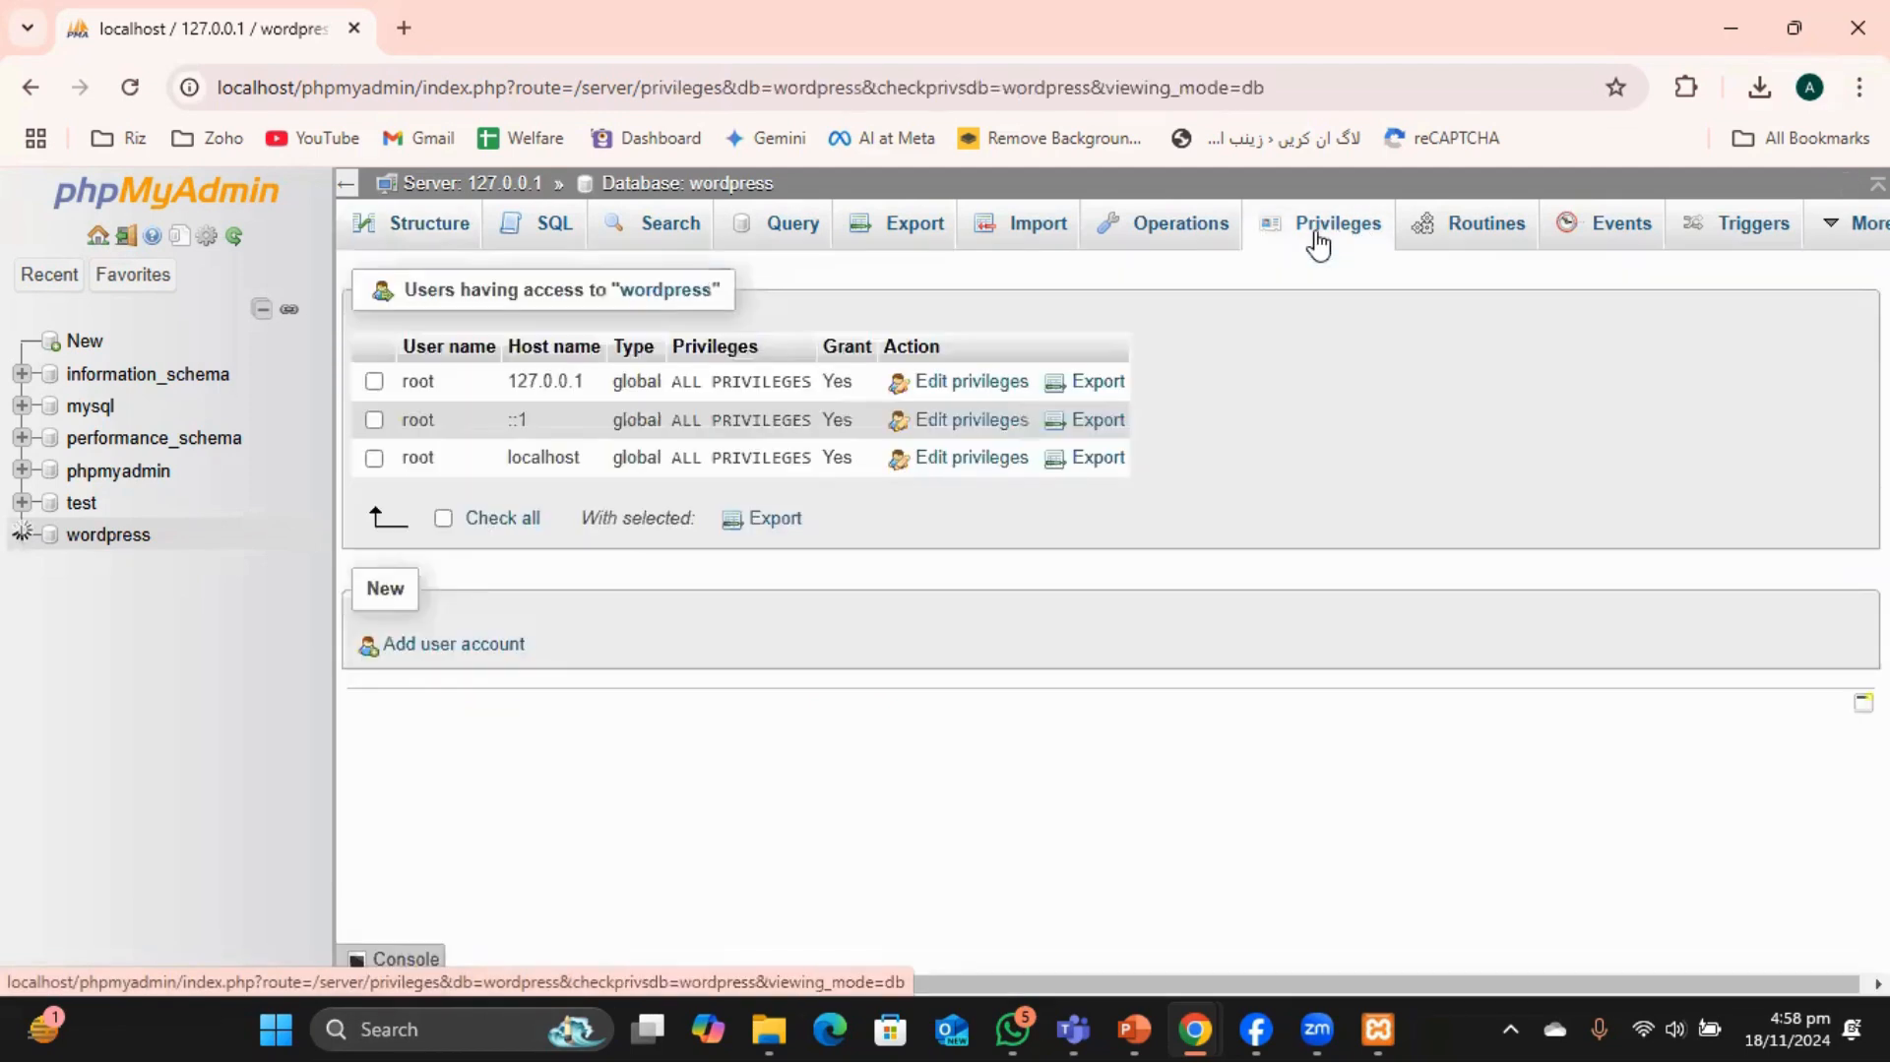
Fill in the new account's user name and password, with confirmation.
left_click(458, 649)
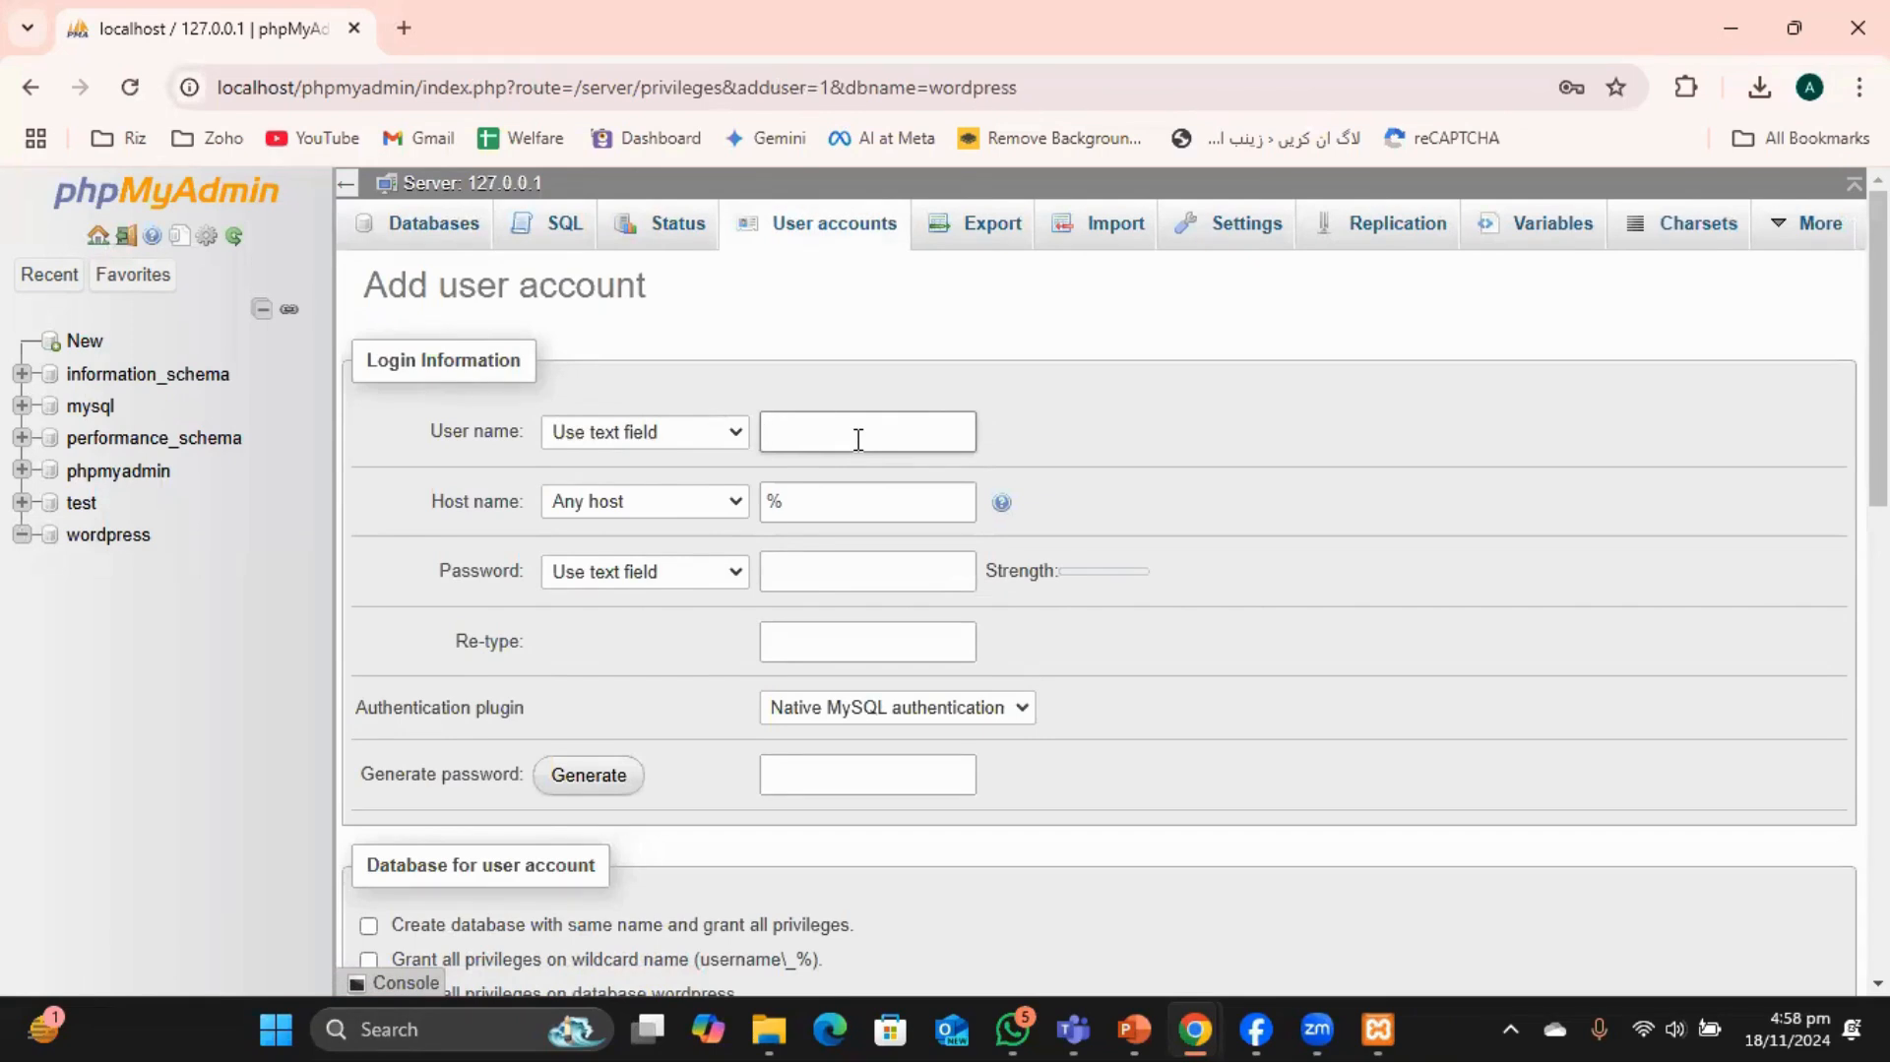
type("M")
type(".Asad")
left_click(877, 572)
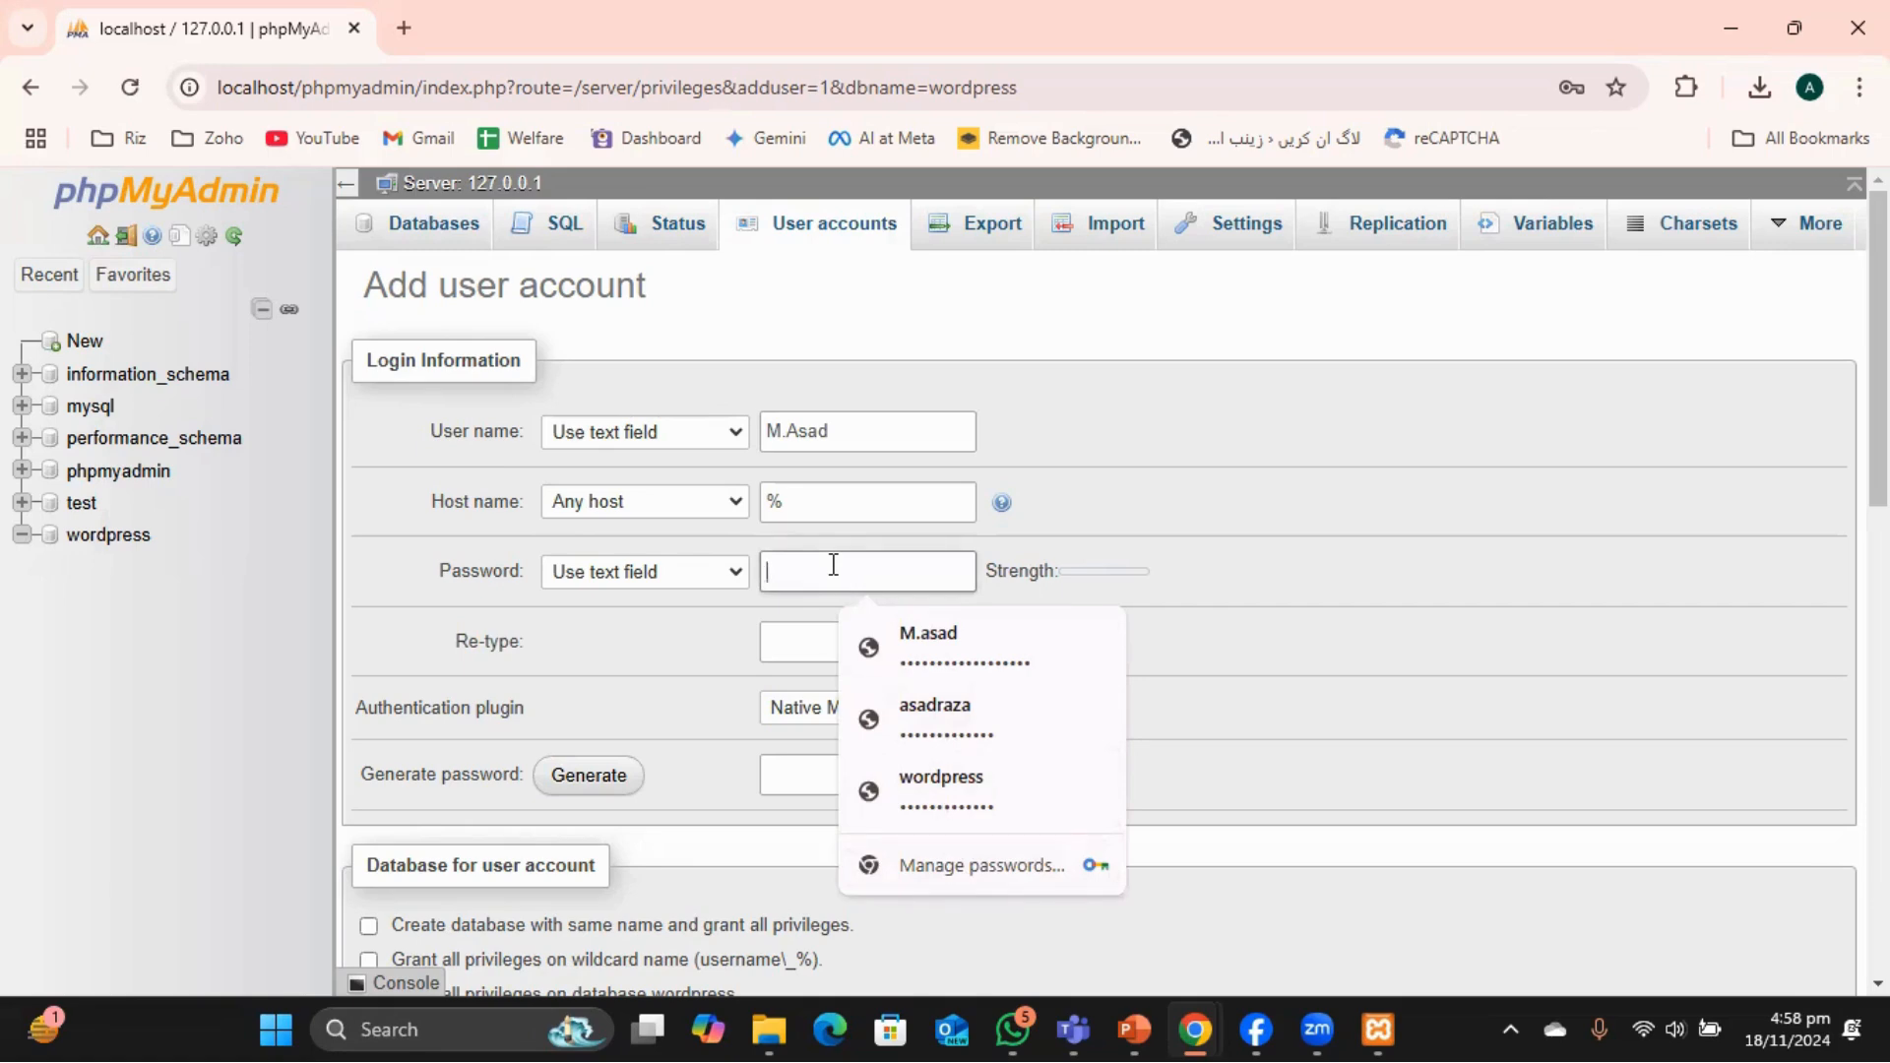
key("Caps_Lock")
type("1••")
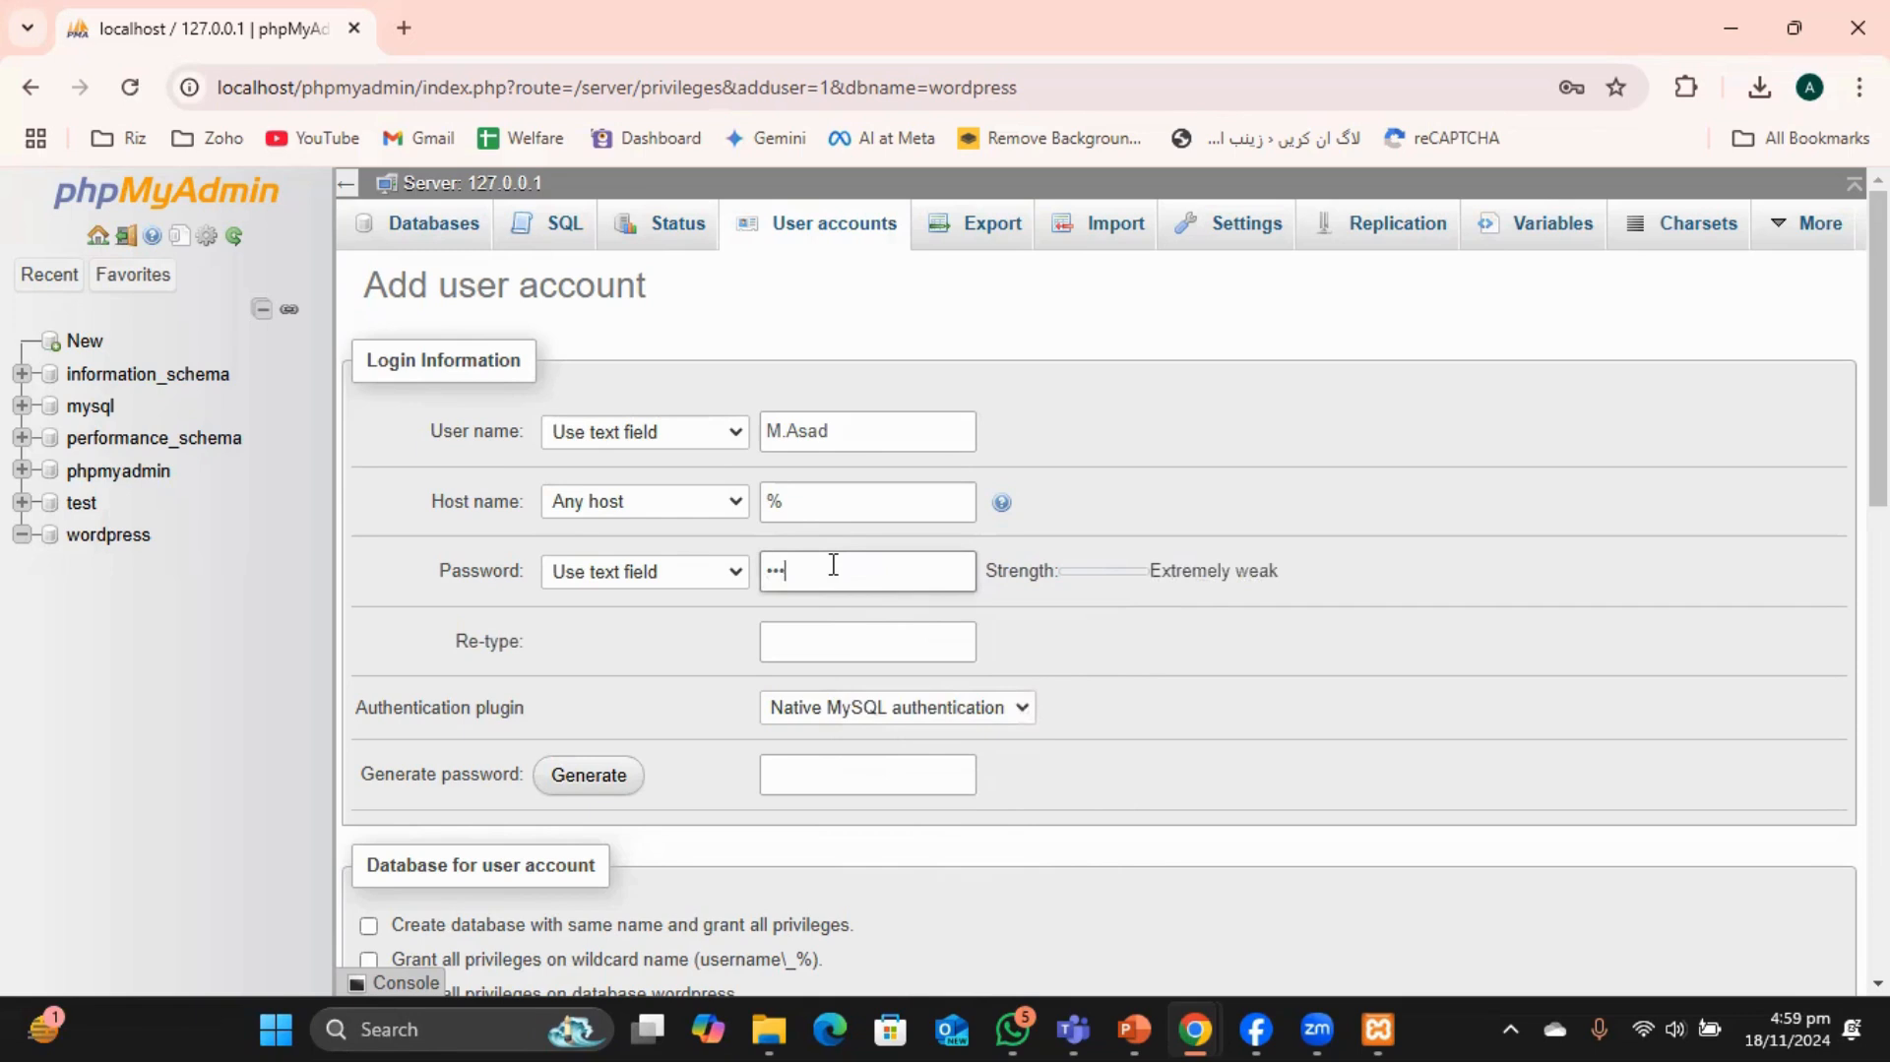
type("•")
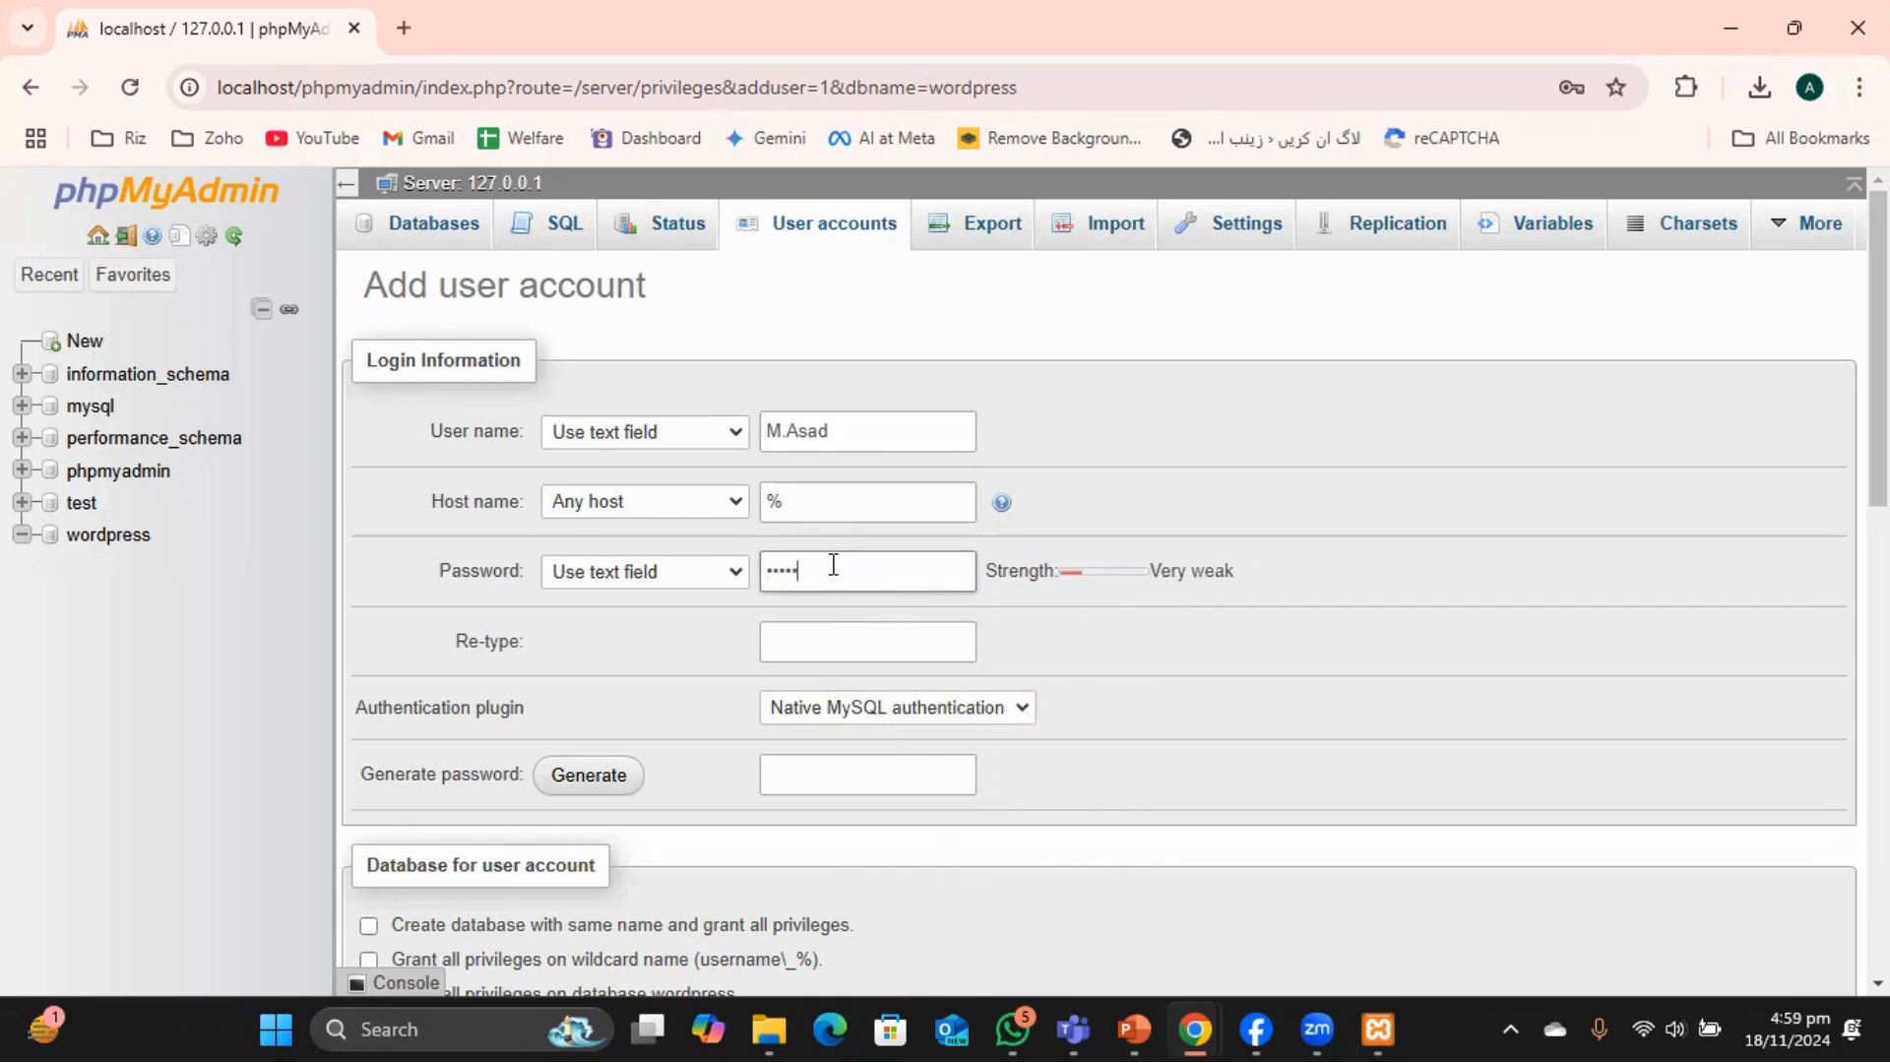
type("•••")
left_click(805, 644)
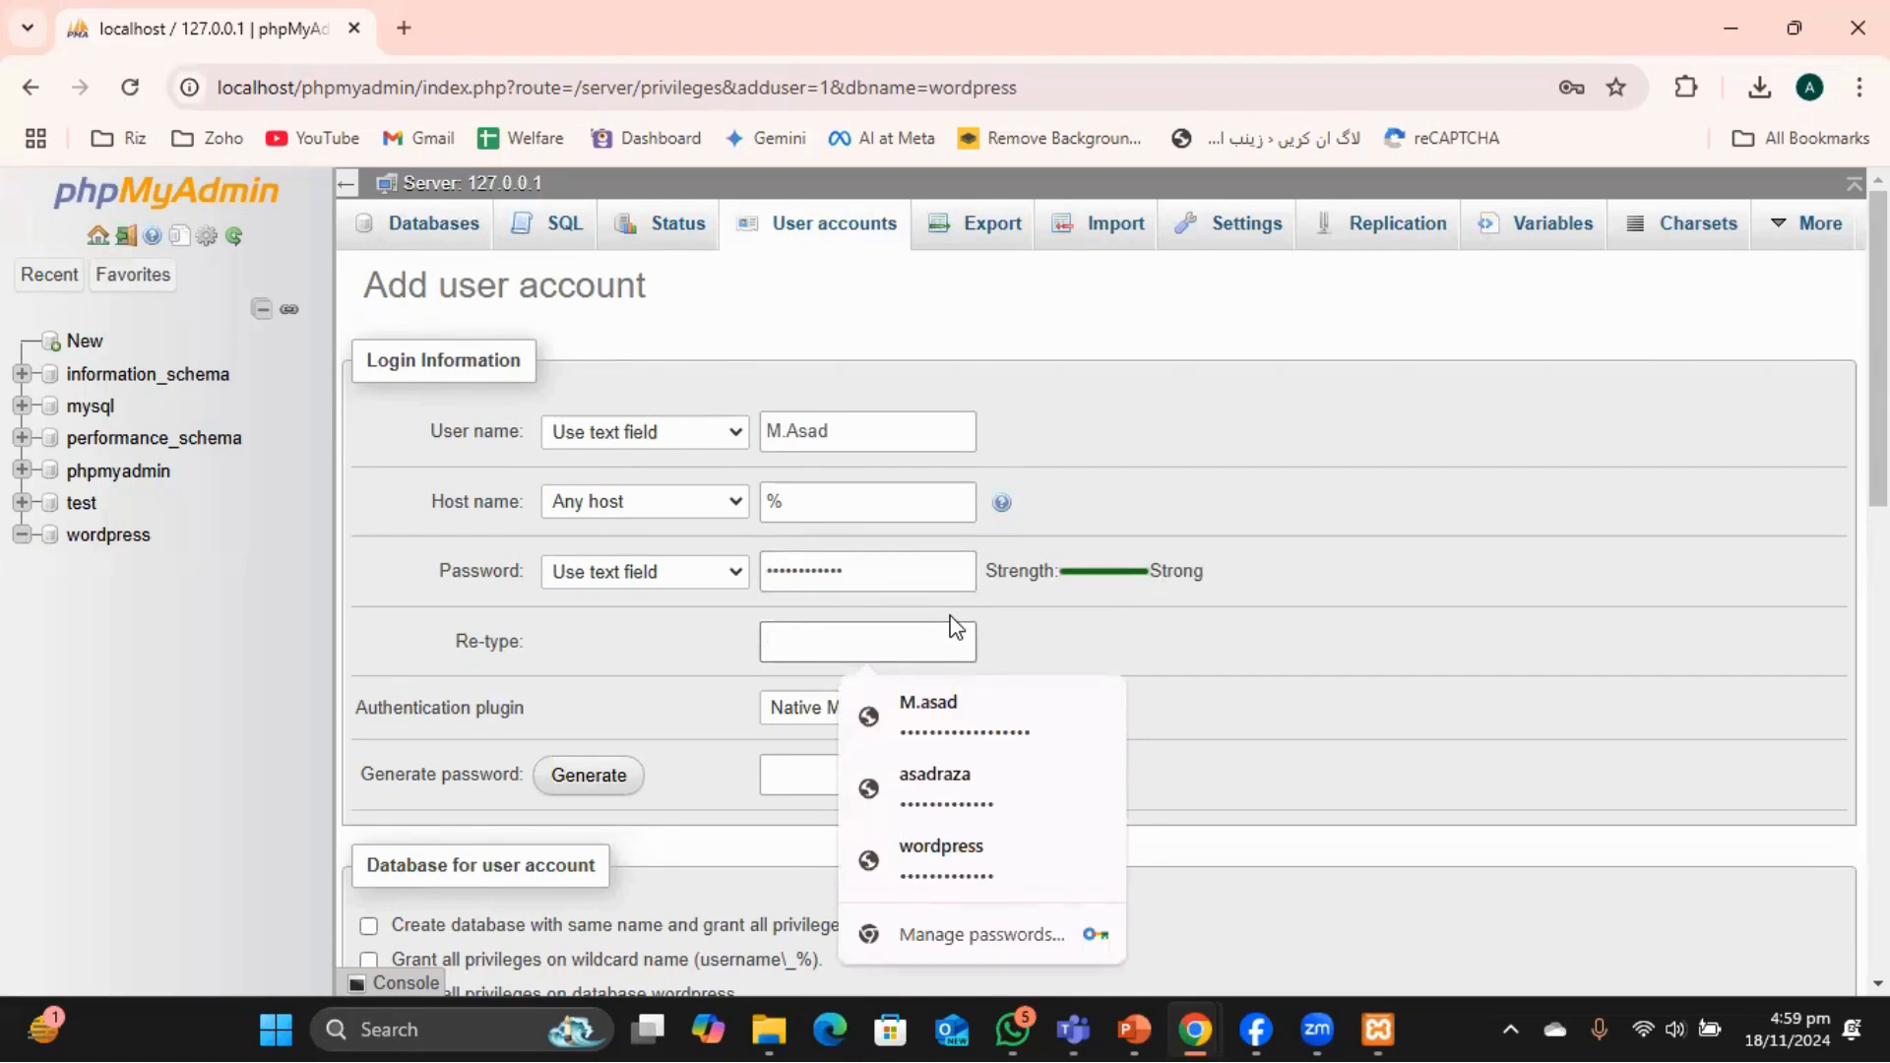
type("••")
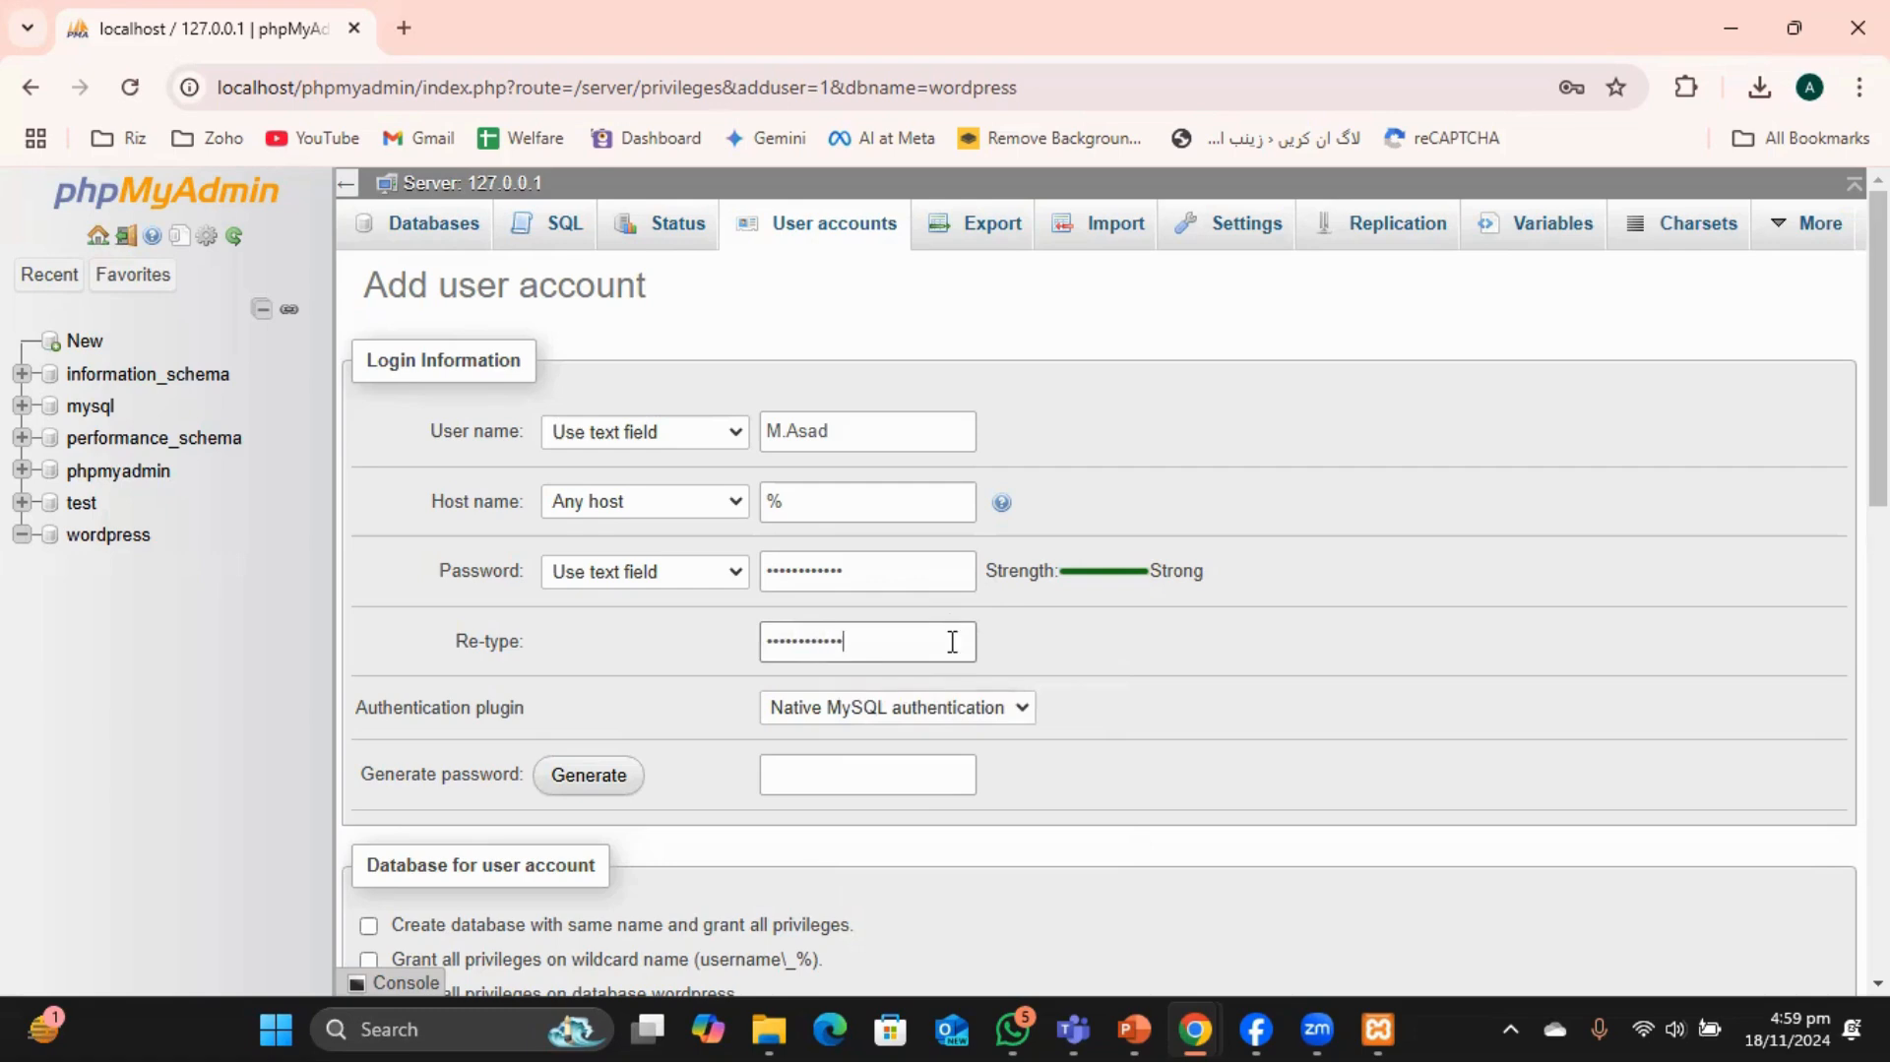
Submit the account with all privileges on wordpress and decline Chrome's password saving.
scroll(984, 650, "down", 3)
scroll(807, 630, "down", 10)
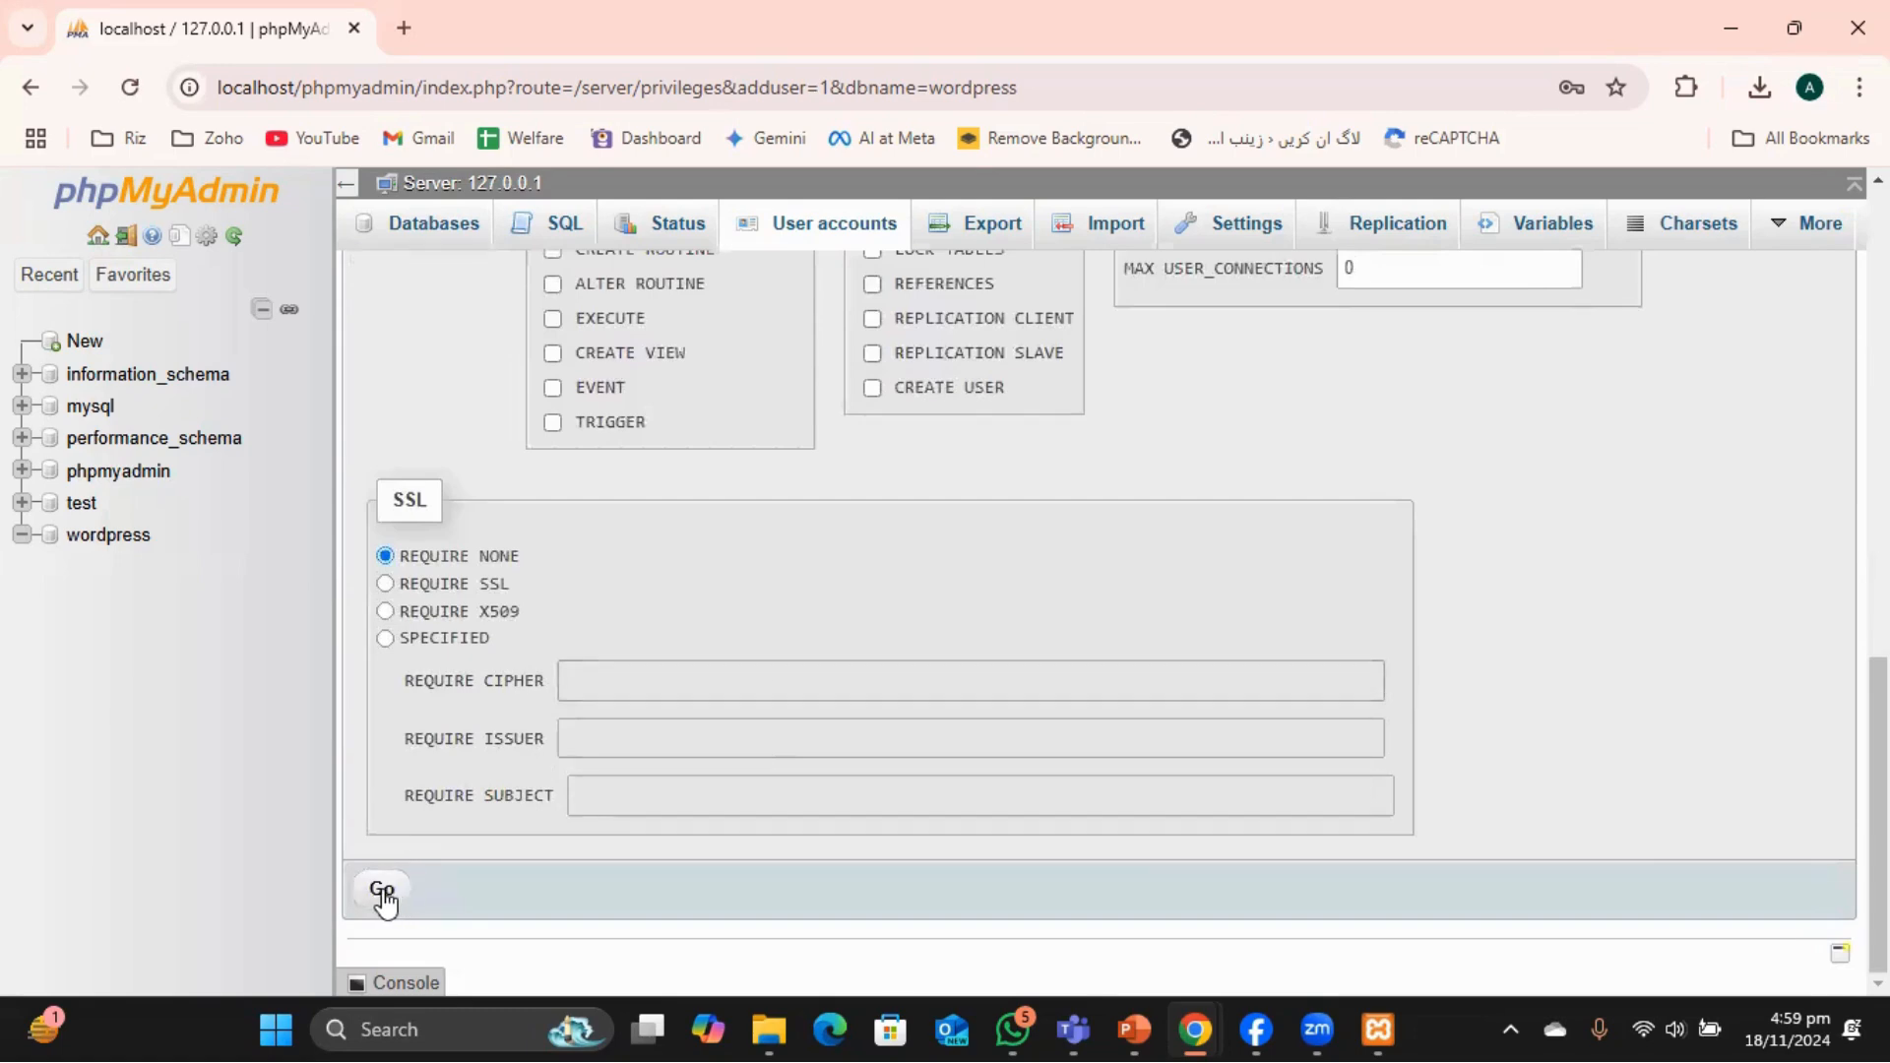
left_click(384, 898)
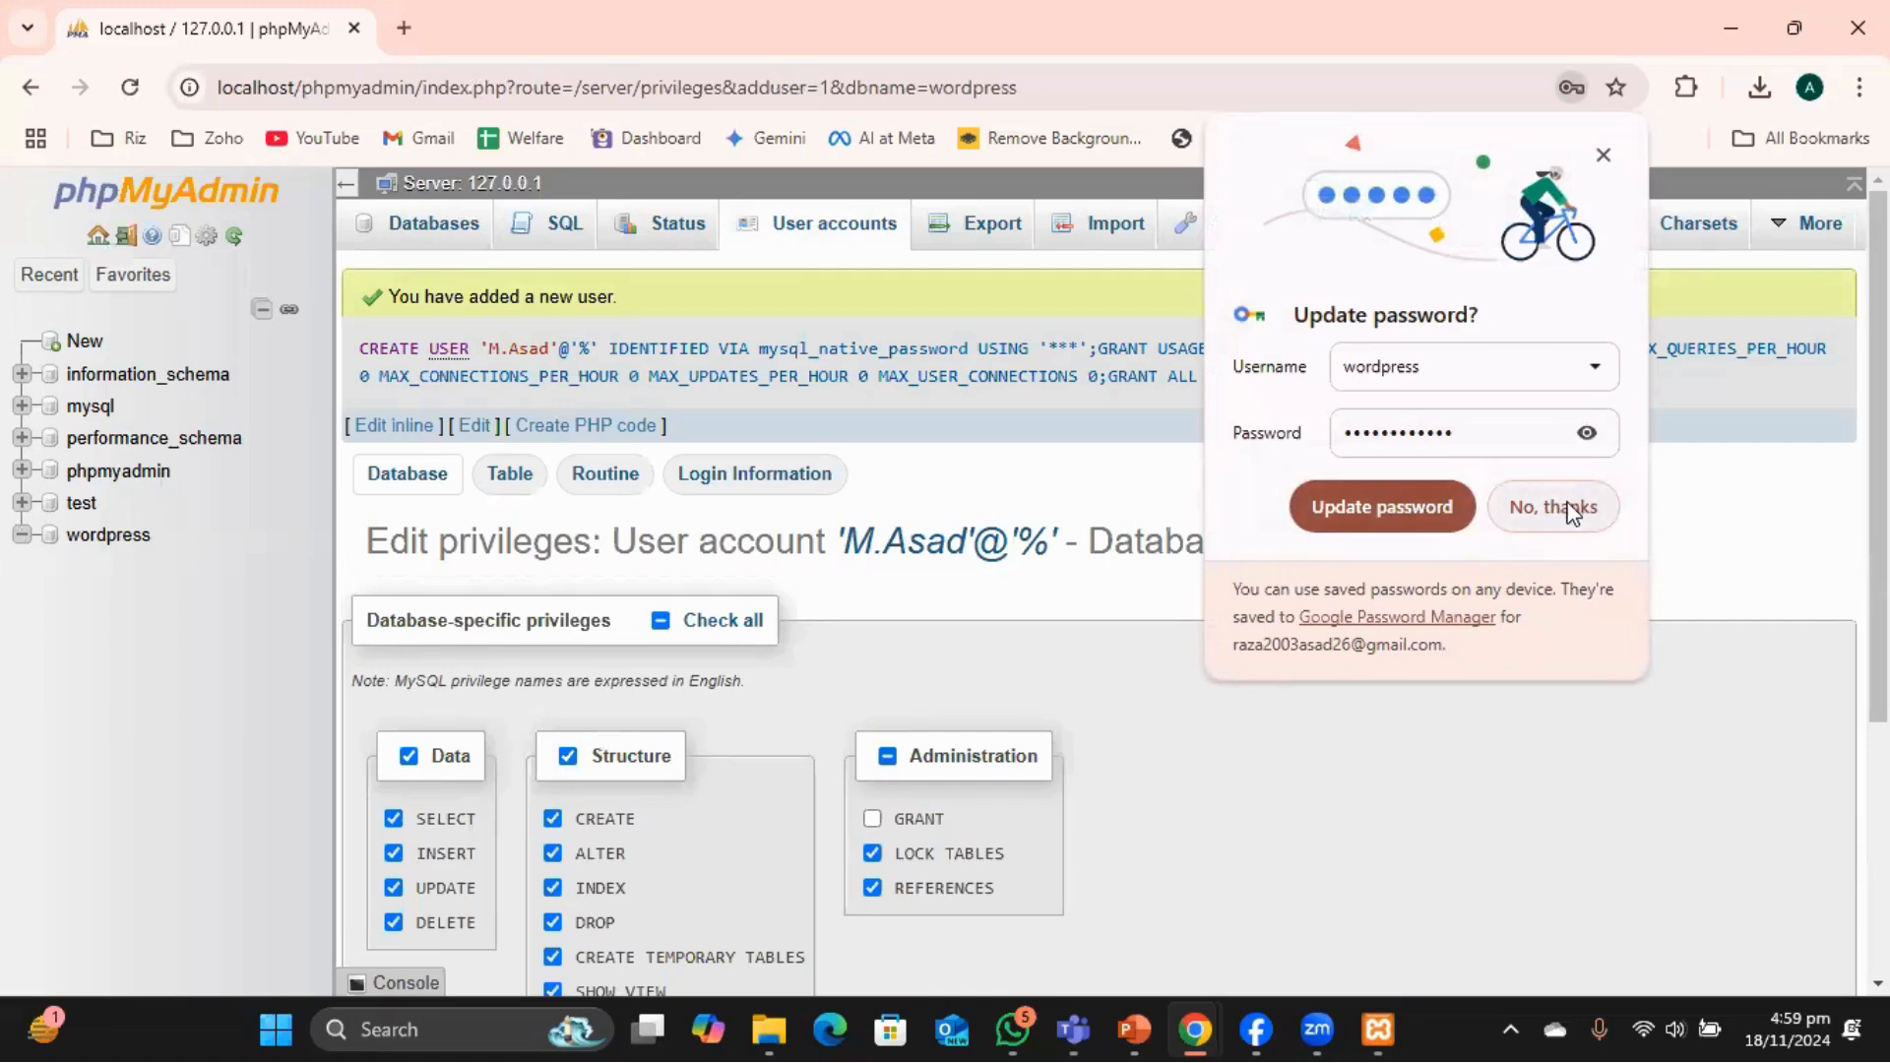
left_click(1553, 510)
scroll(811, 729, "down", 2)
scroll(894, 787, "down", 1)
scroll(894, 773, "up", 3)
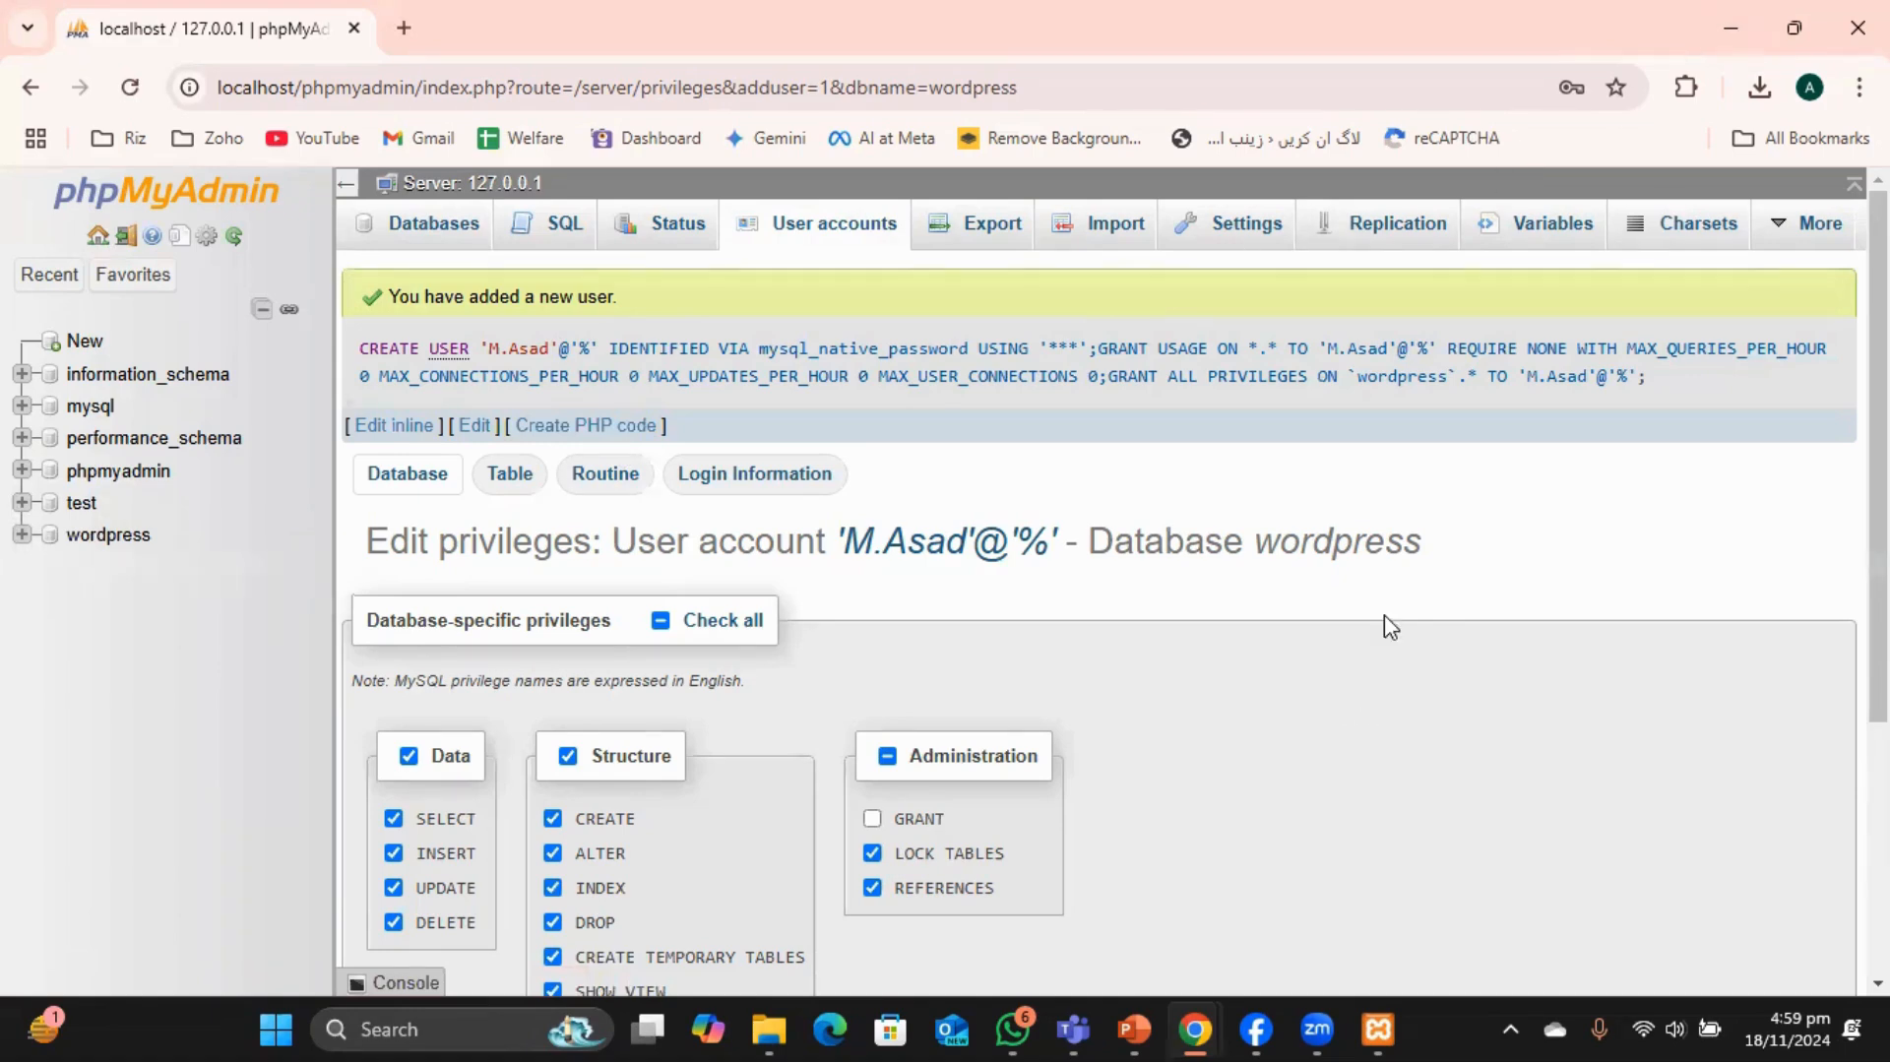
Load wordpress.org in a new Chrome tab.
left_click(404, 28)
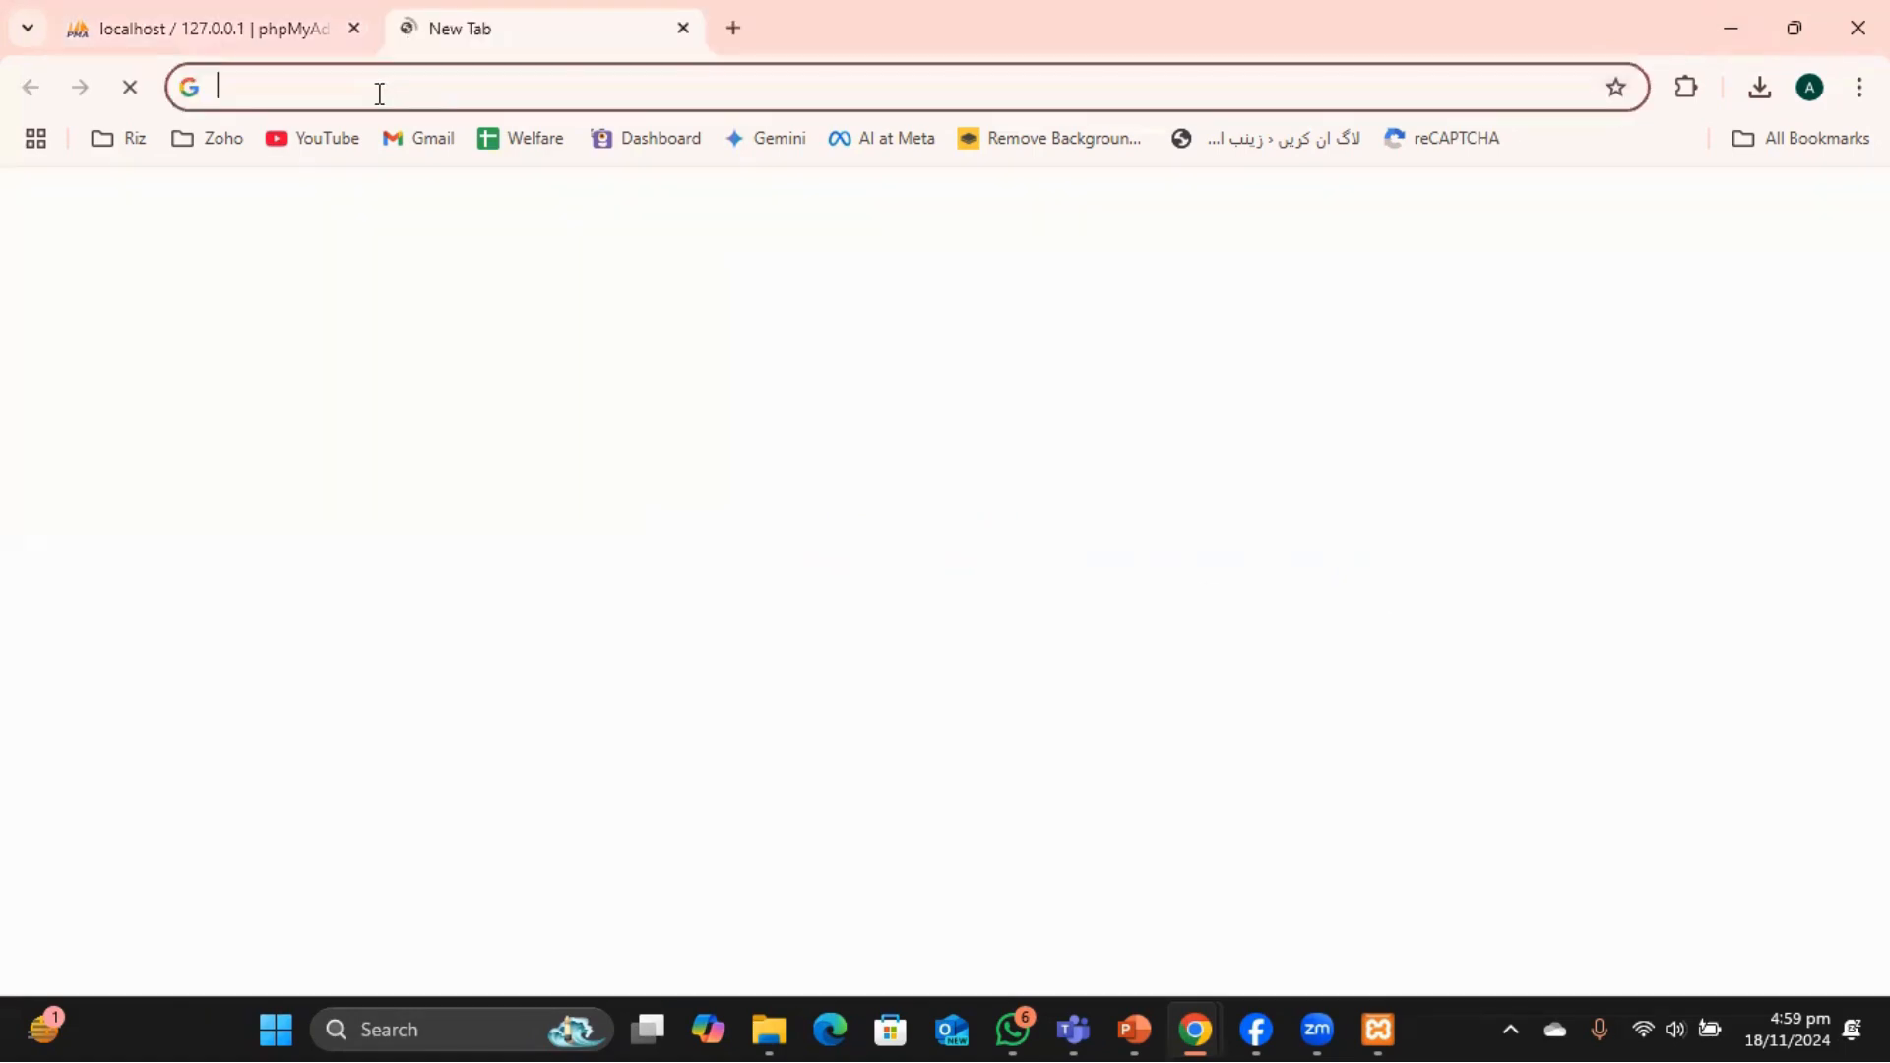
left_click(384, 87)
type("wordpress.org")
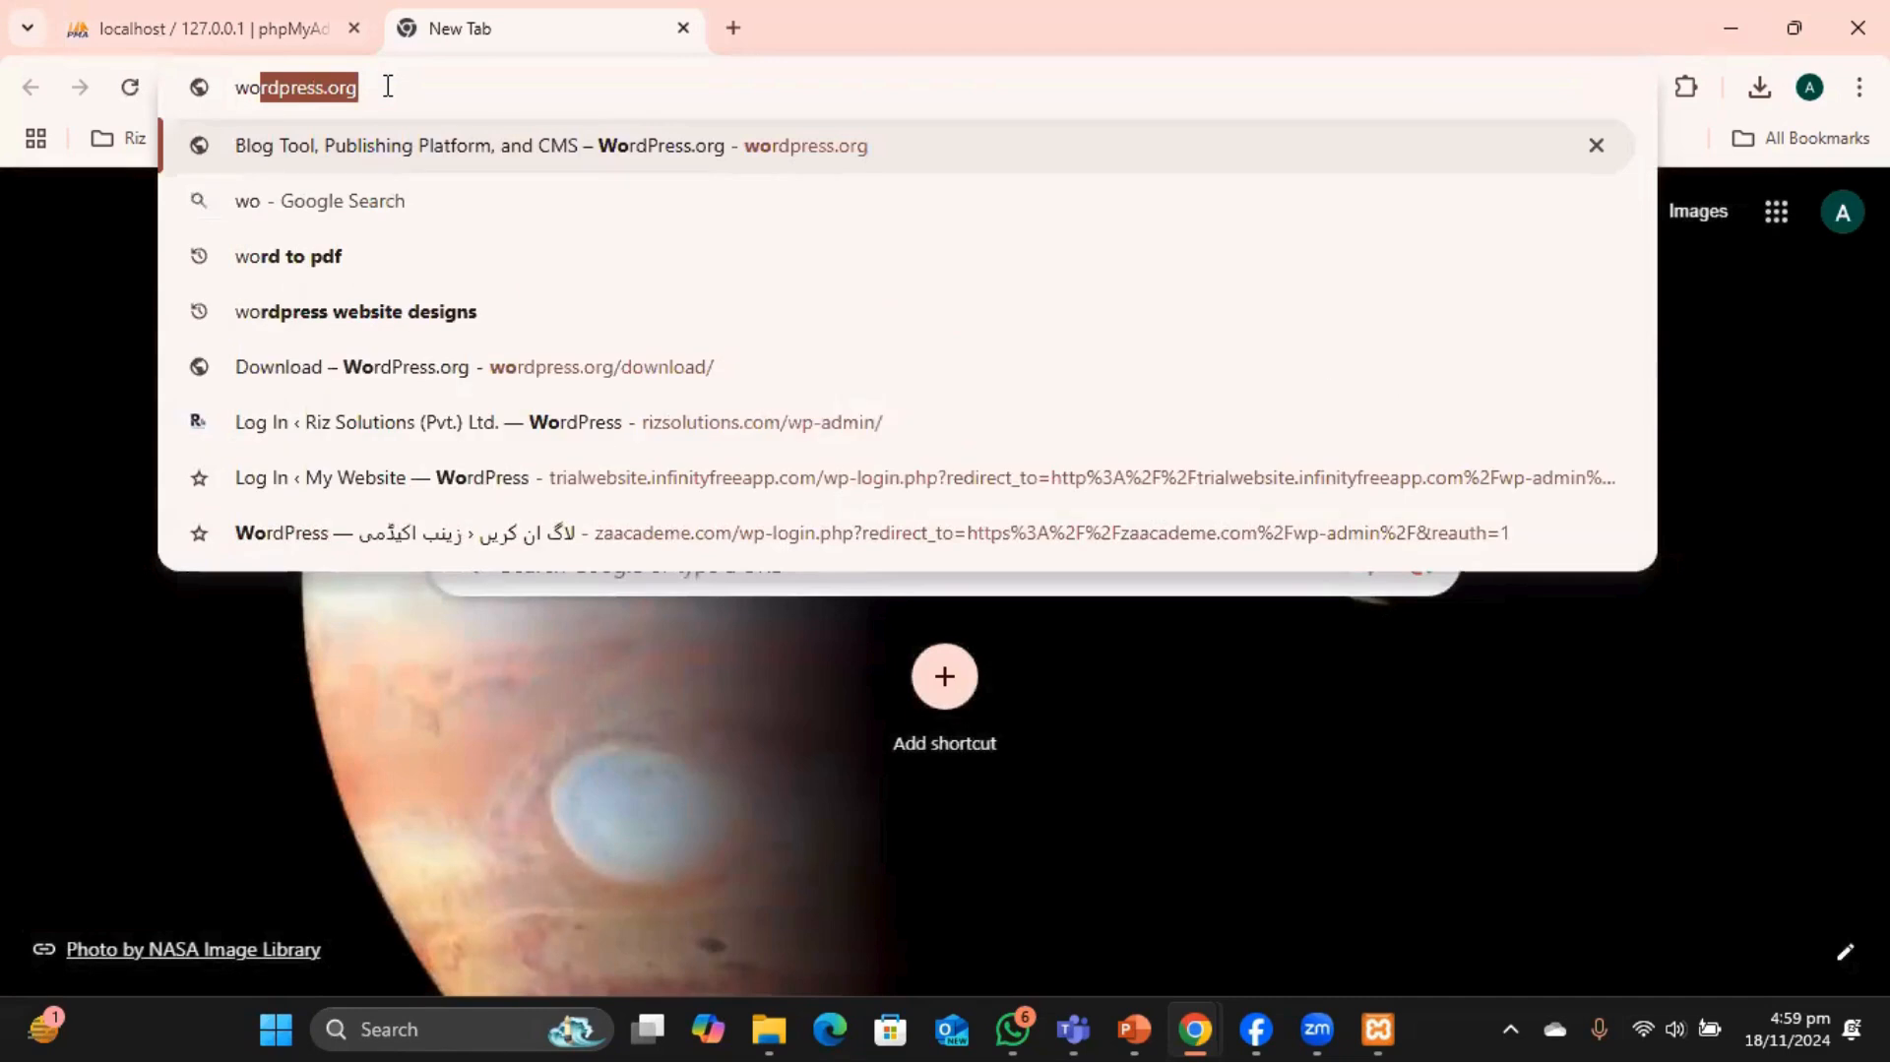
key("End")
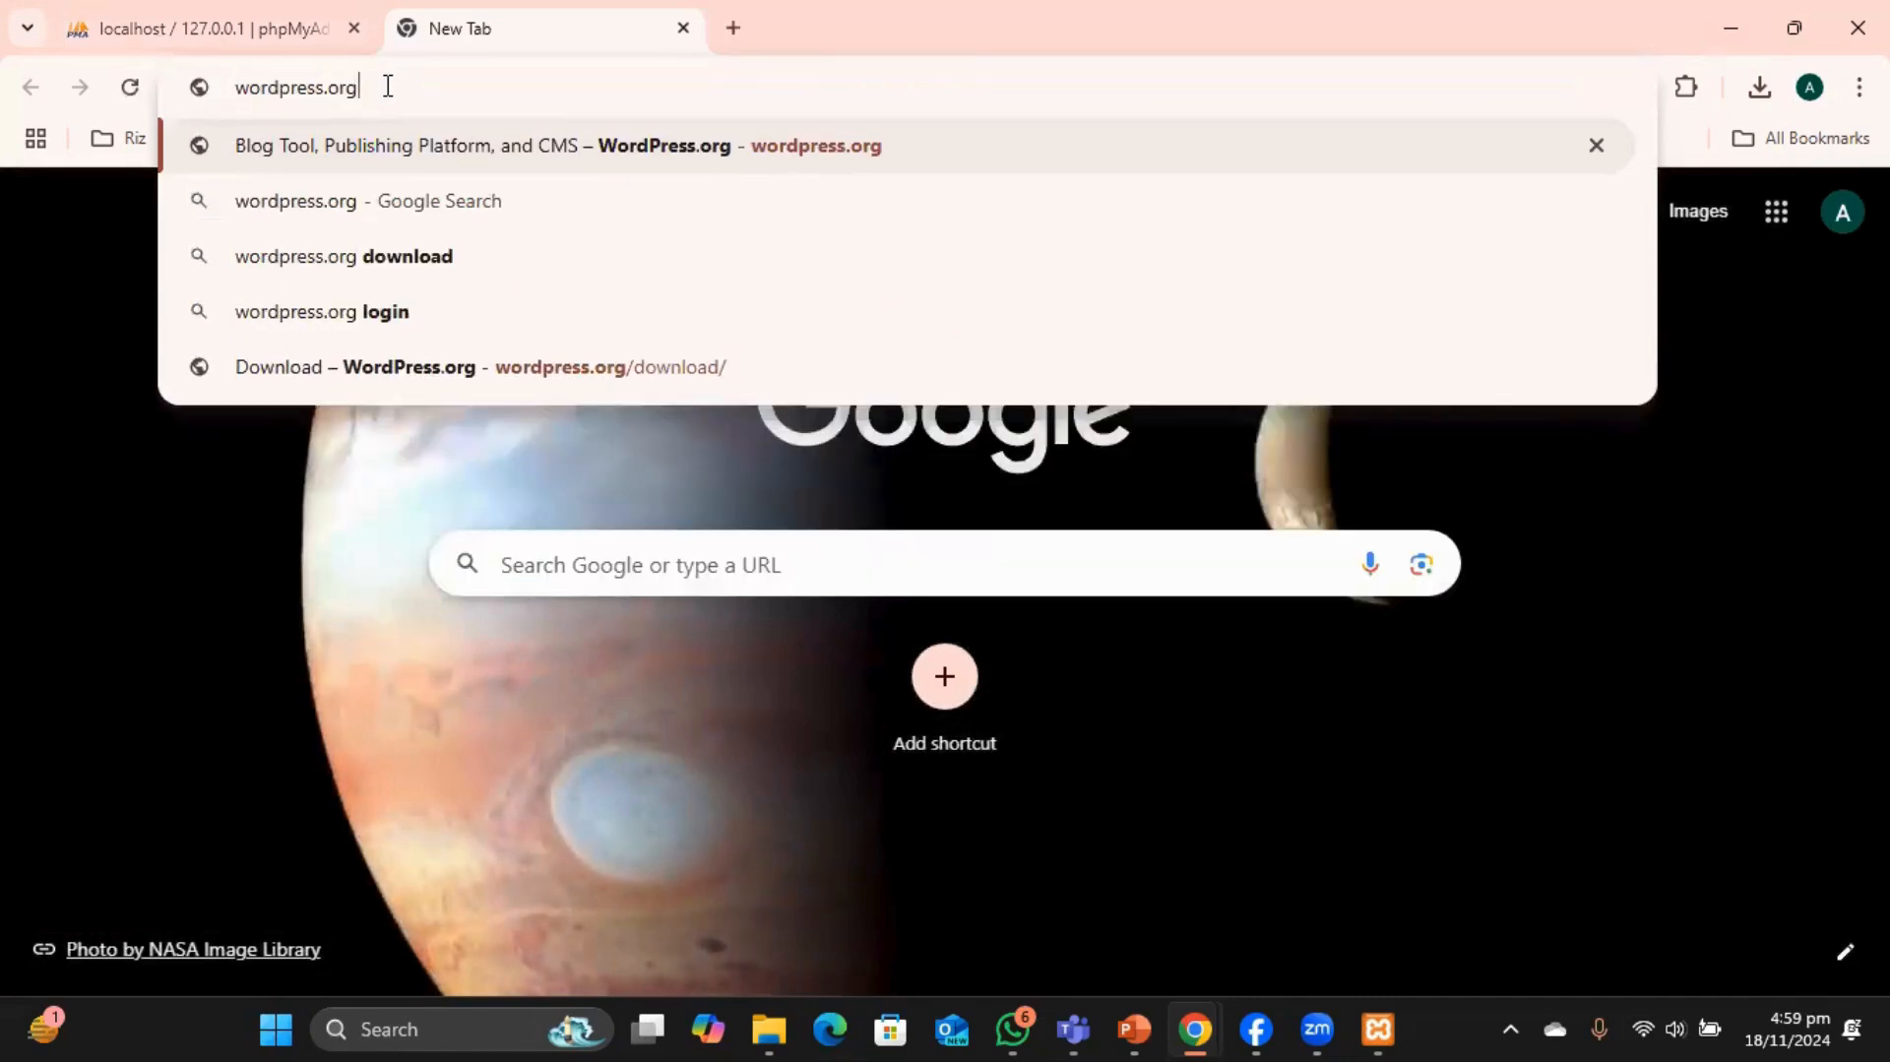
key("Return")
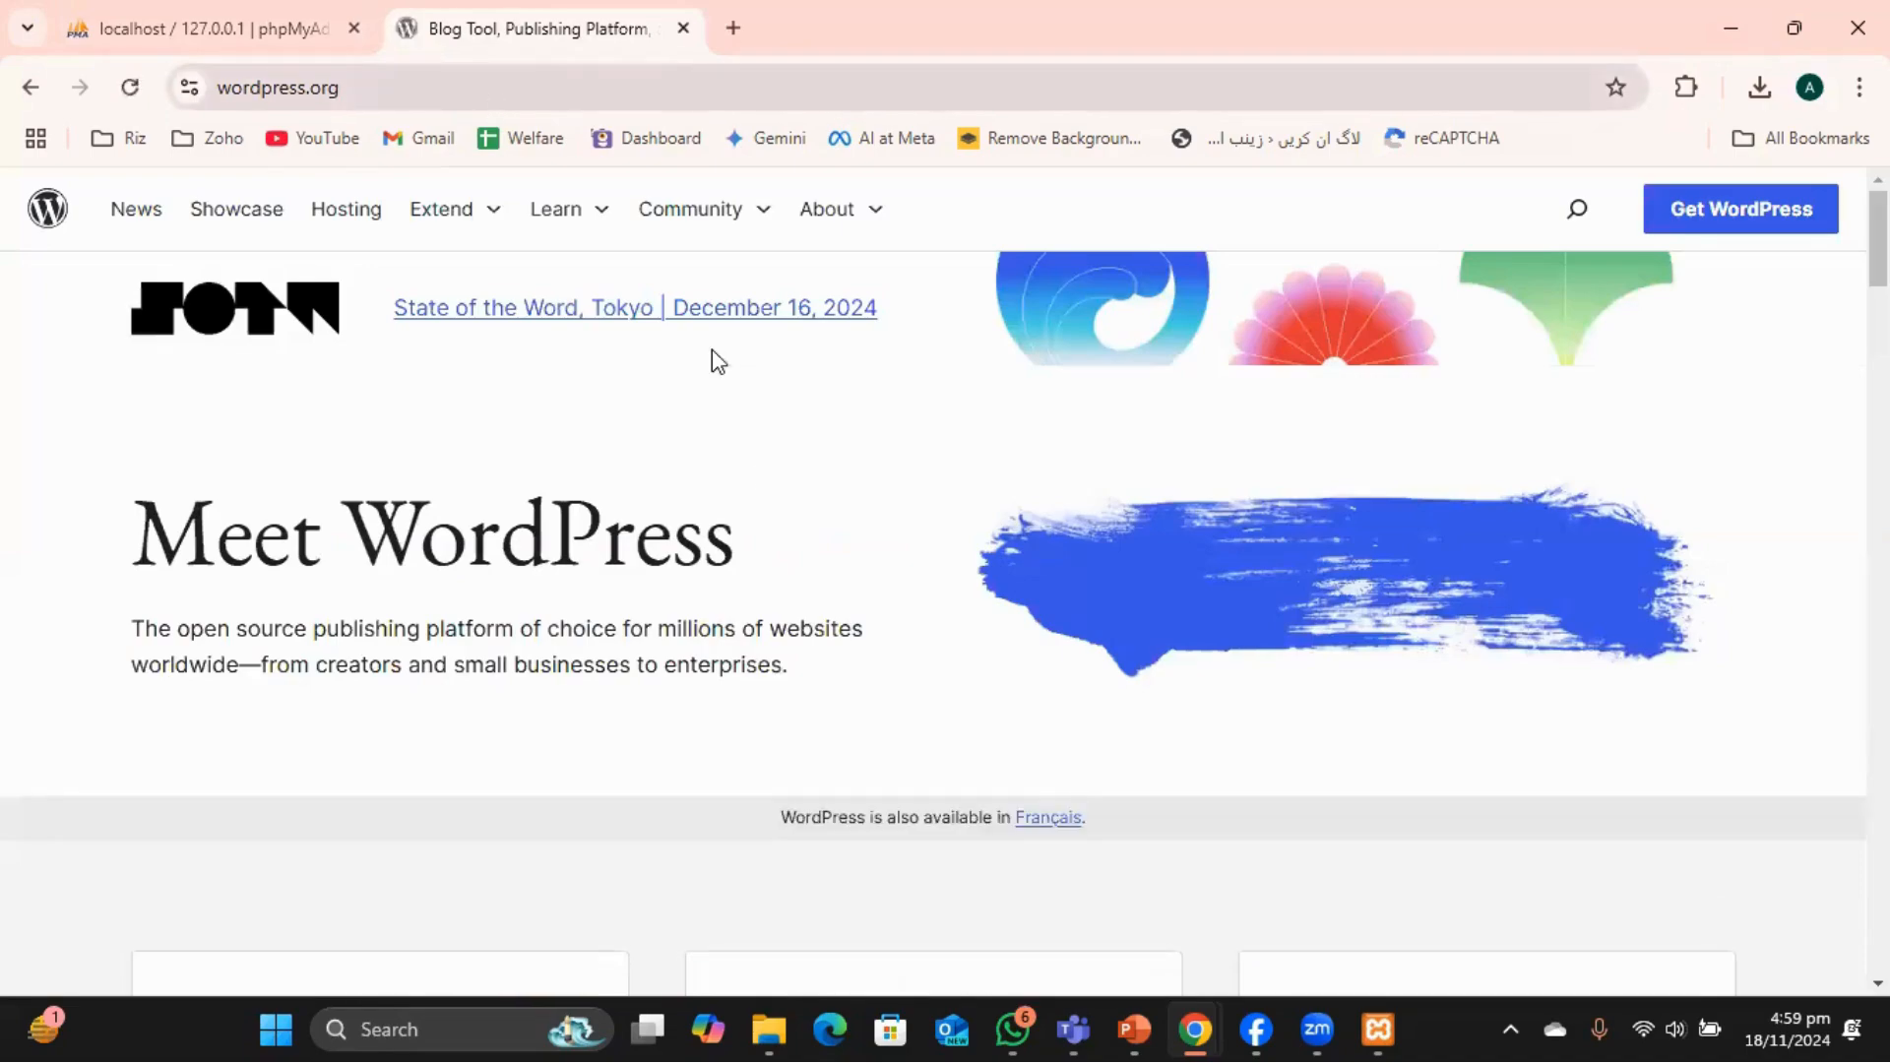
scroll(1050, 515, "down", 20)
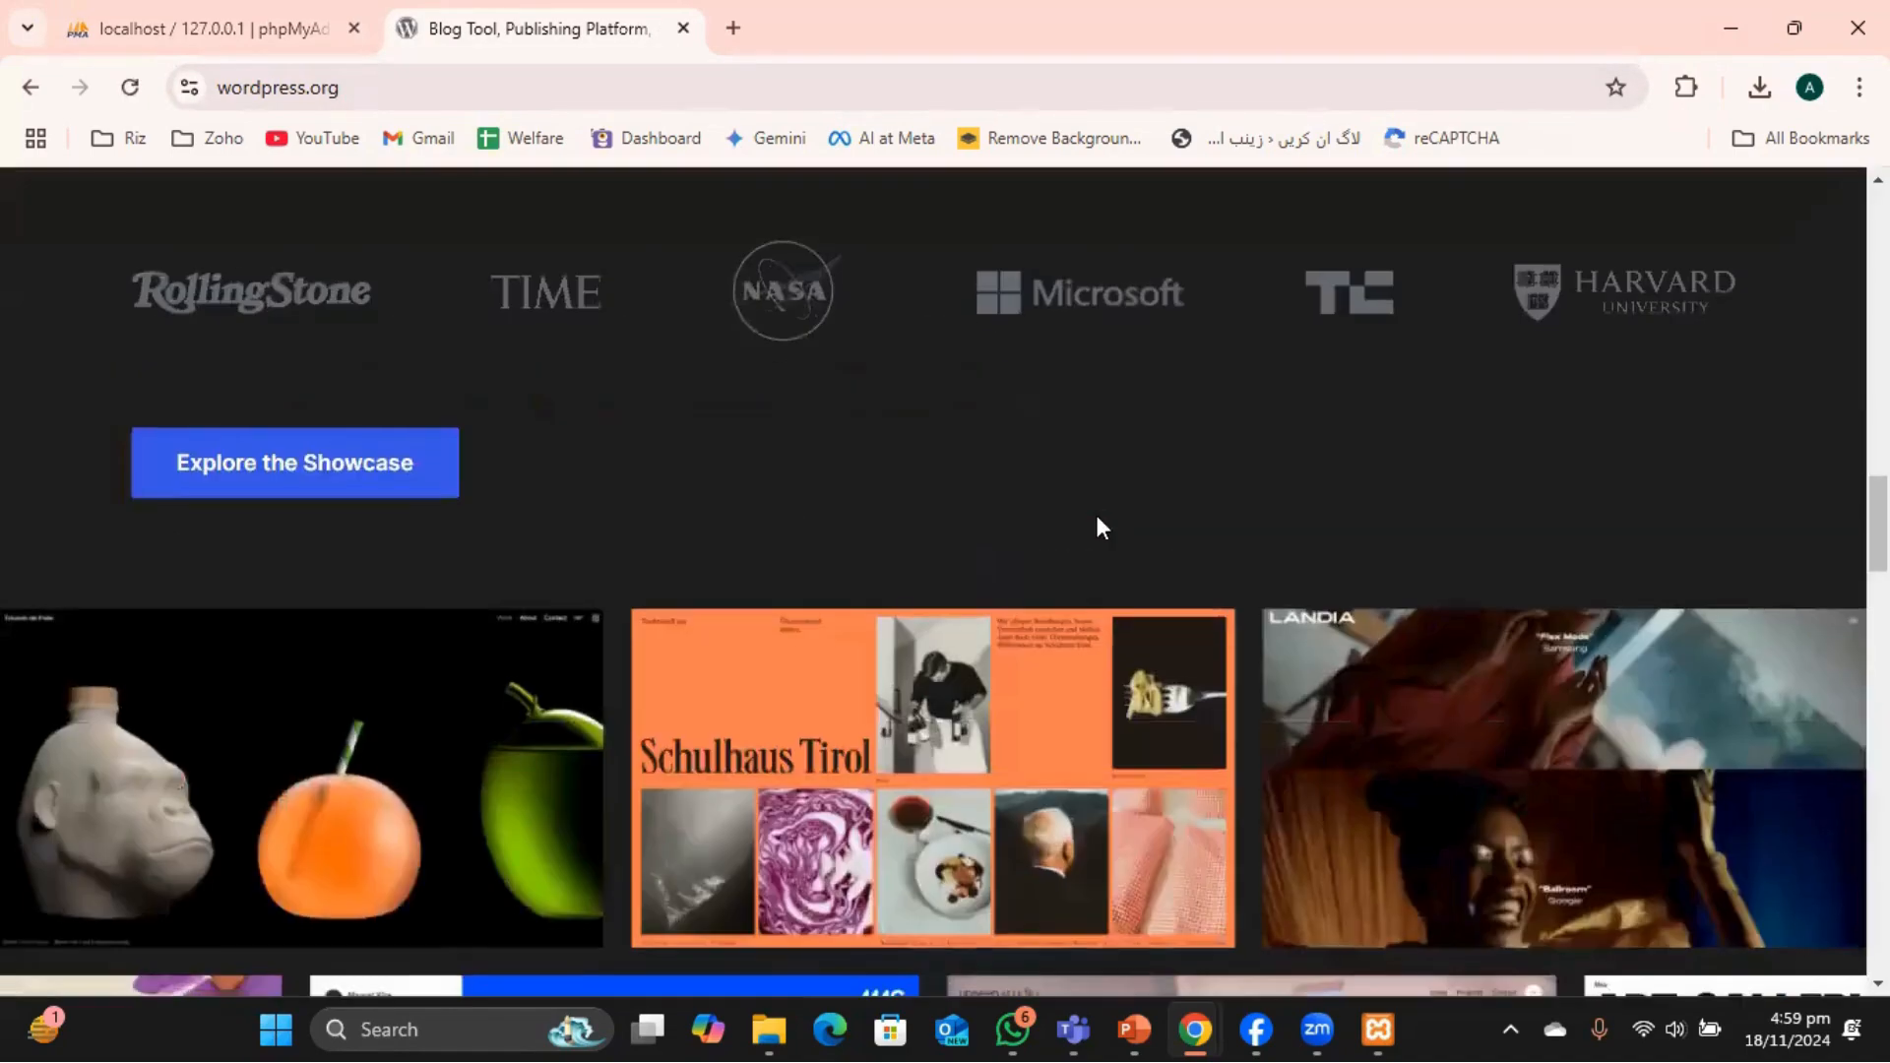
scroll(1101, 527, "up", 20)
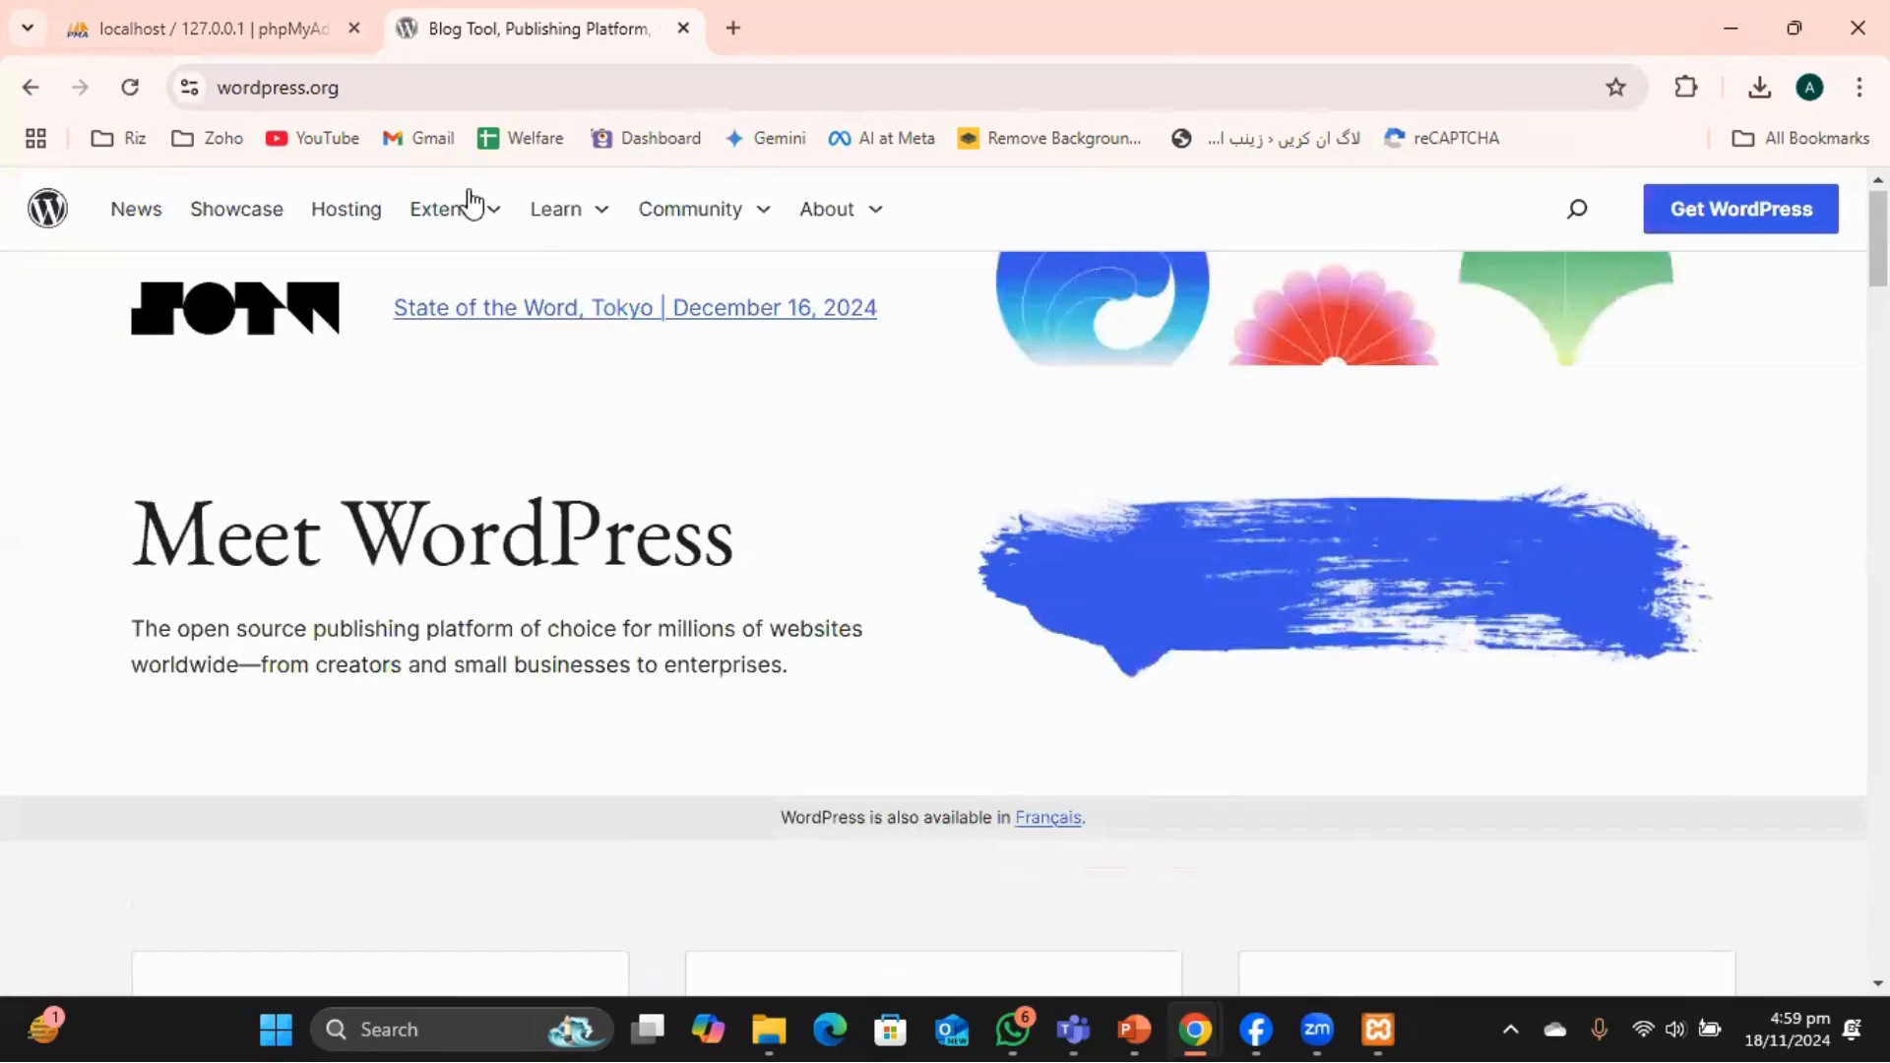
Search 'download word' and reach WordPress.org's Get WordPress page.
left_click(397, 87)
triple_click(421, 85)
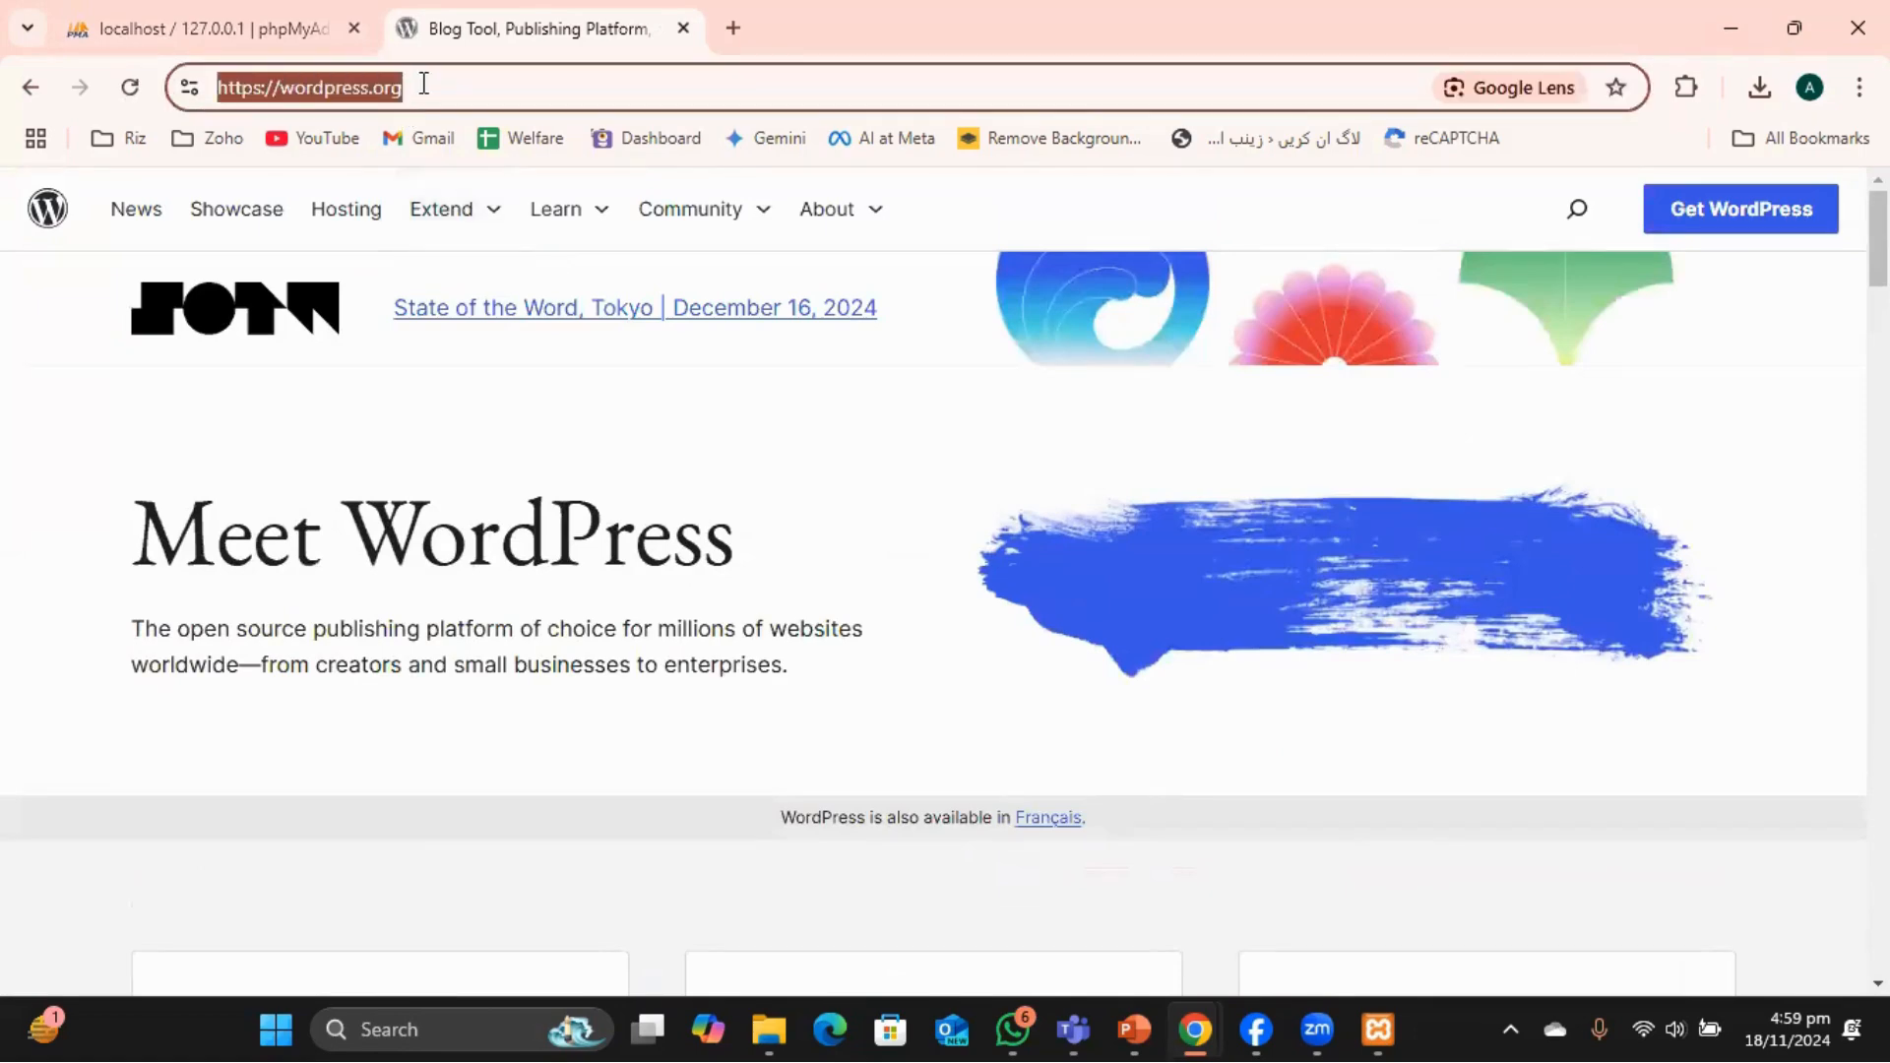
type("downlo")
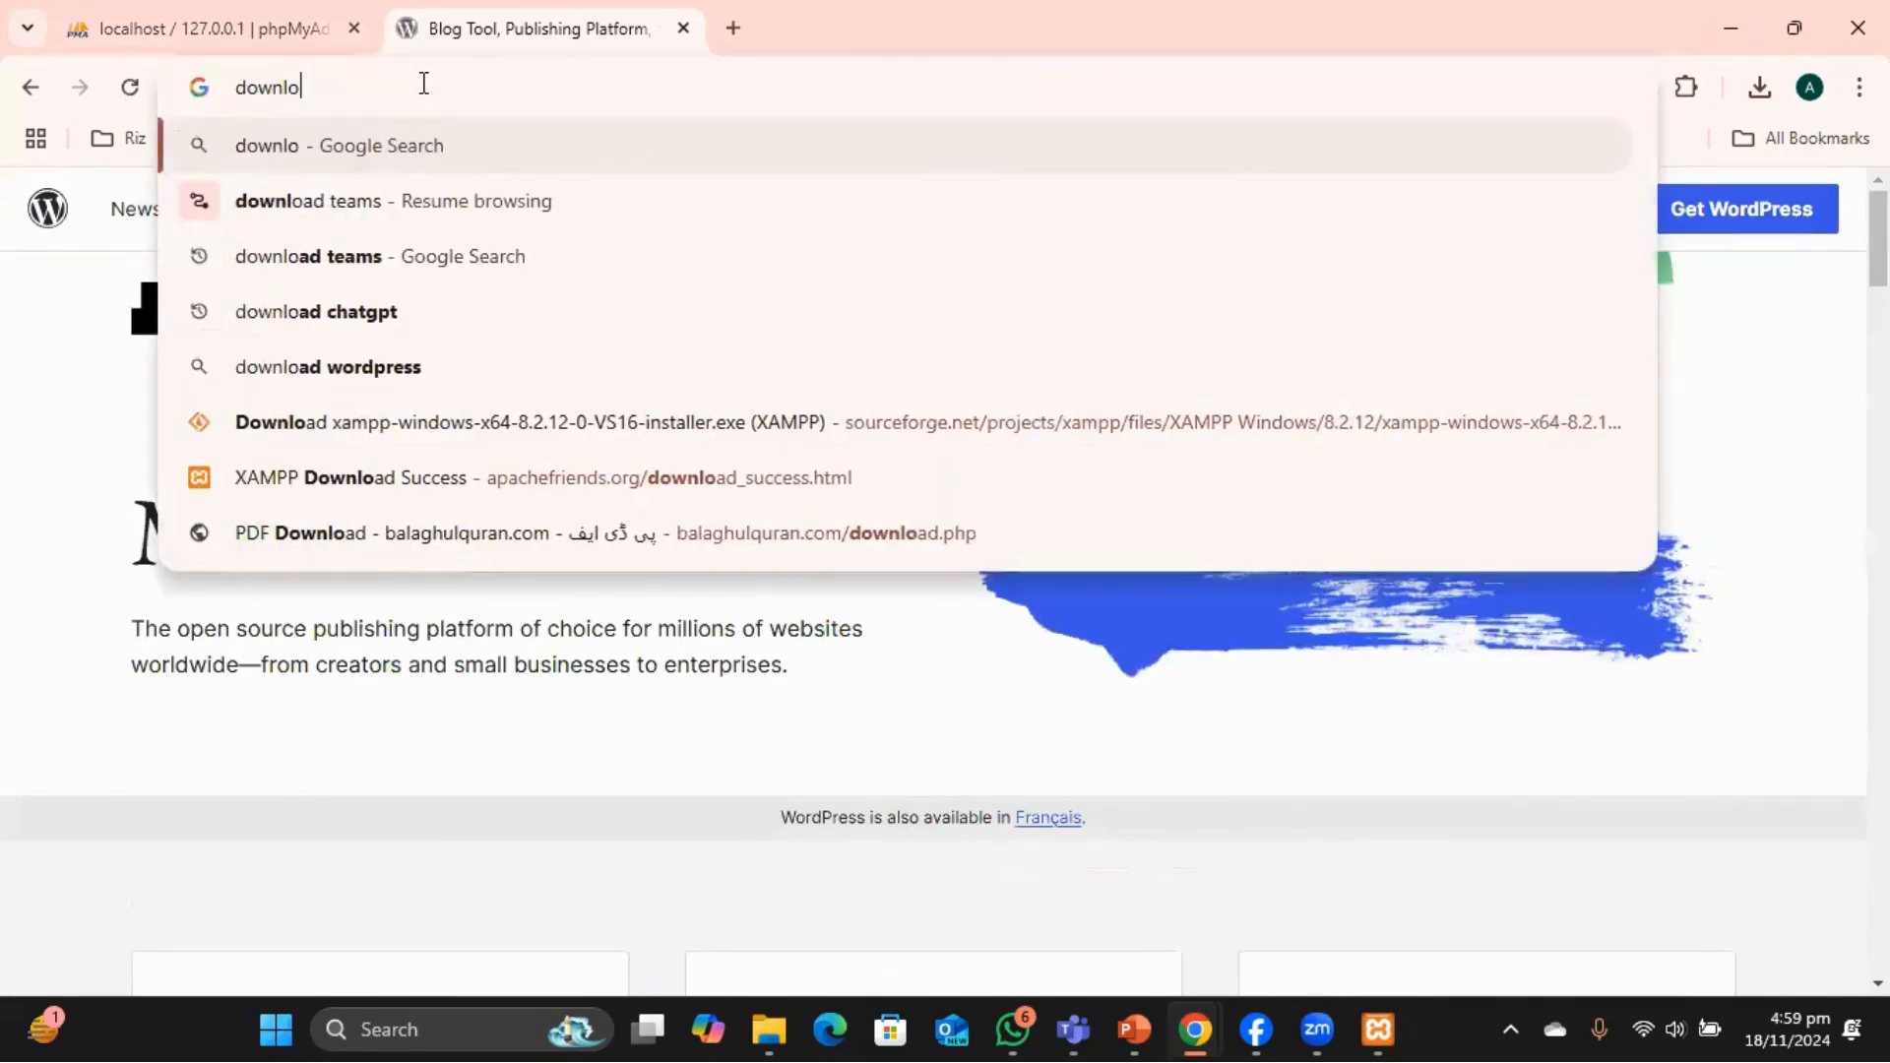
type("ad word")
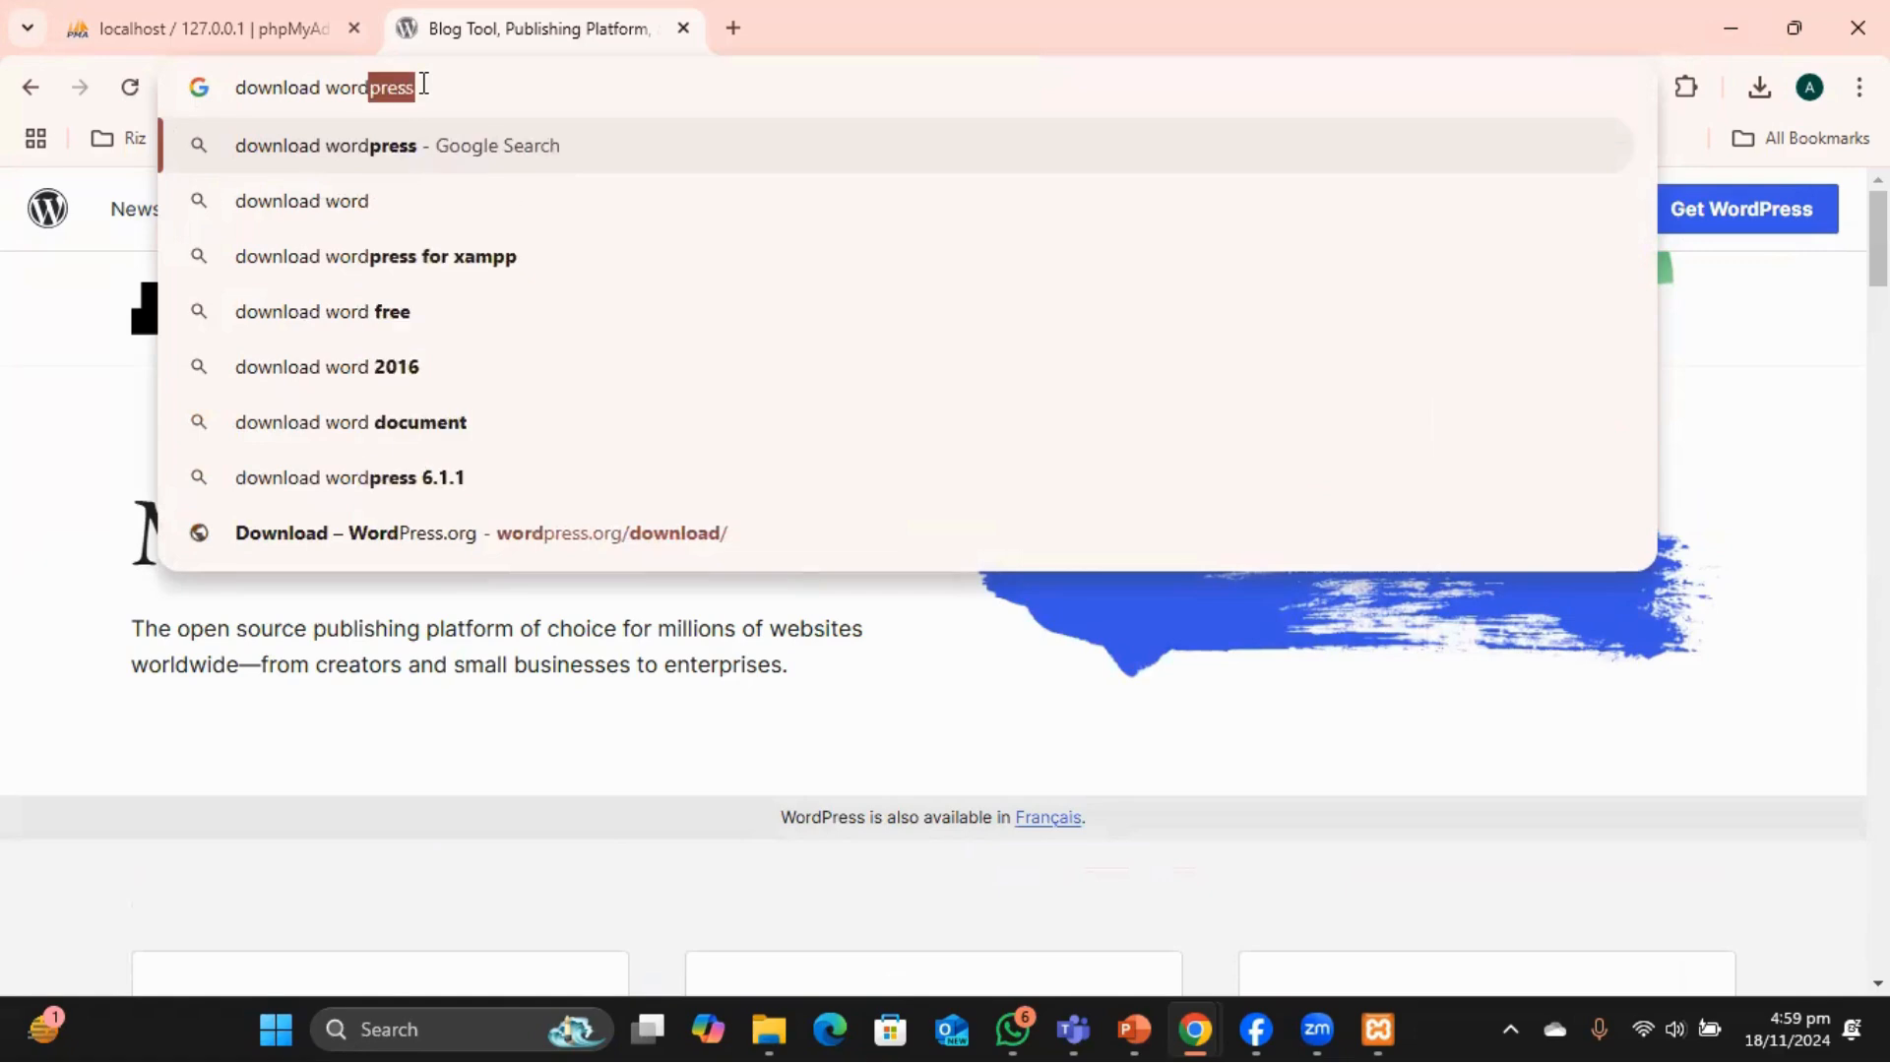
key("Return")
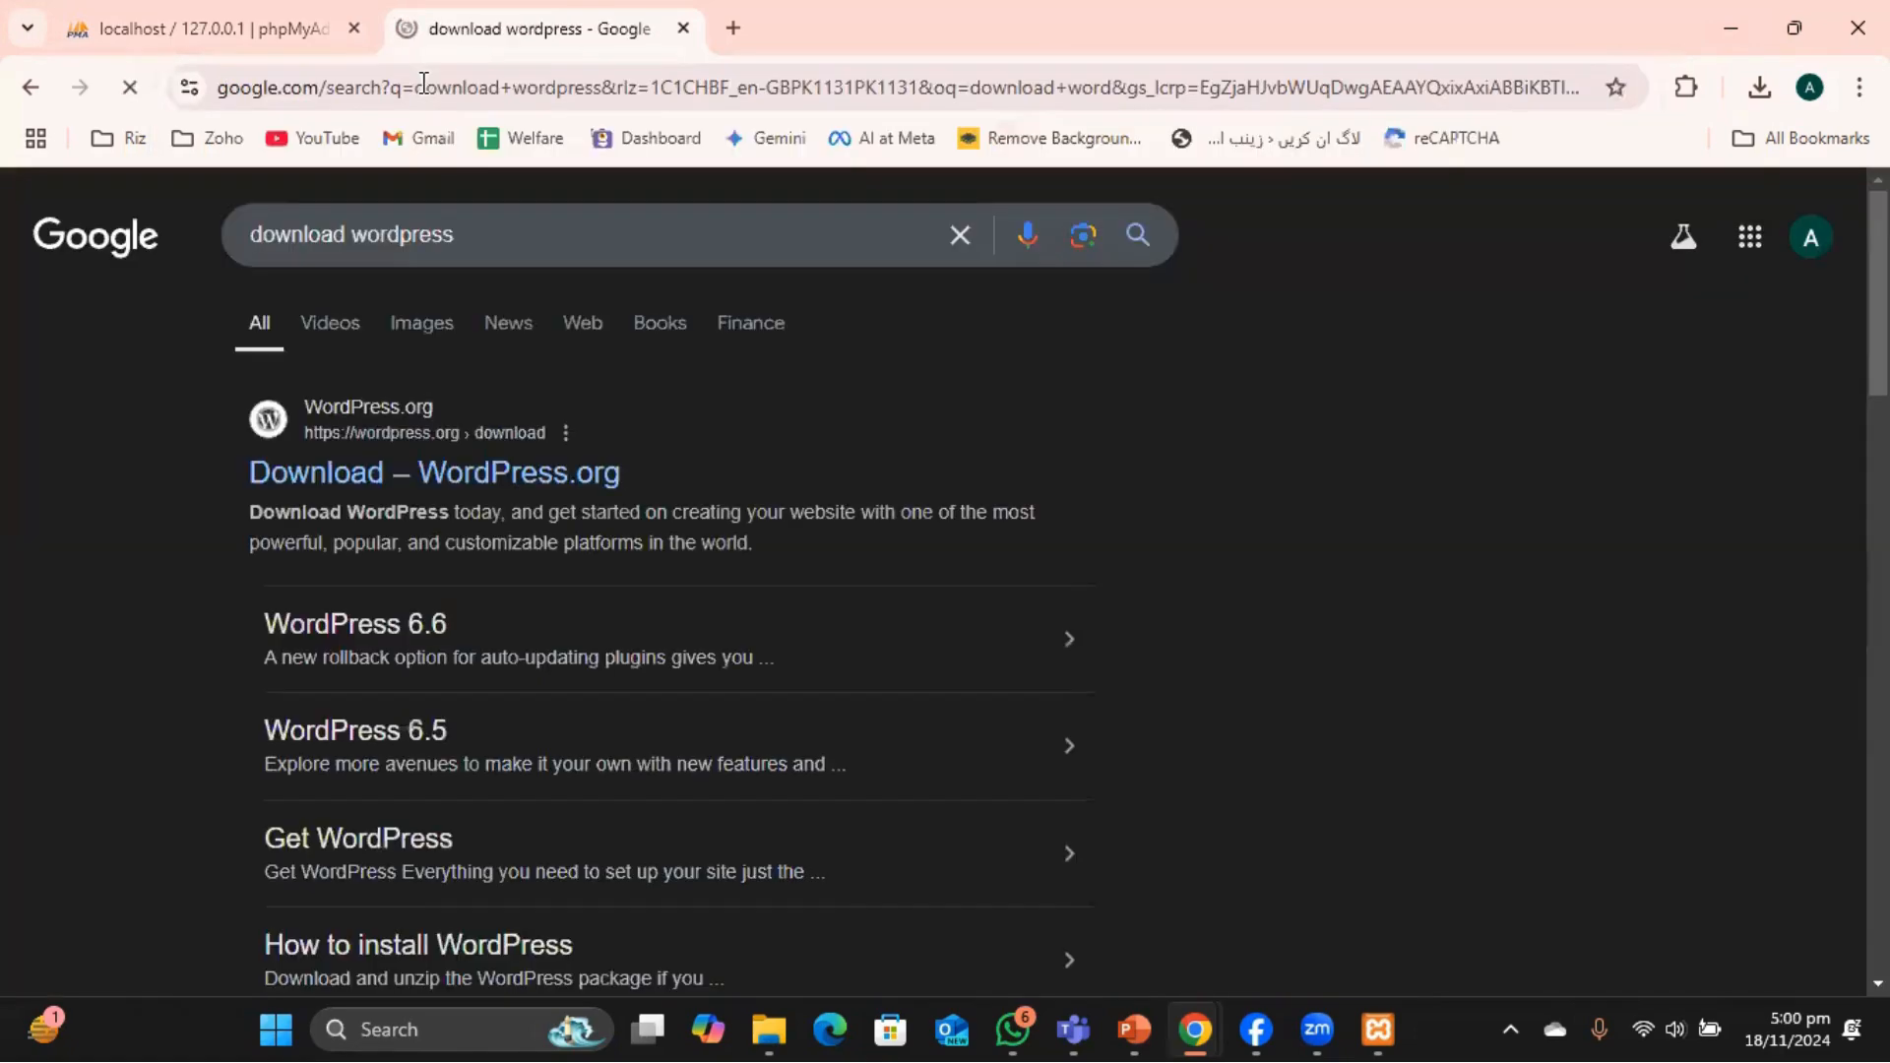
left_click(502, 470)
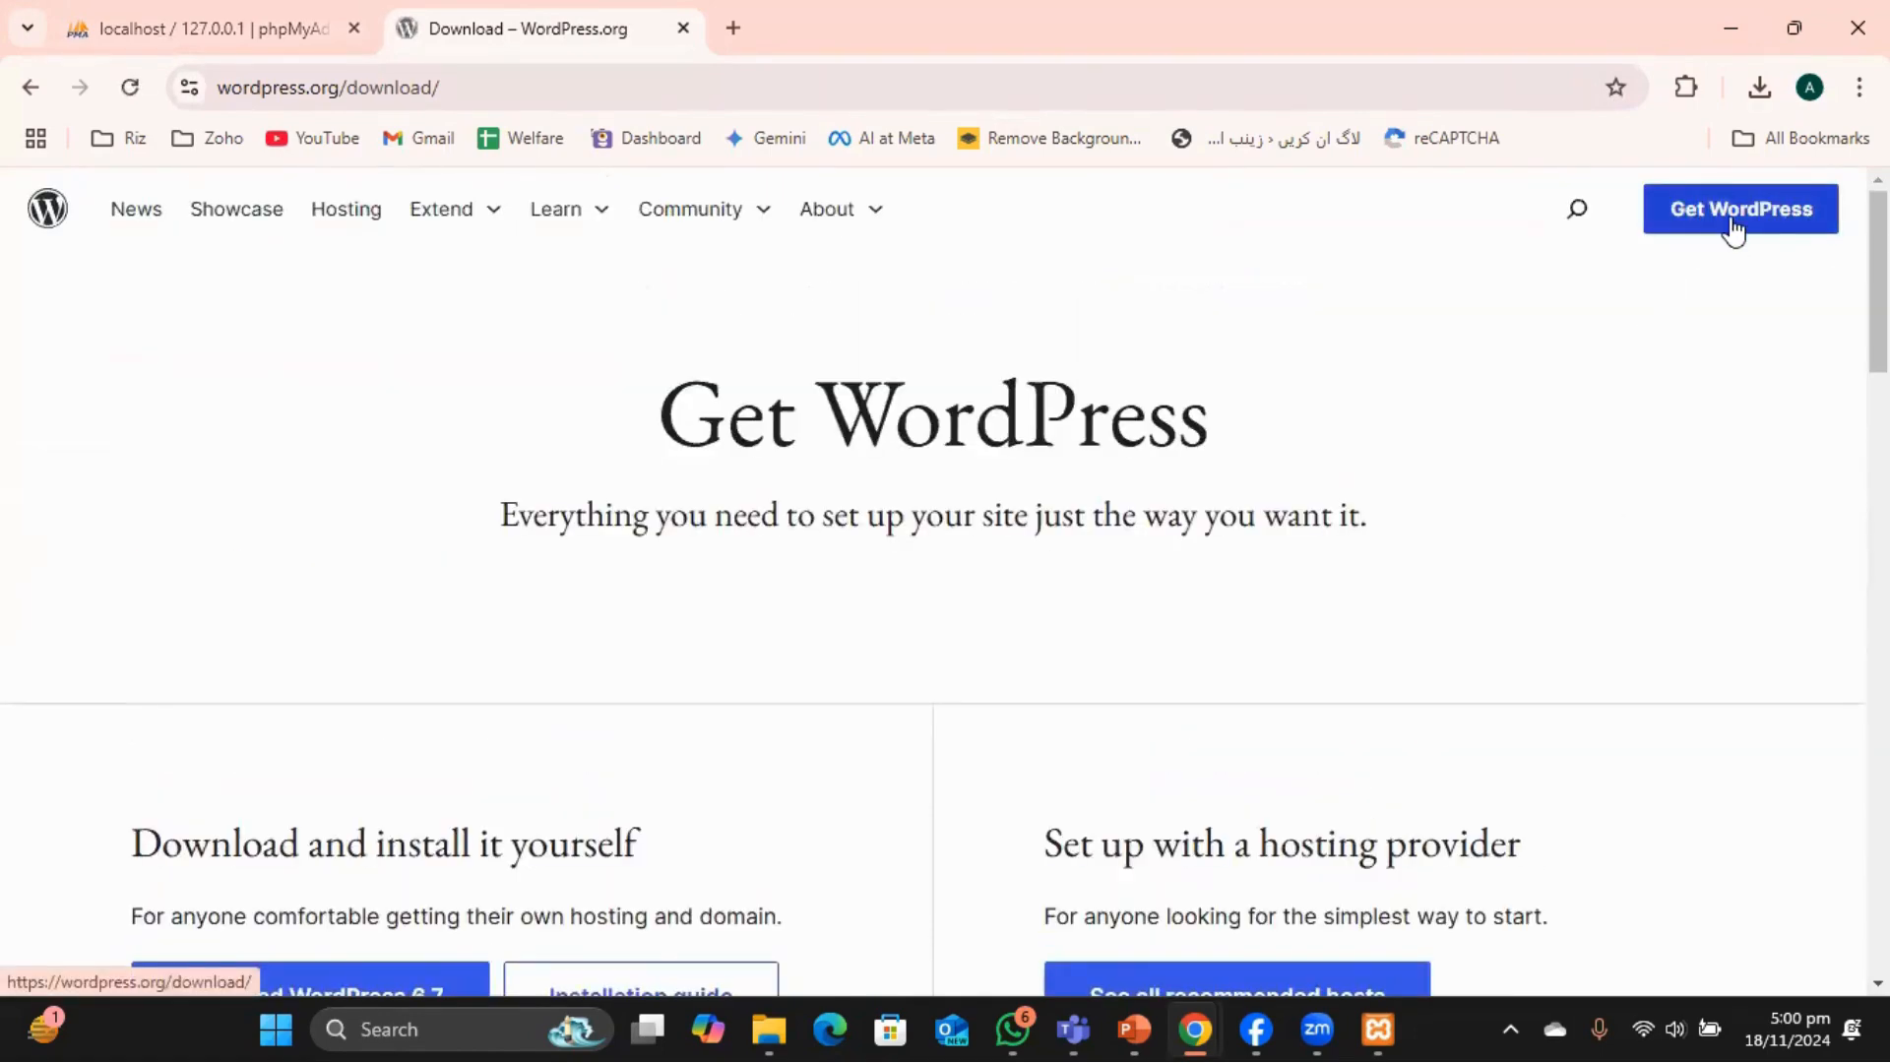
left_click(1734, 229)
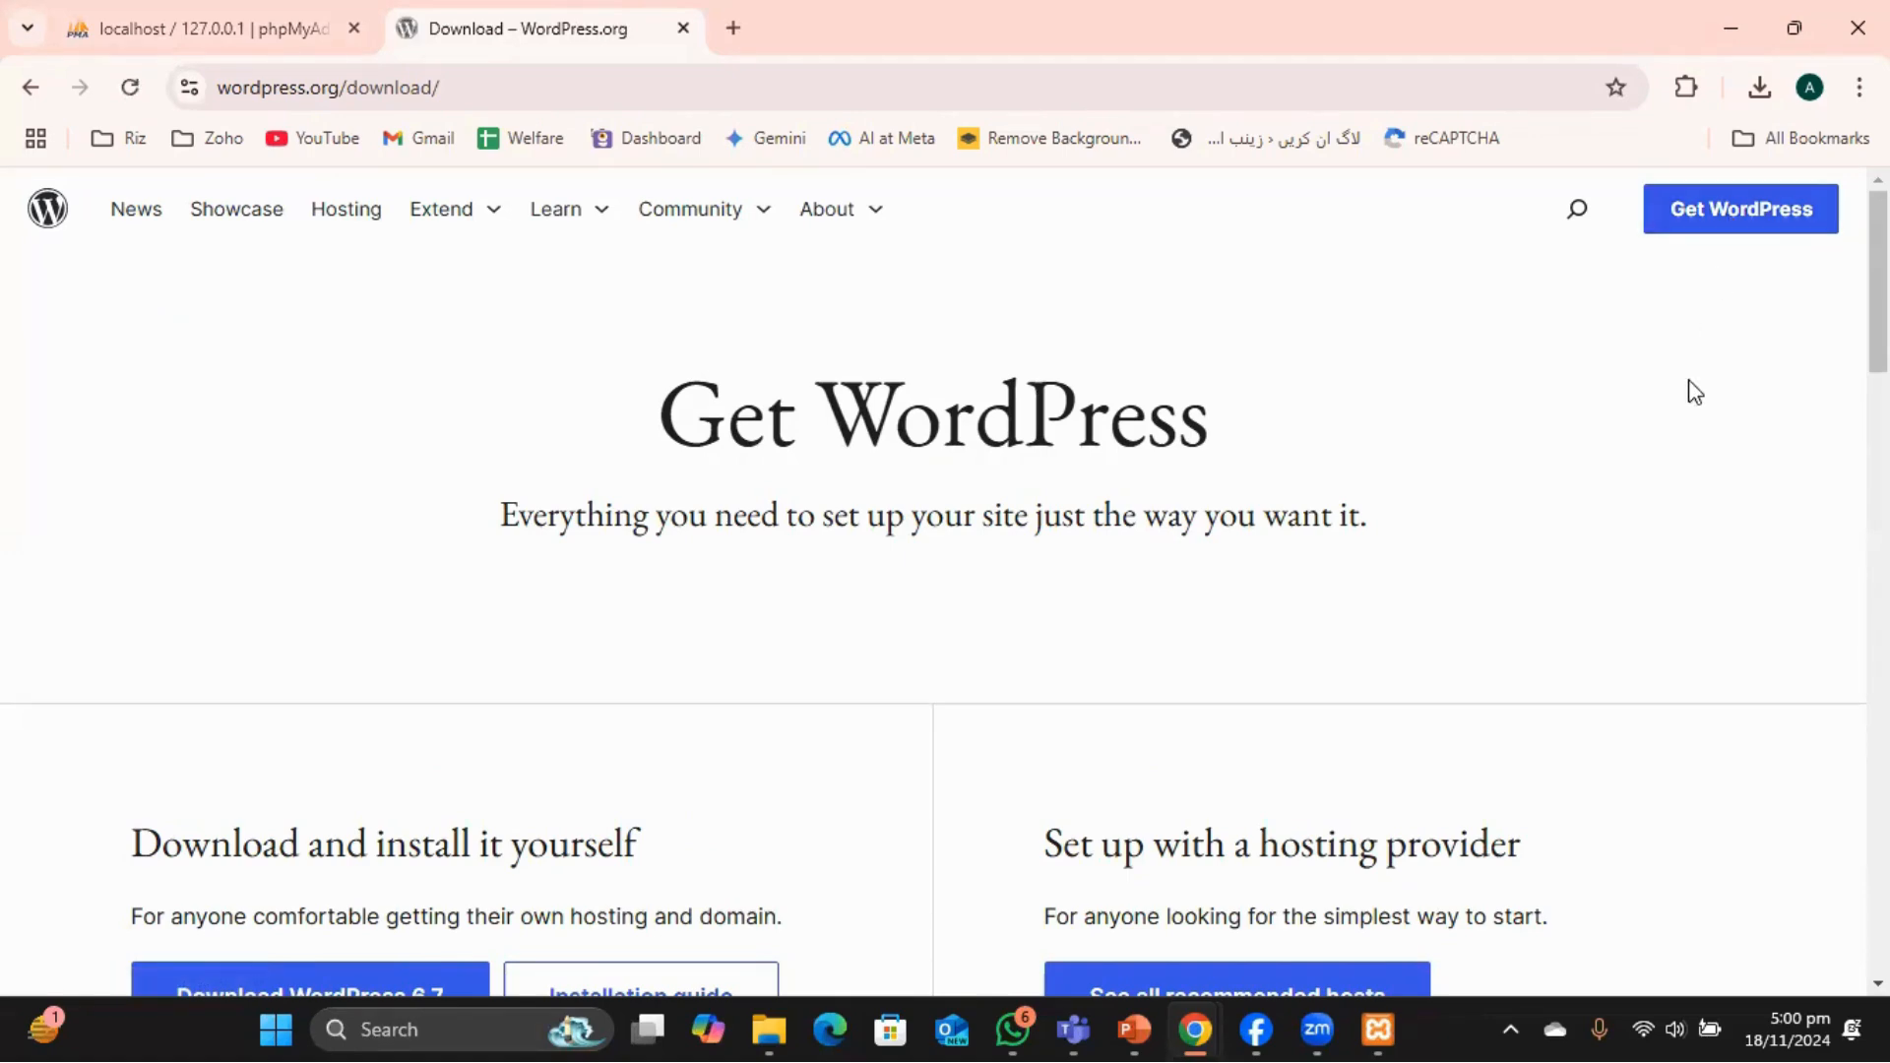
Download WordPress 6.7 and check its progress in Chrome's downloads list.
scroll(1668, 453, "down", 10)
scroll(1669, 455, "up", 7)
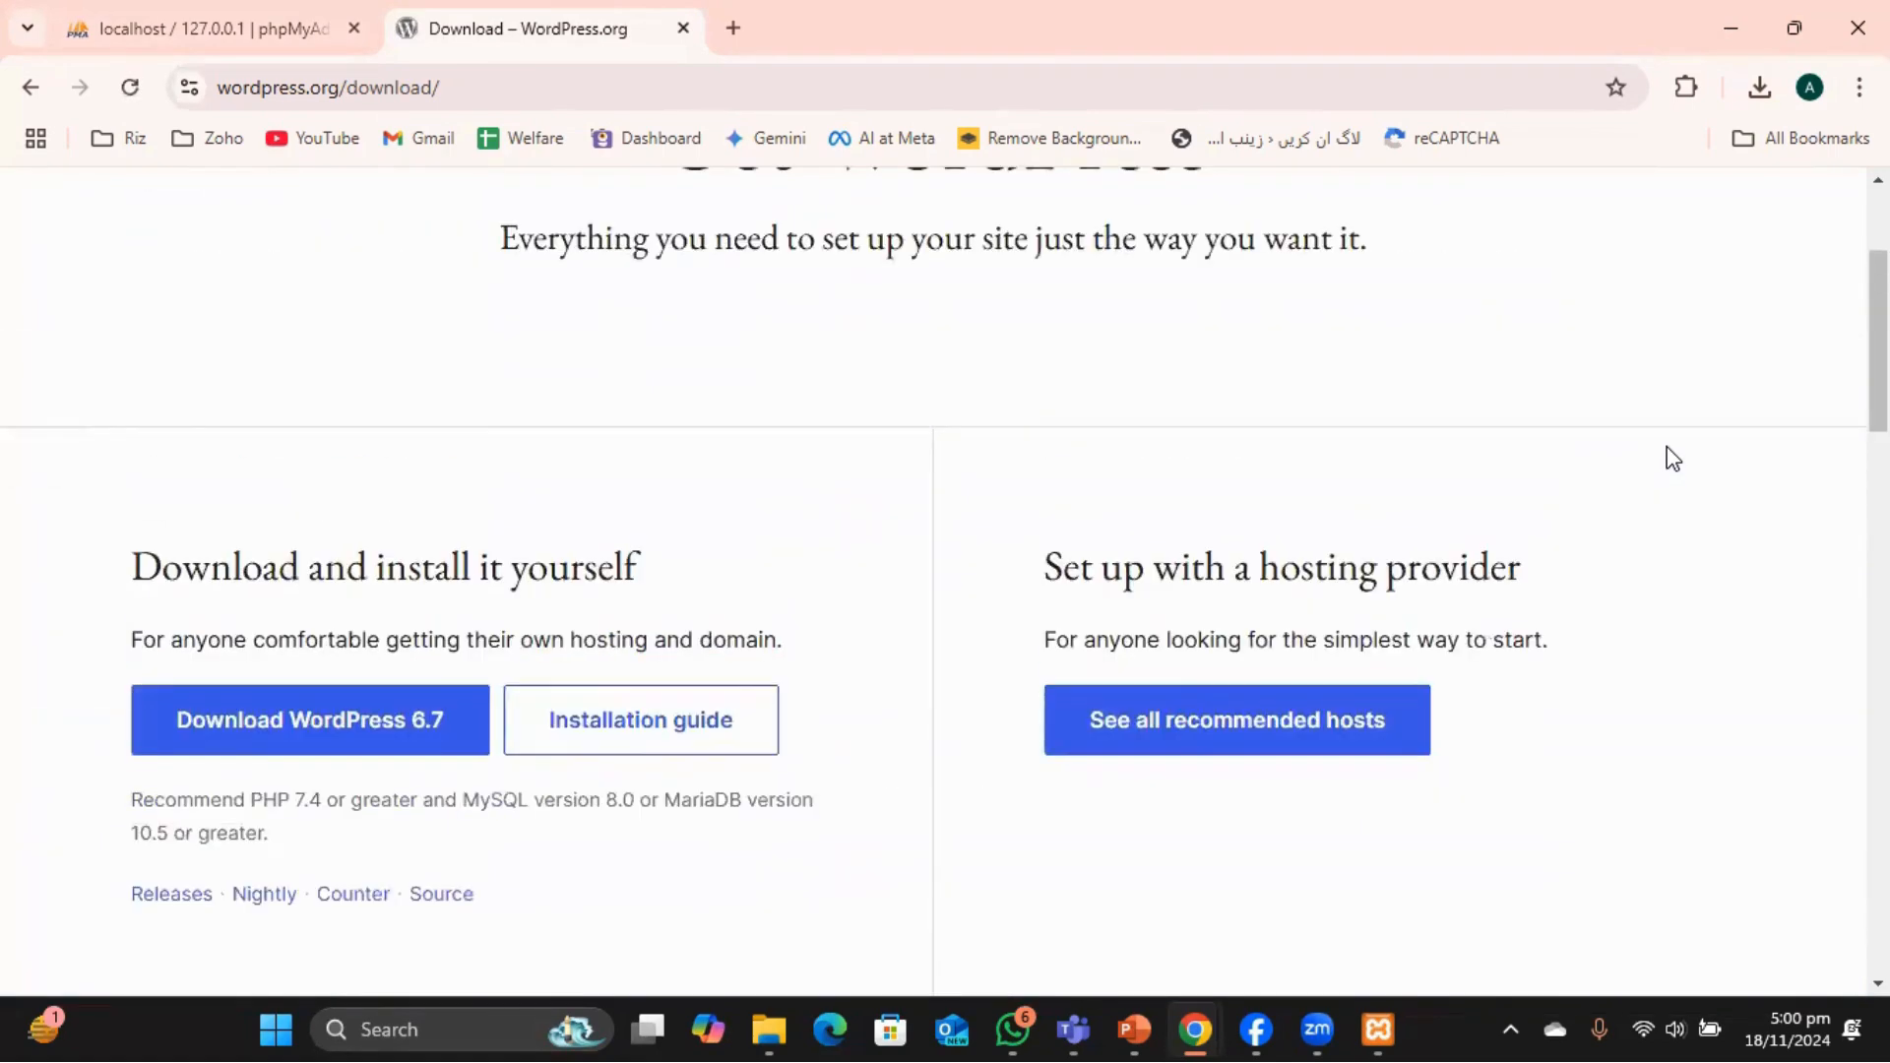
scroll(802, 608, "up", 3)
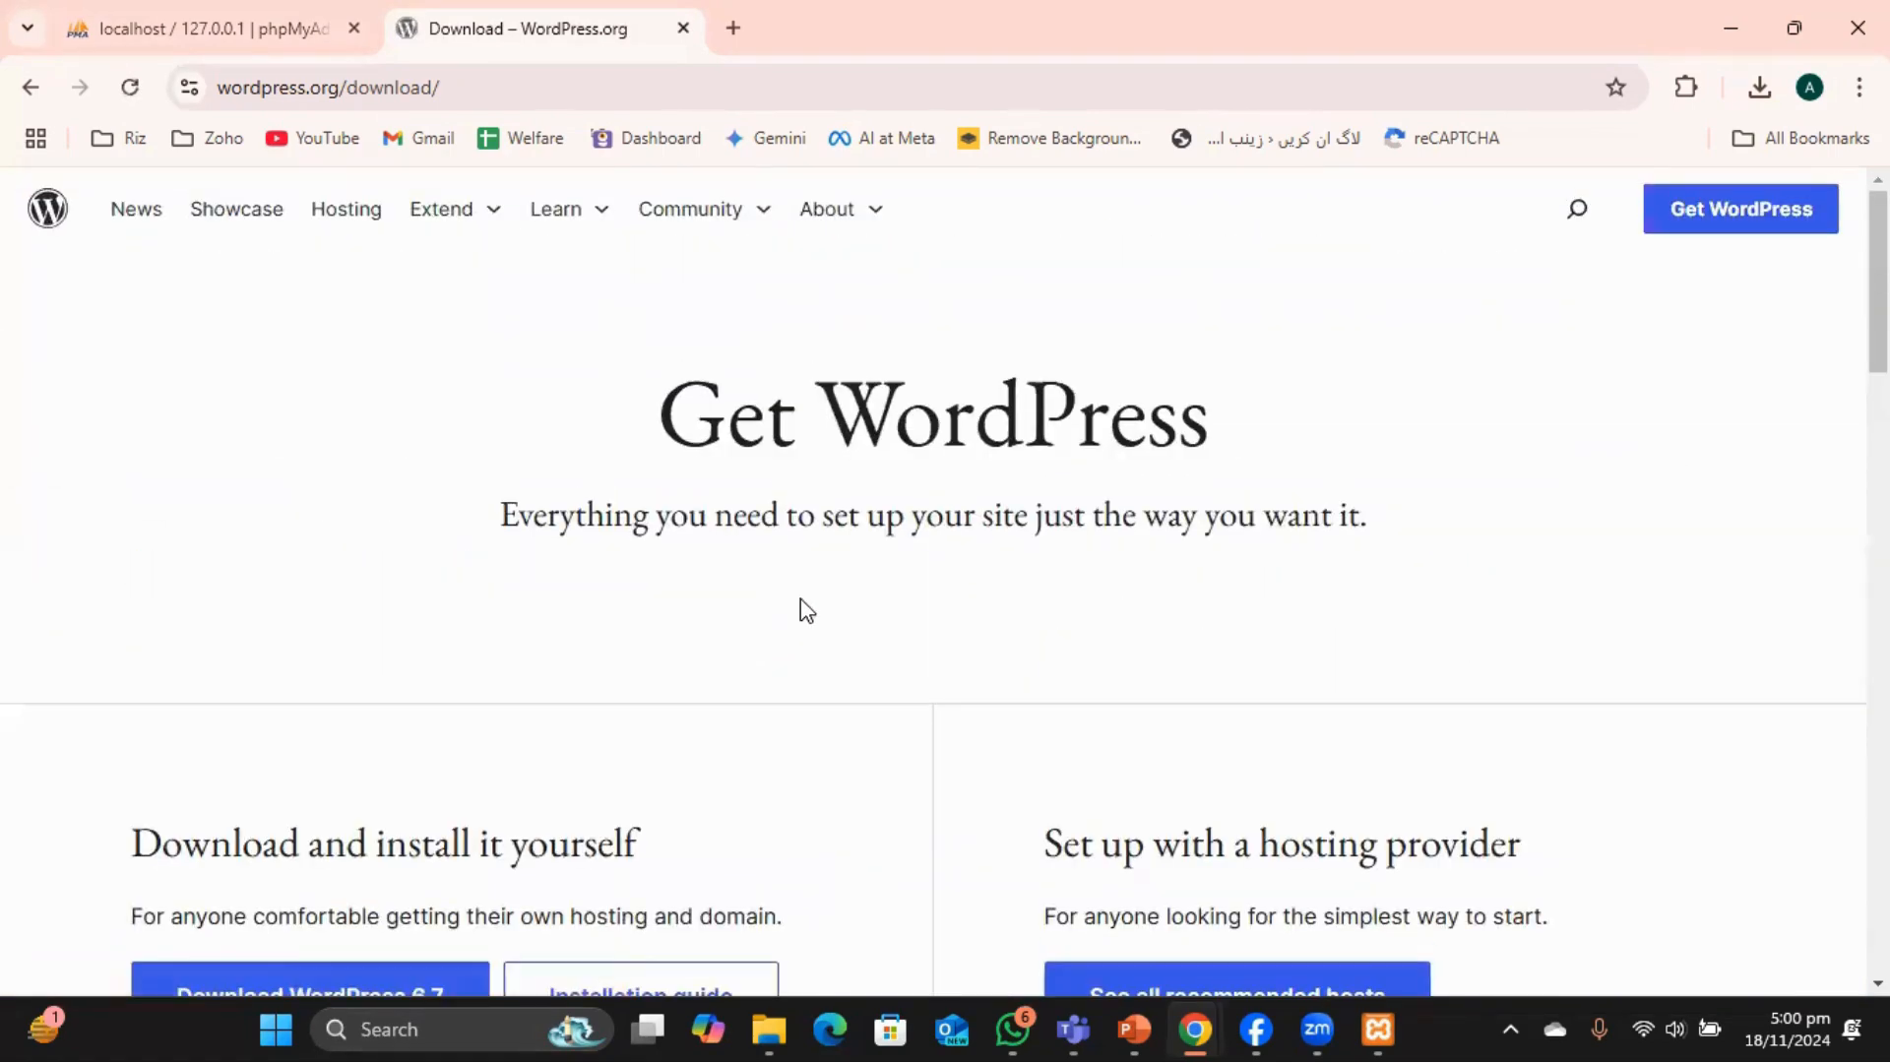
scroll(570, 742, "down", 6)
left_click(241, 469)
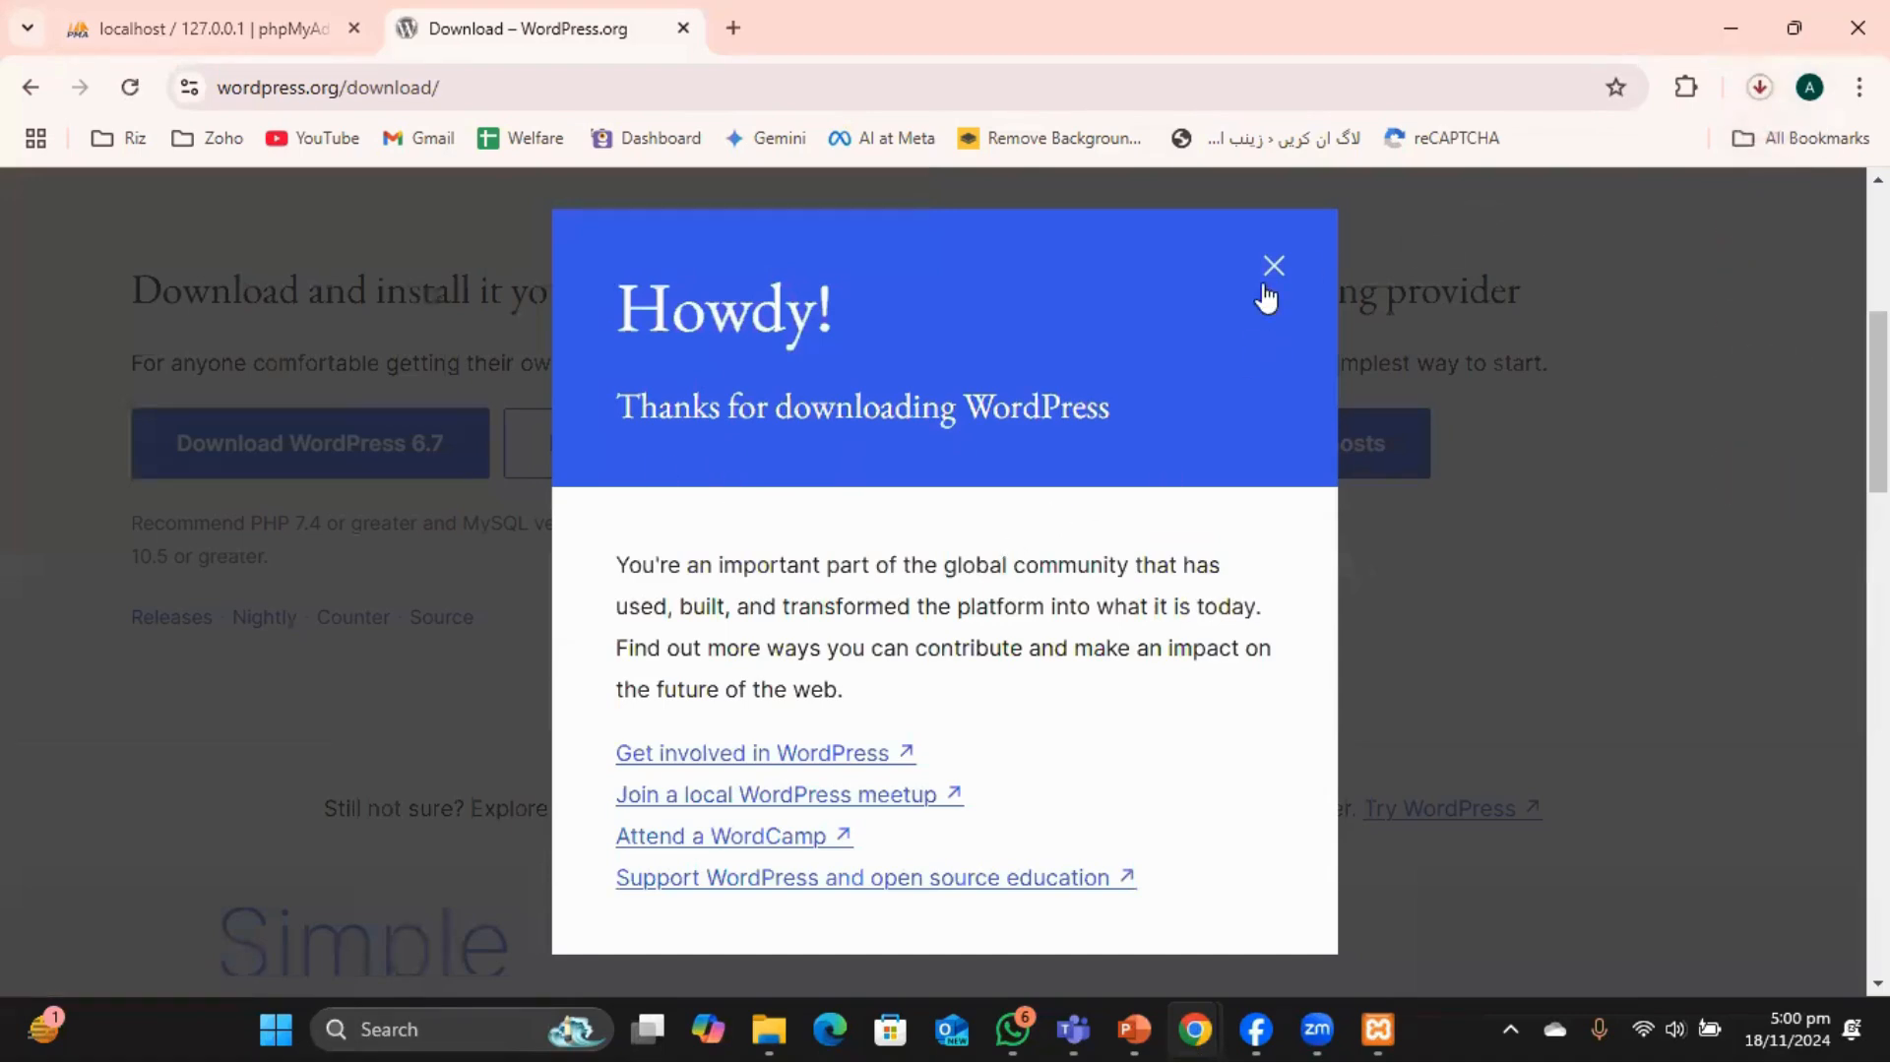
left_click(1508, 254)
left_click(1761, 91)
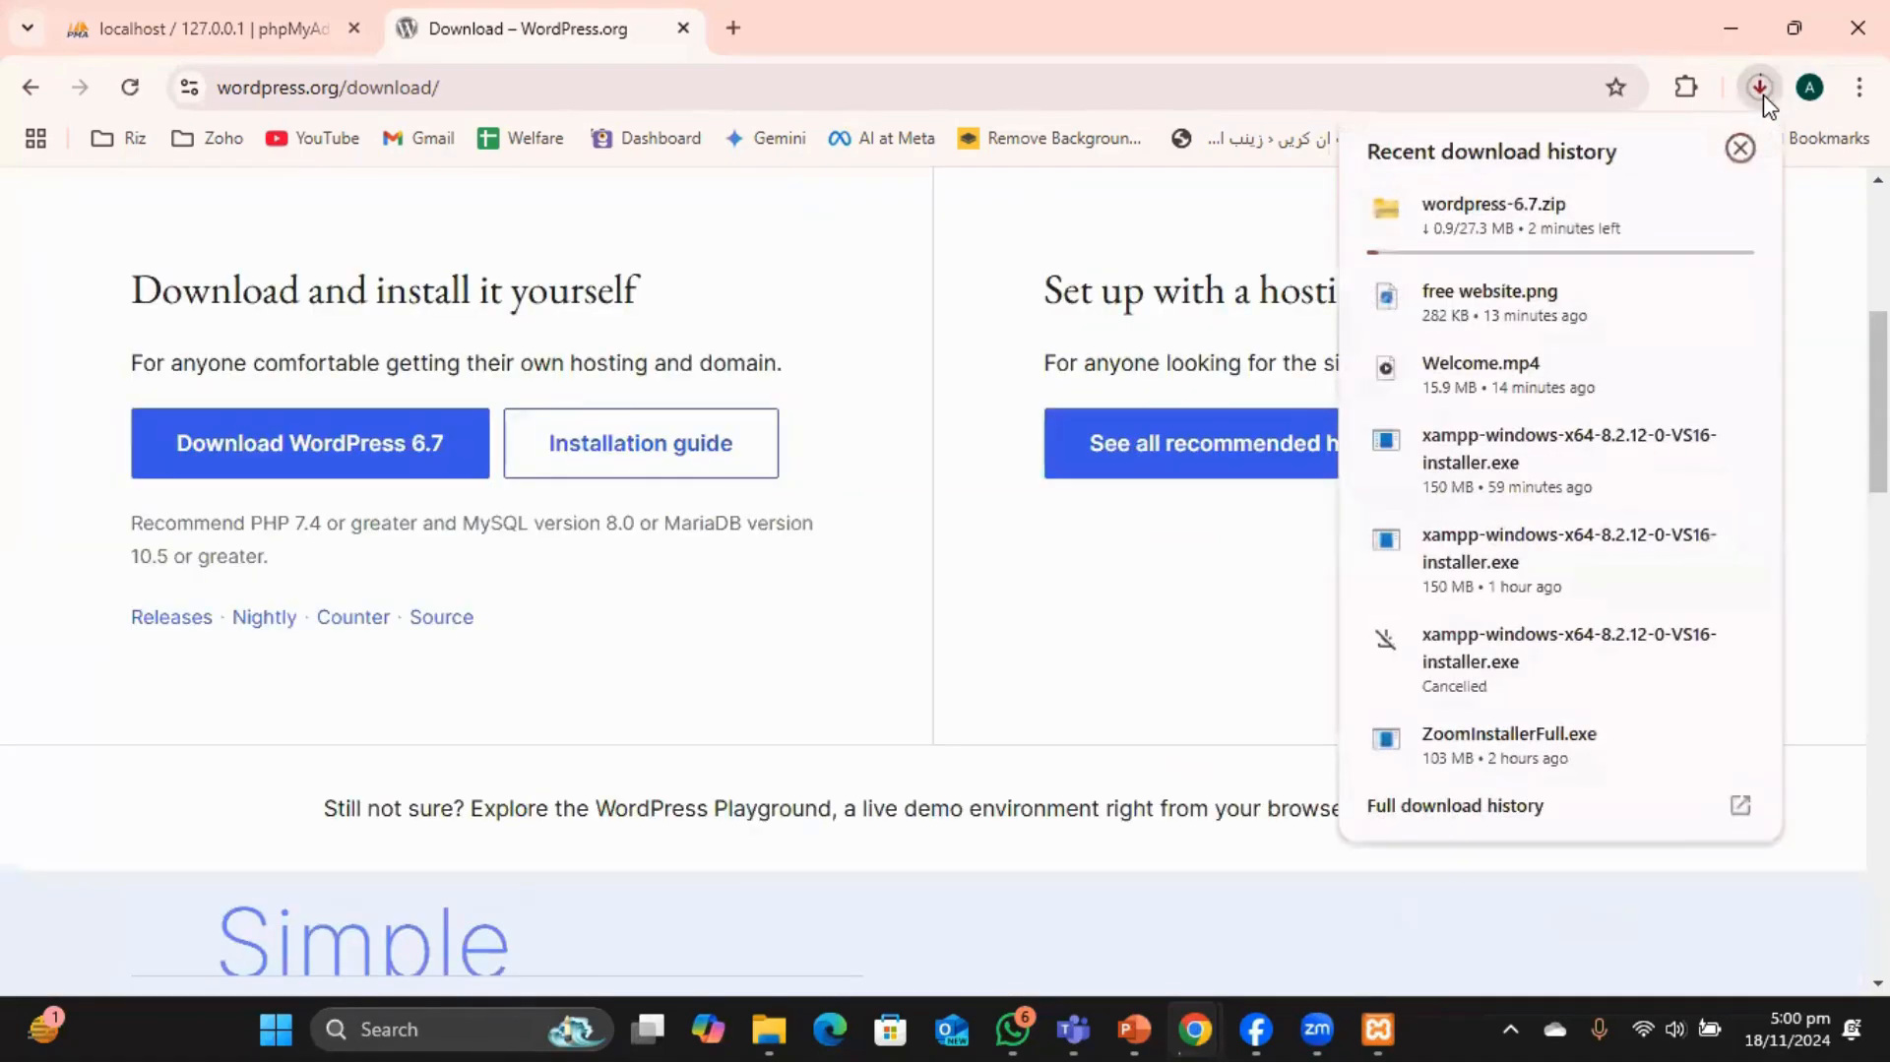
left_click(1736, 152)
scroll(1072, 531, "up", 5)
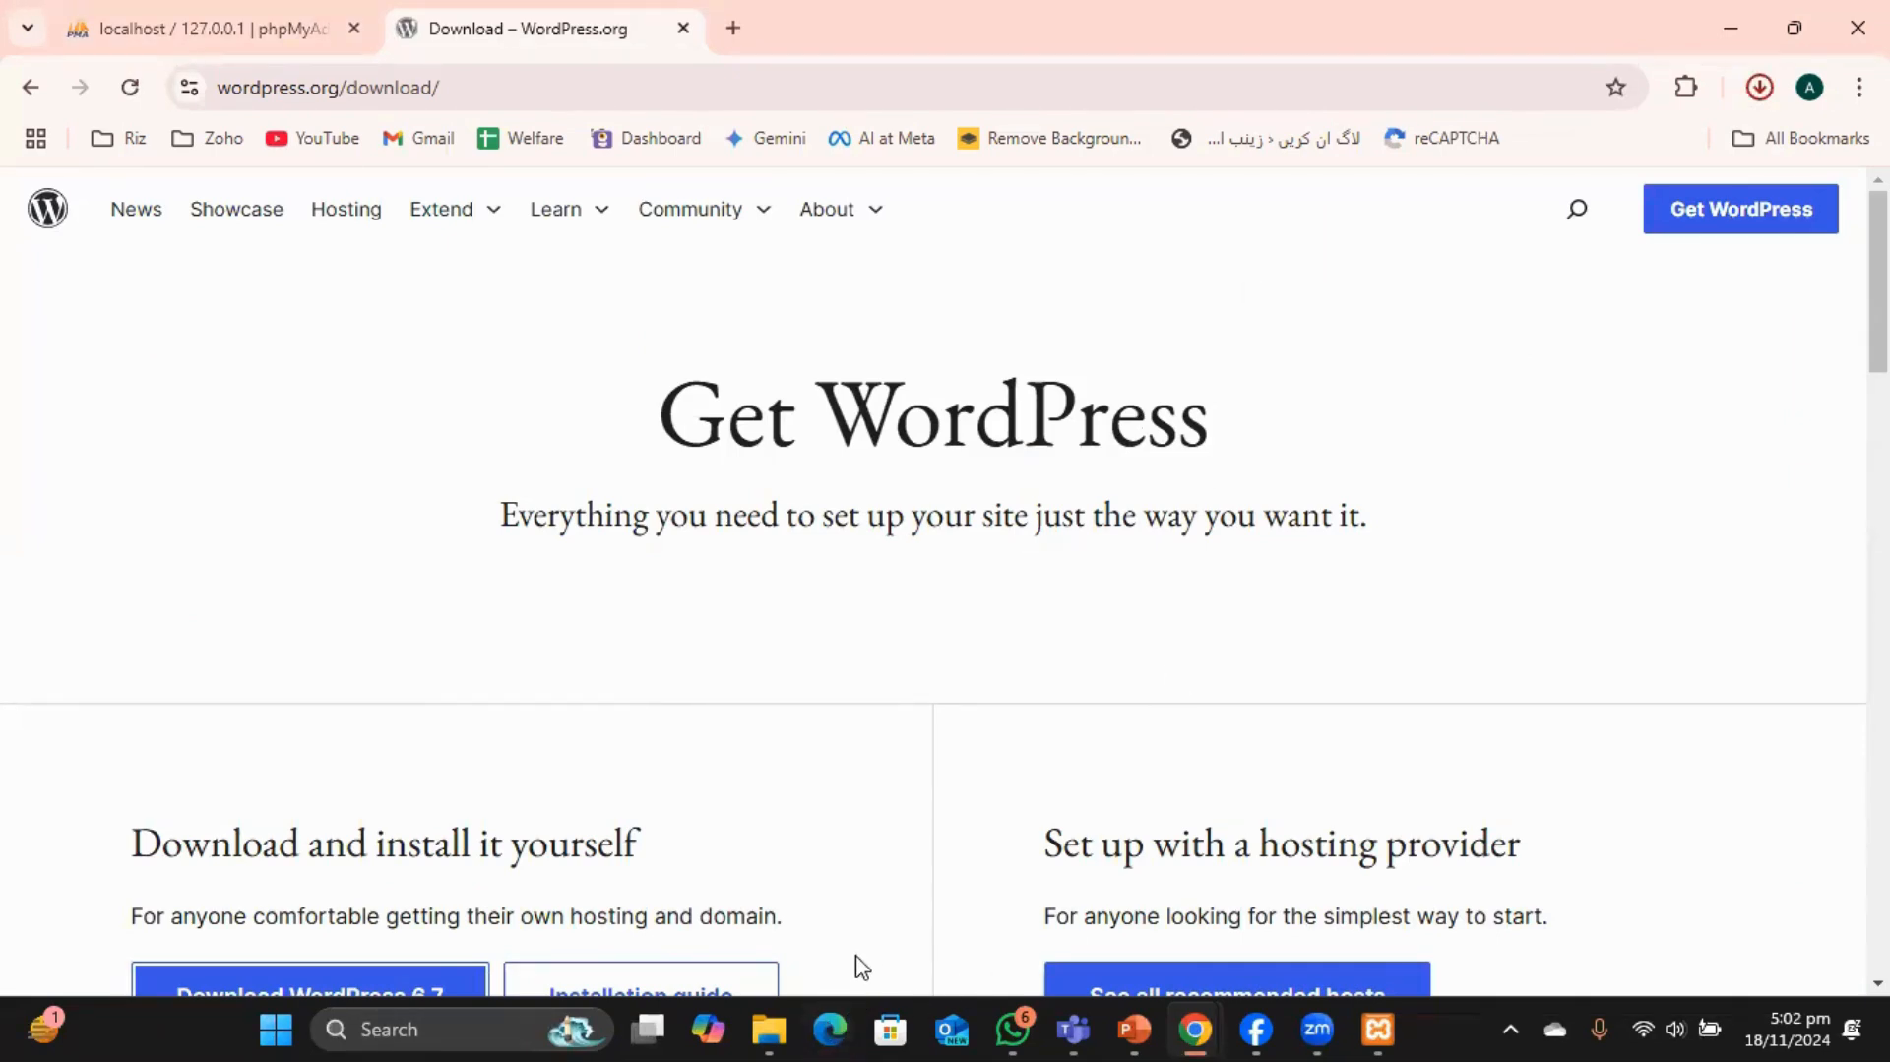
Select the wordpress-6.7 zip in the Downloads folder.
left_click(771, 1030)
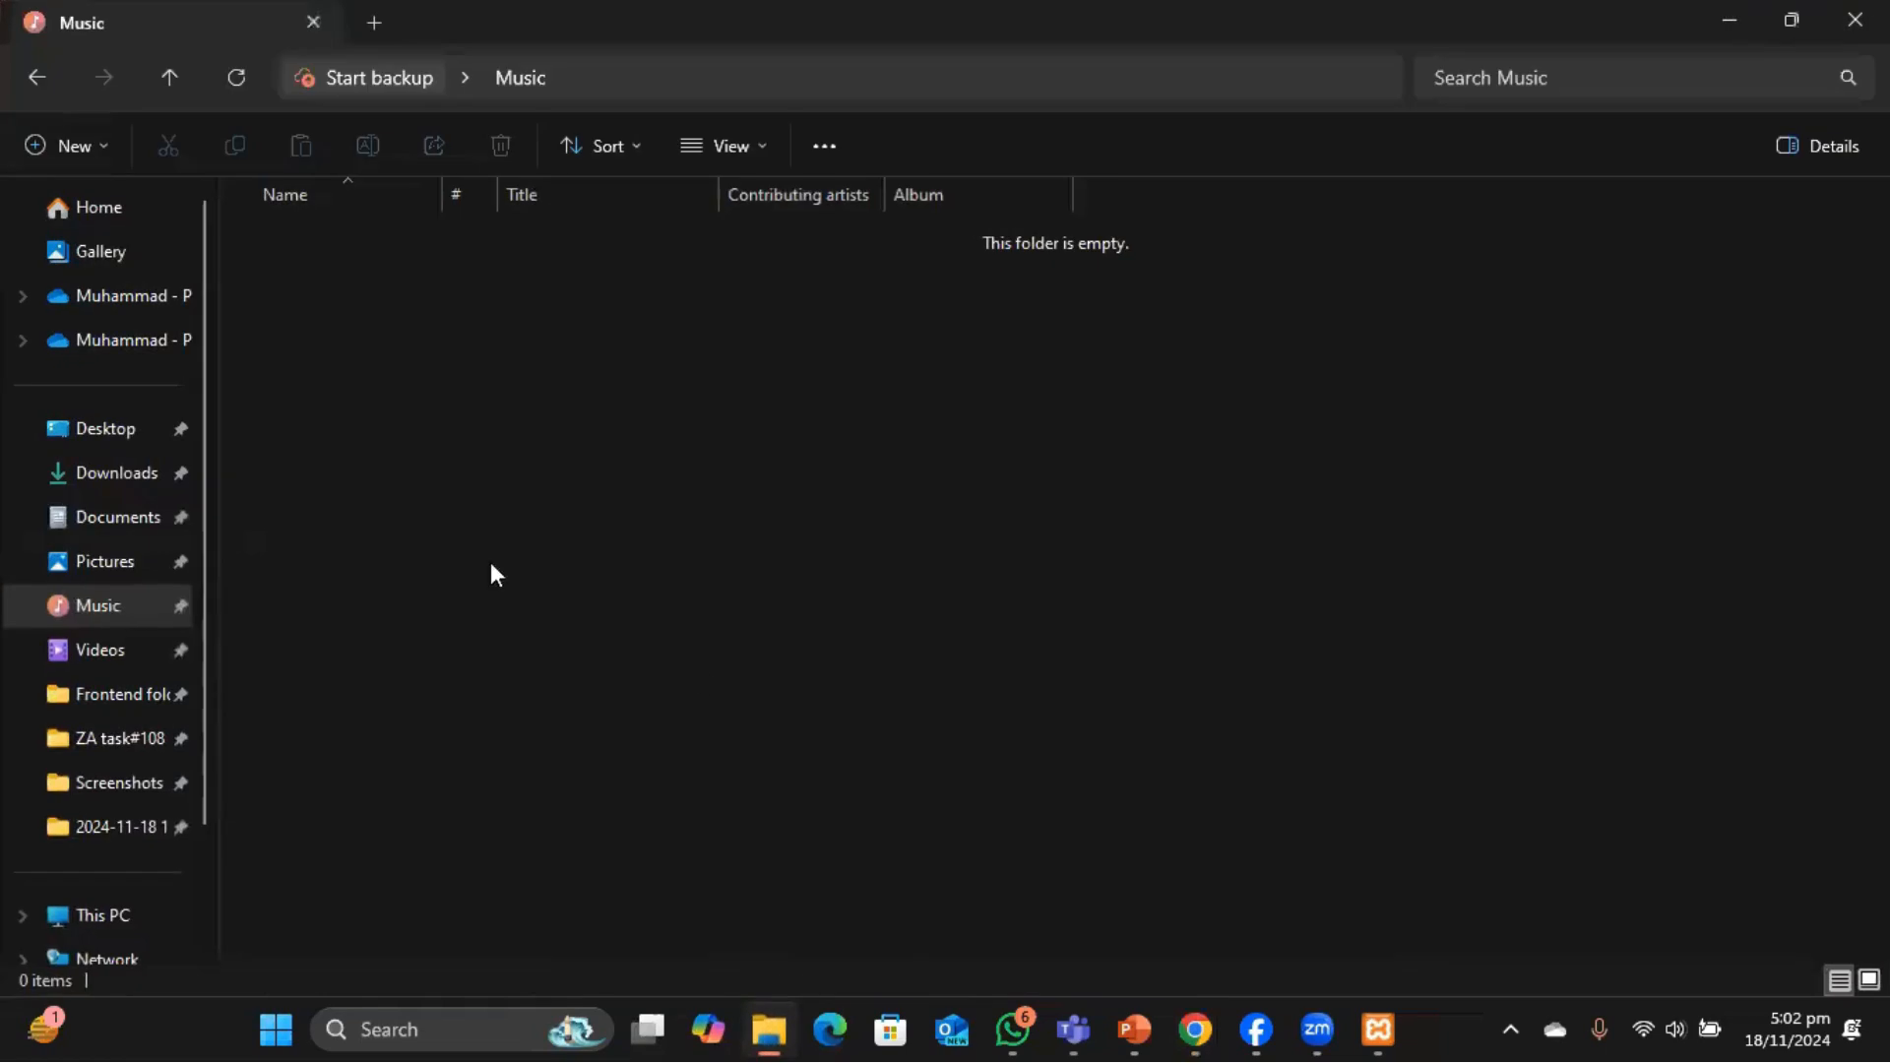
left_click(116, 475)
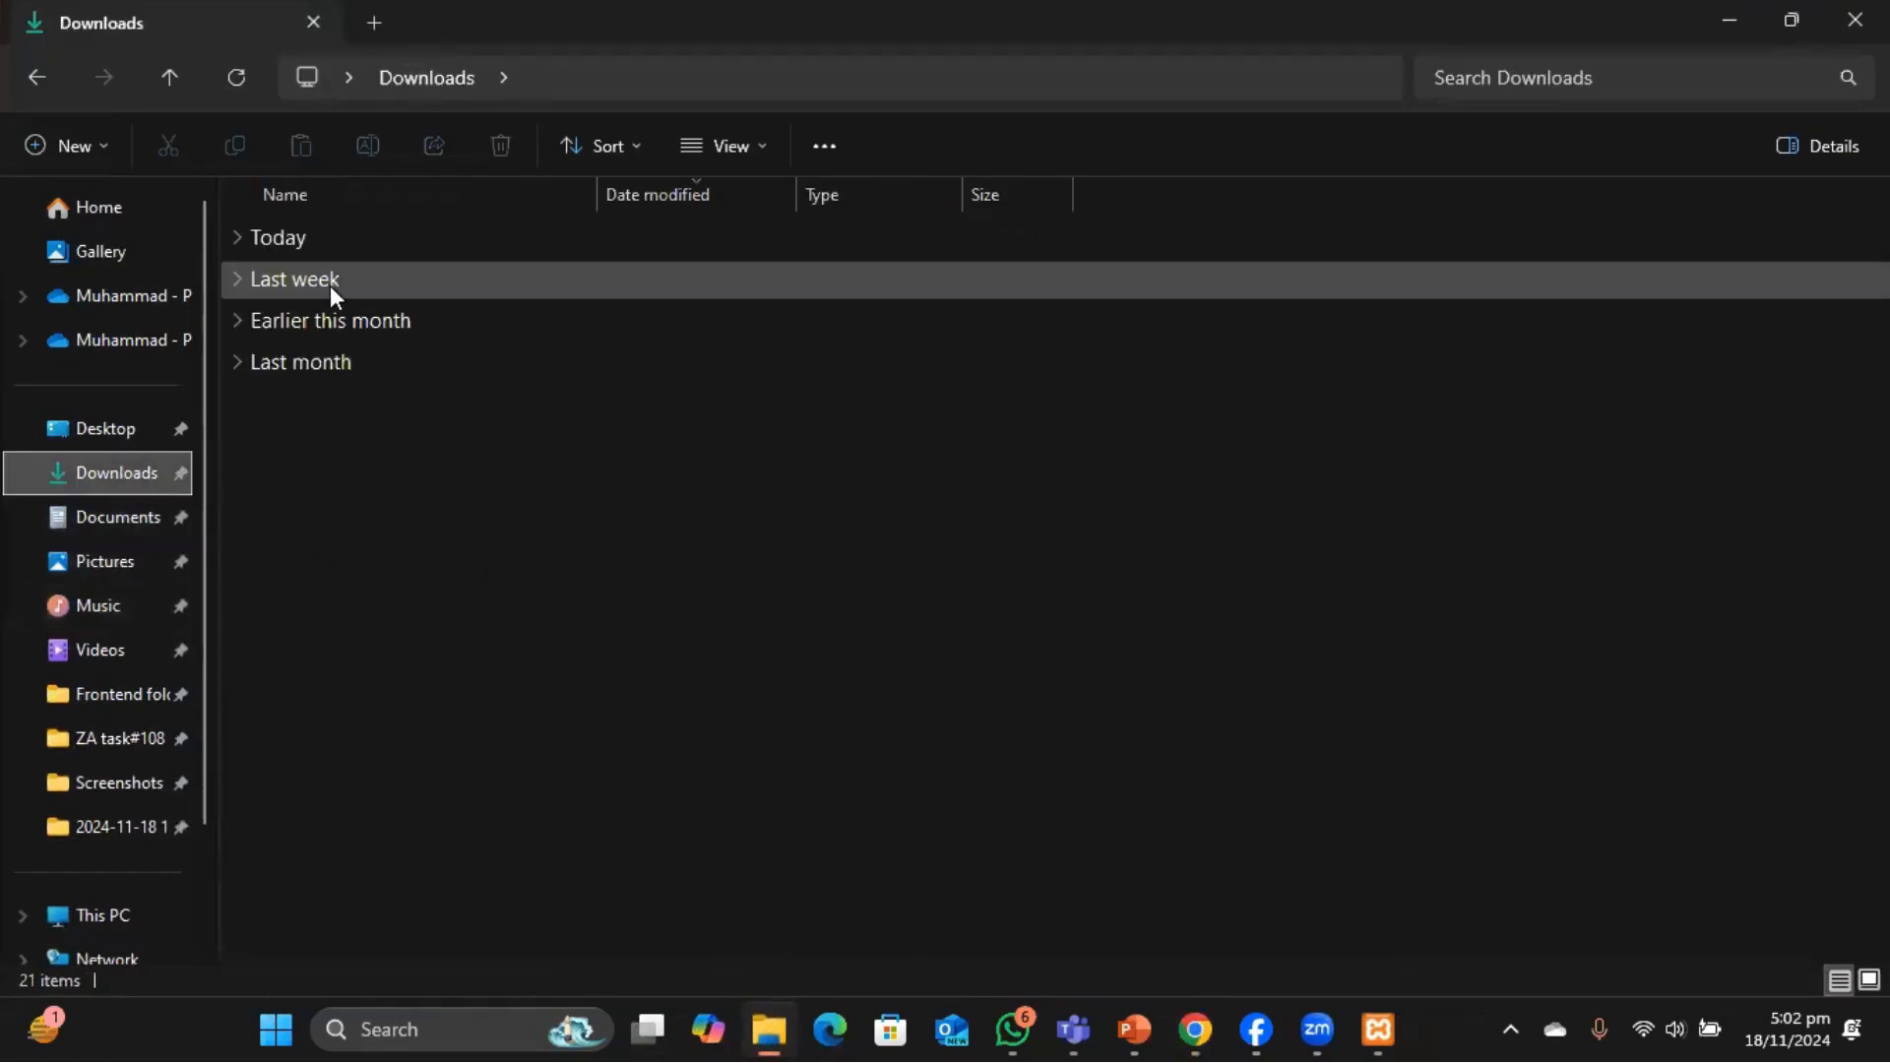
left_click(240, 235)
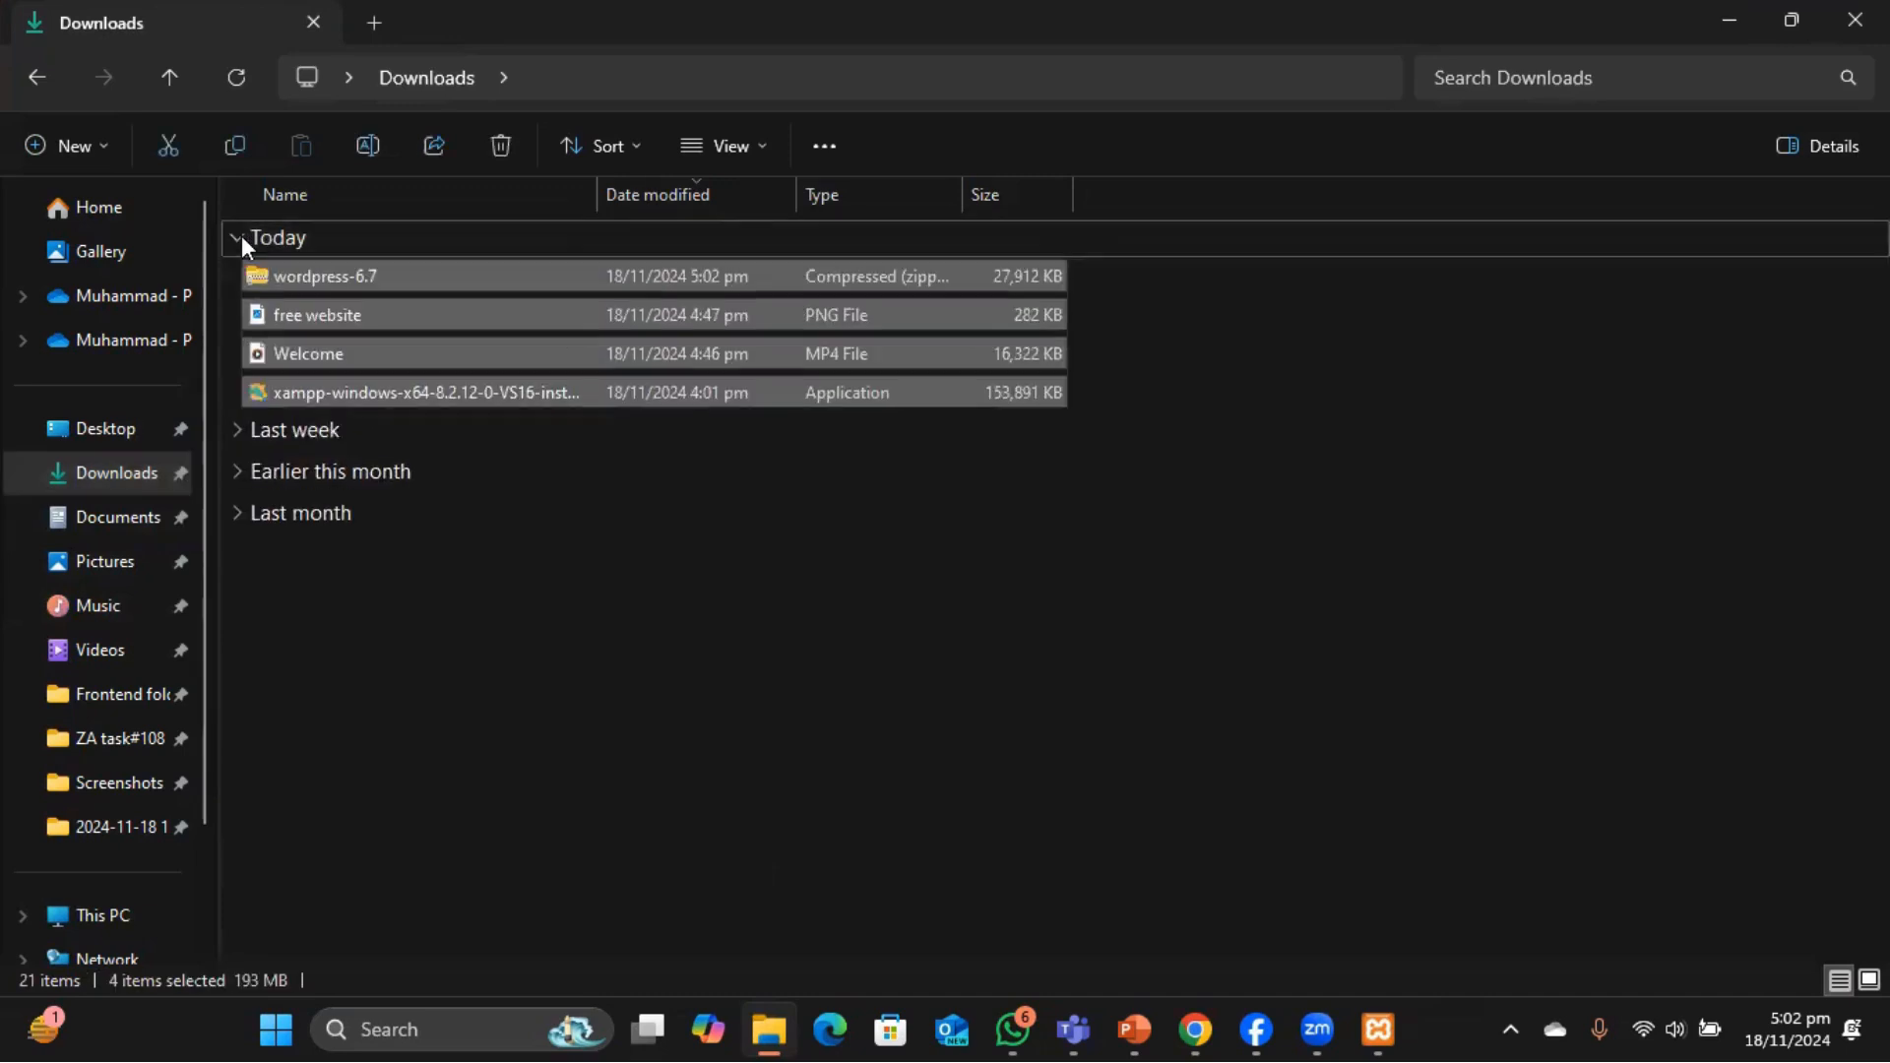
left_click(307, 275)
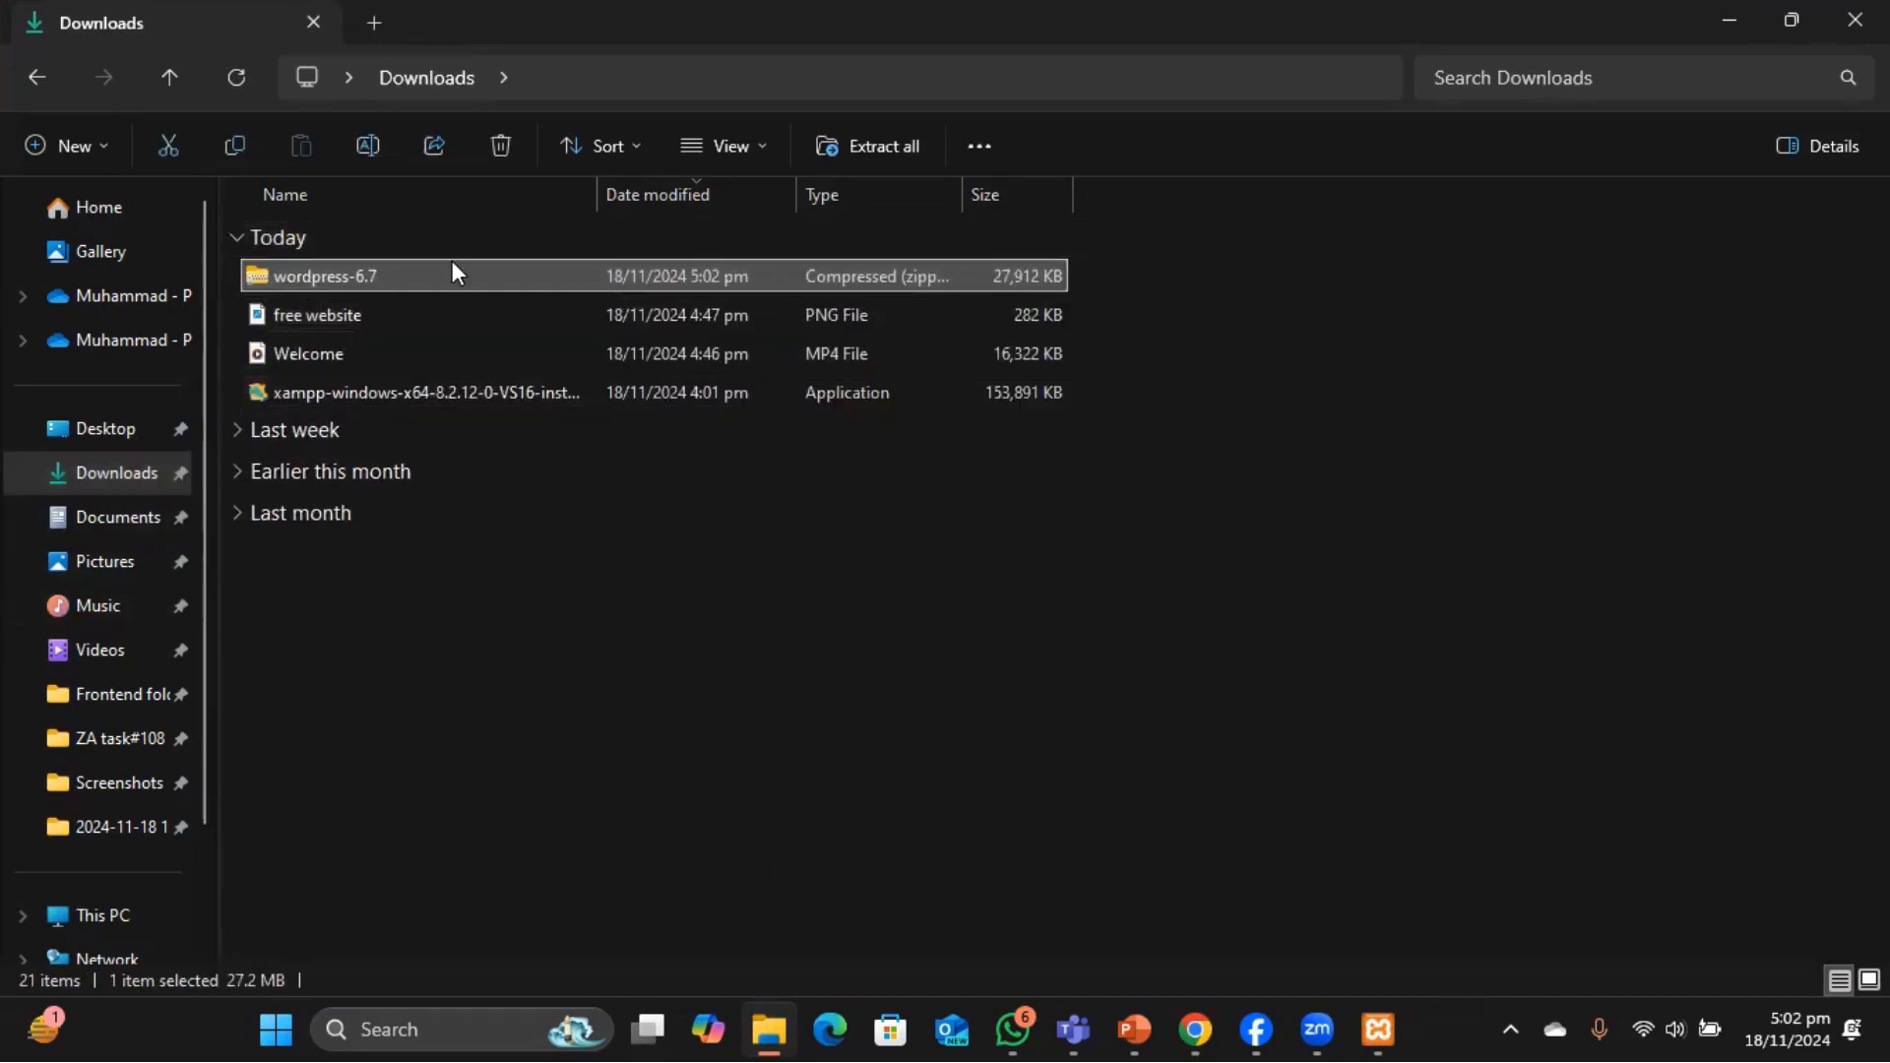
Extract the WordPress archive into the Music folder.
left_click(884, 149)
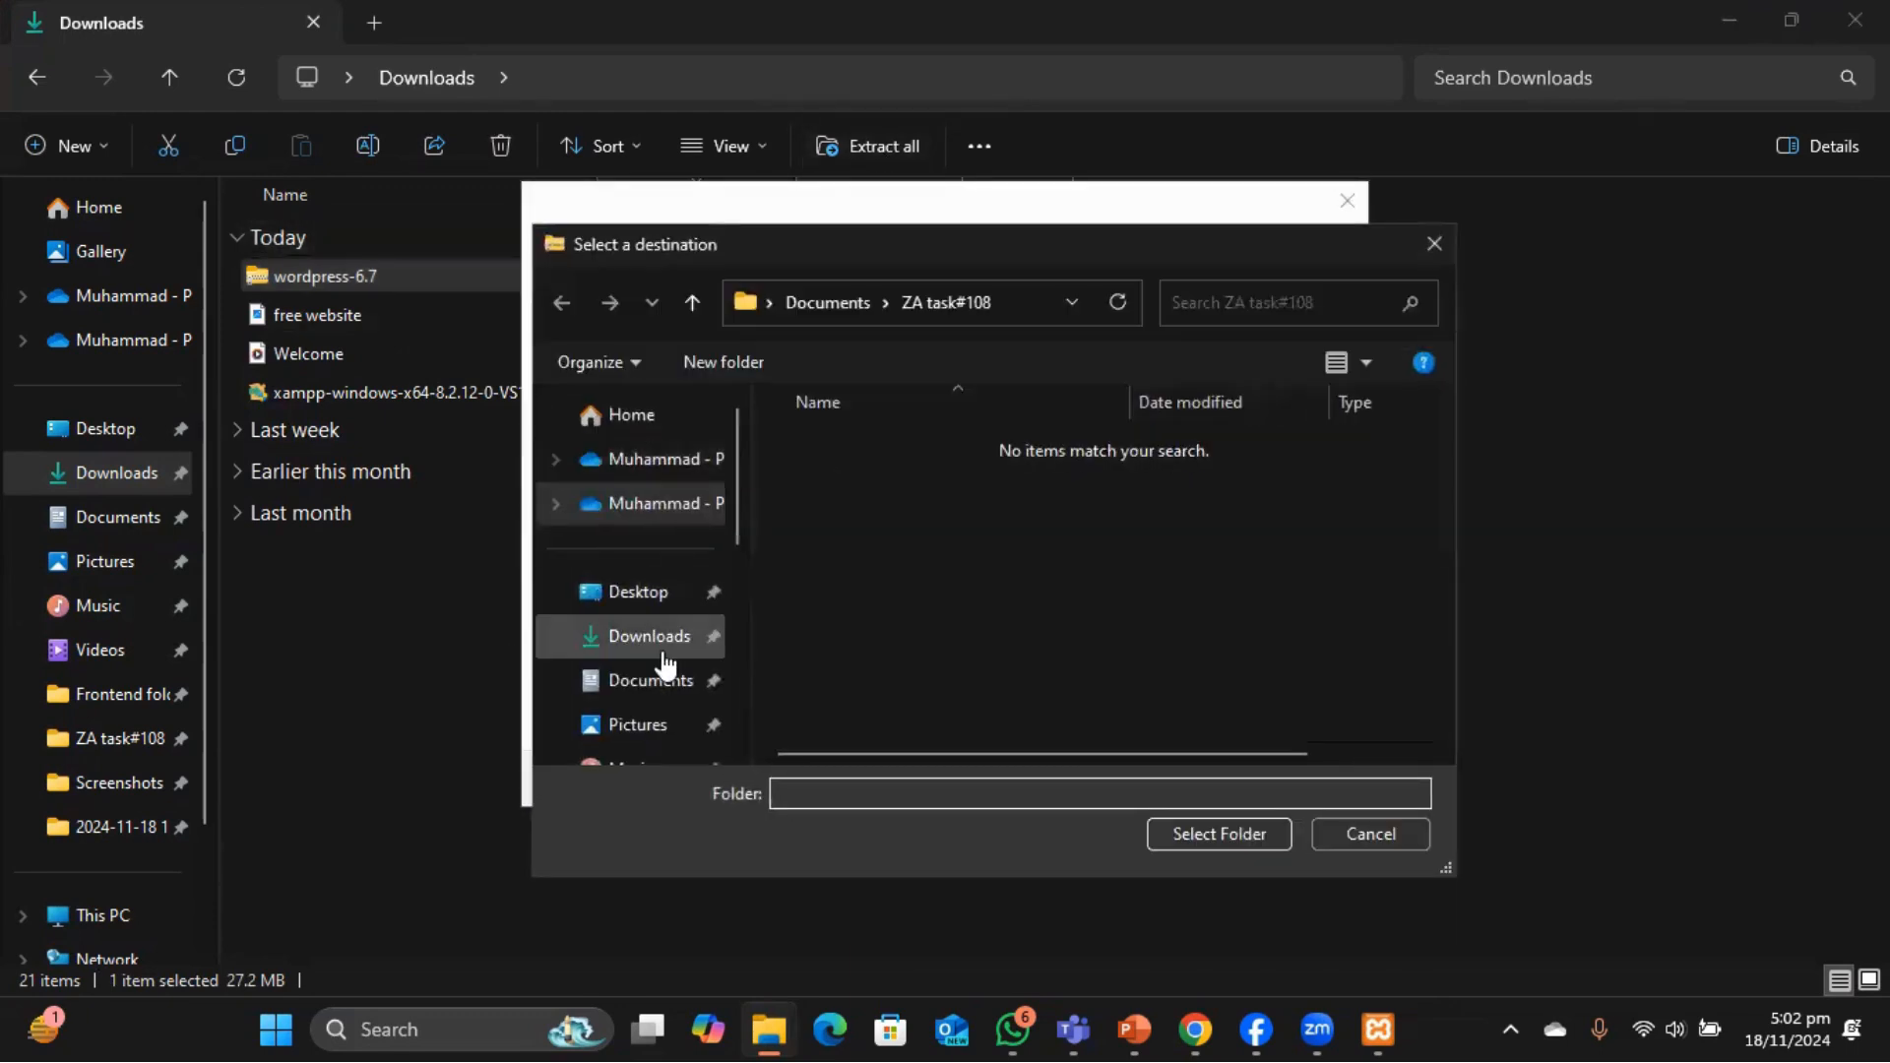
scroll(664, 693, "down", 2)
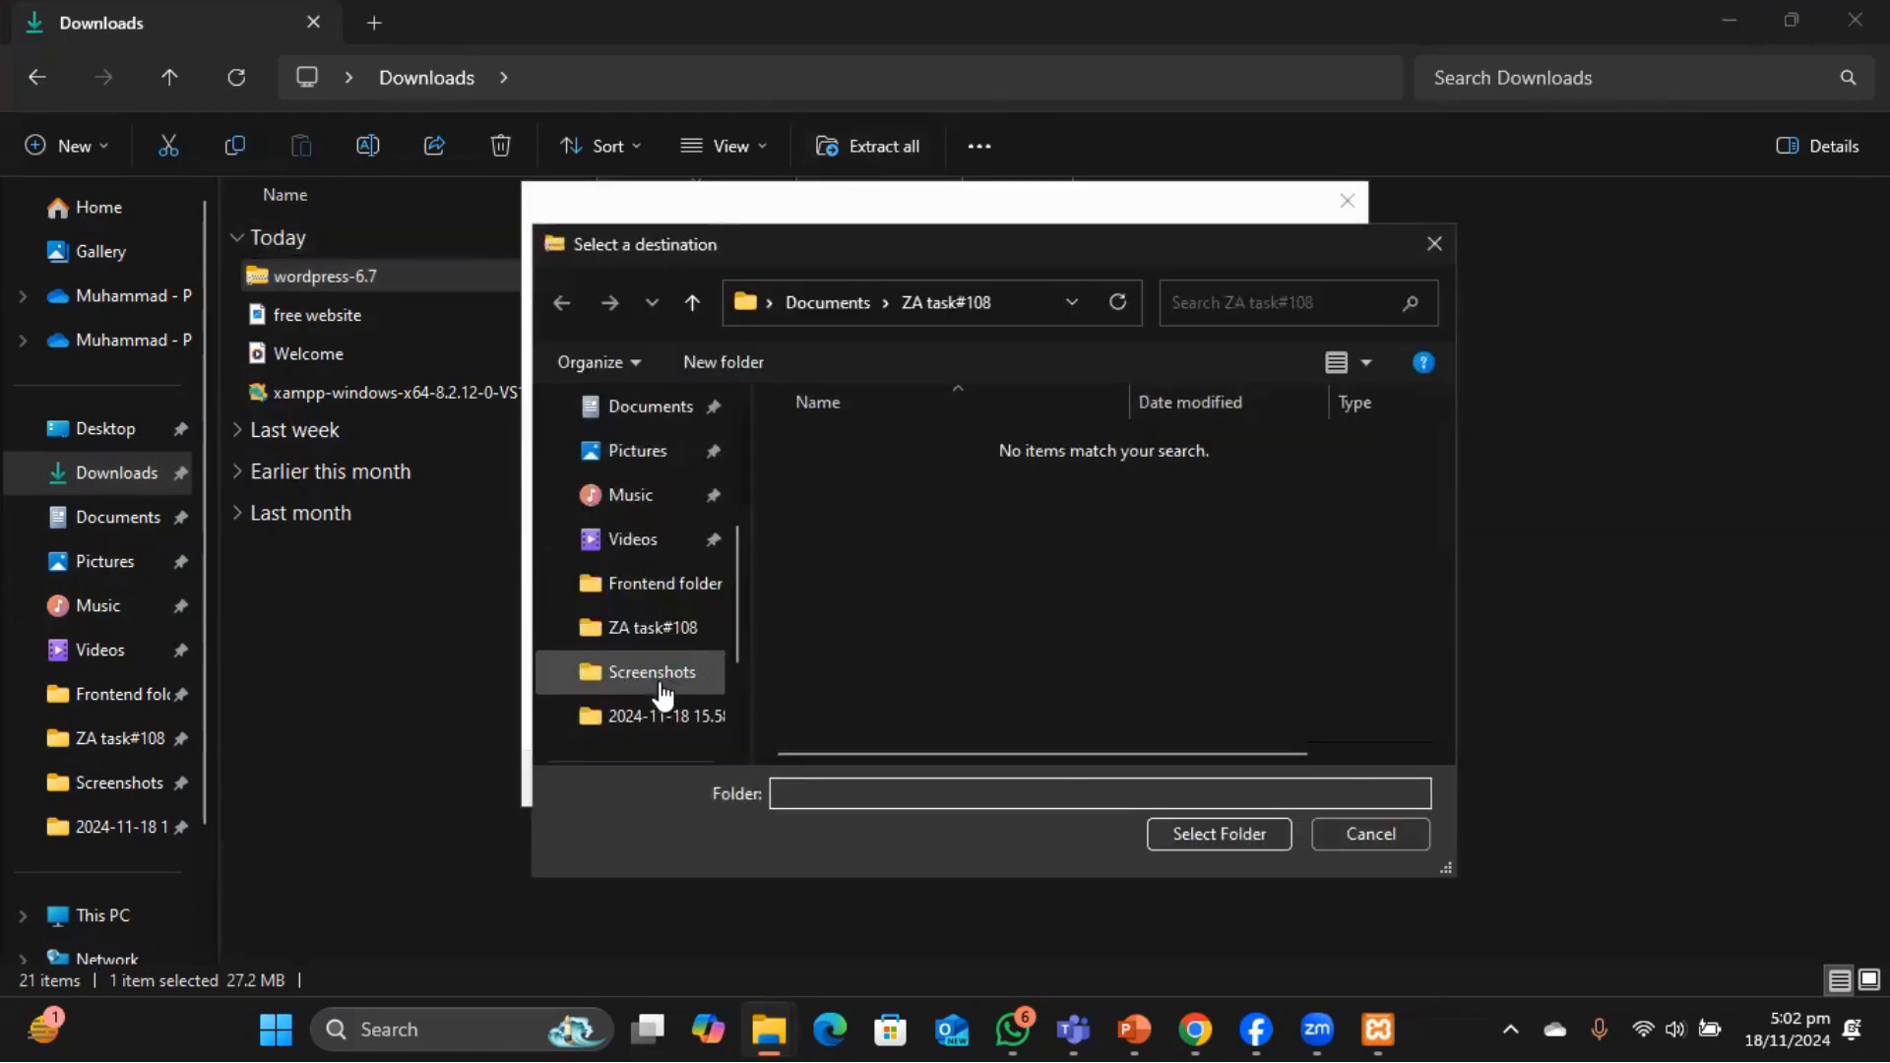
left_click(645, 504)
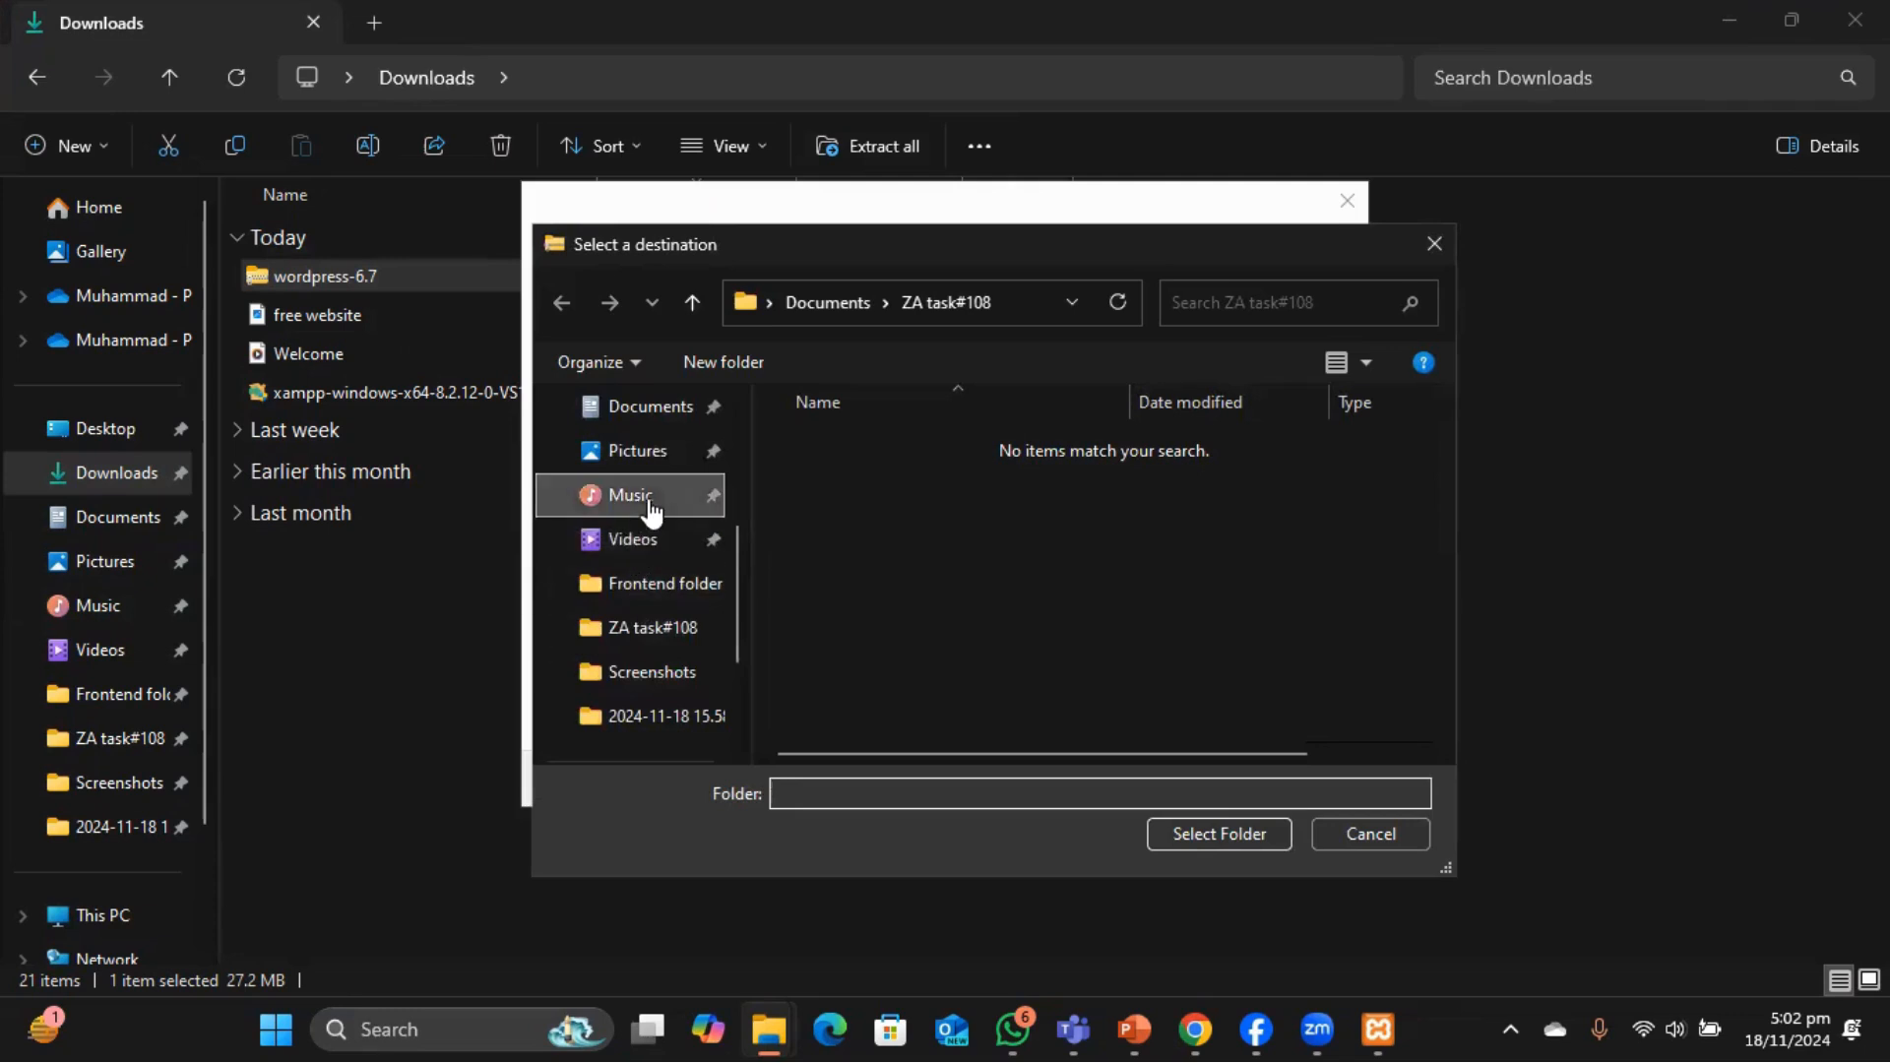
left_click(1207, 836)
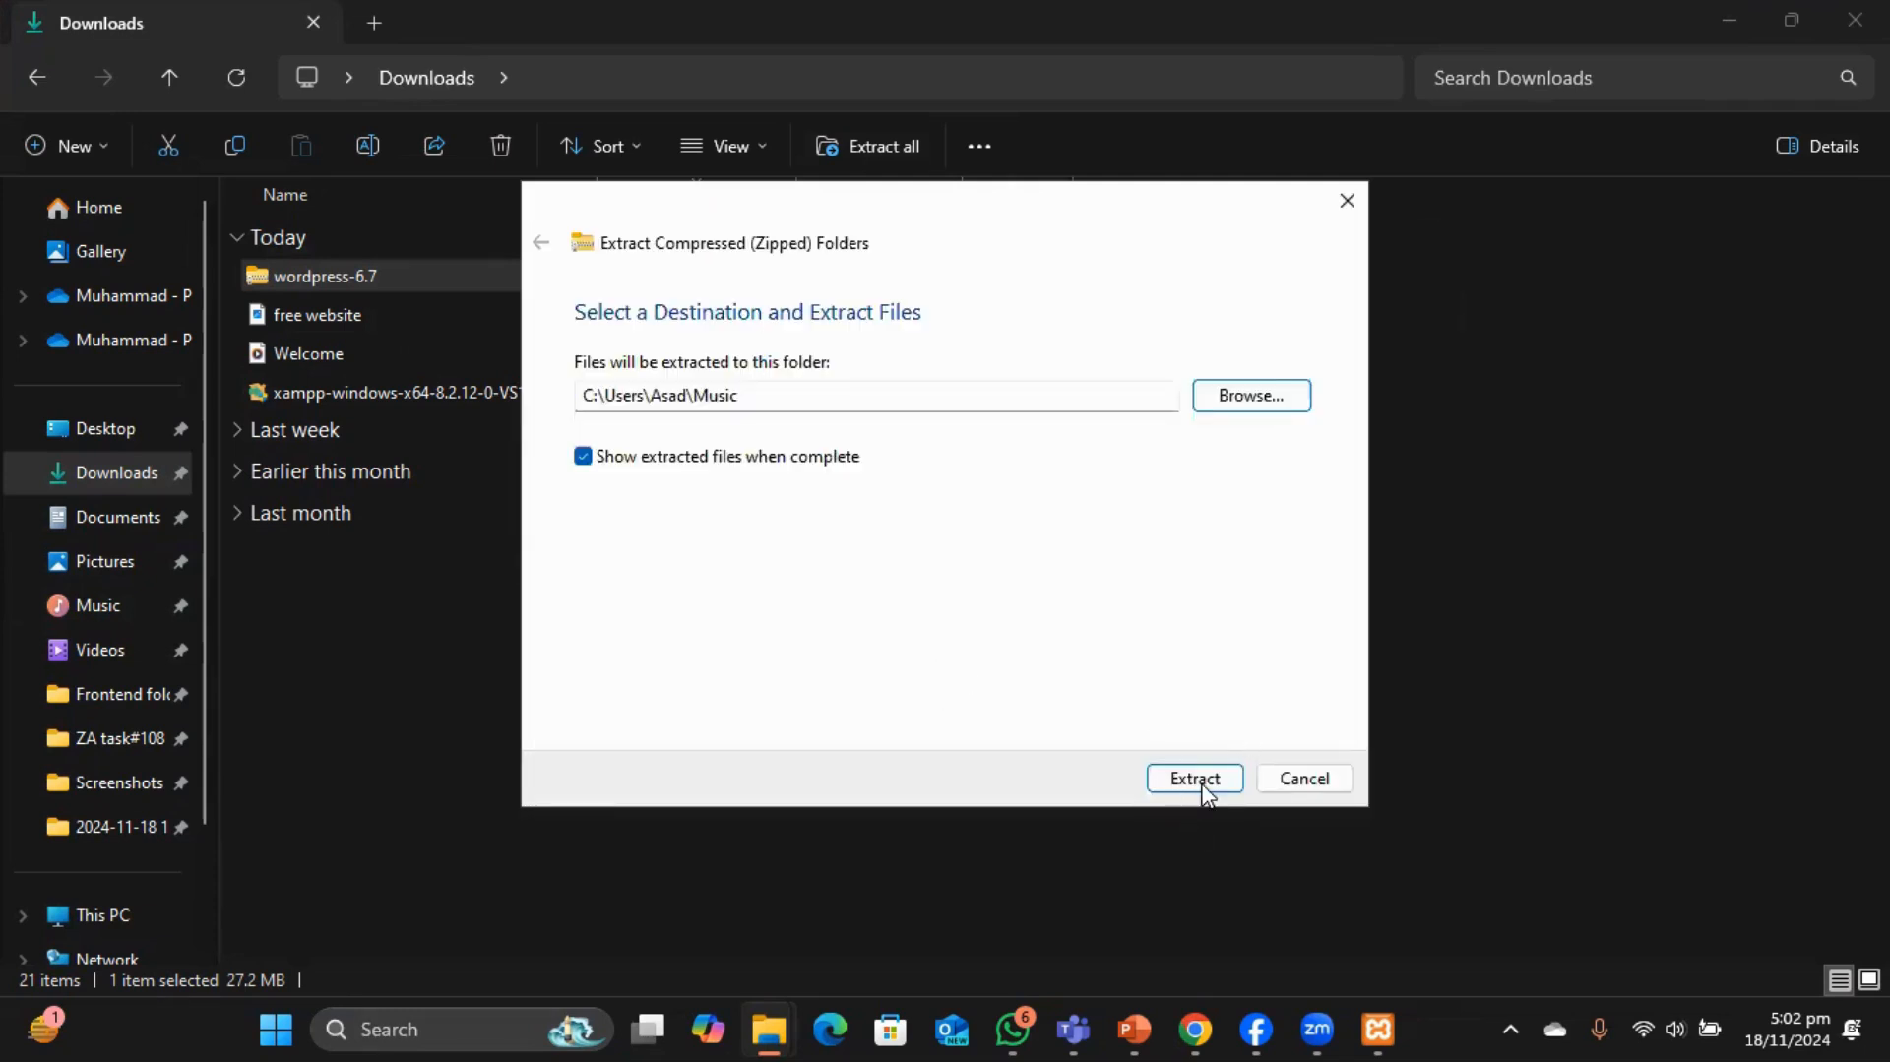
left_click(1205, 782)
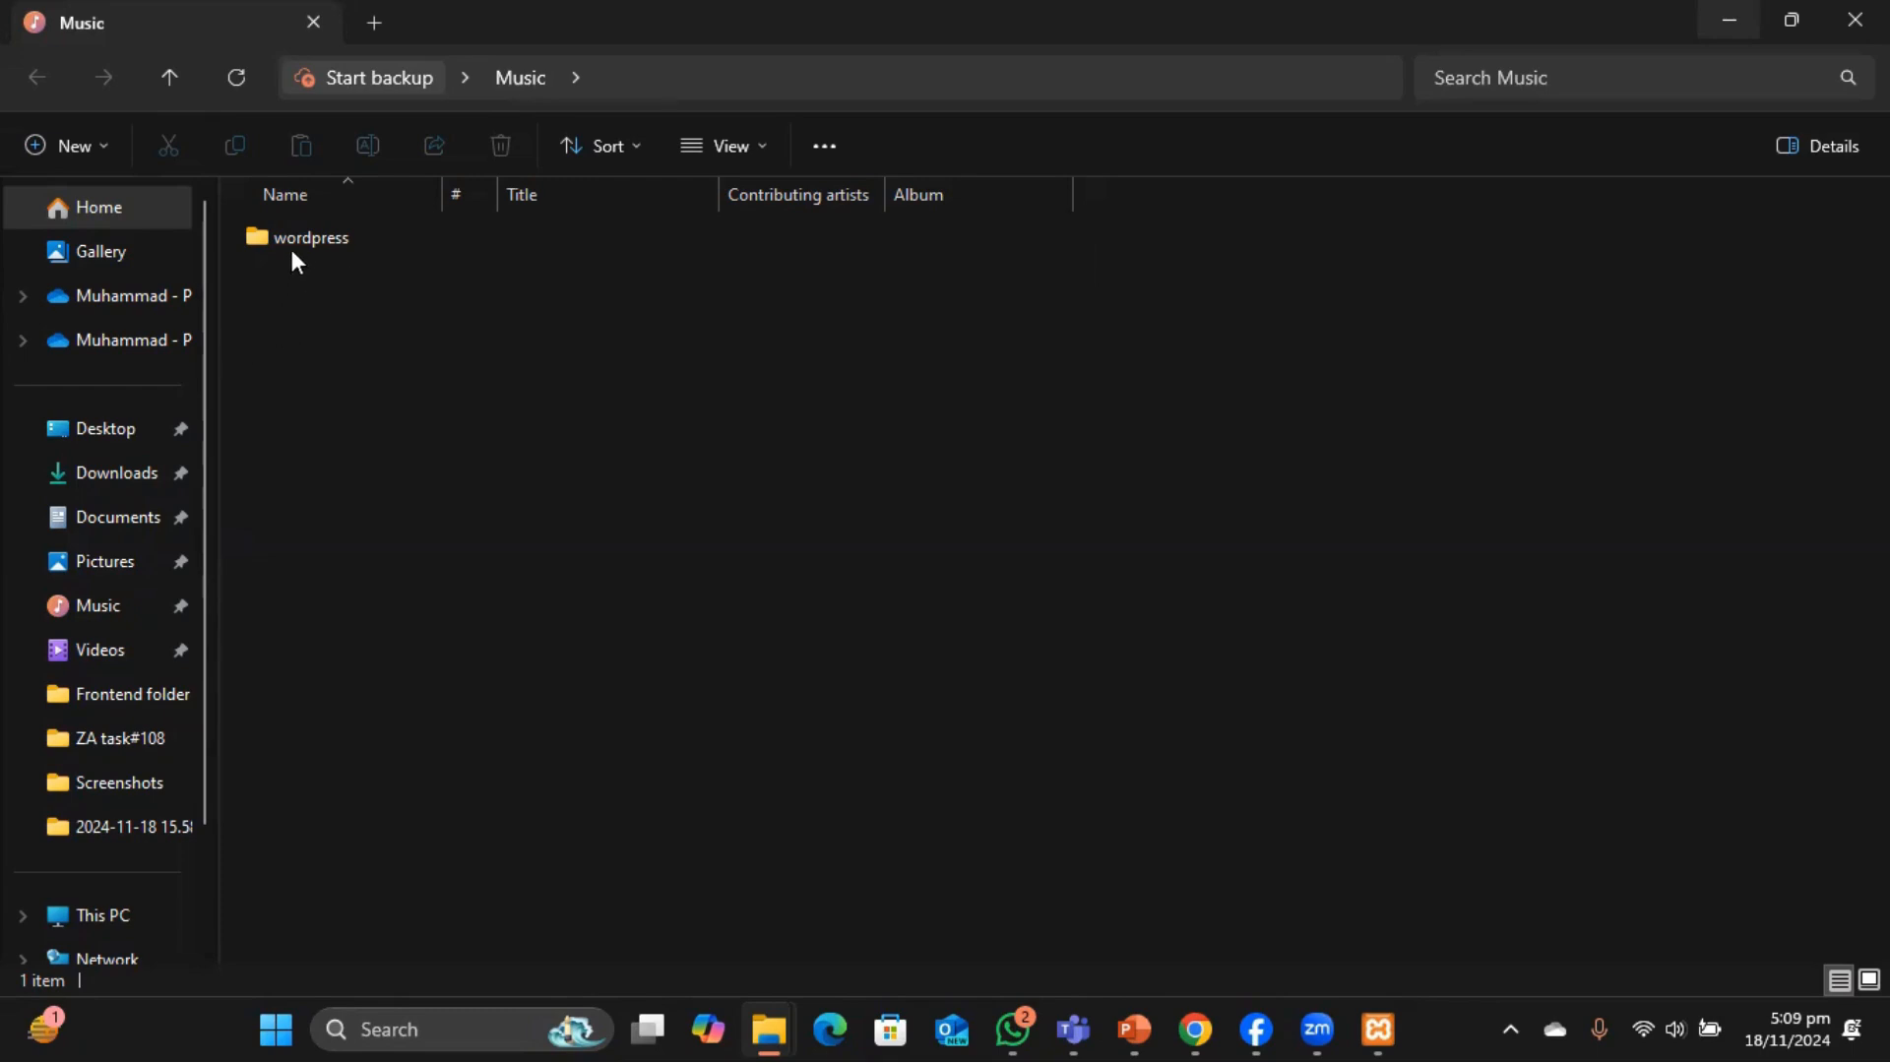
Copy the extracted wordpress folder from Music into C:\xampp\htdocs.
left_click(363, 238)
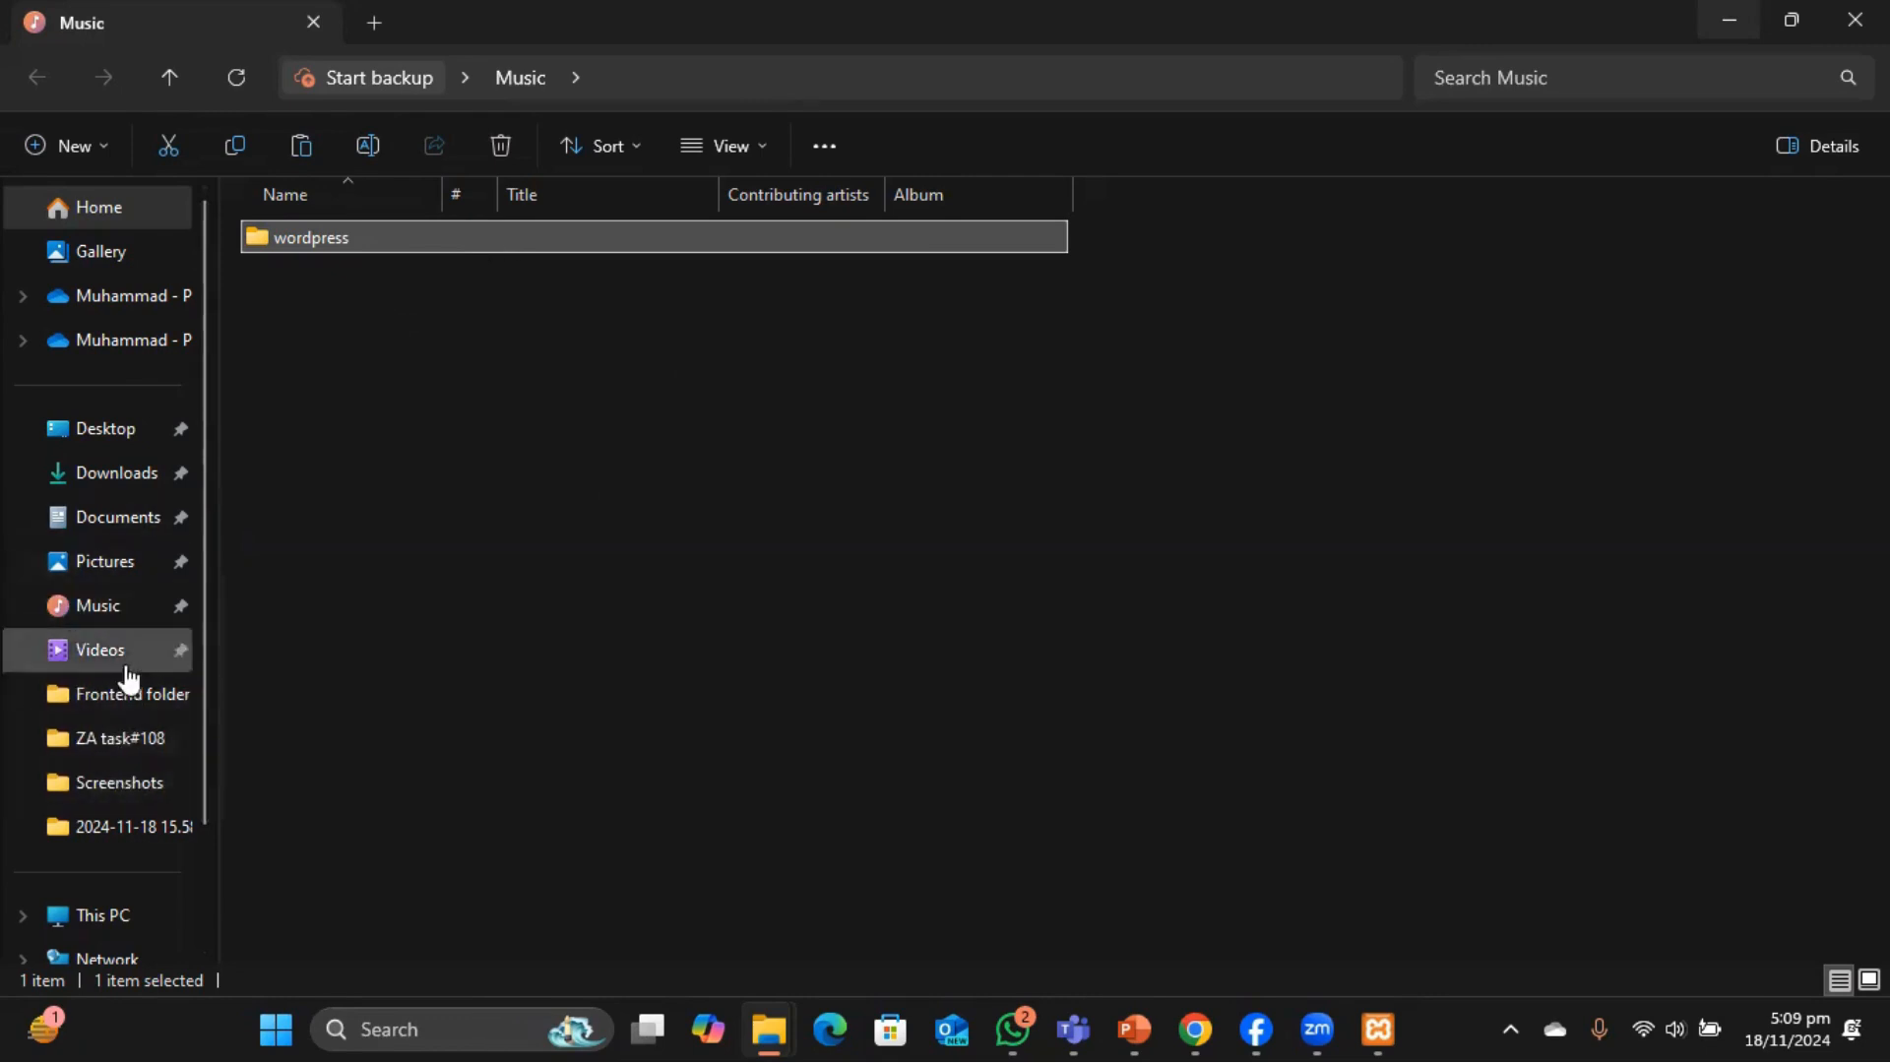
scroll(126, 748, "down", 3)
left_click(108, 776)
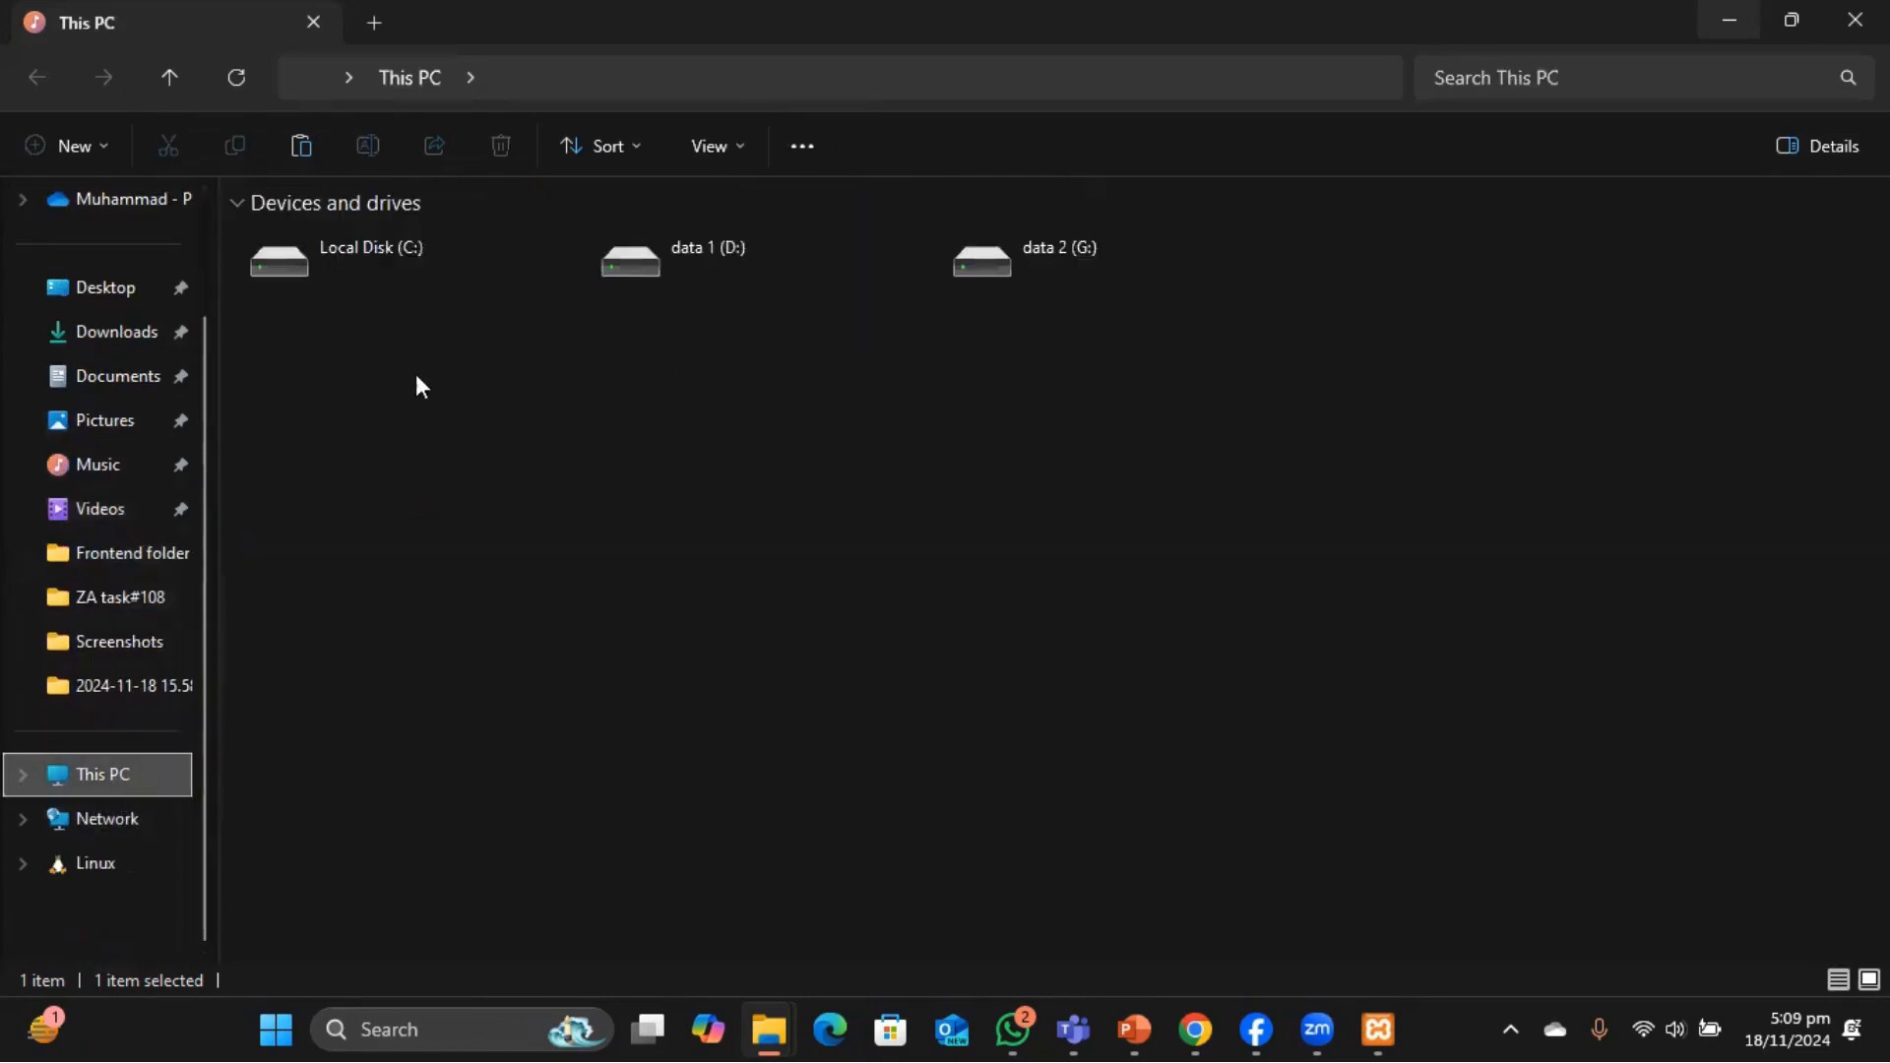
double_click(423, 252)
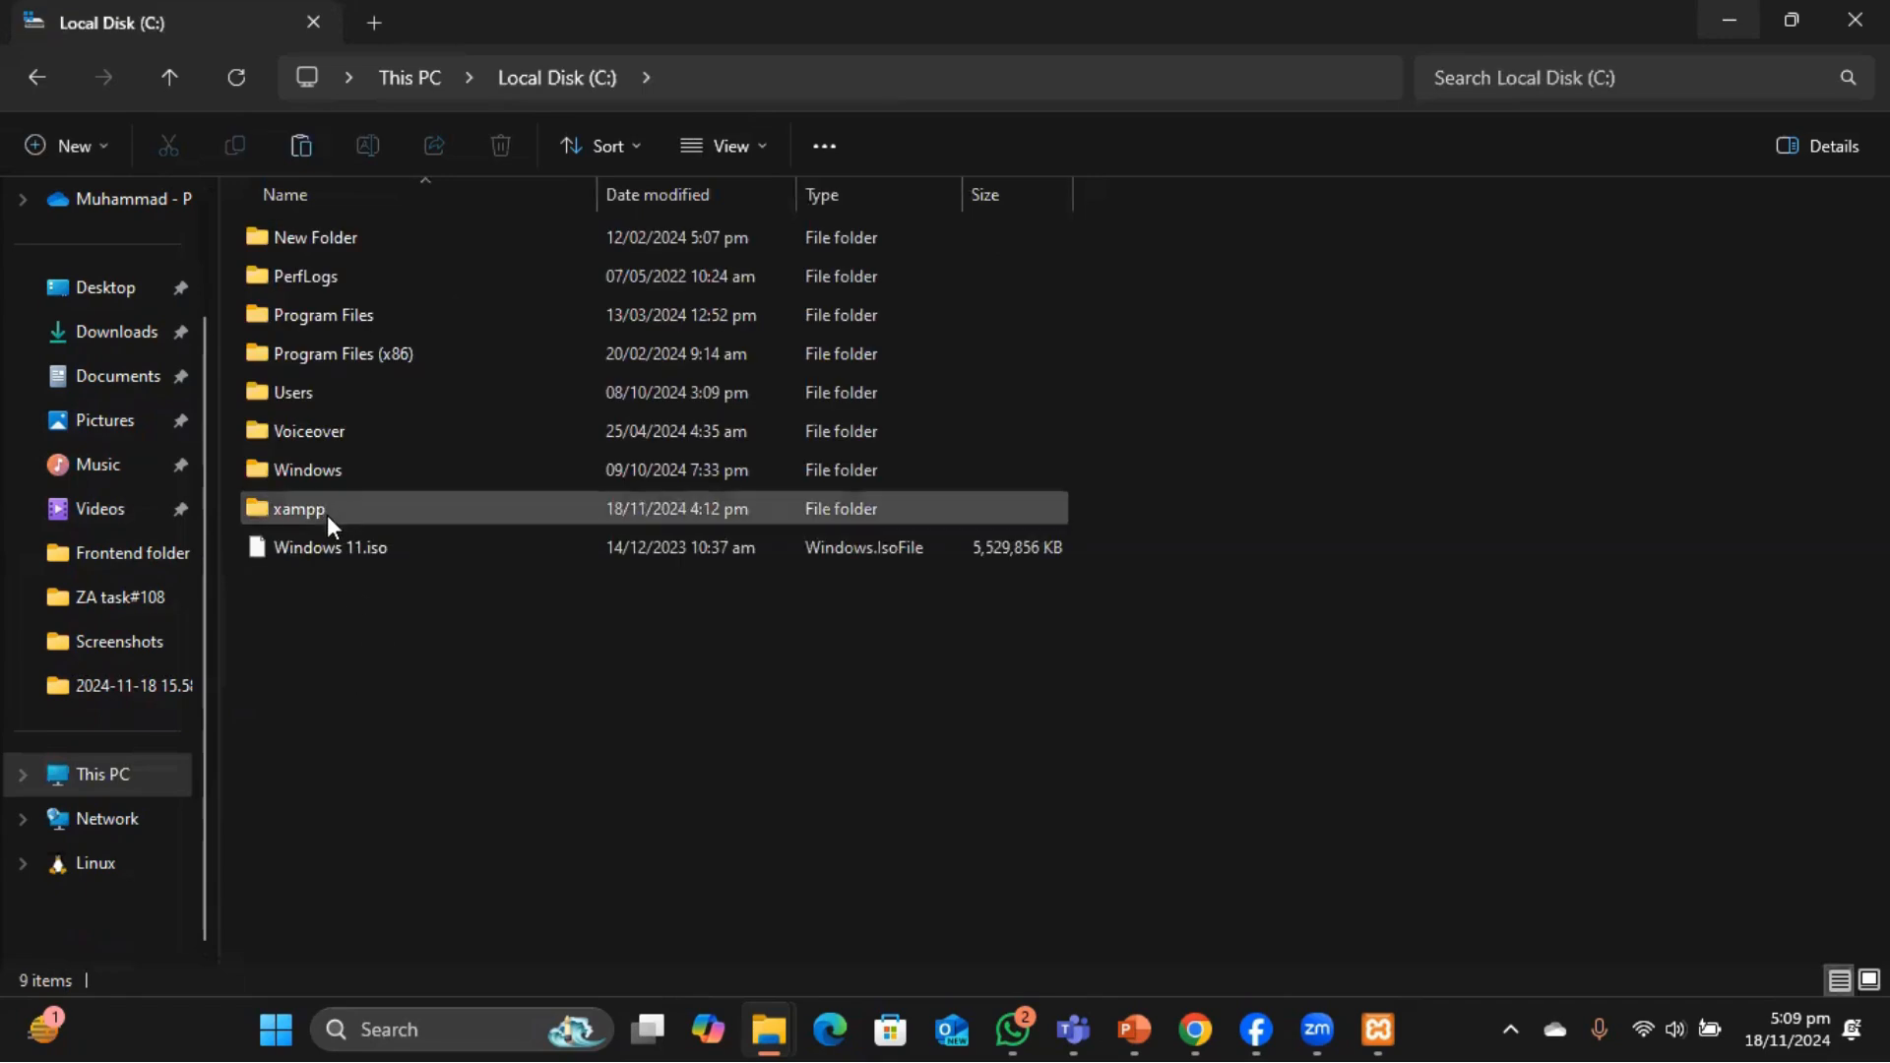
double_click(327, 512)
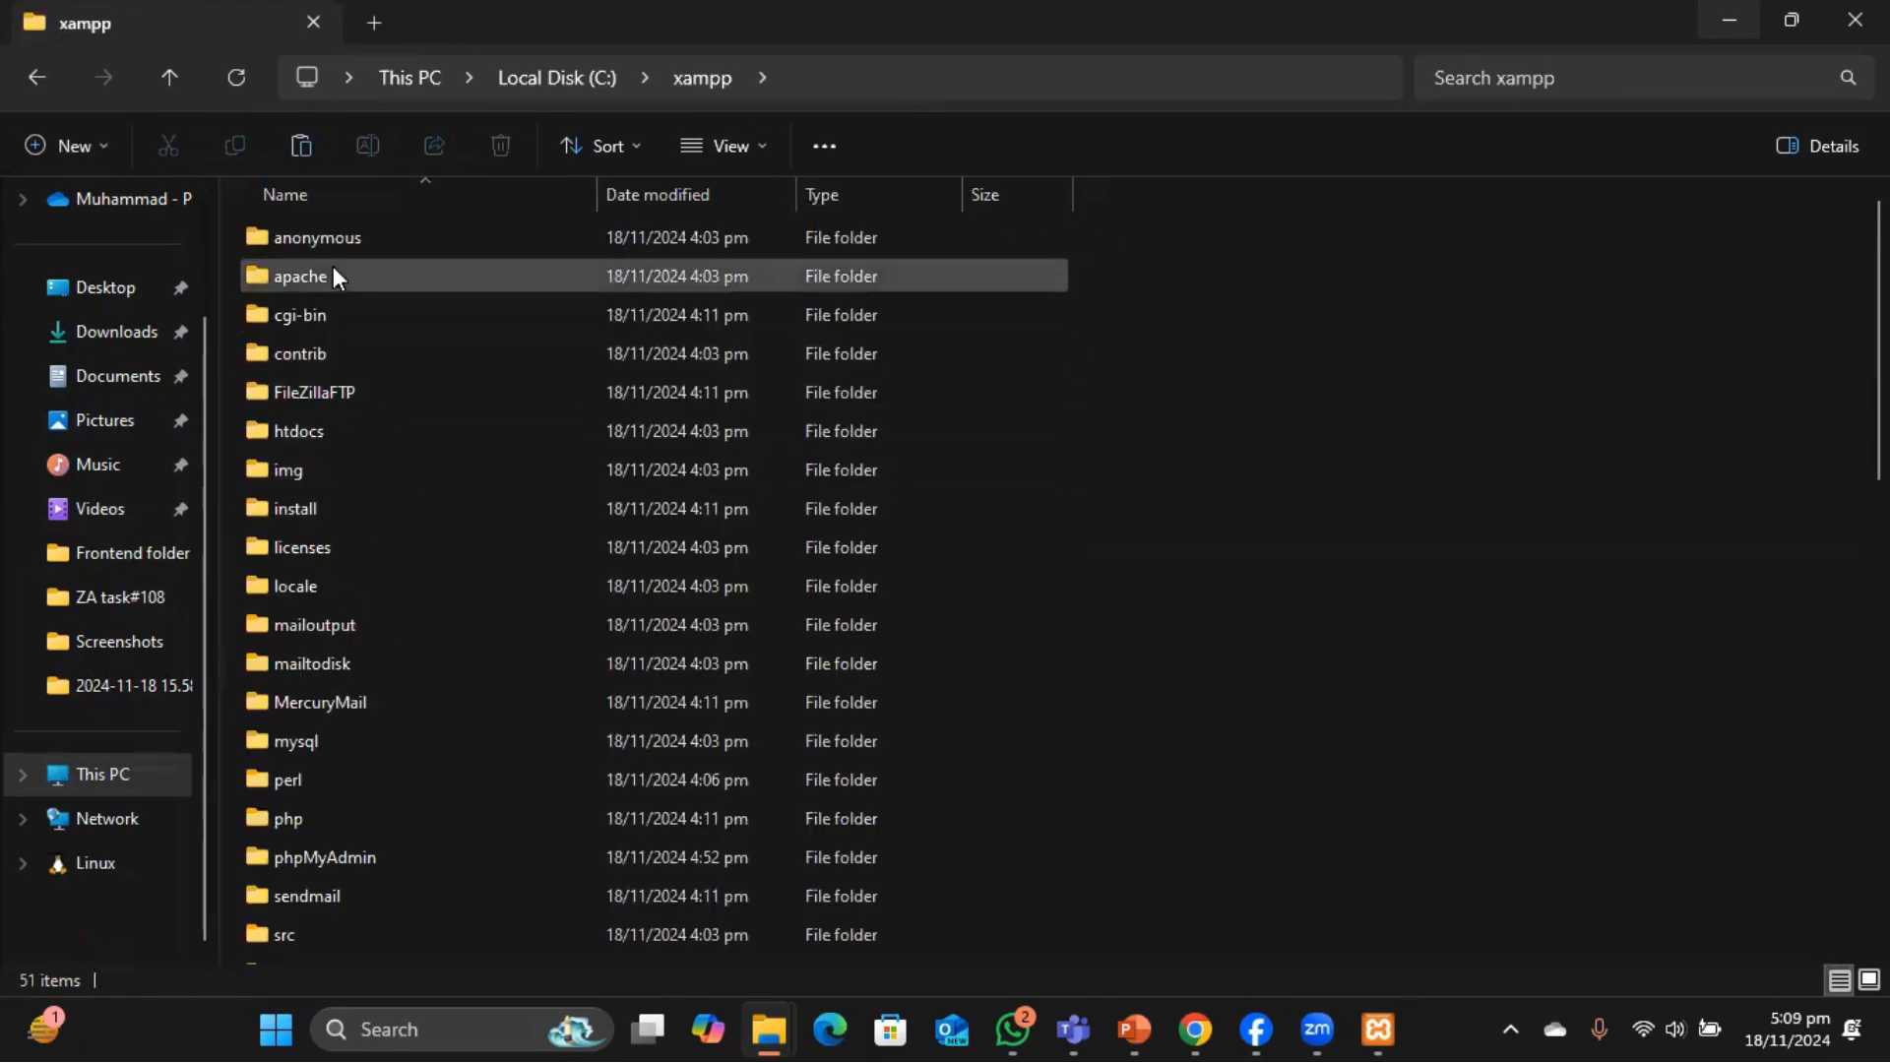
double_click(319, 429)
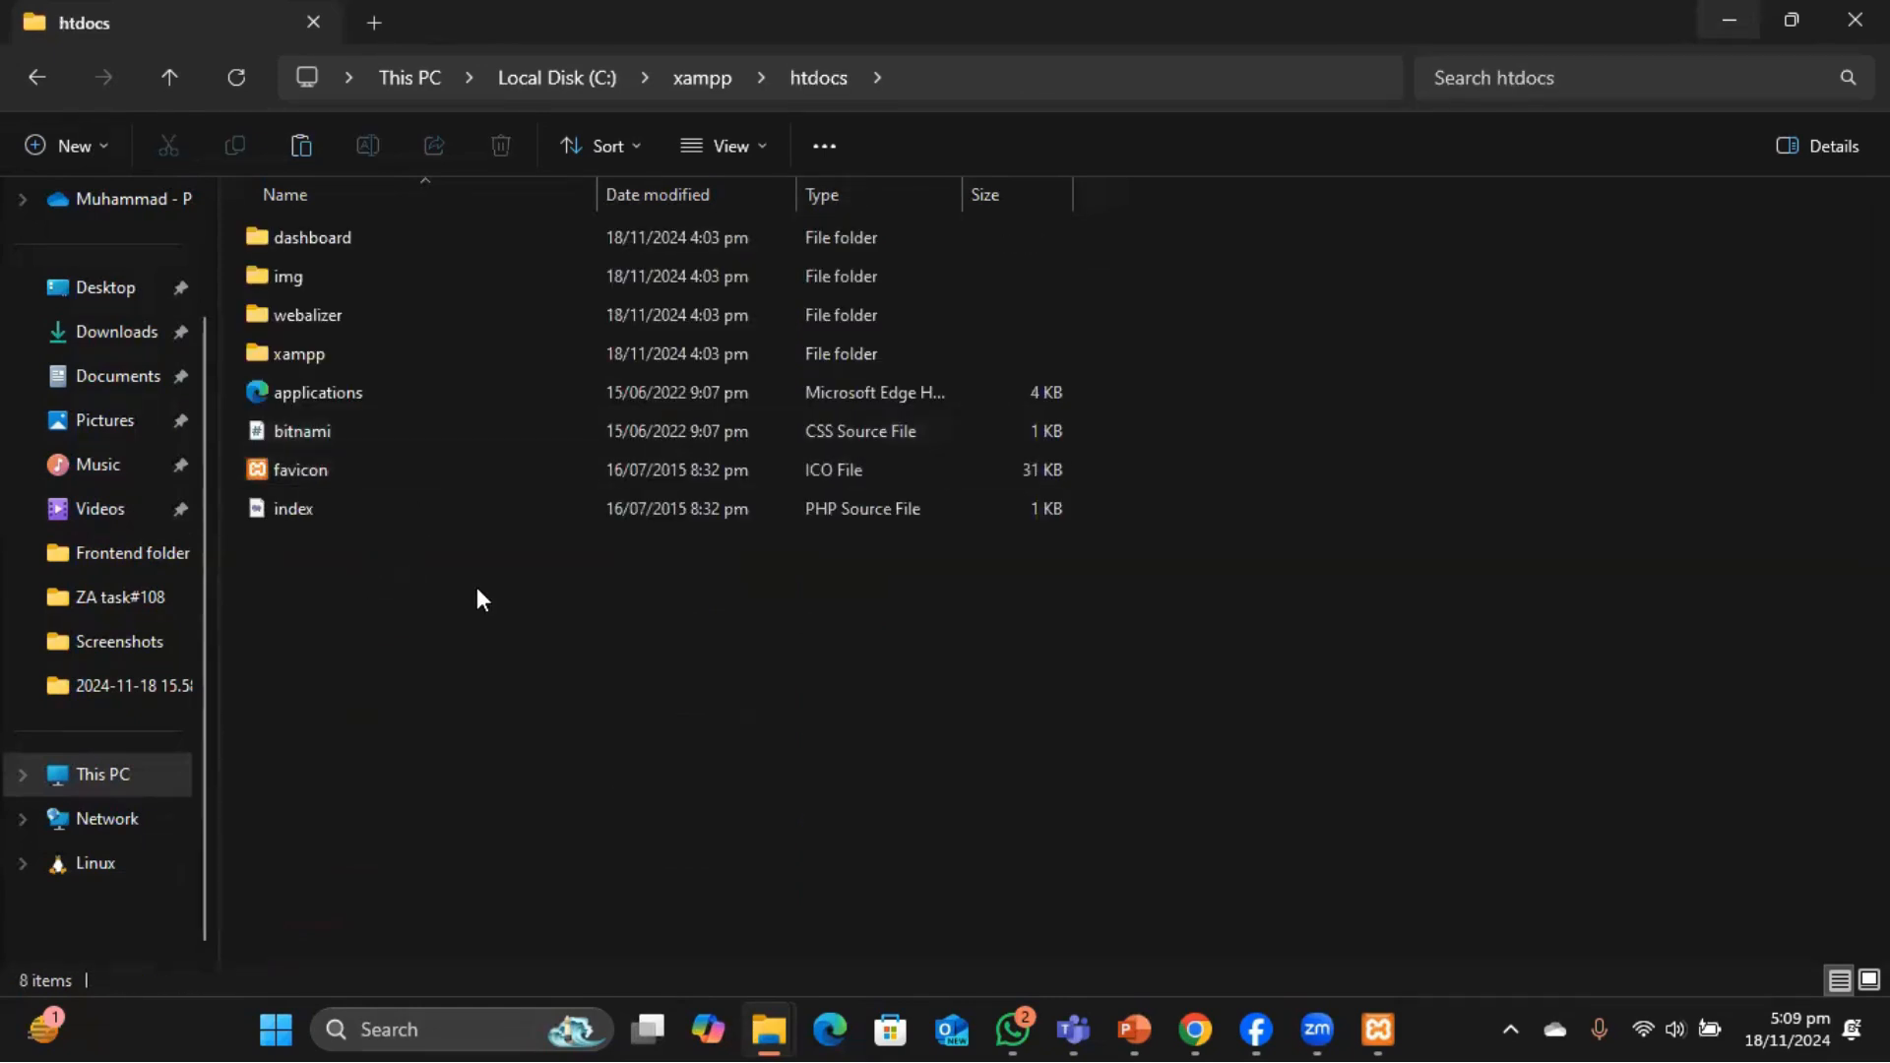
key("ctrl+v")
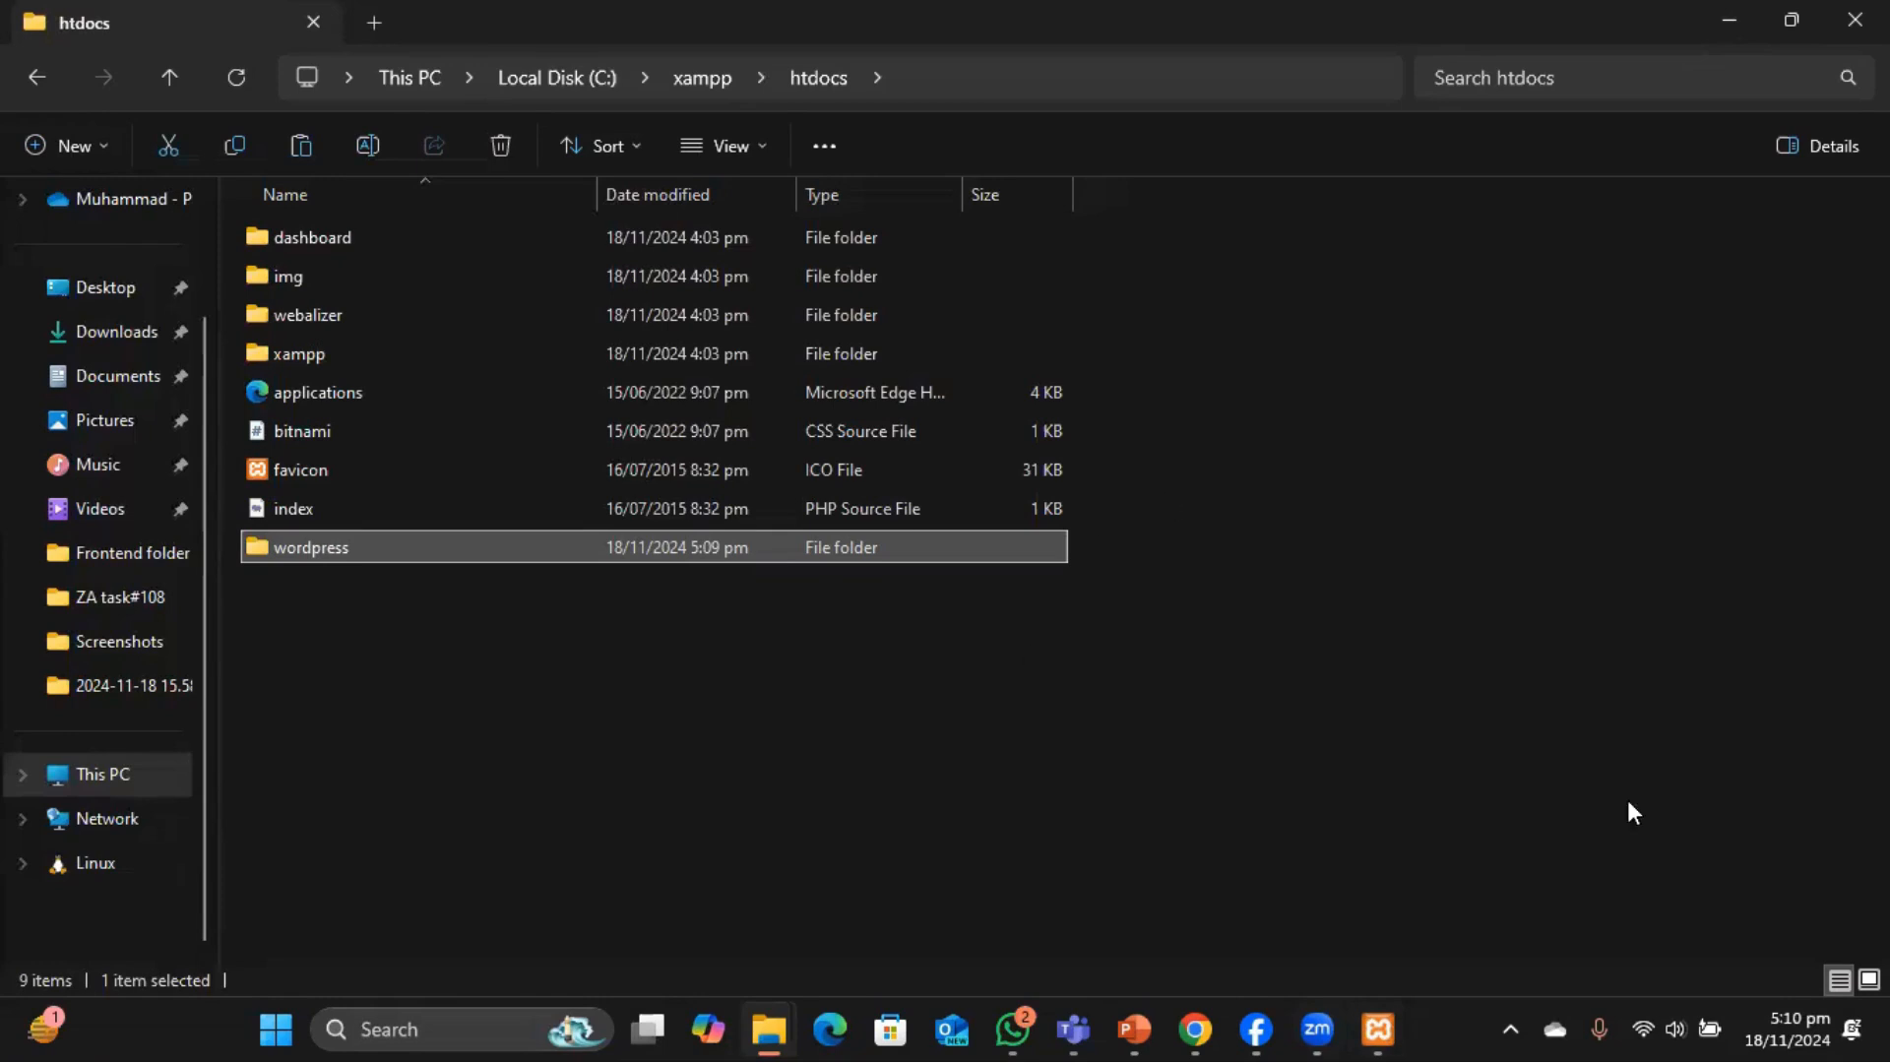
mouse_move(1194, 1030)
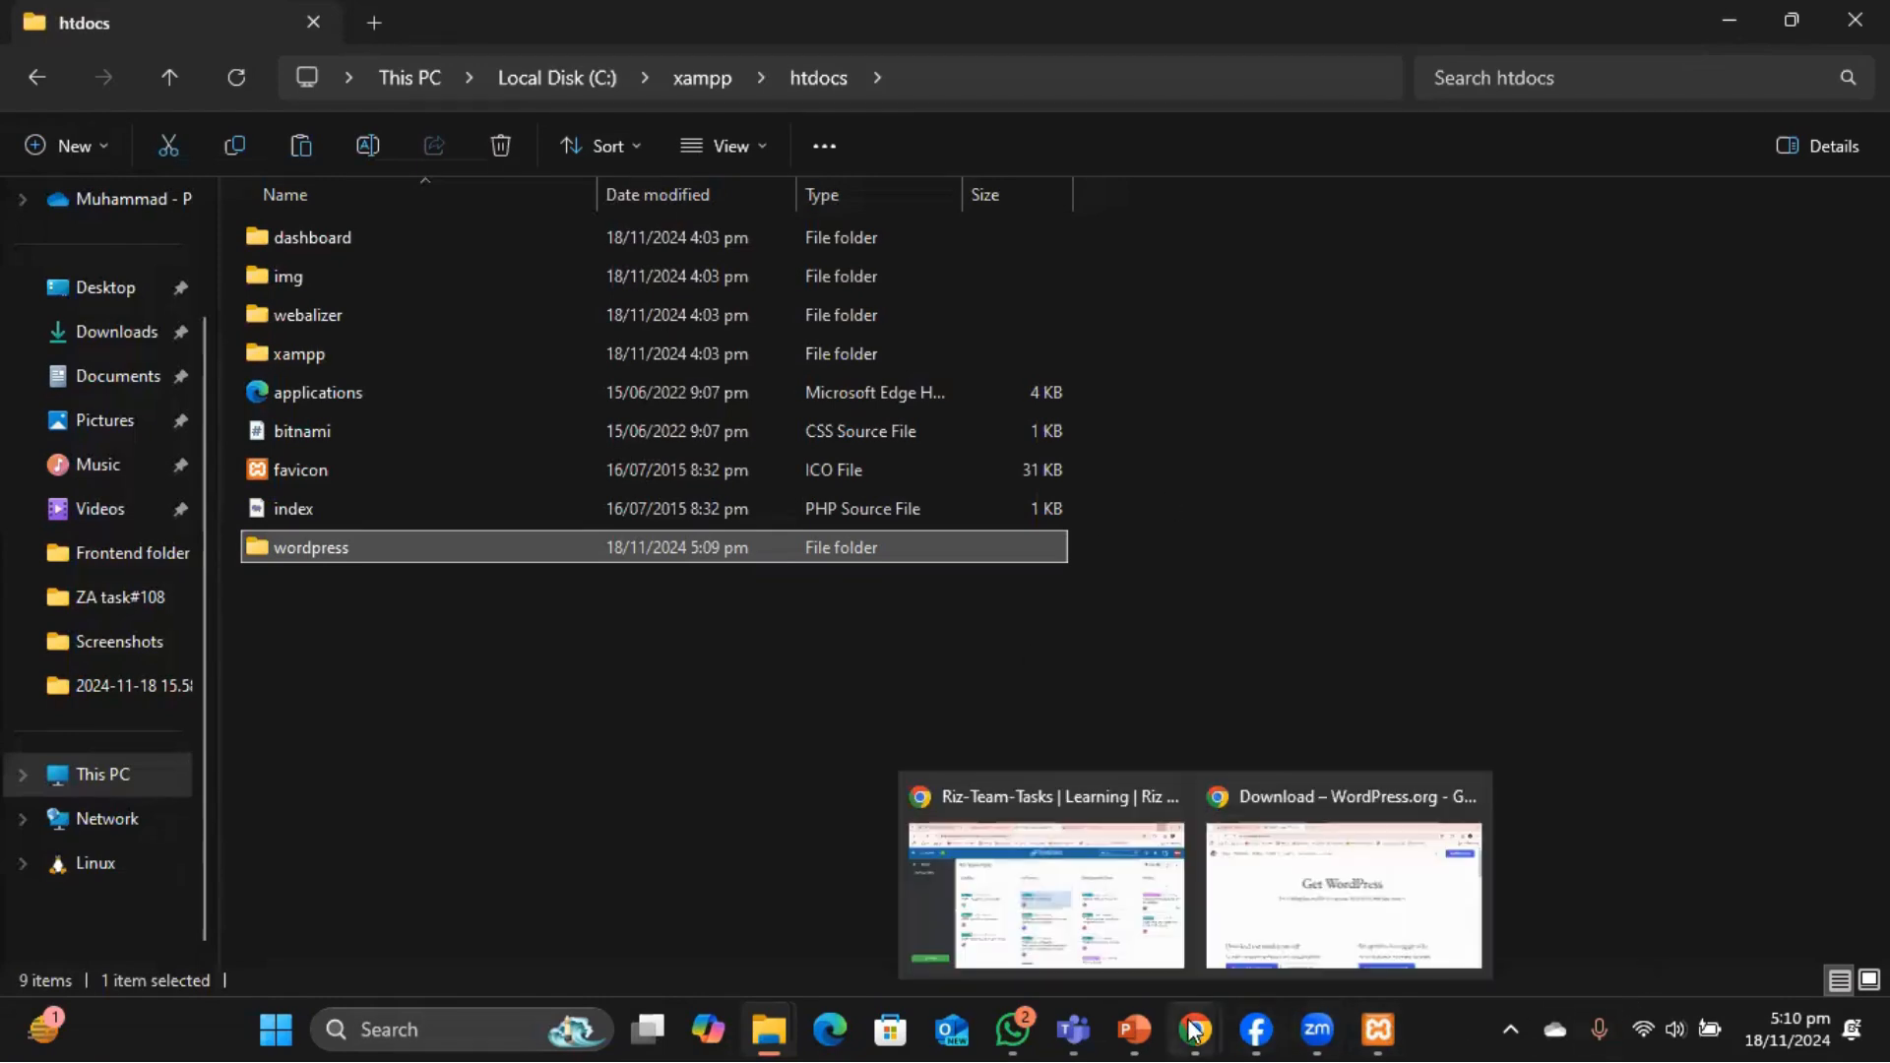
In a new Chrome tab, enter the address localhost/wordpress.
left_click(1350, 896)
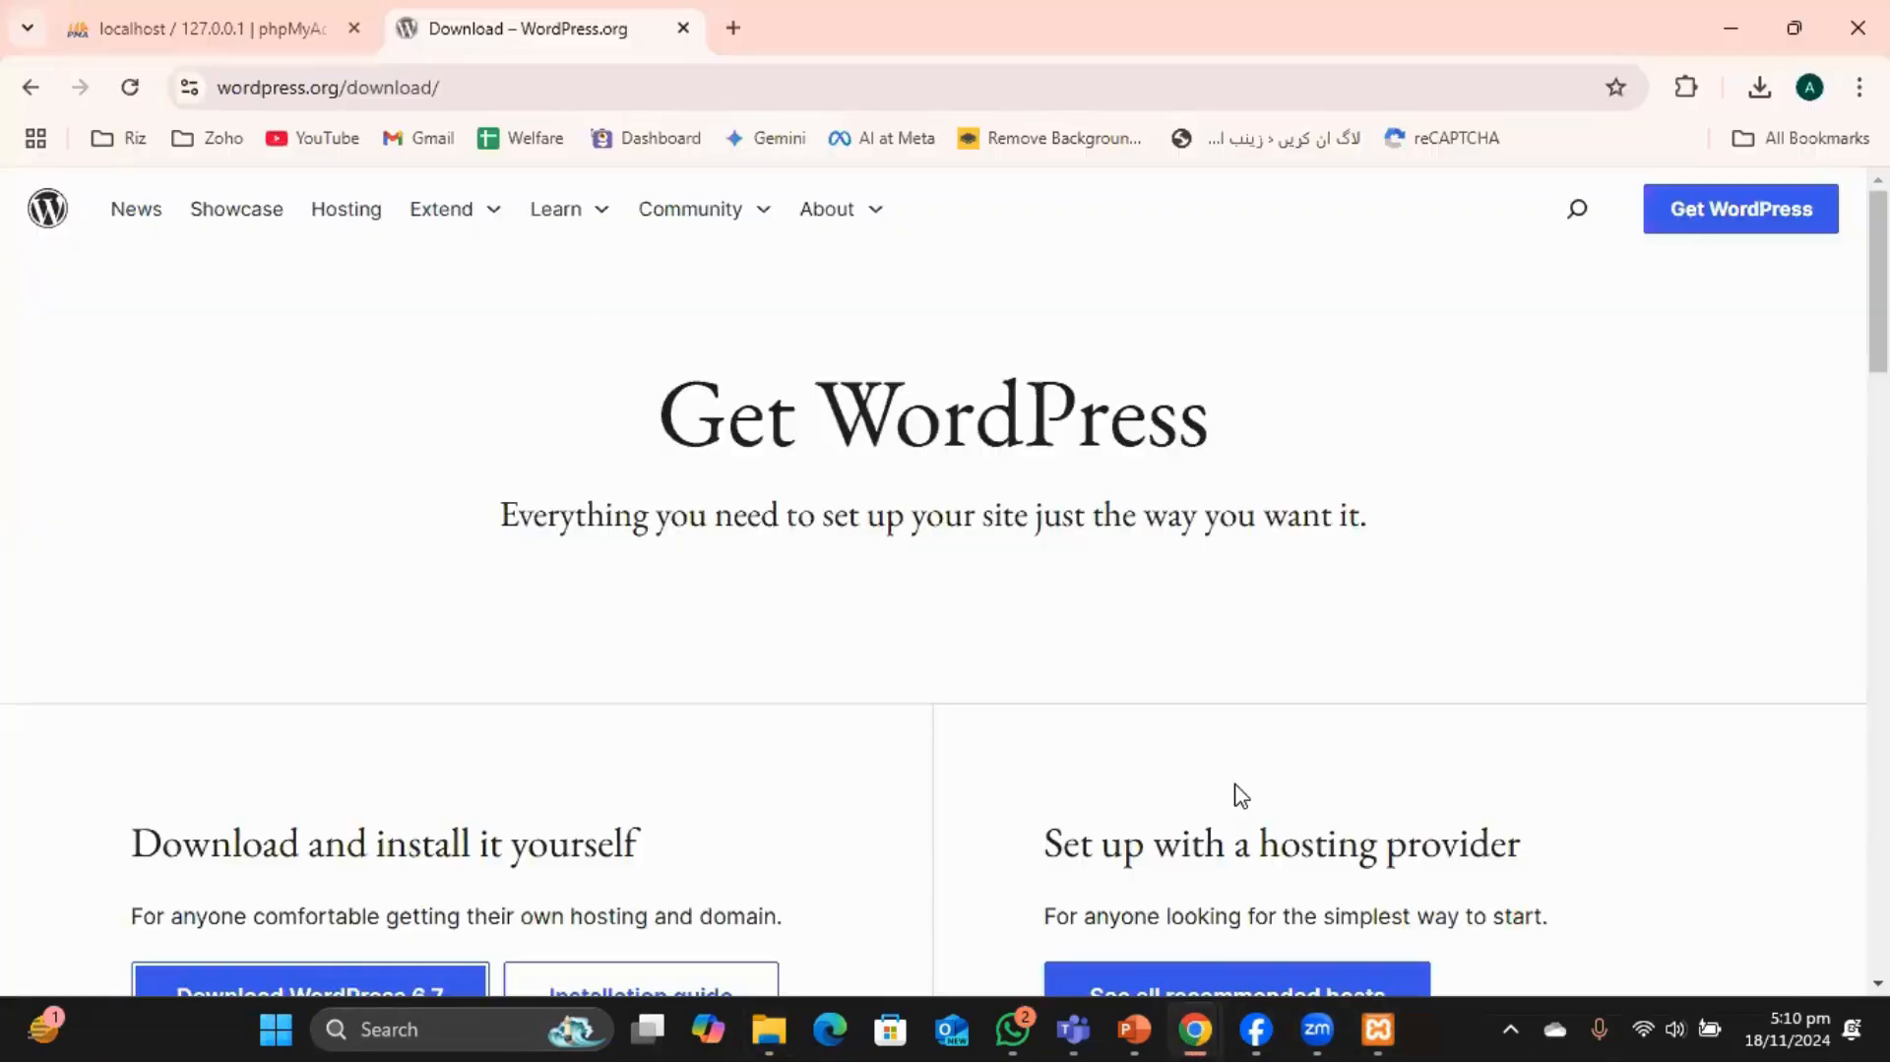
left_click(177, 28)
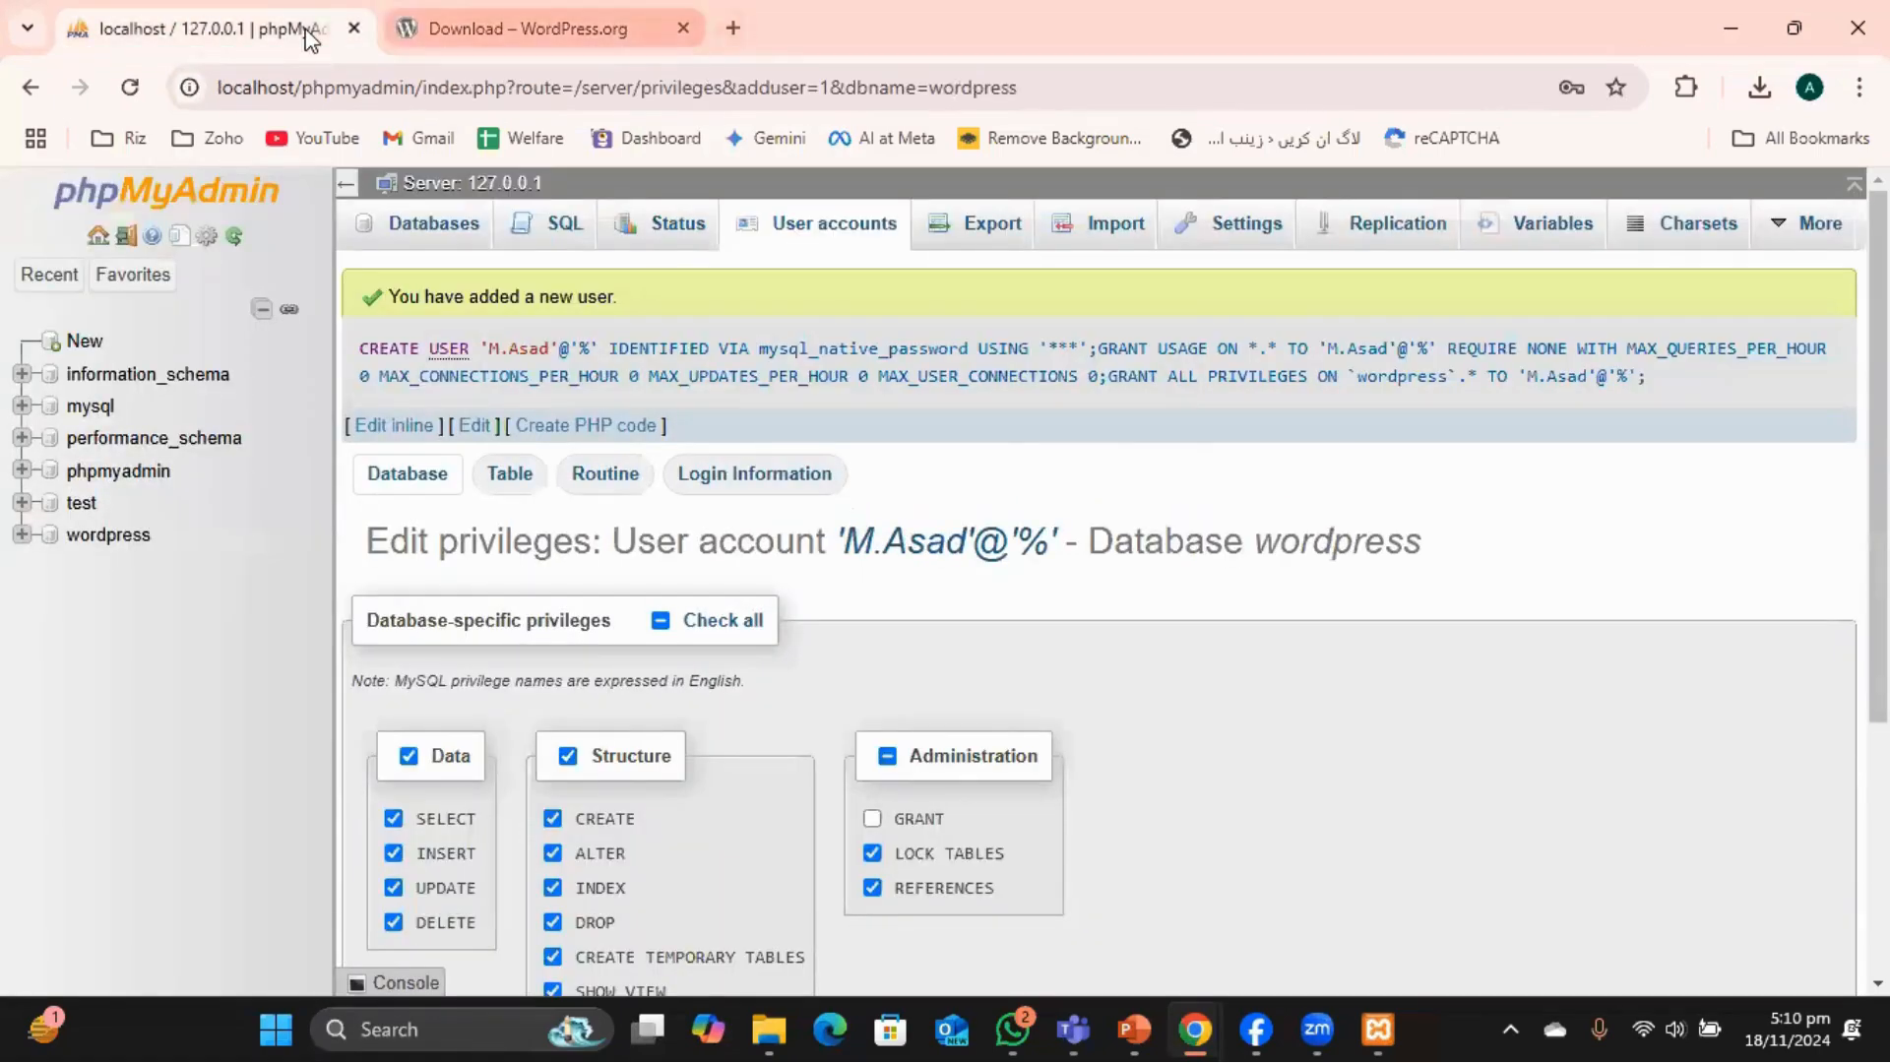
key("ctrl+t")
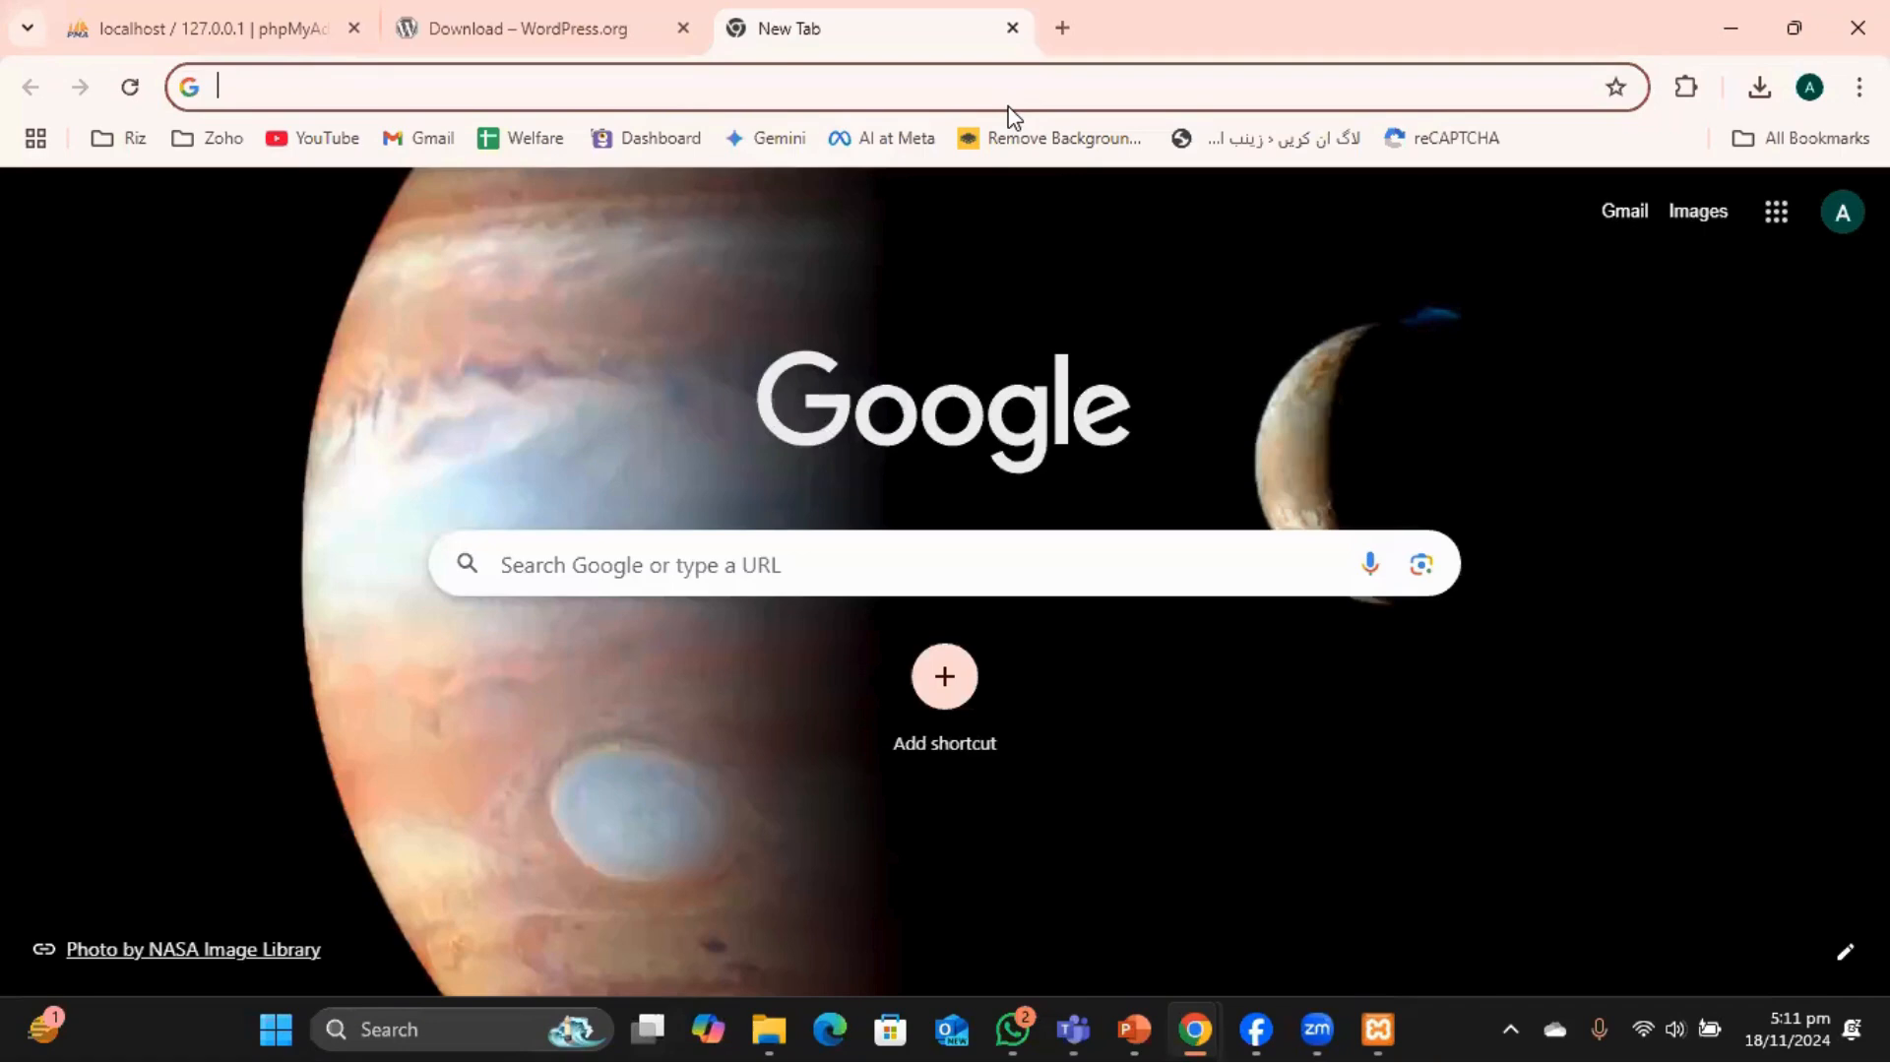
left_click(675, 85)
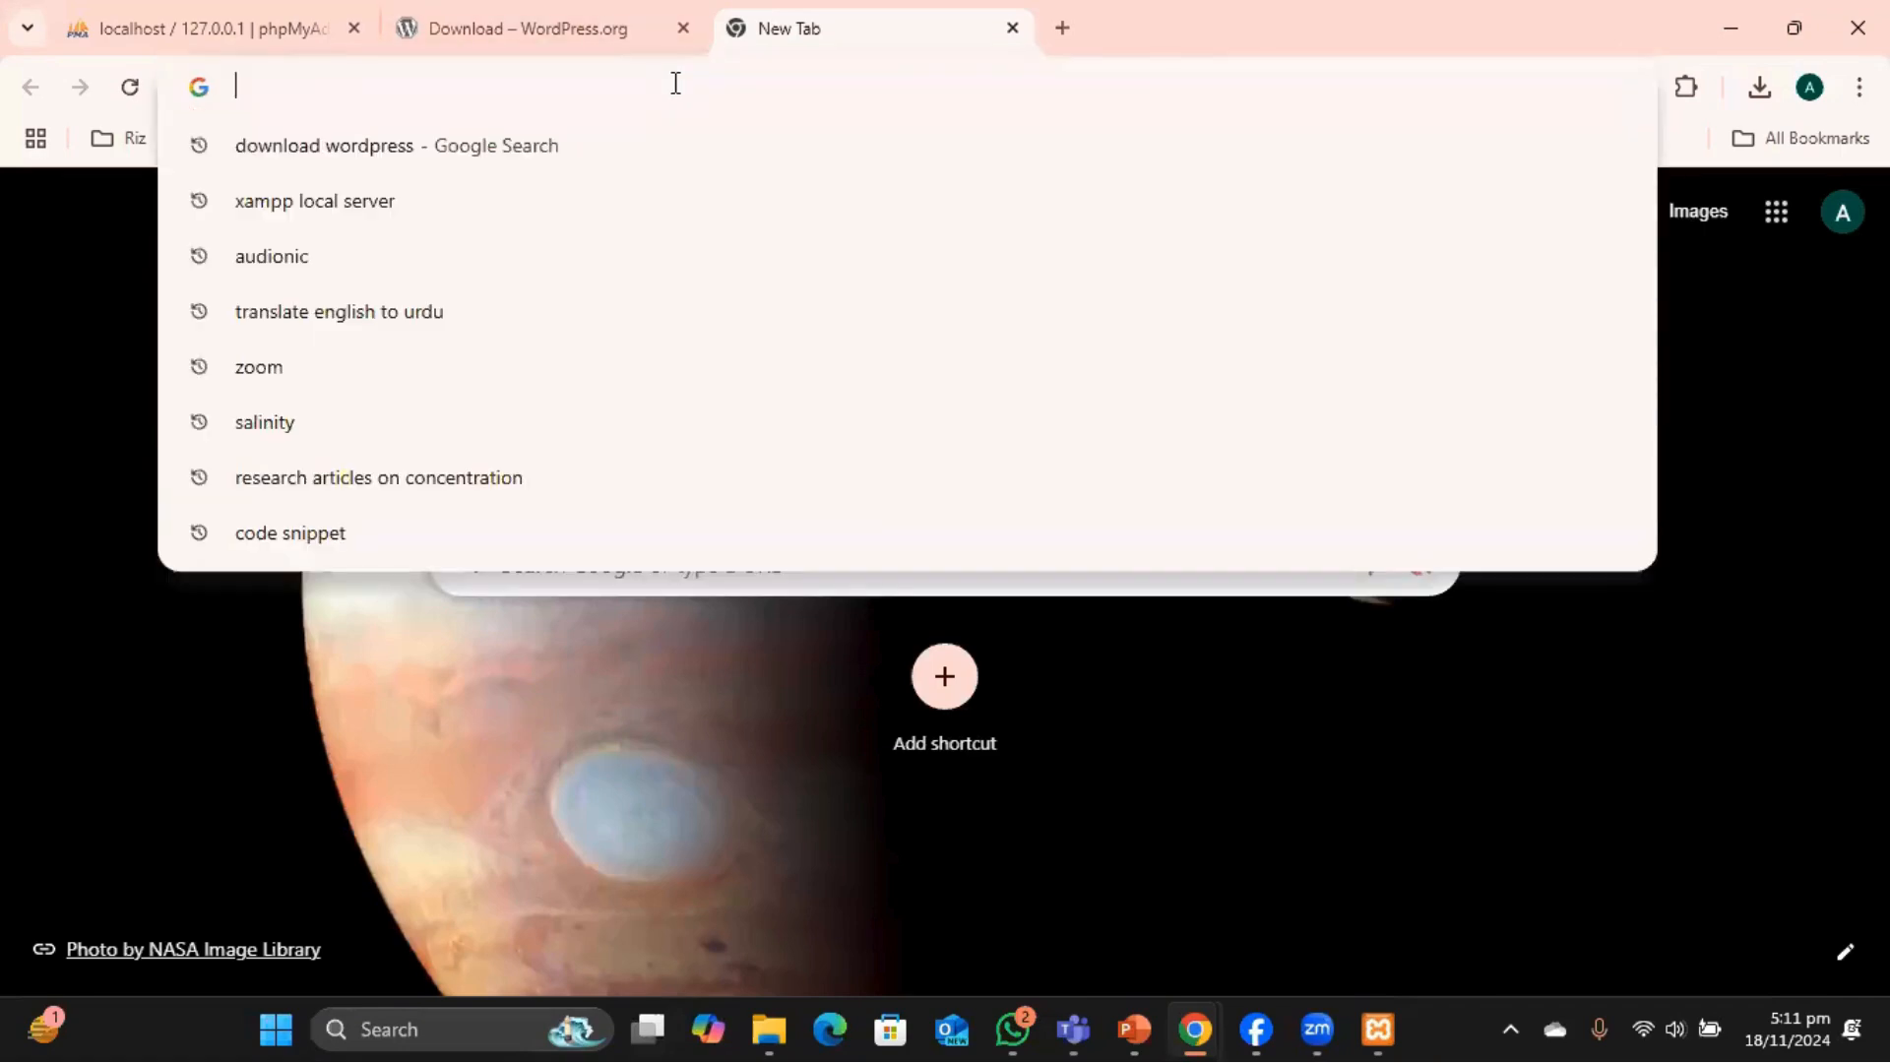
type("loc")
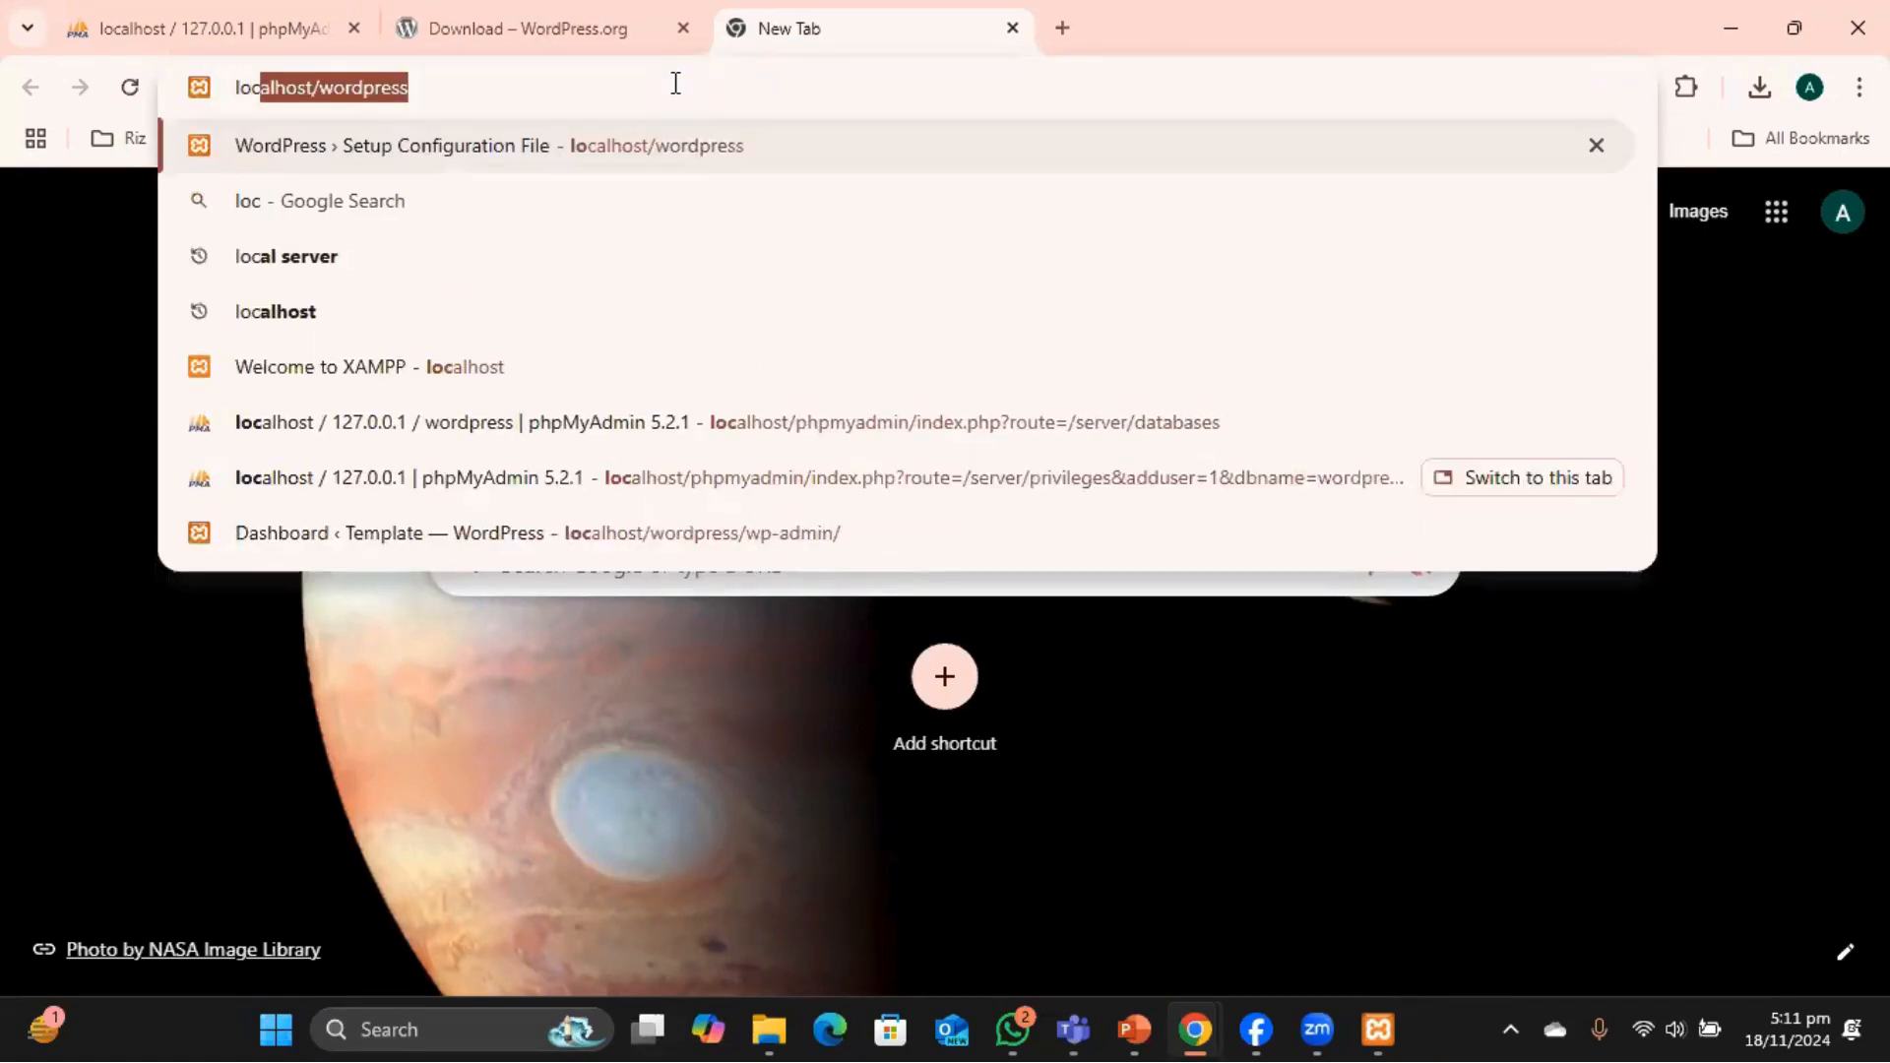
type("alhost")
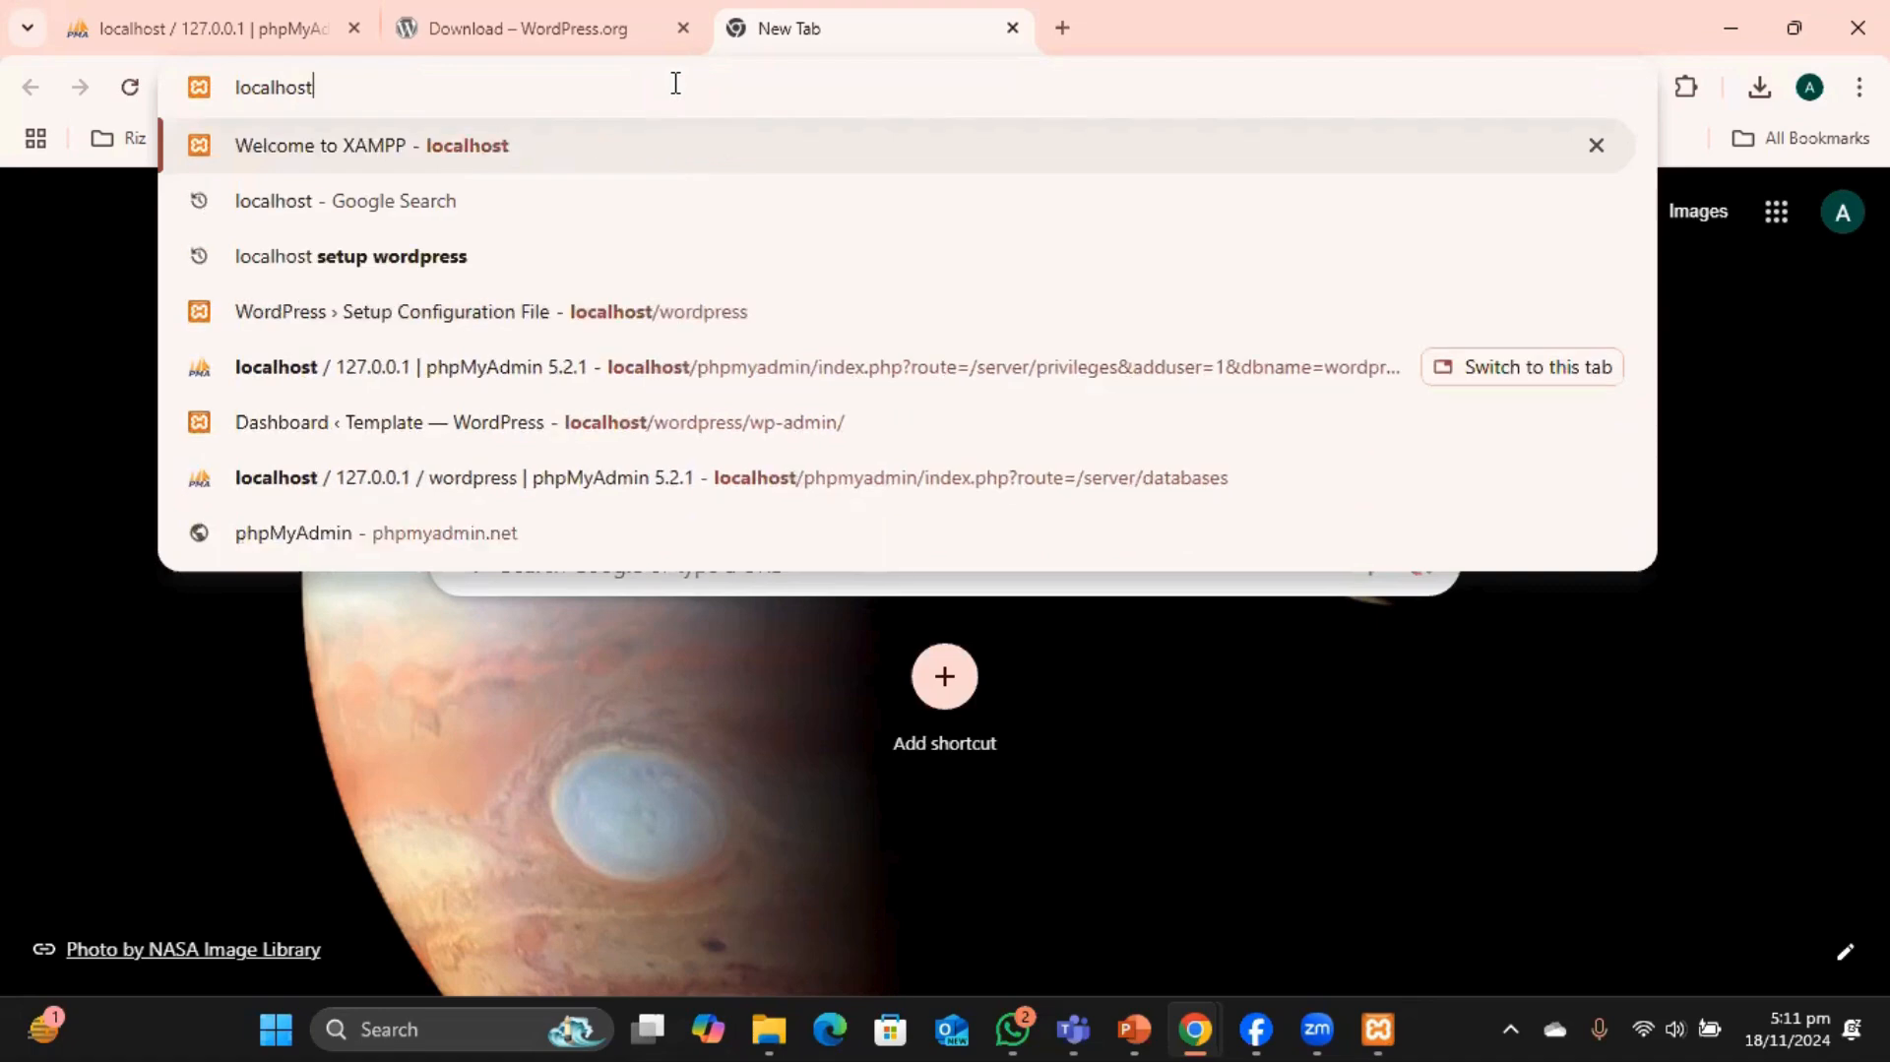
type(".")
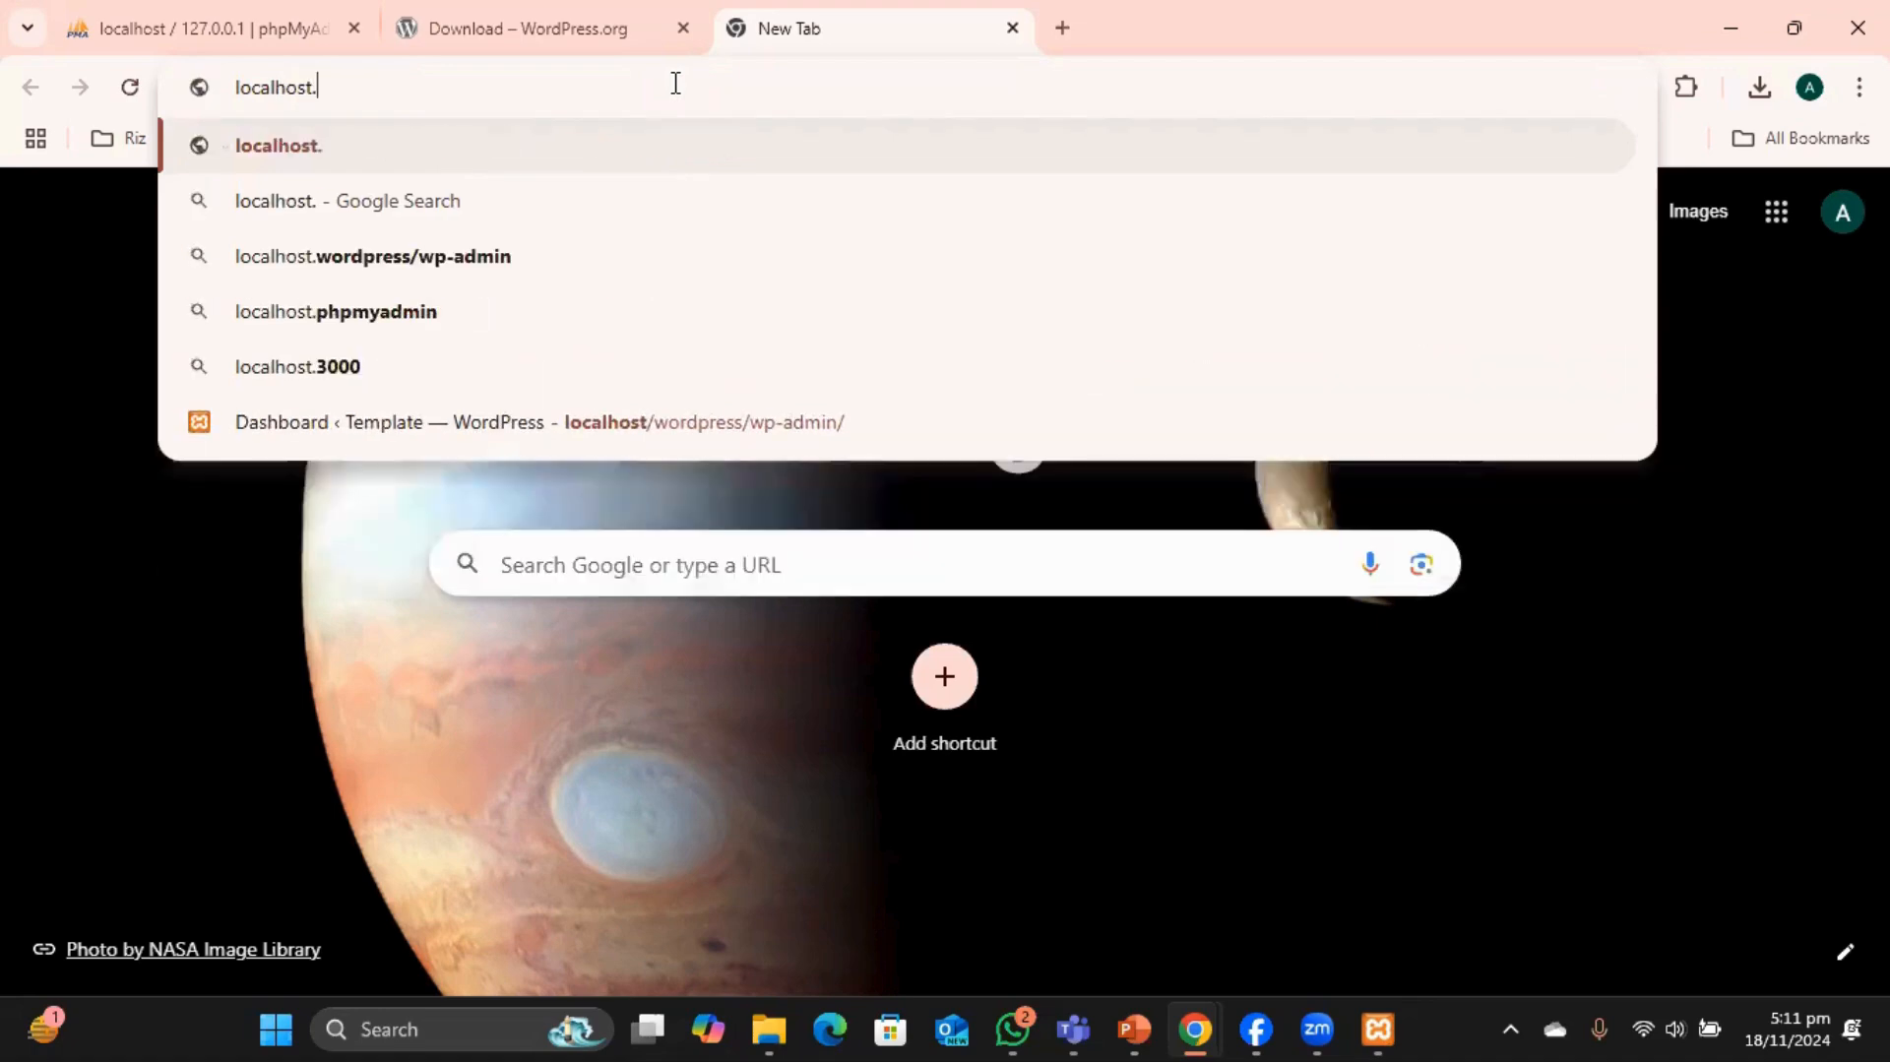
key("BackSpace")
type("/")
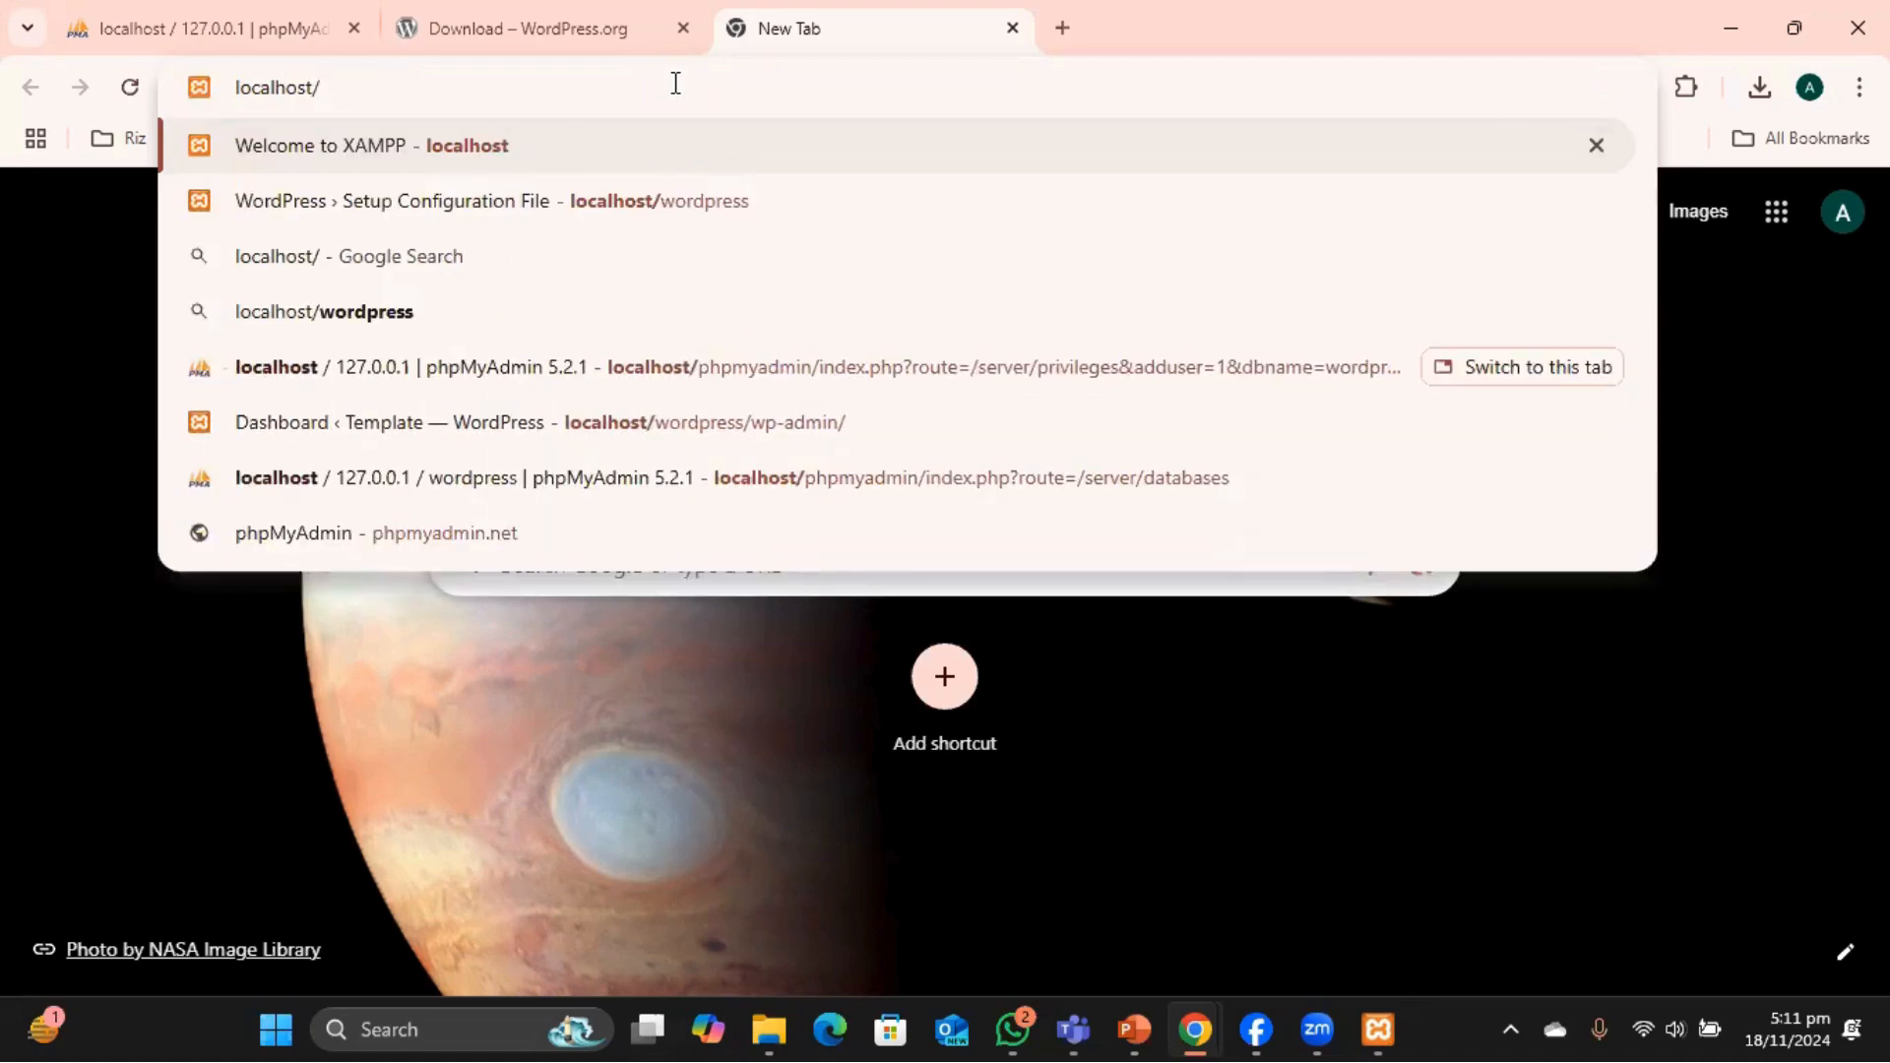
type("wordpress")
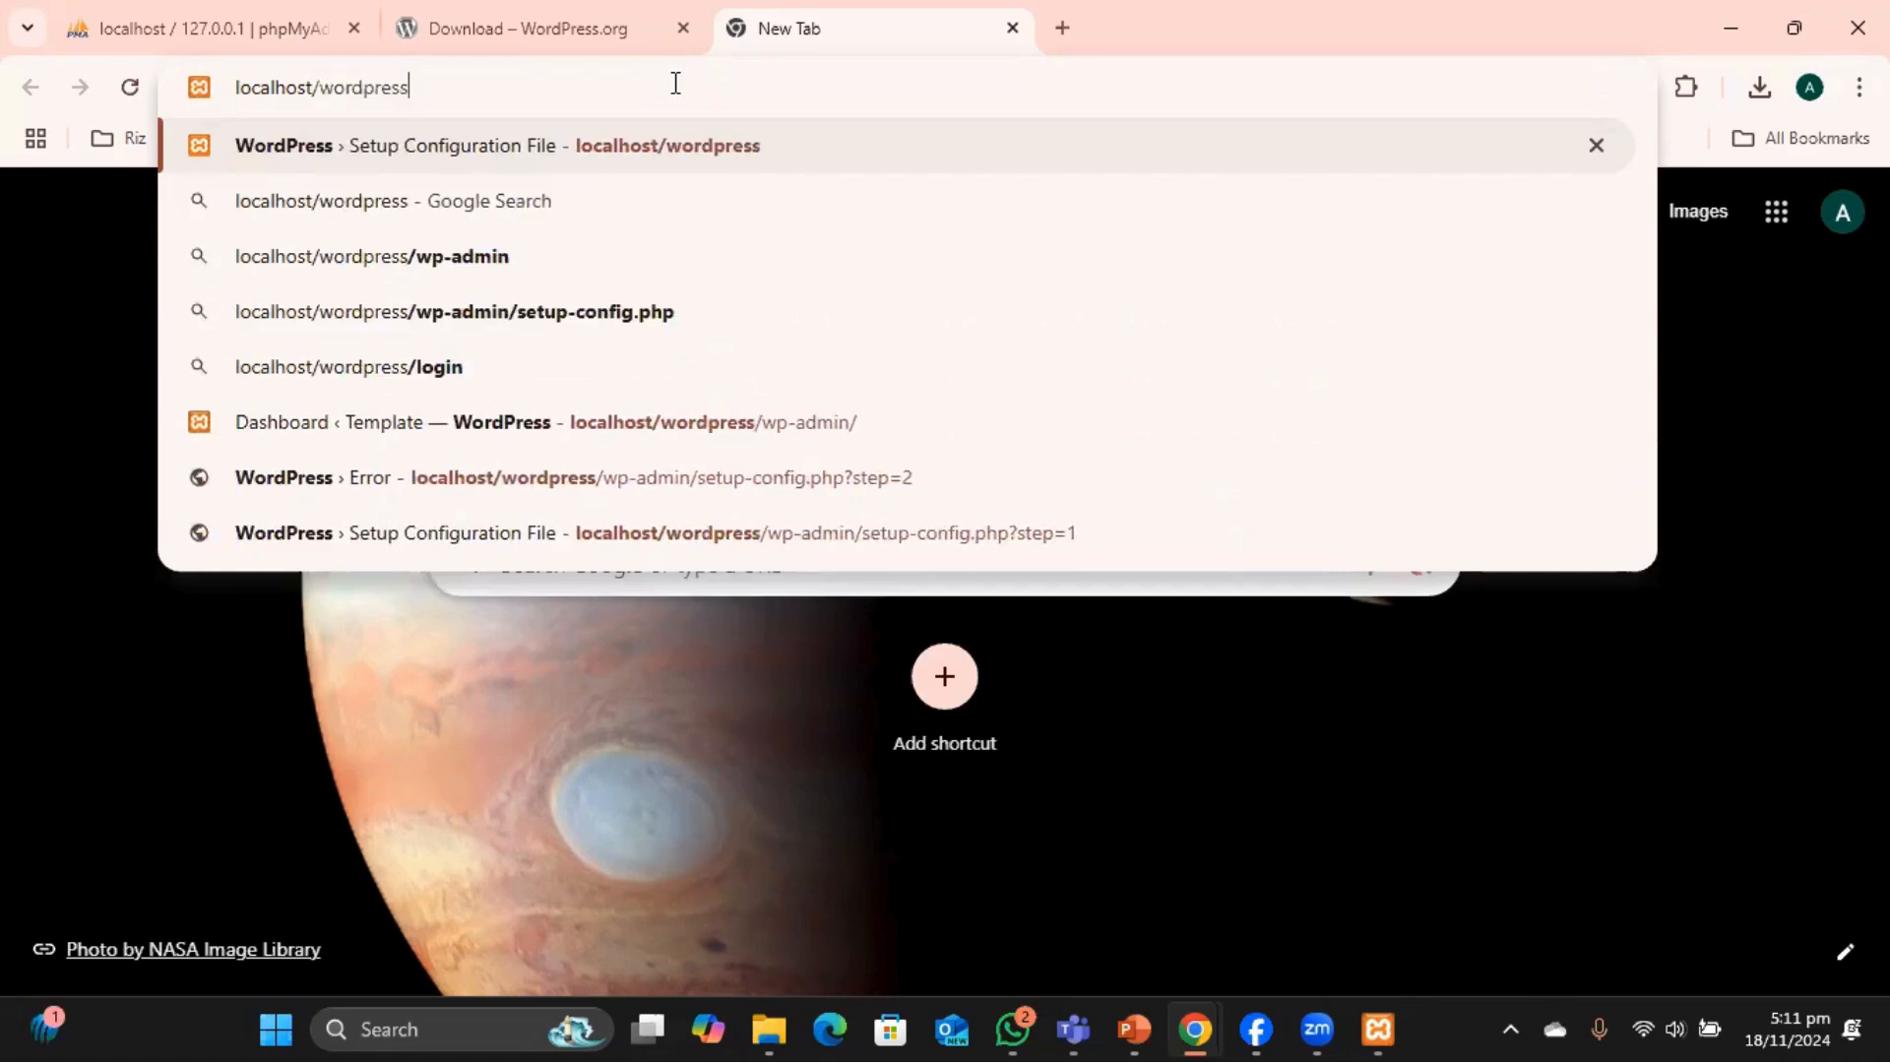
Load localhost/wordpress, continue in English (United States) and begin the database connection setup.
key("Return")
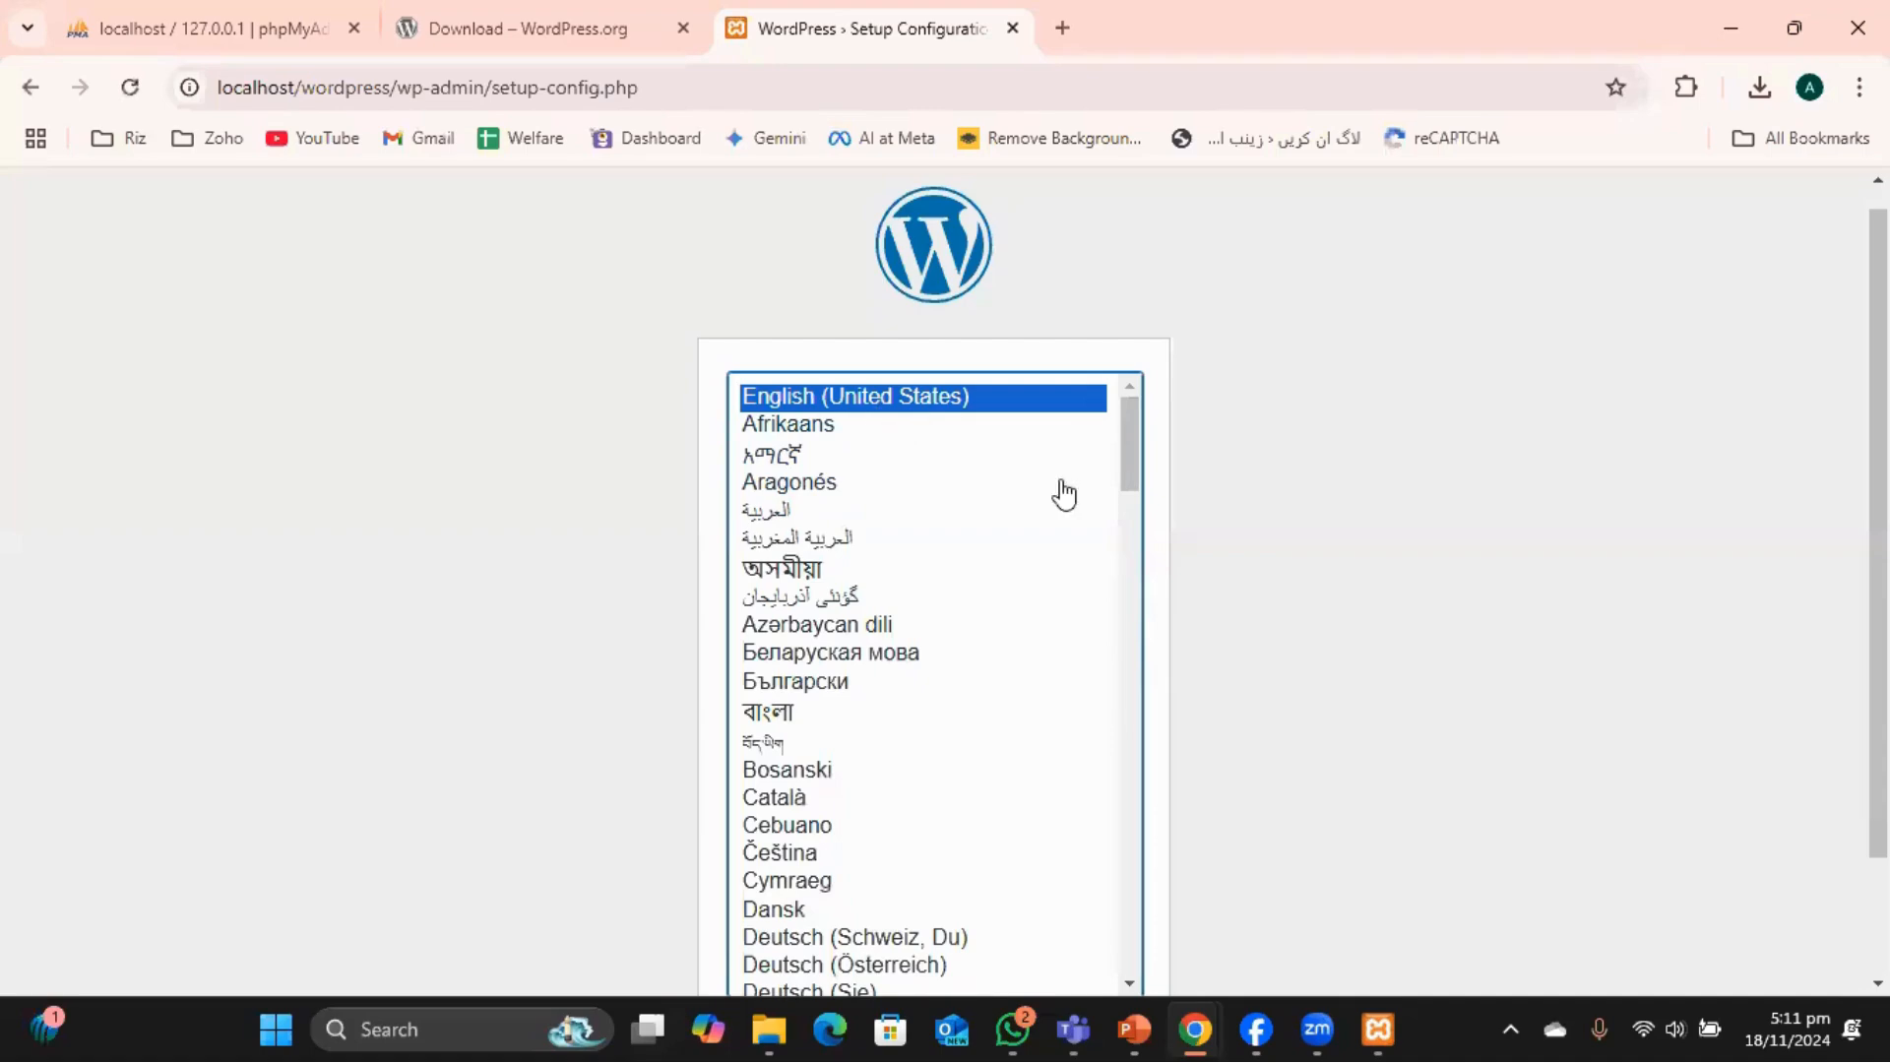
scroll(1604, 610, "down", 2)
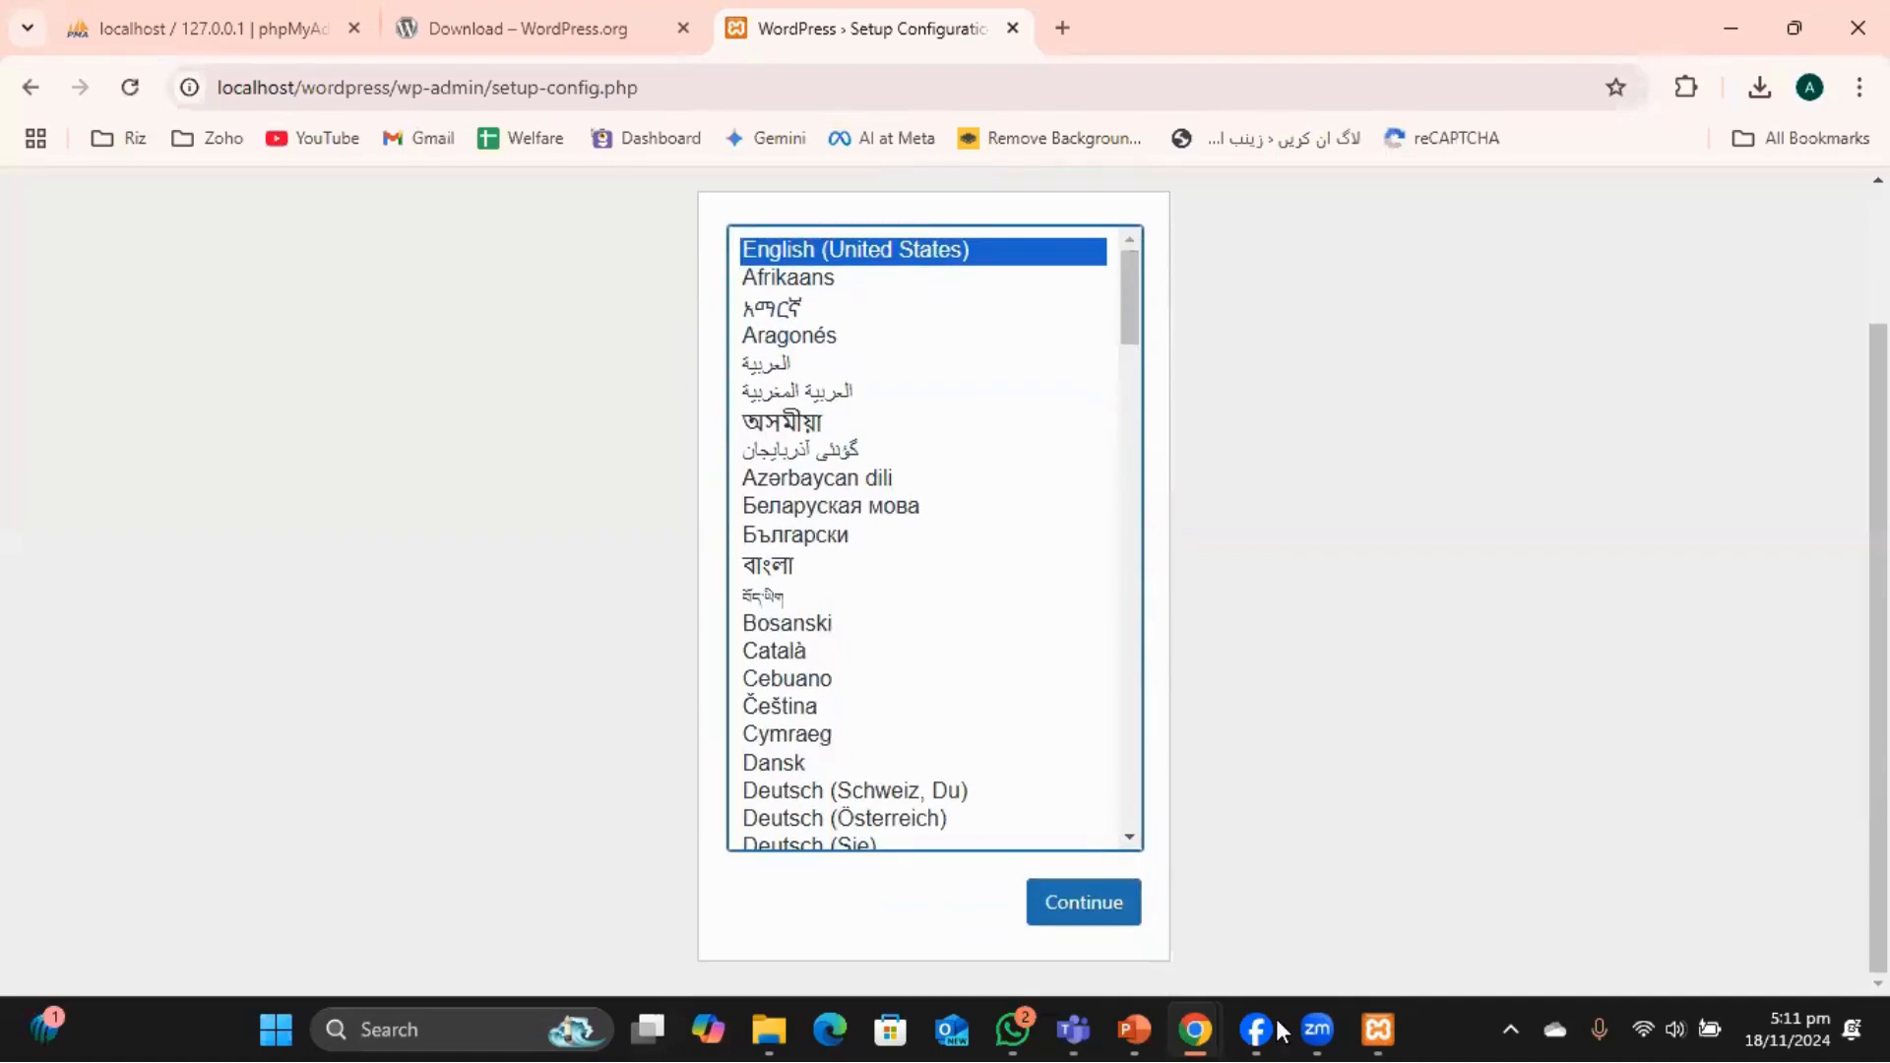
scroll(1408, 689, "up", 2)
scroll(1408, 689, "down", 2)
left_click(1096, 911)
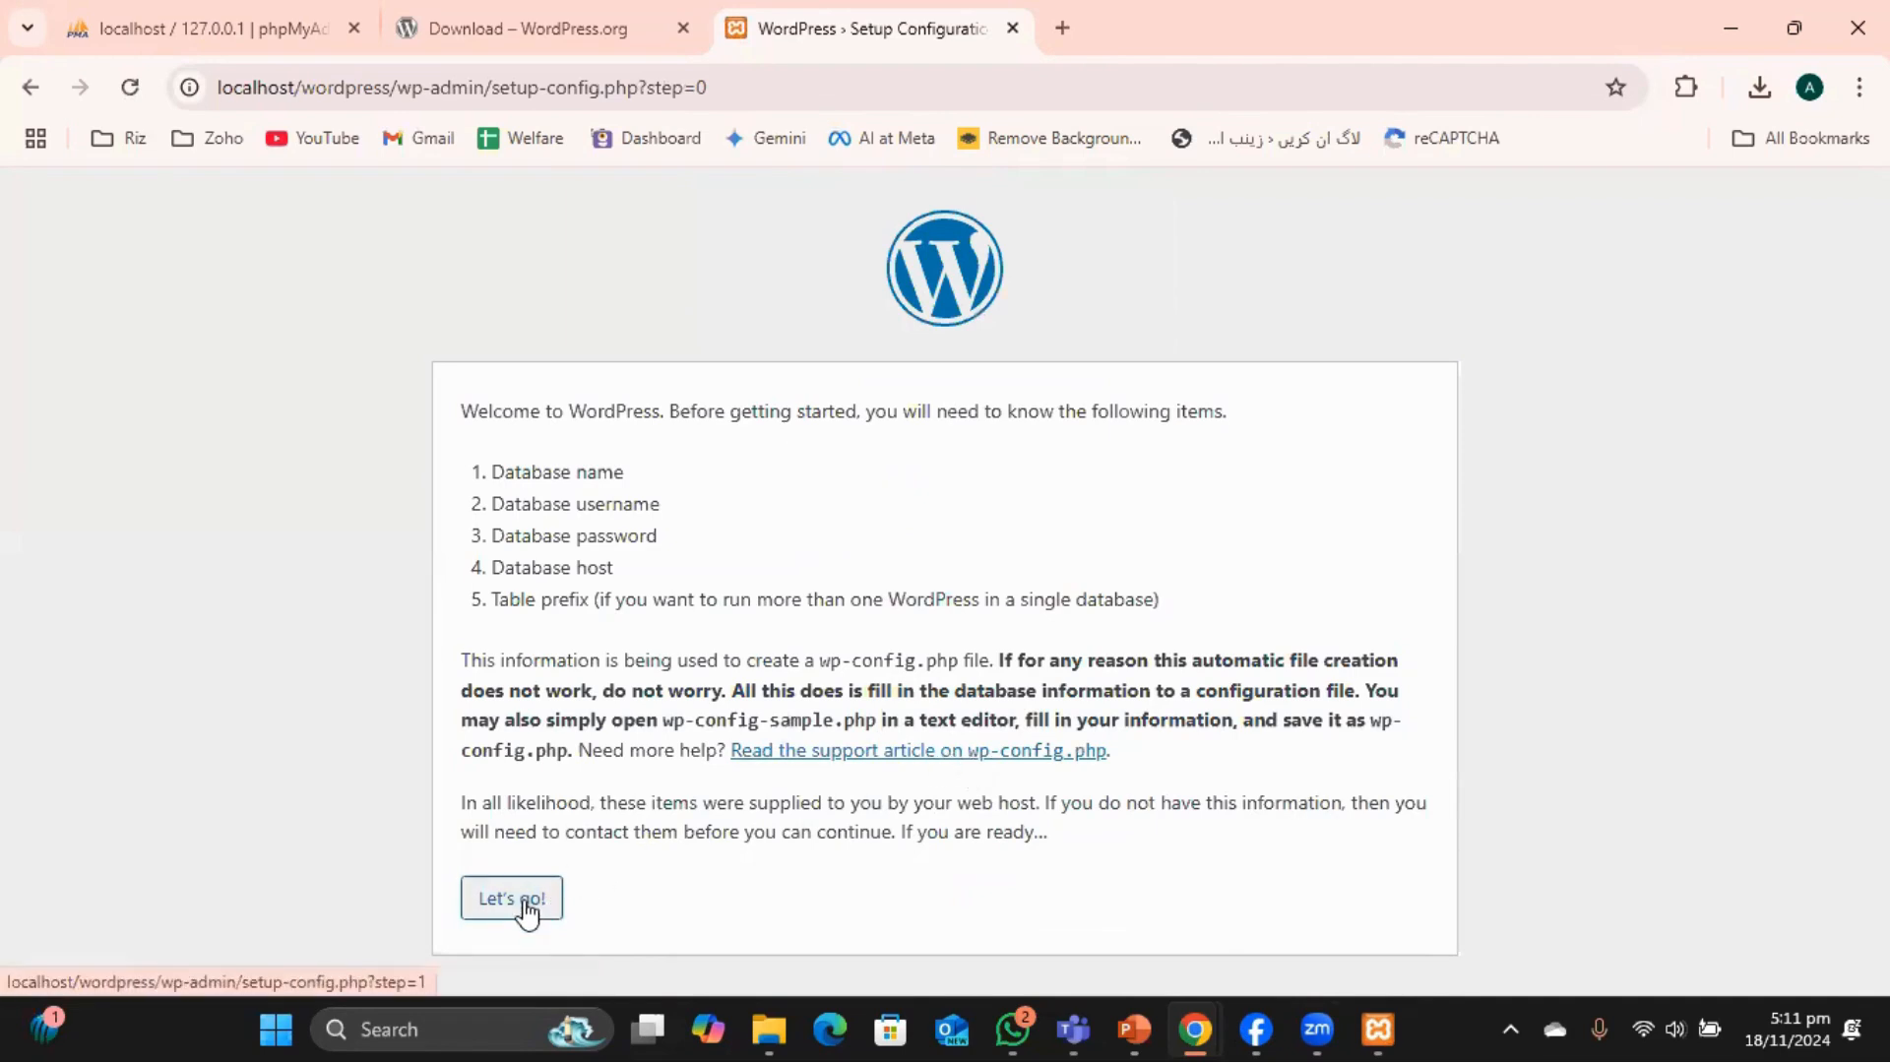
left_click(522, 901)
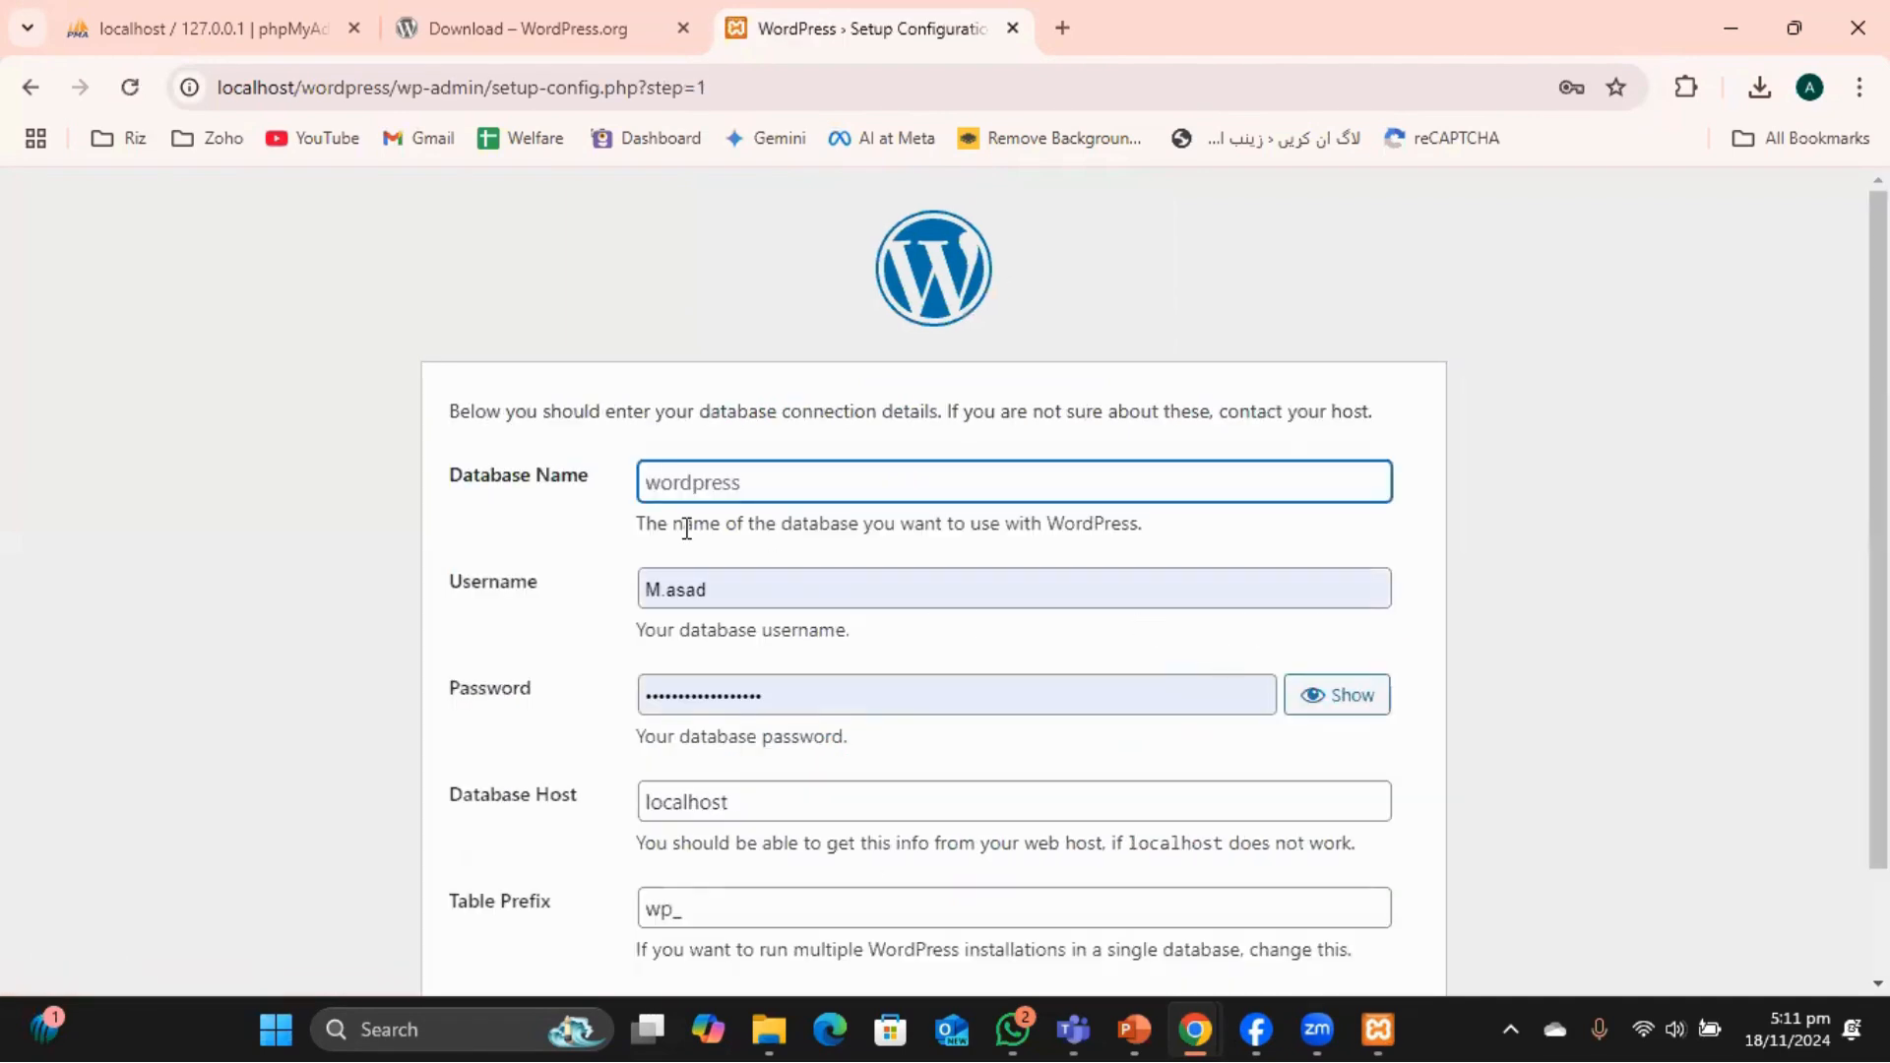
Enter database name wordpress, fix the username's capitalisation, replace the password, and submit.
left_click(755, 482)
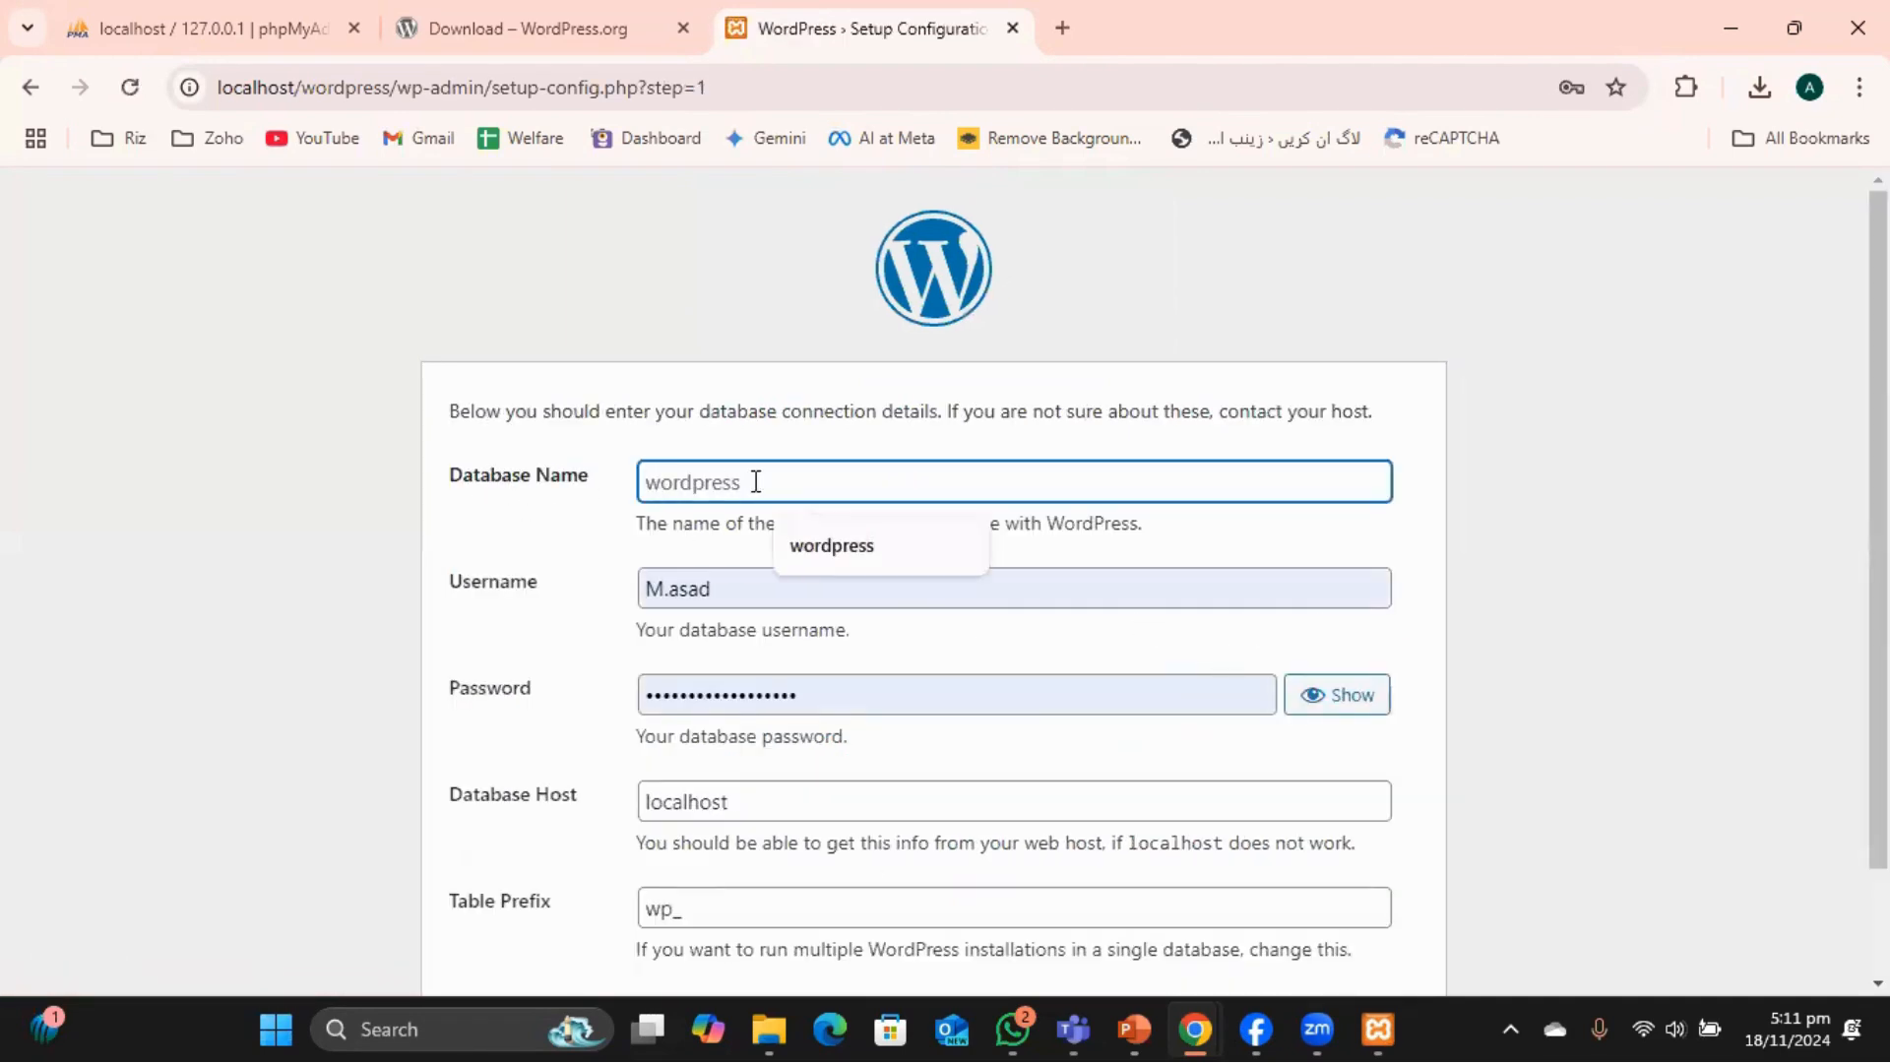
left_click(829, 549)
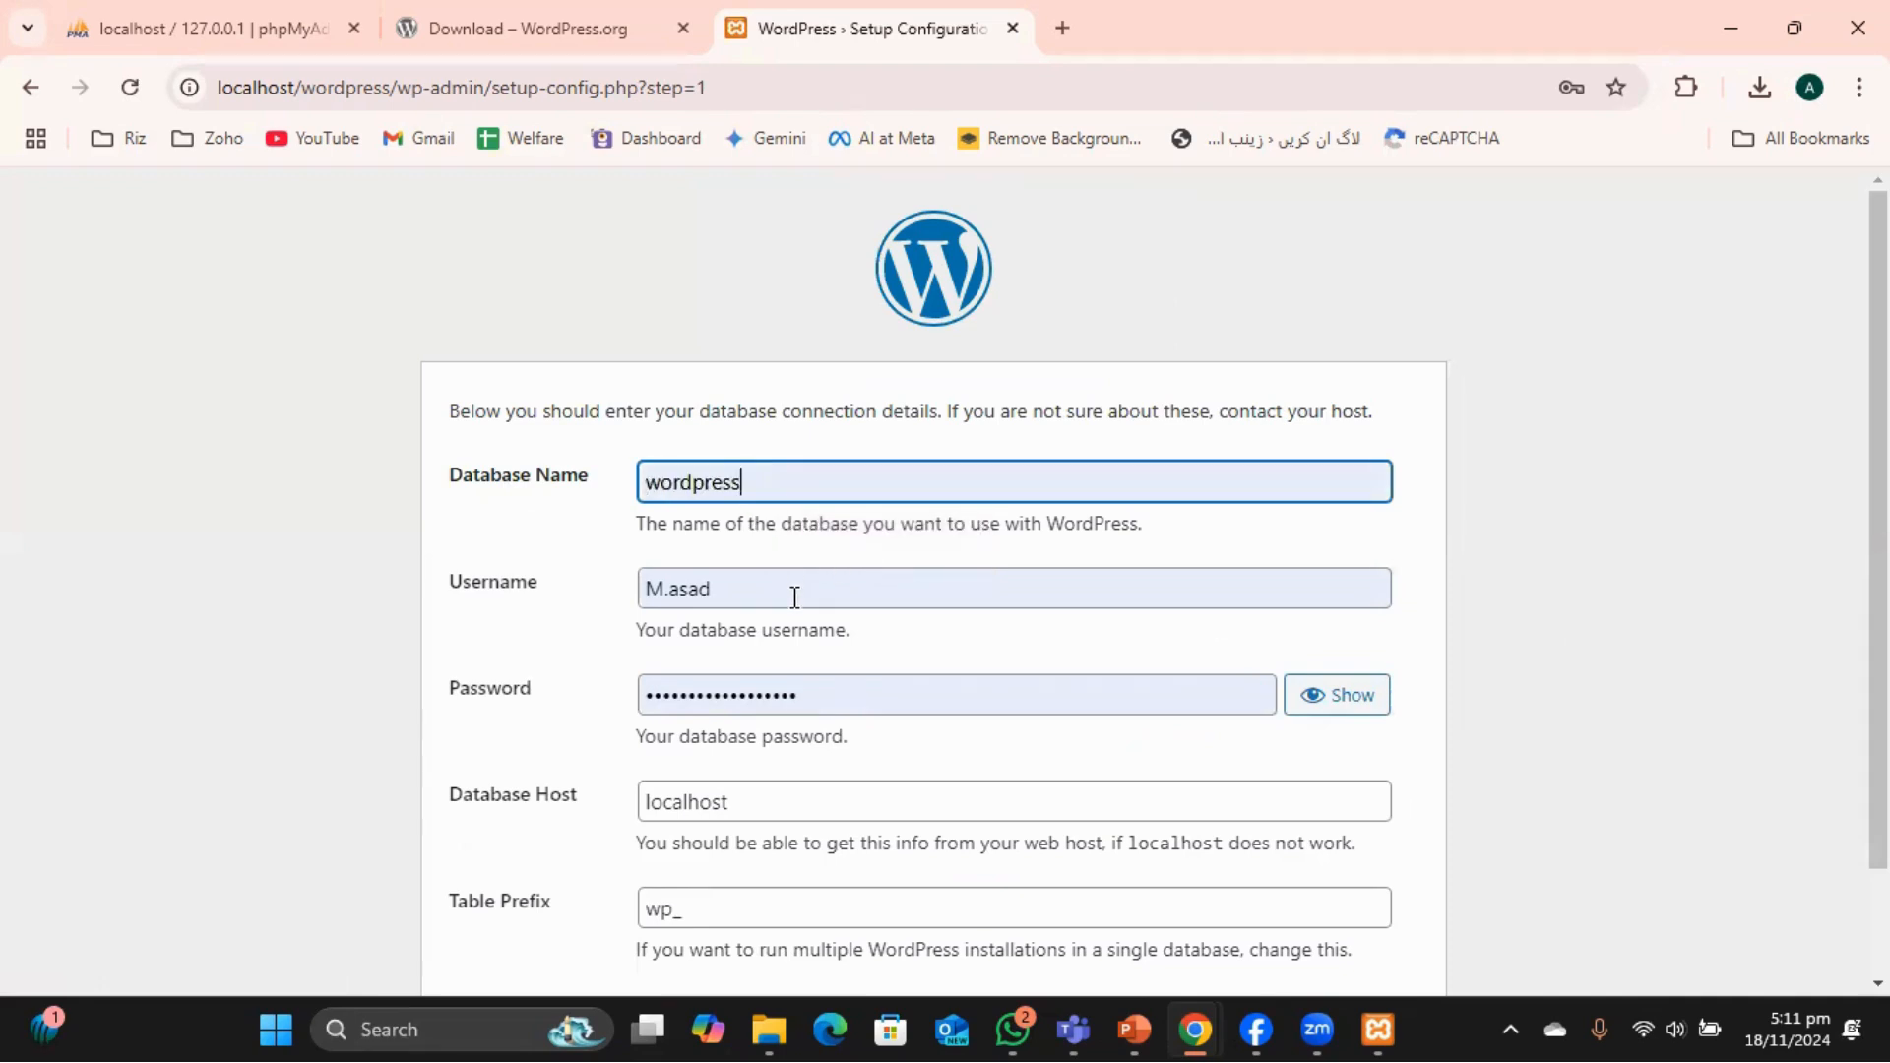
scroll(793, 594, "down", 2)
left_click(679, 468)
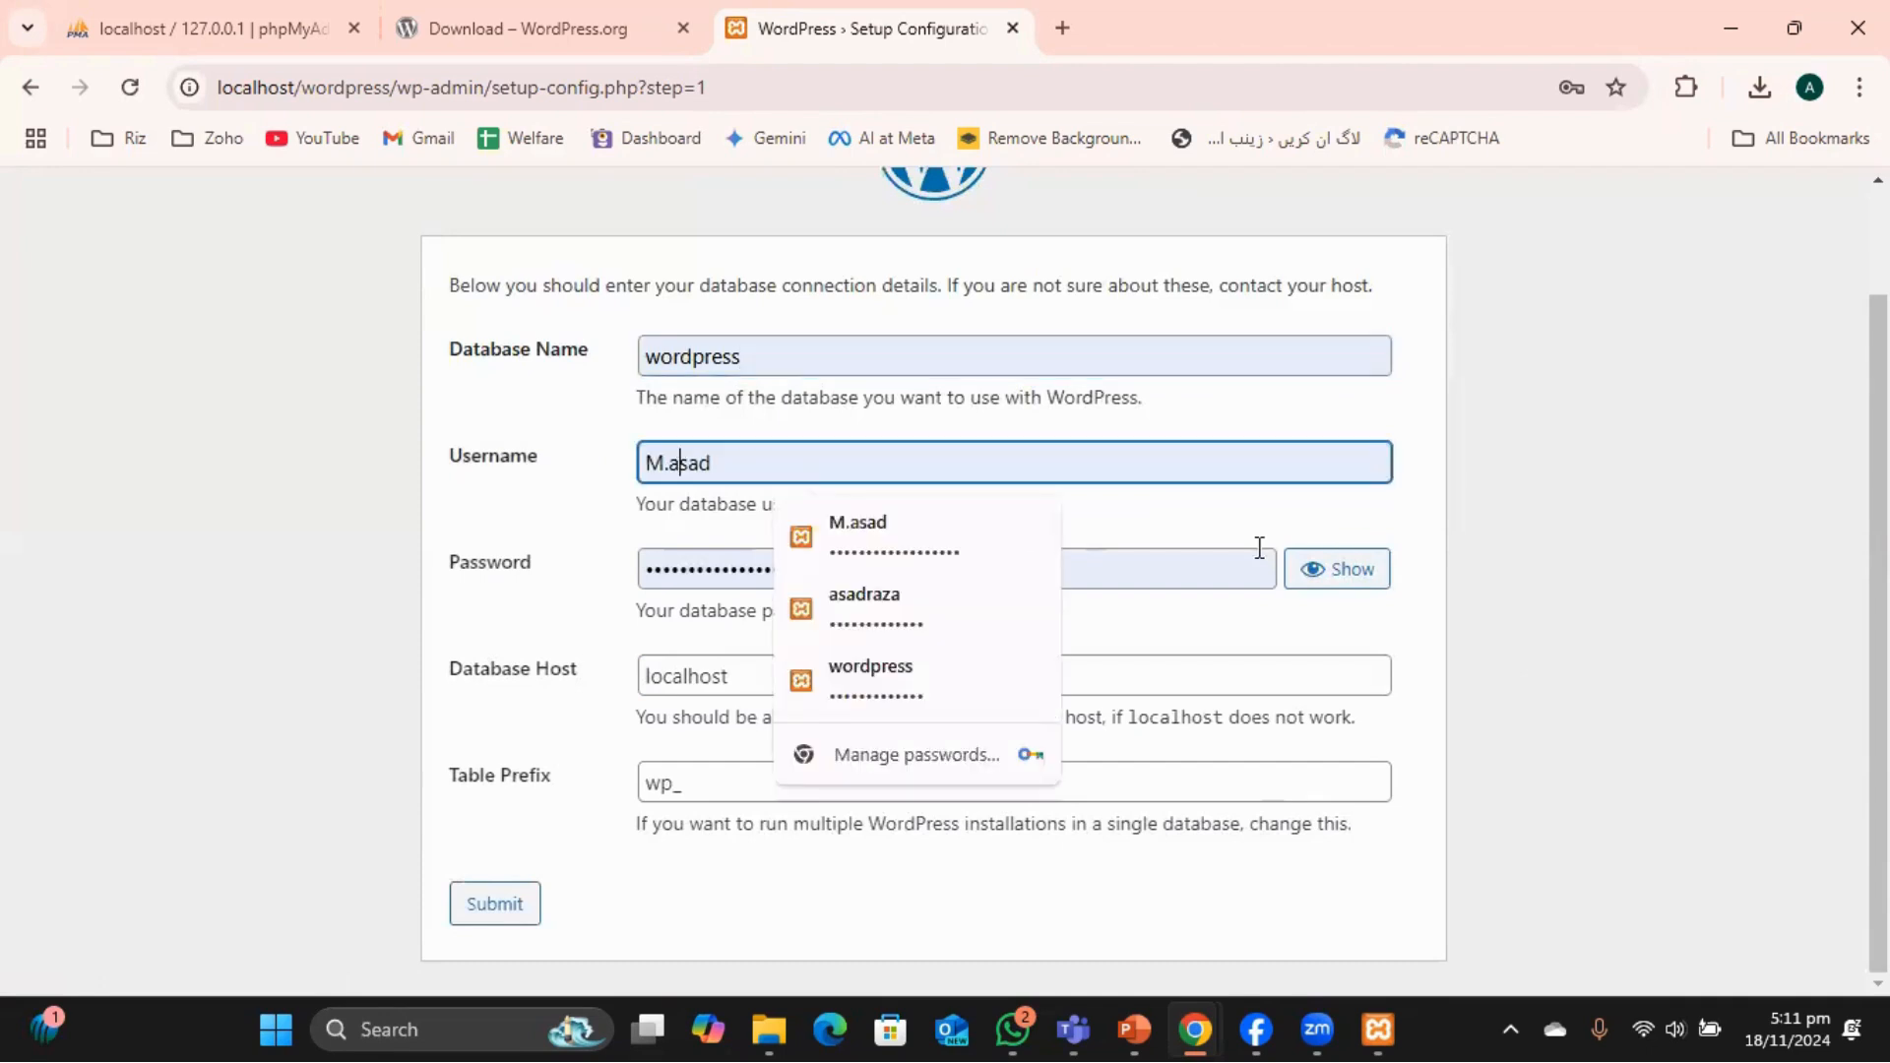
key("BackSpace")
type("A")
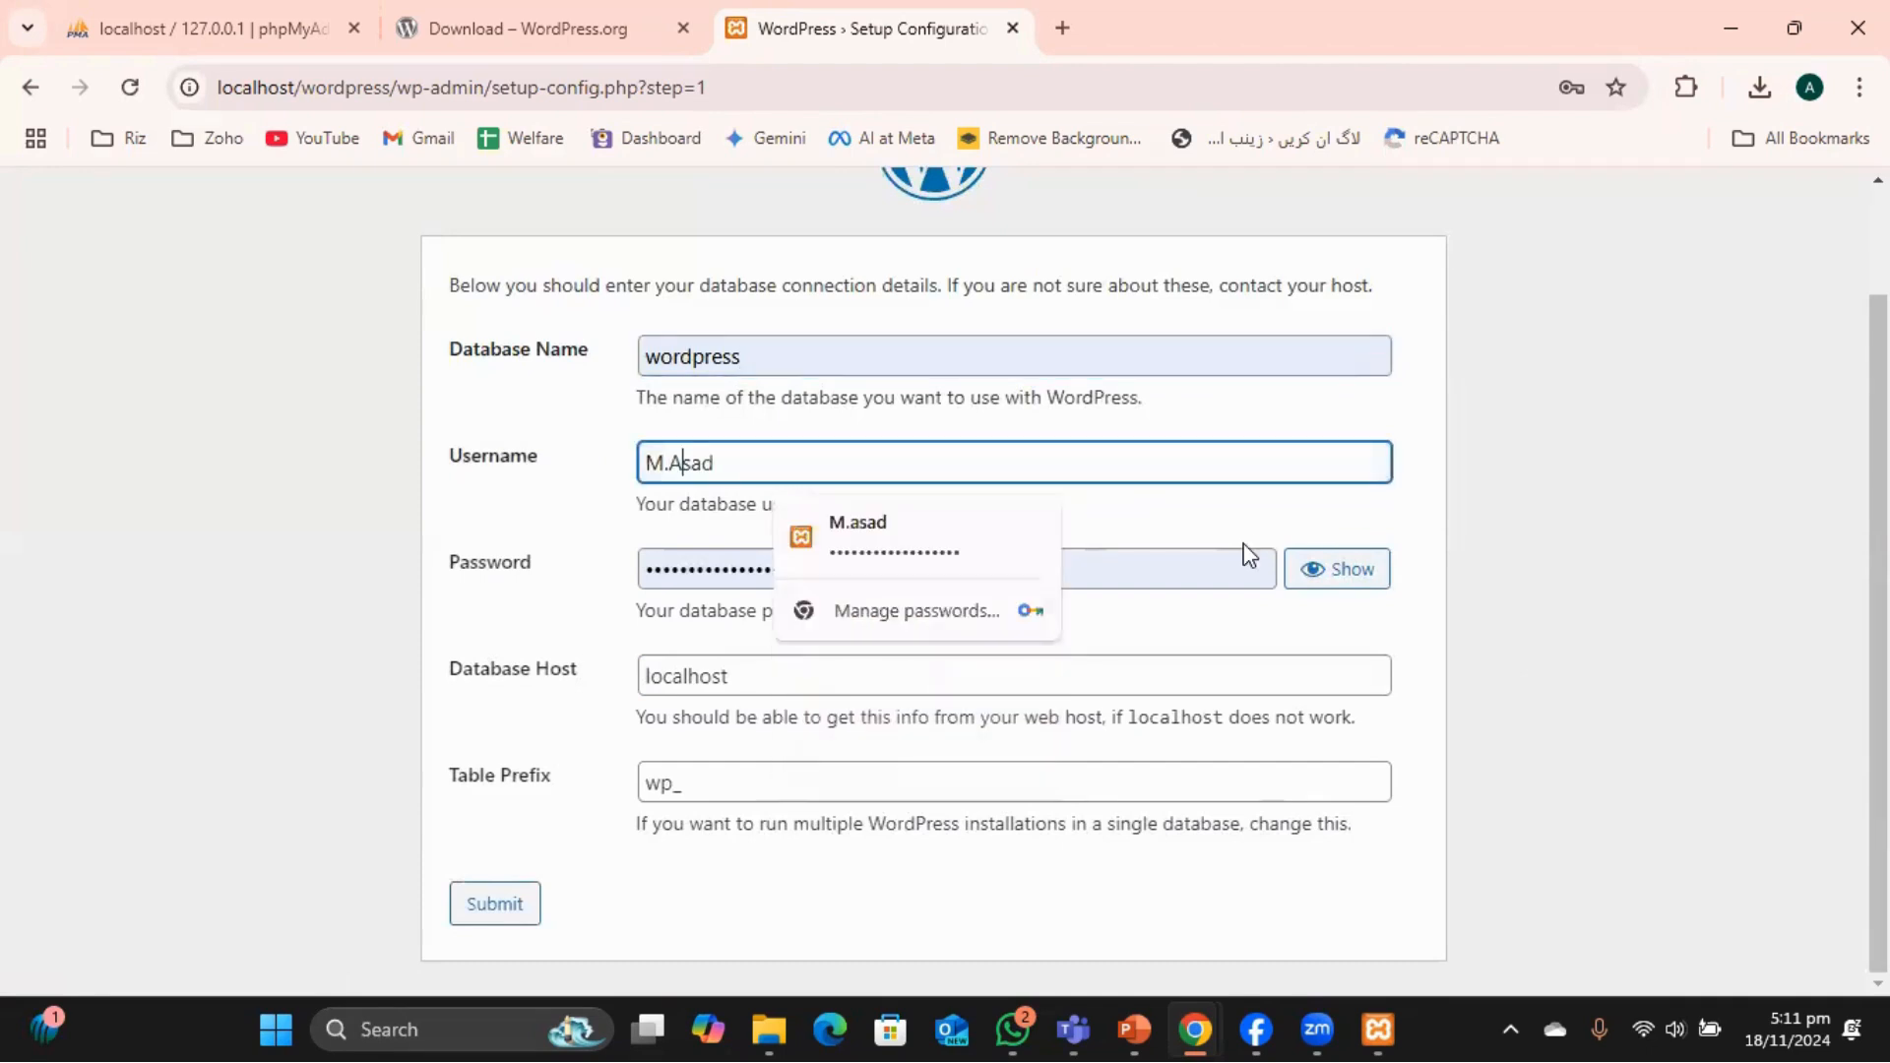
left_click(1682, 538)
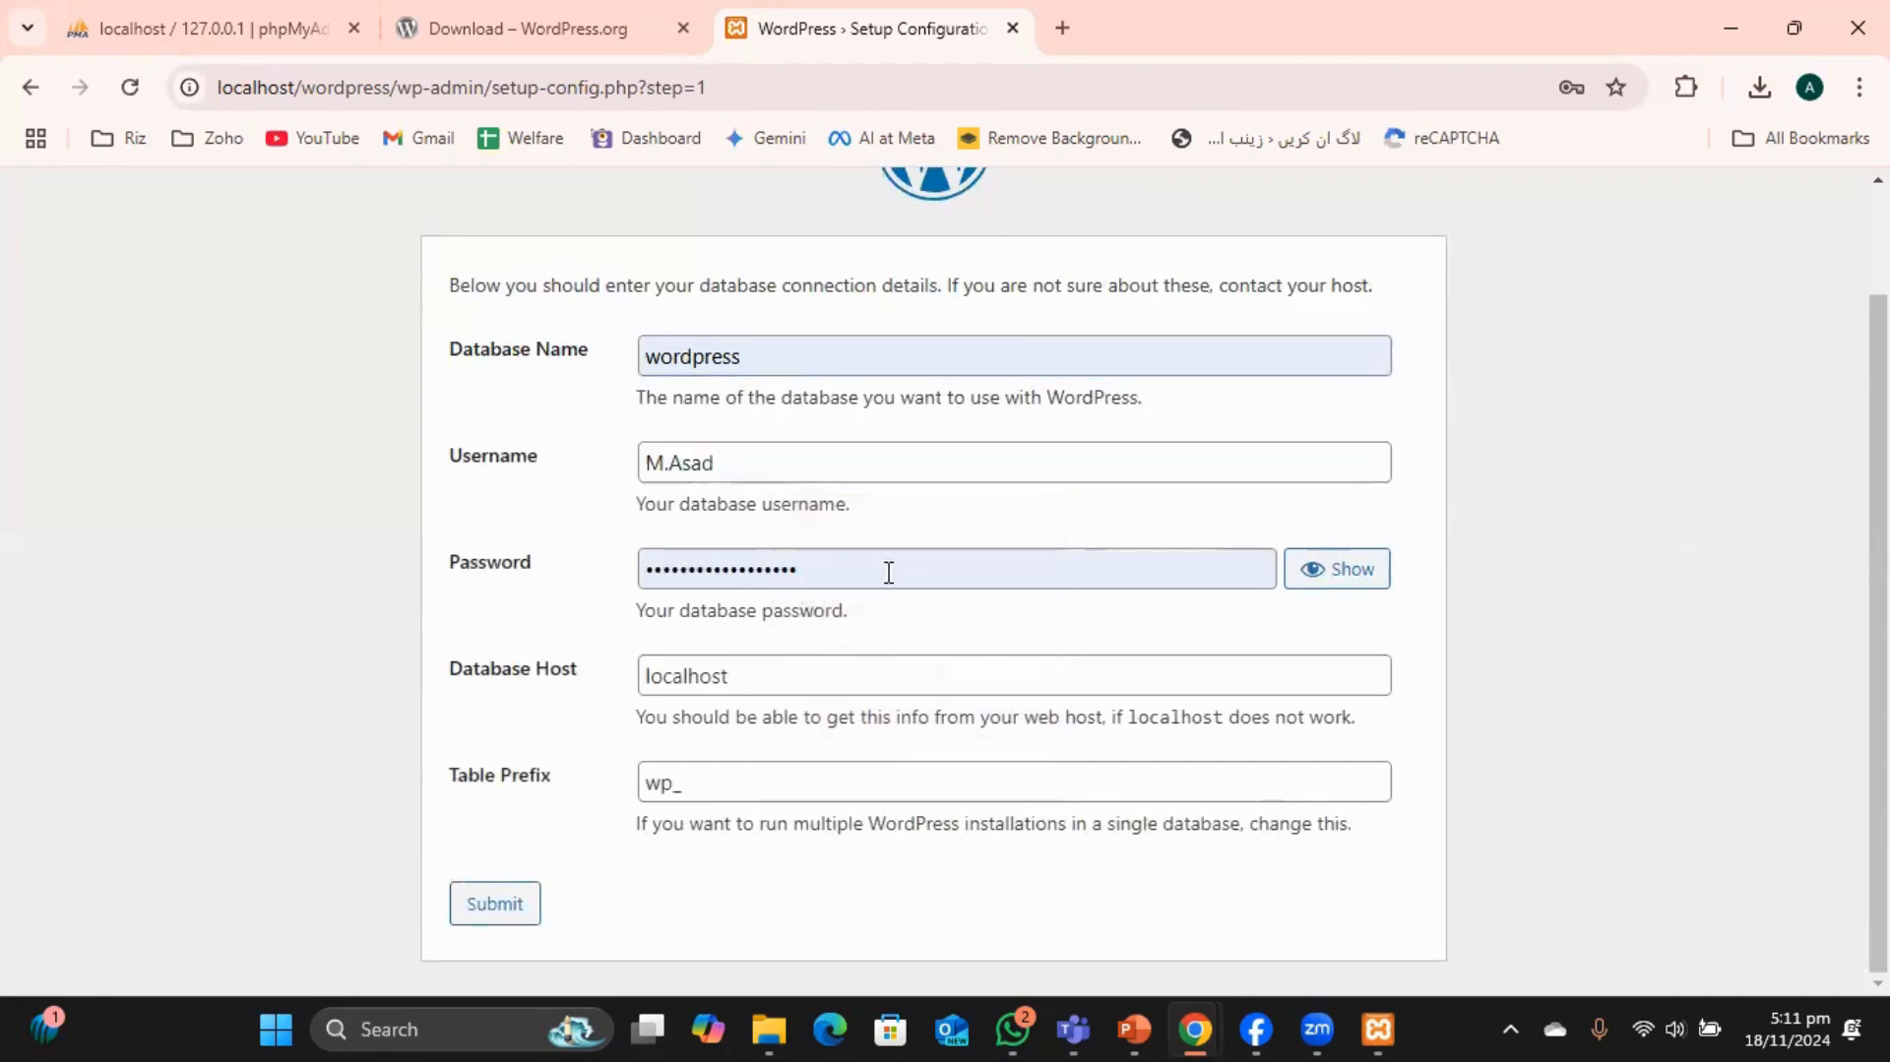
double_click(836, 556)
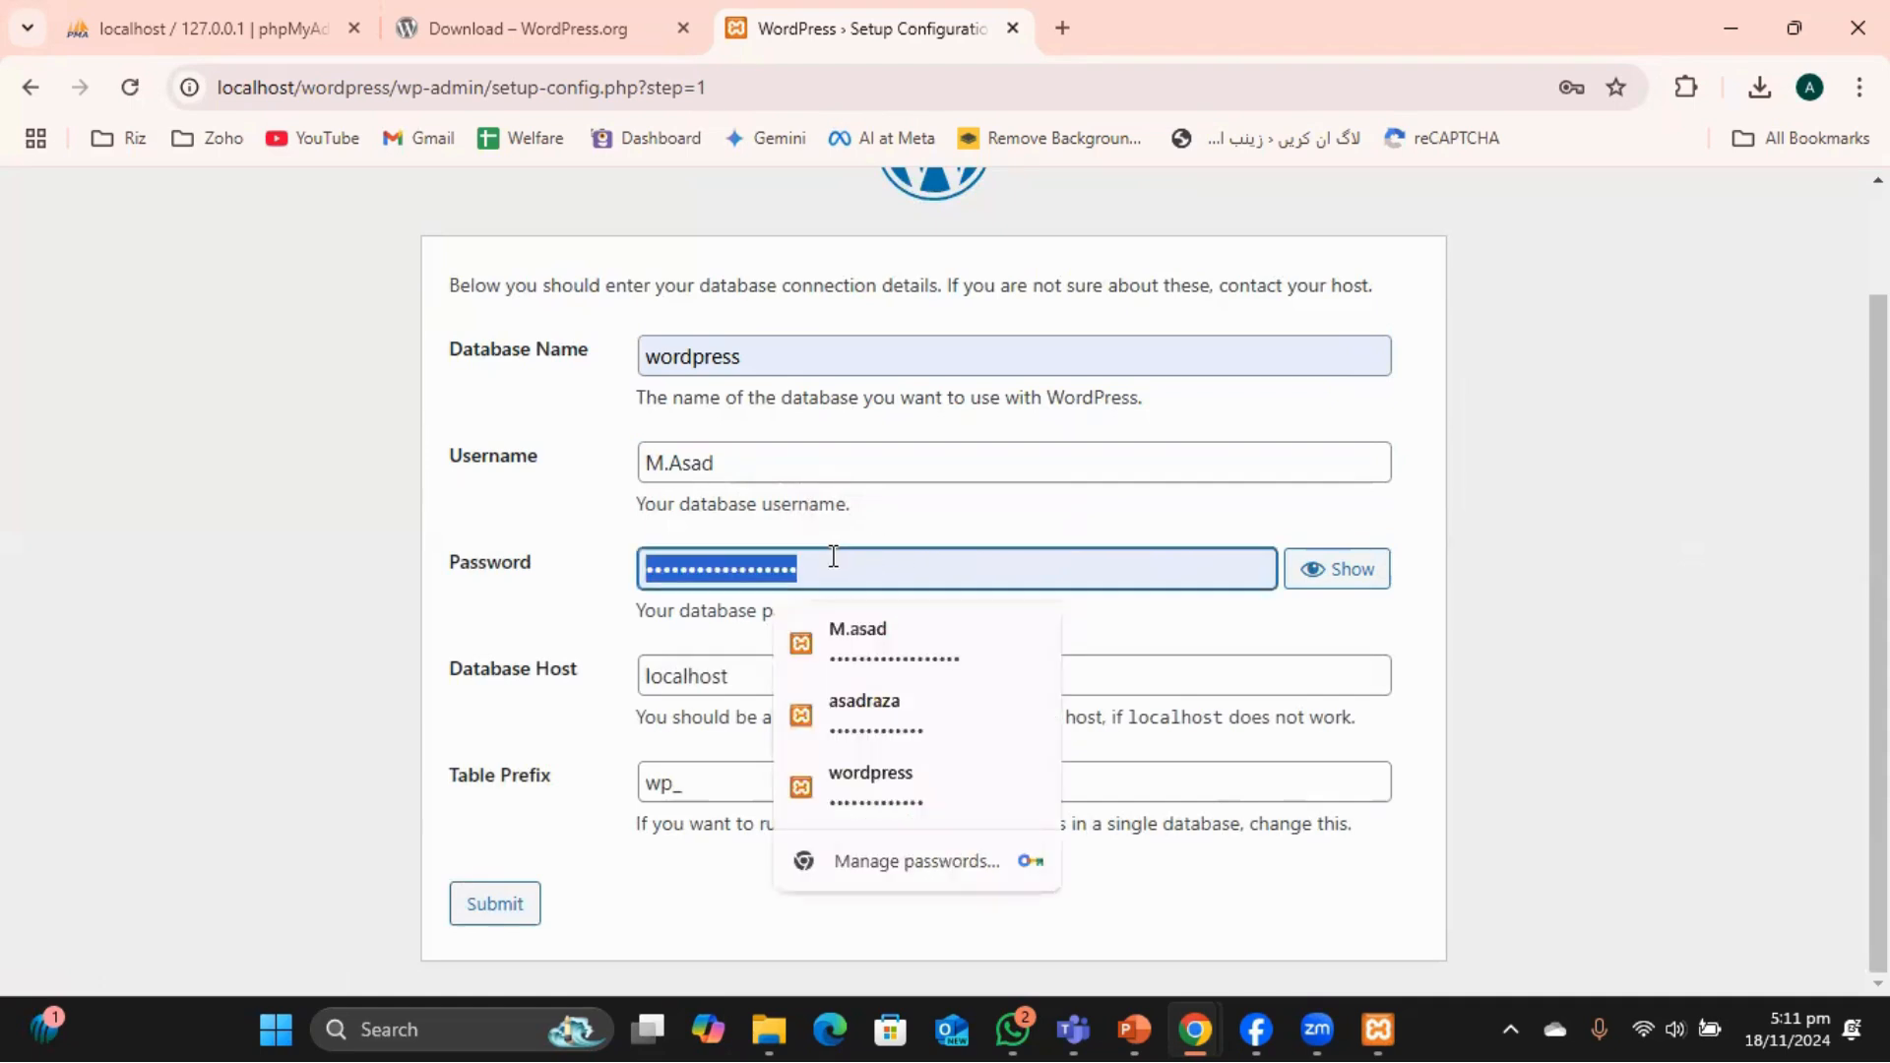
key("BackSpace")
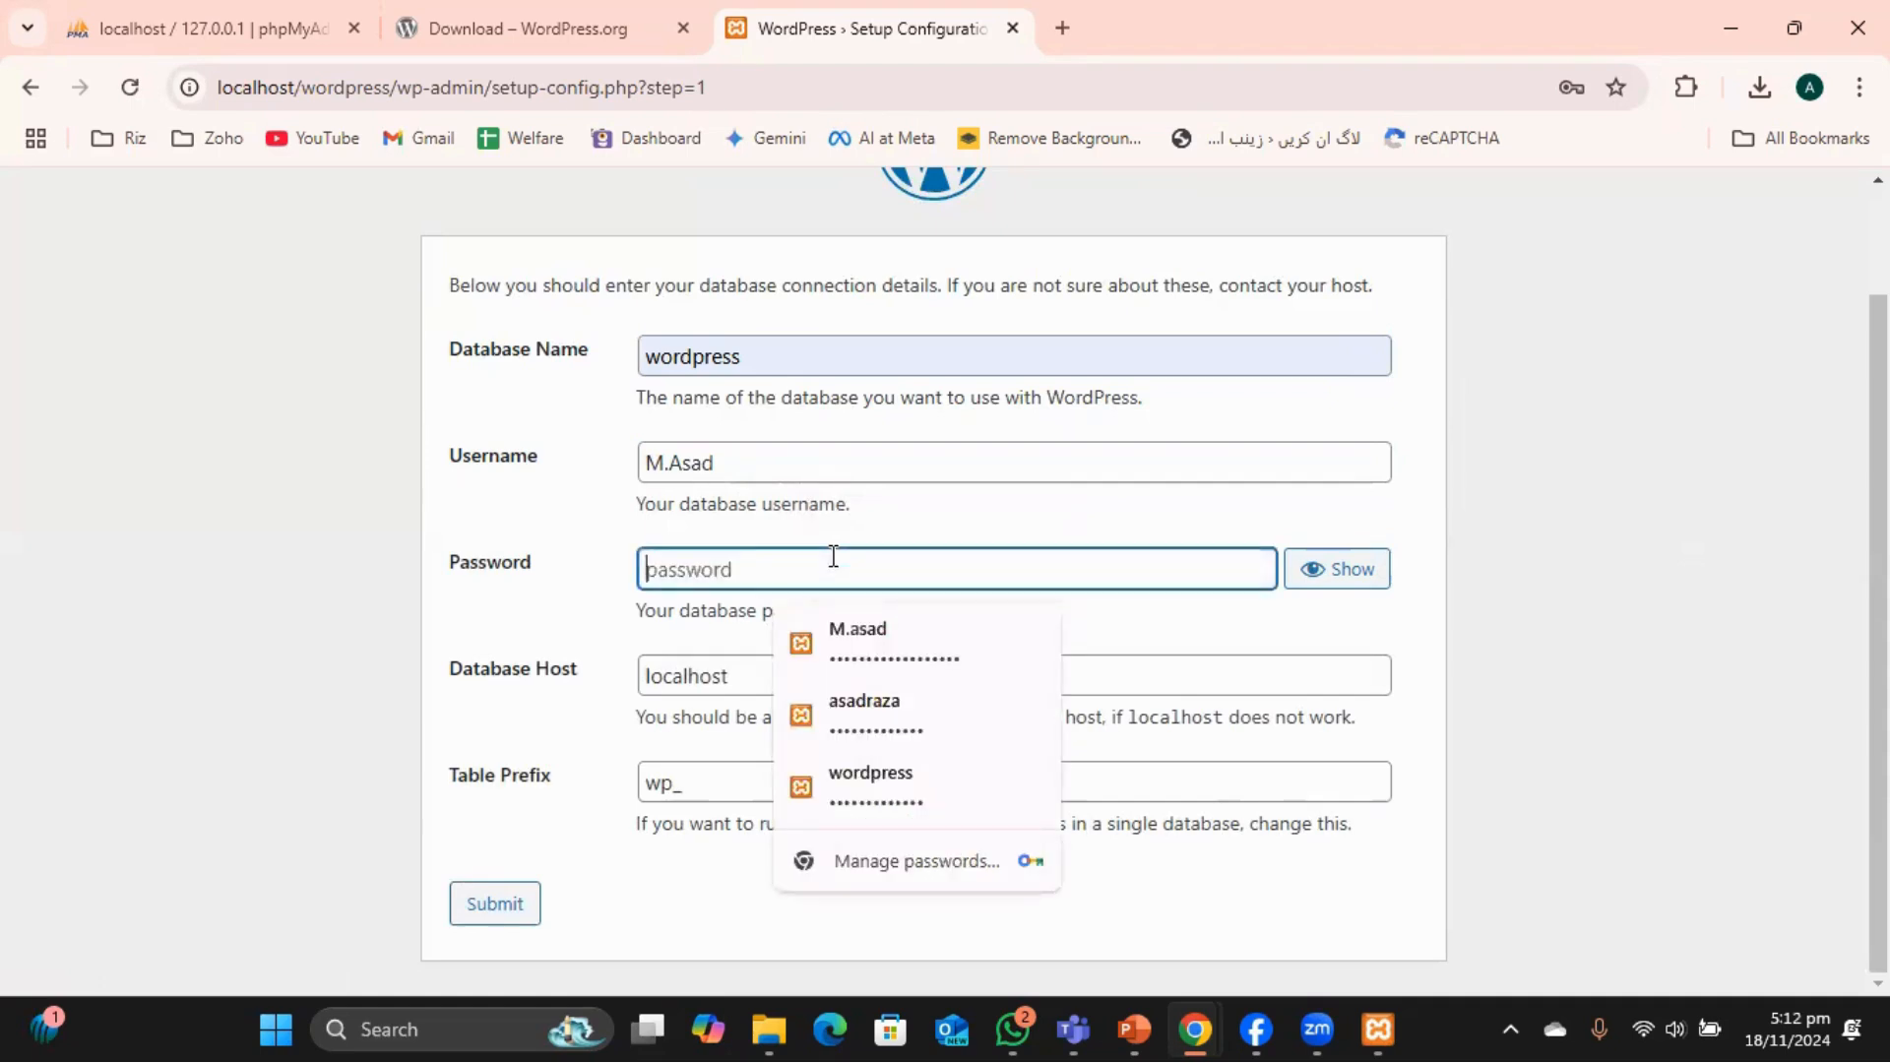
type("12")
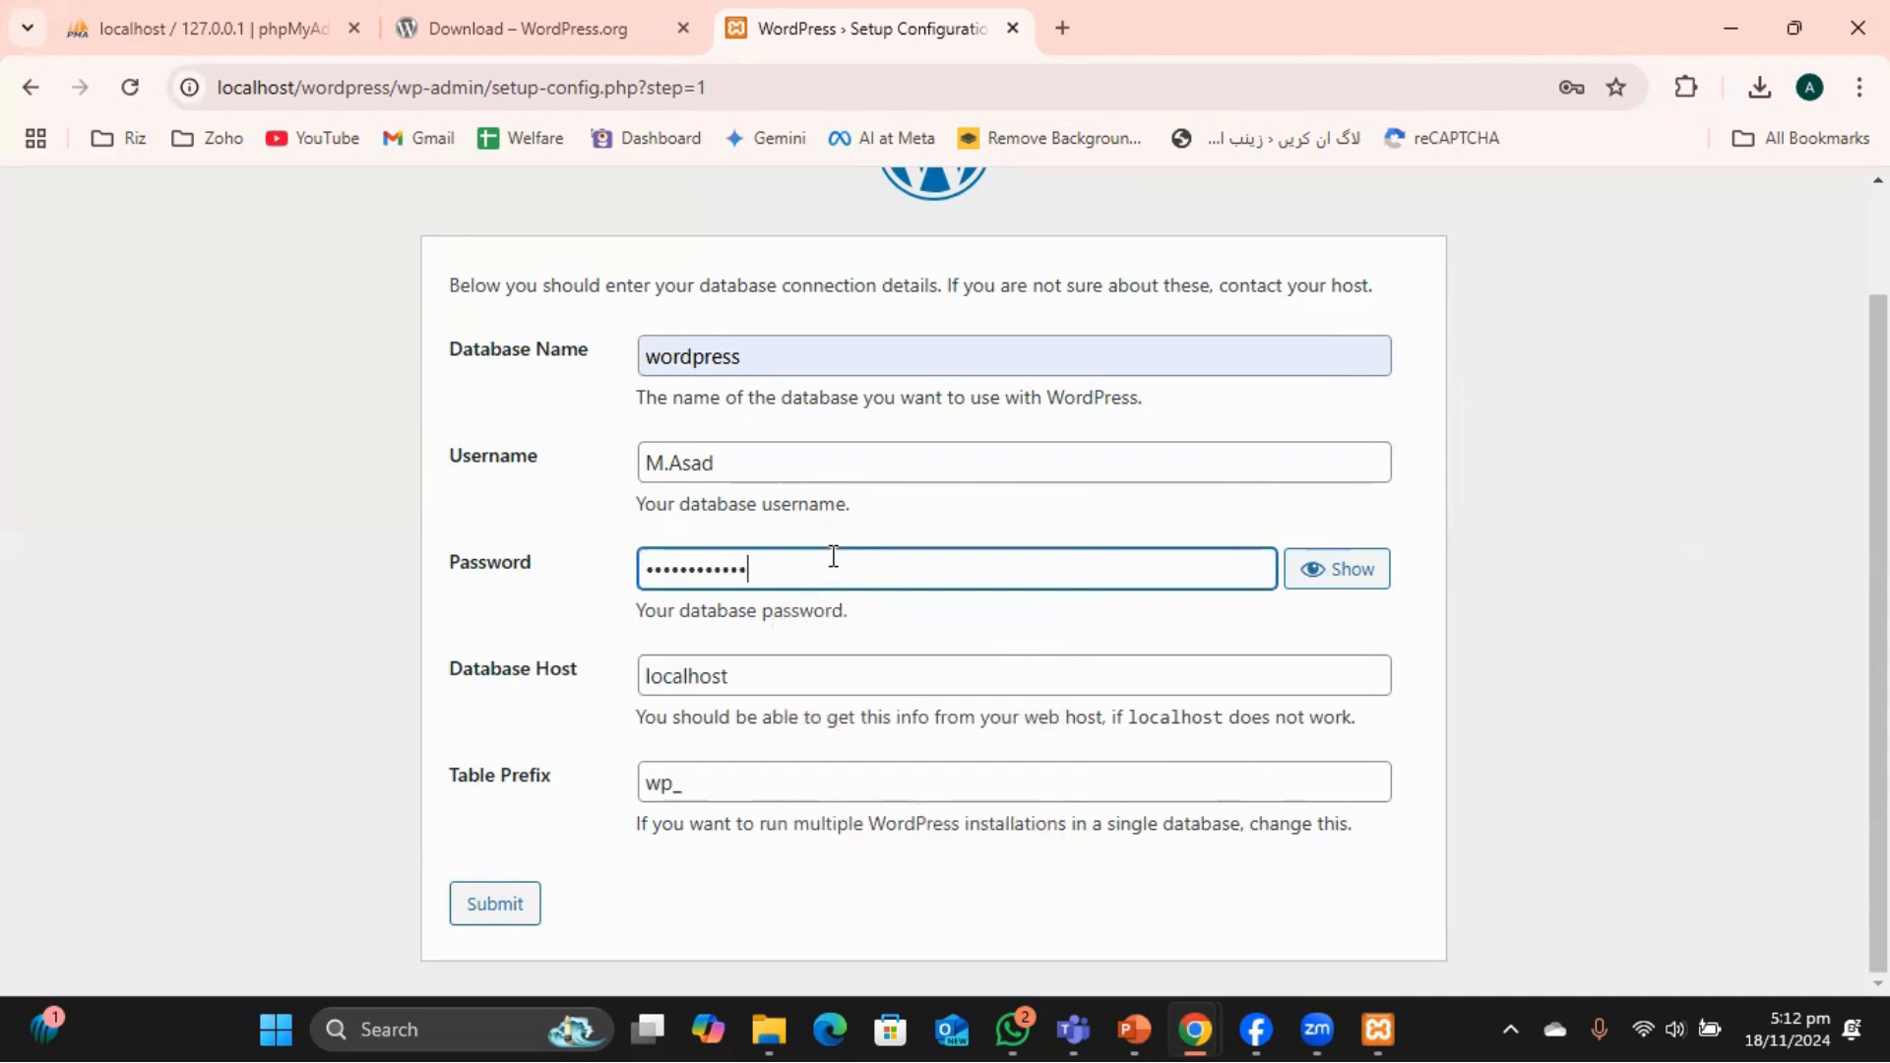
left_click(500, 905)
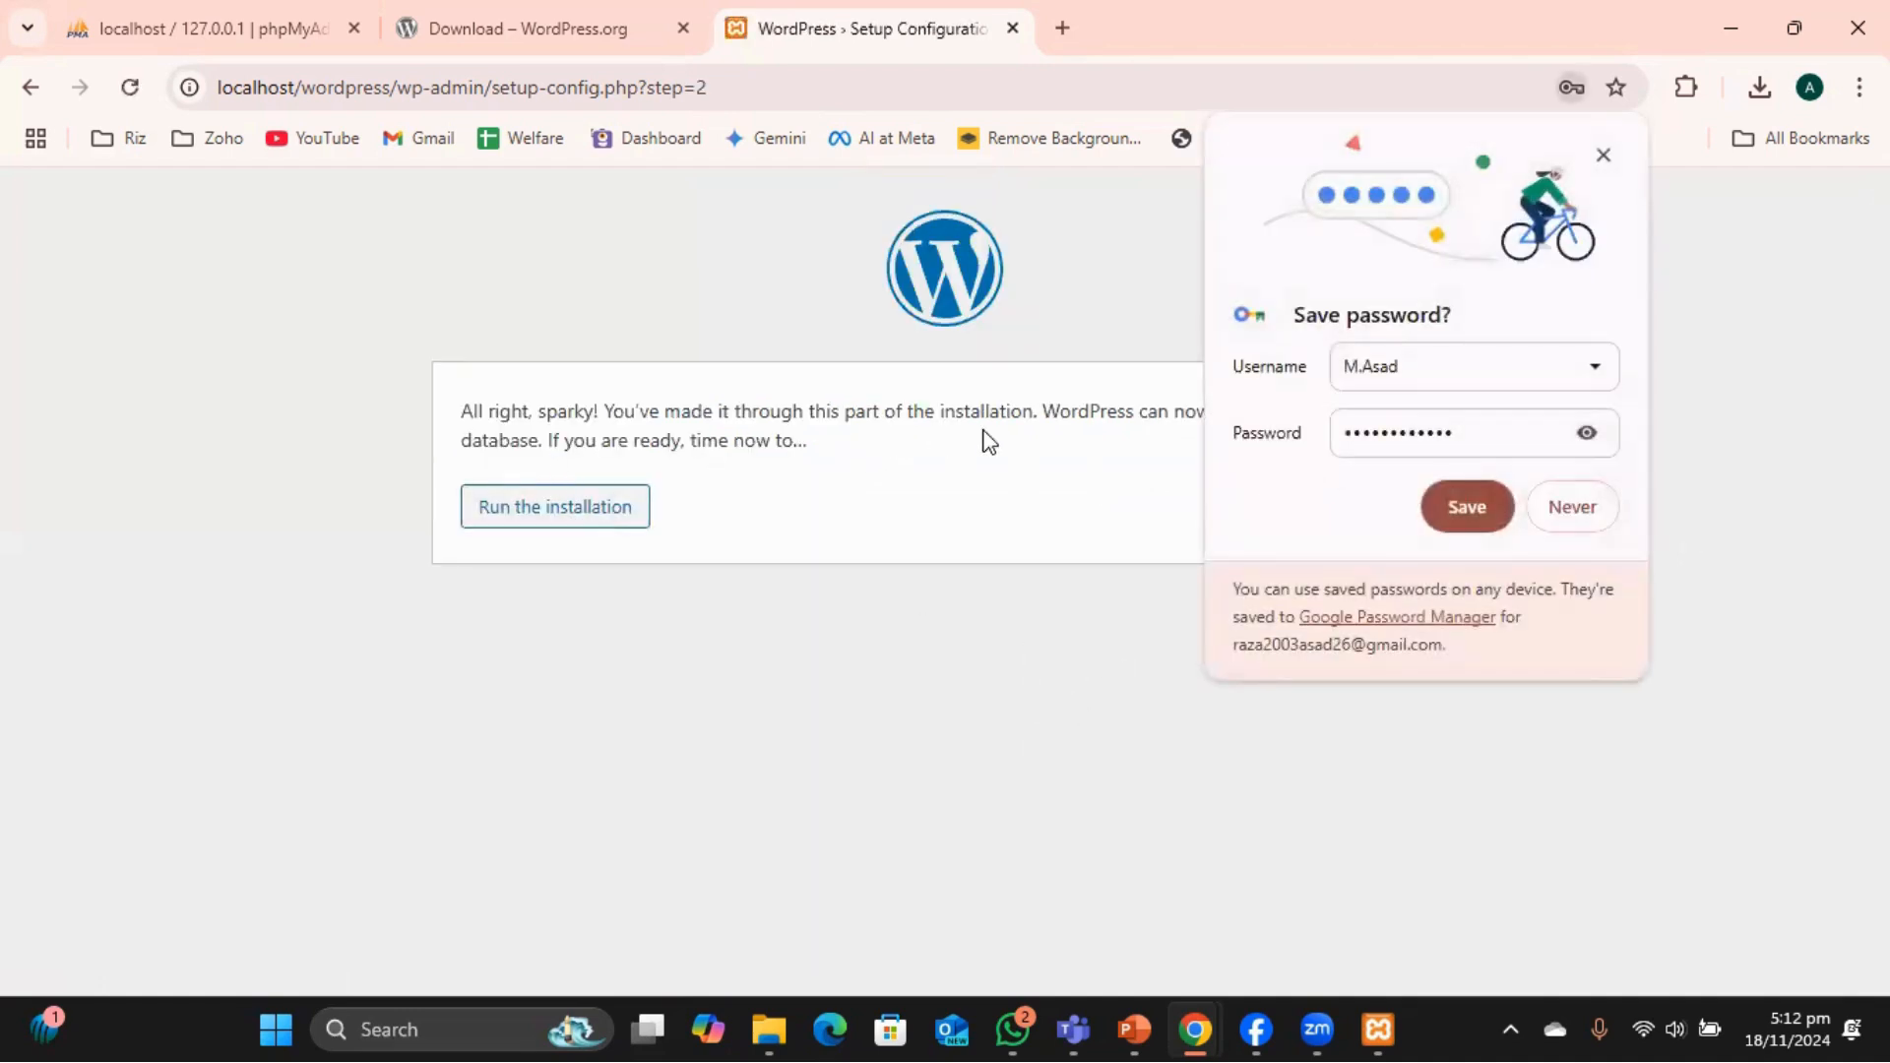
Run the installation and enter site title 'My website' and an admin username.
left_click(1466, 508)
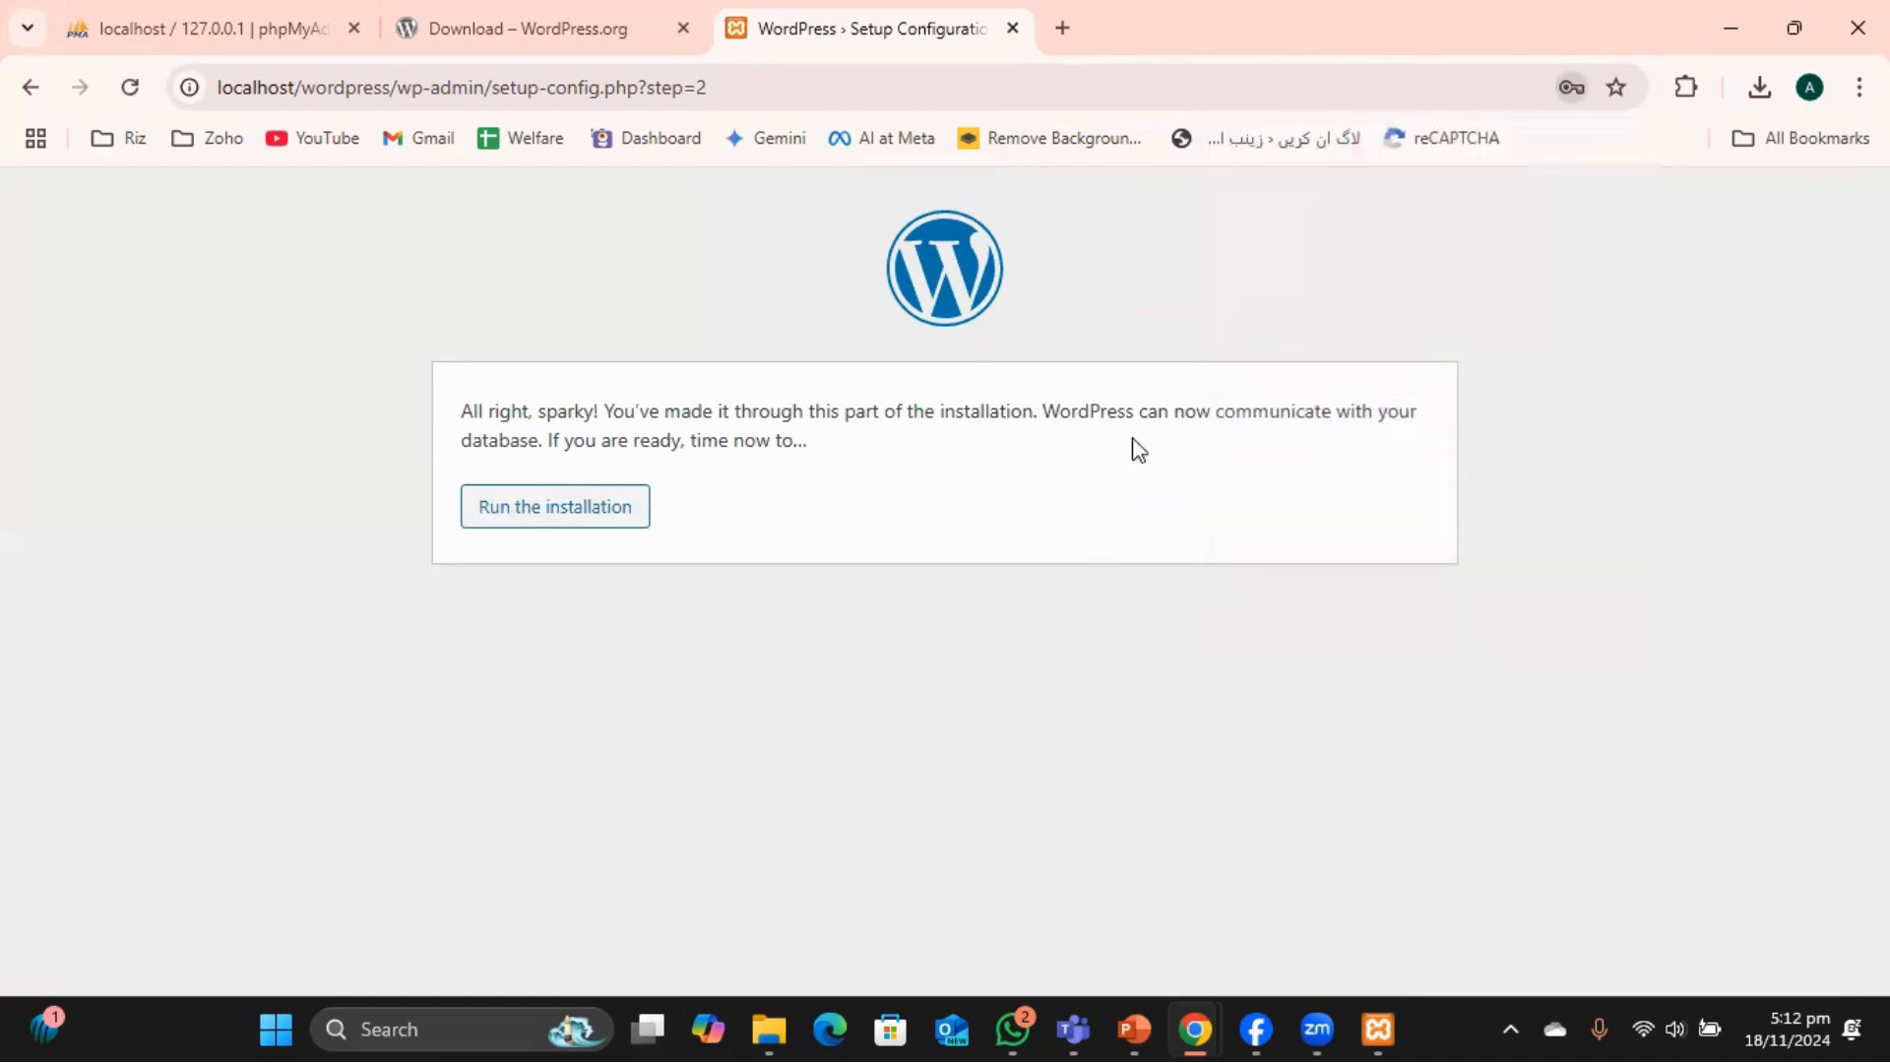
left_click(565, 517)
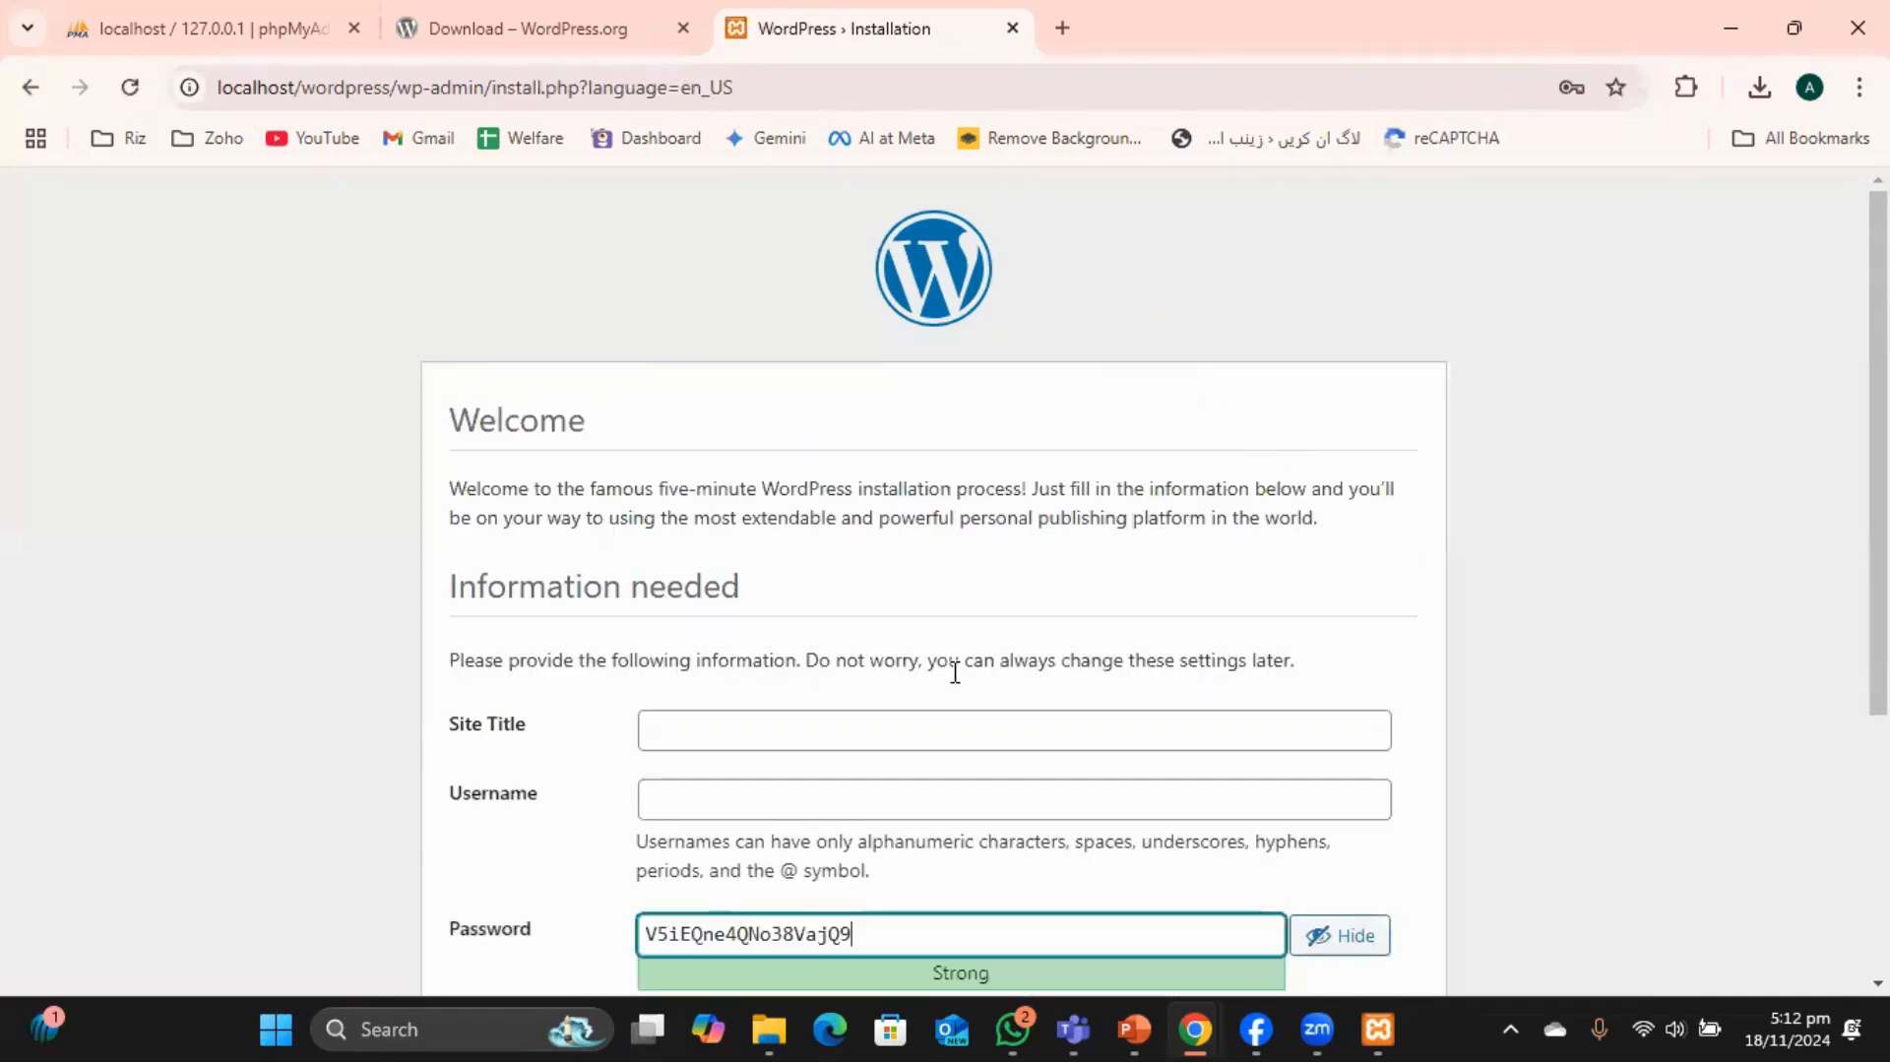
left_click(742, 439)
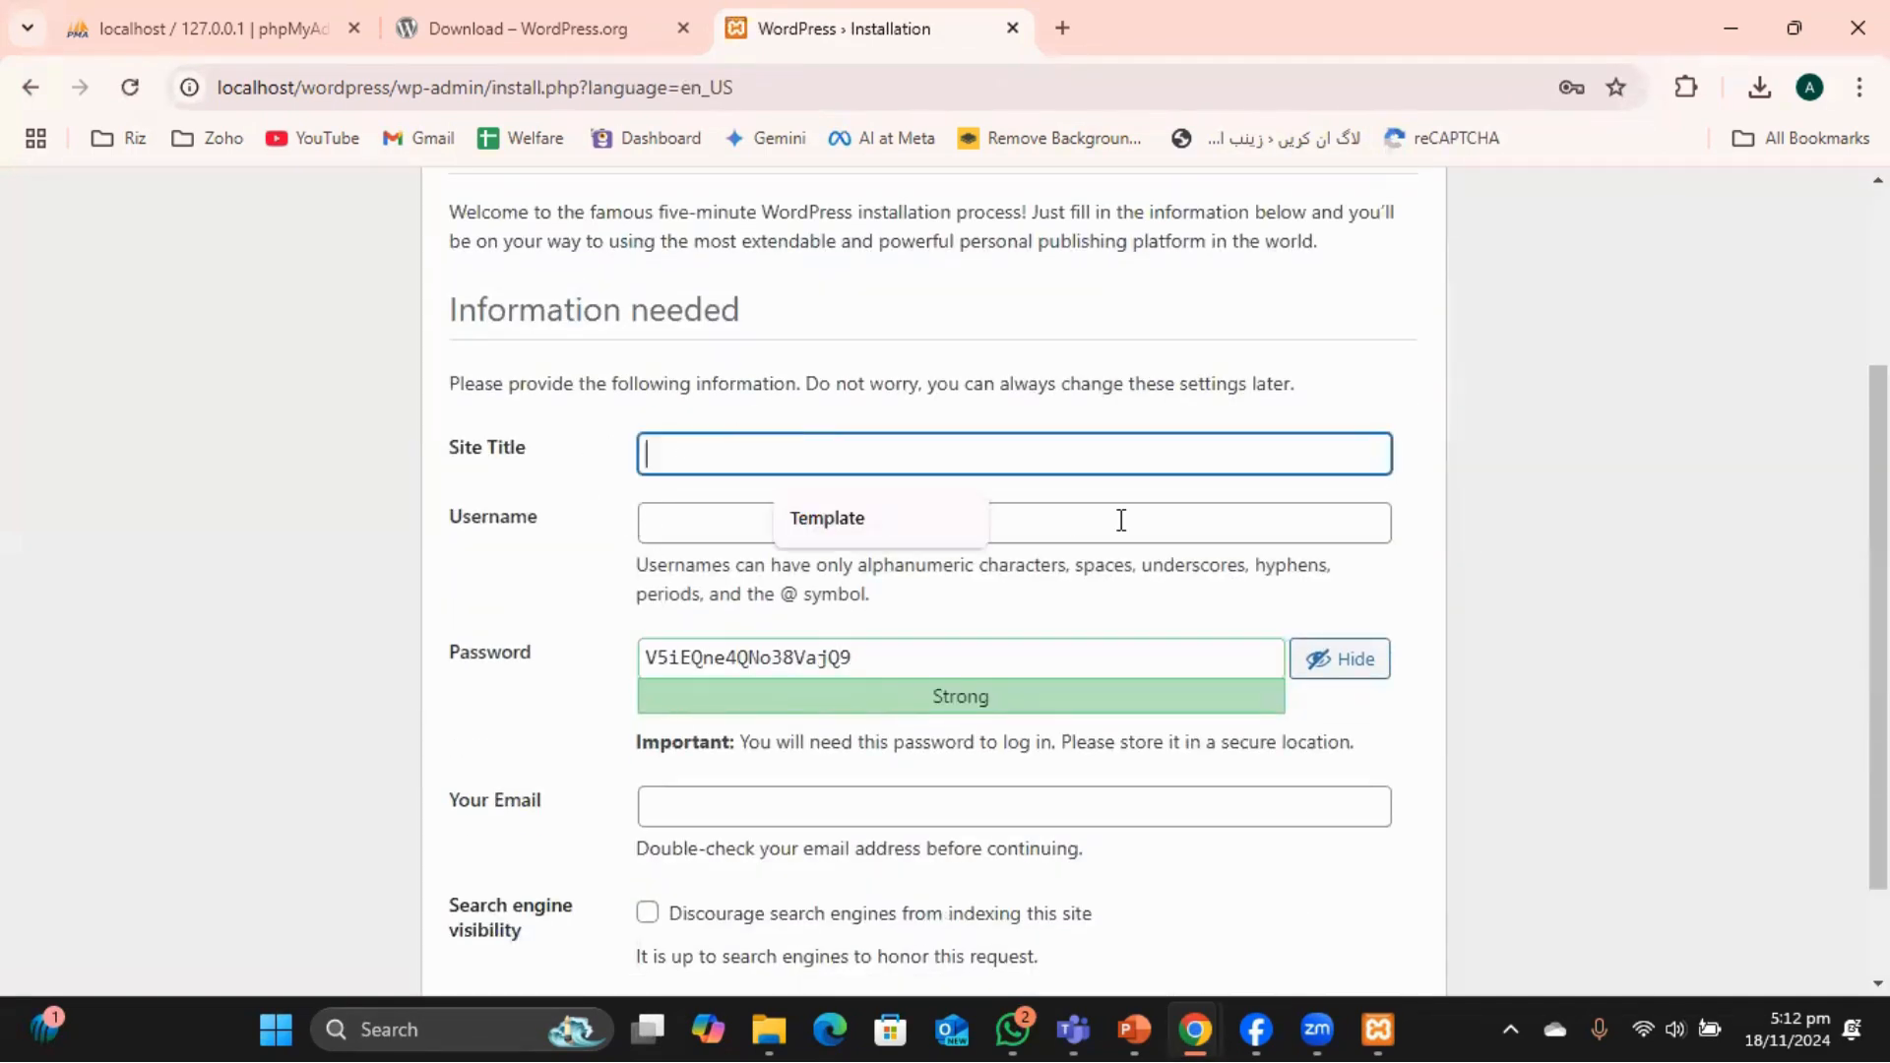
type("My website")
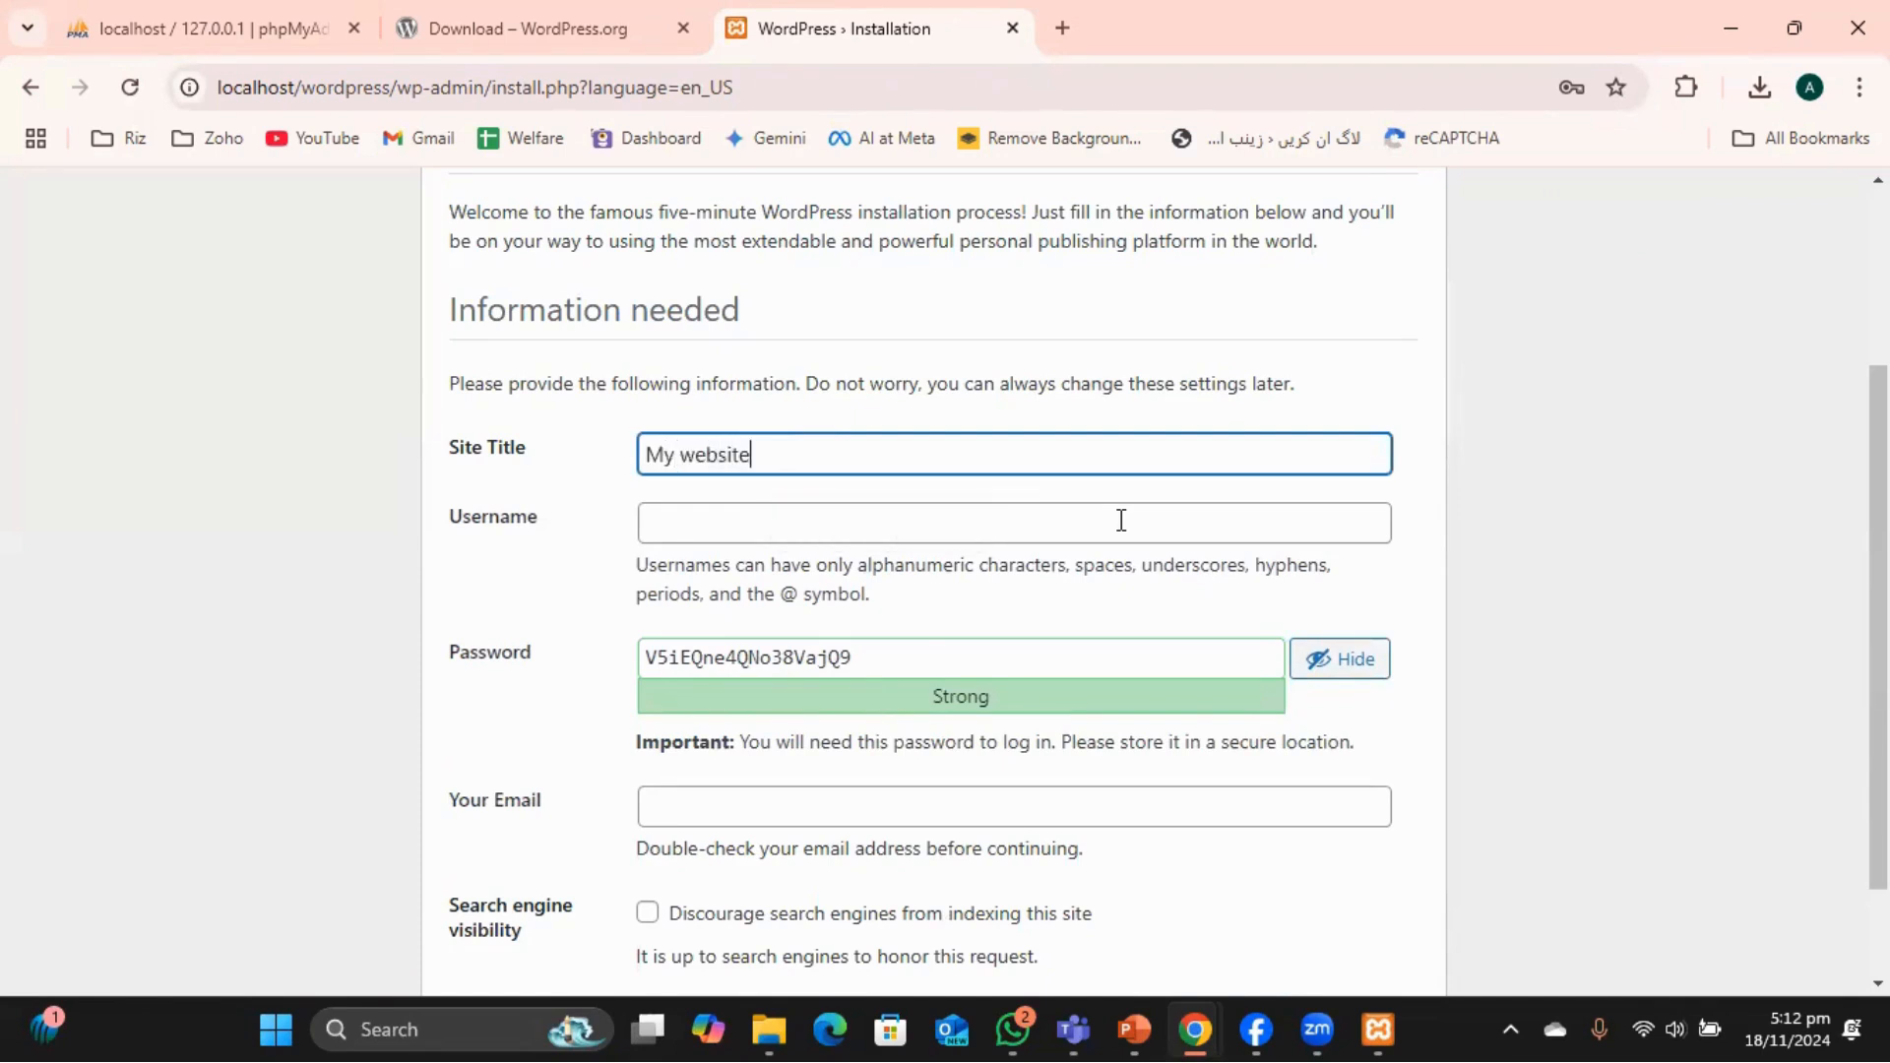
left_click(928, 529)
type("Asad.R")
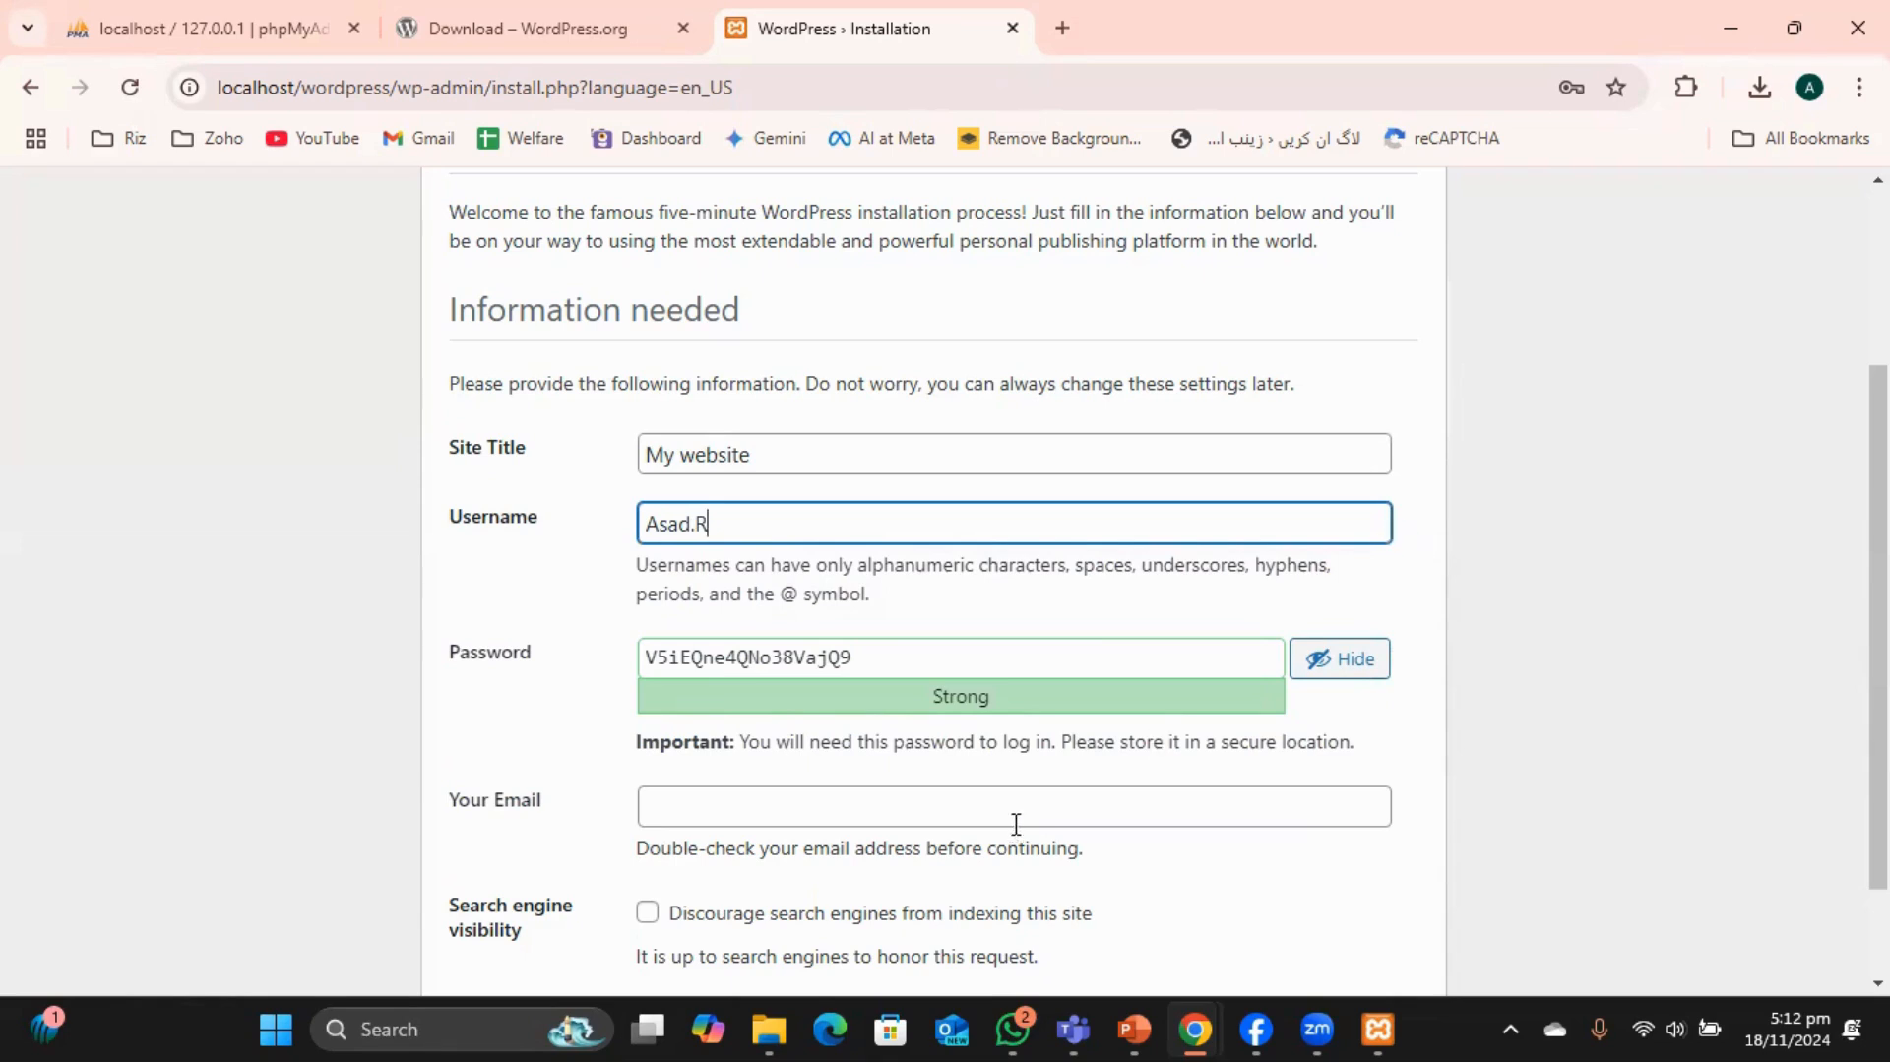
Add the suggested admin e-mail address and submit the install form to finish installing.
scroll(1068, 744, "down", 2)
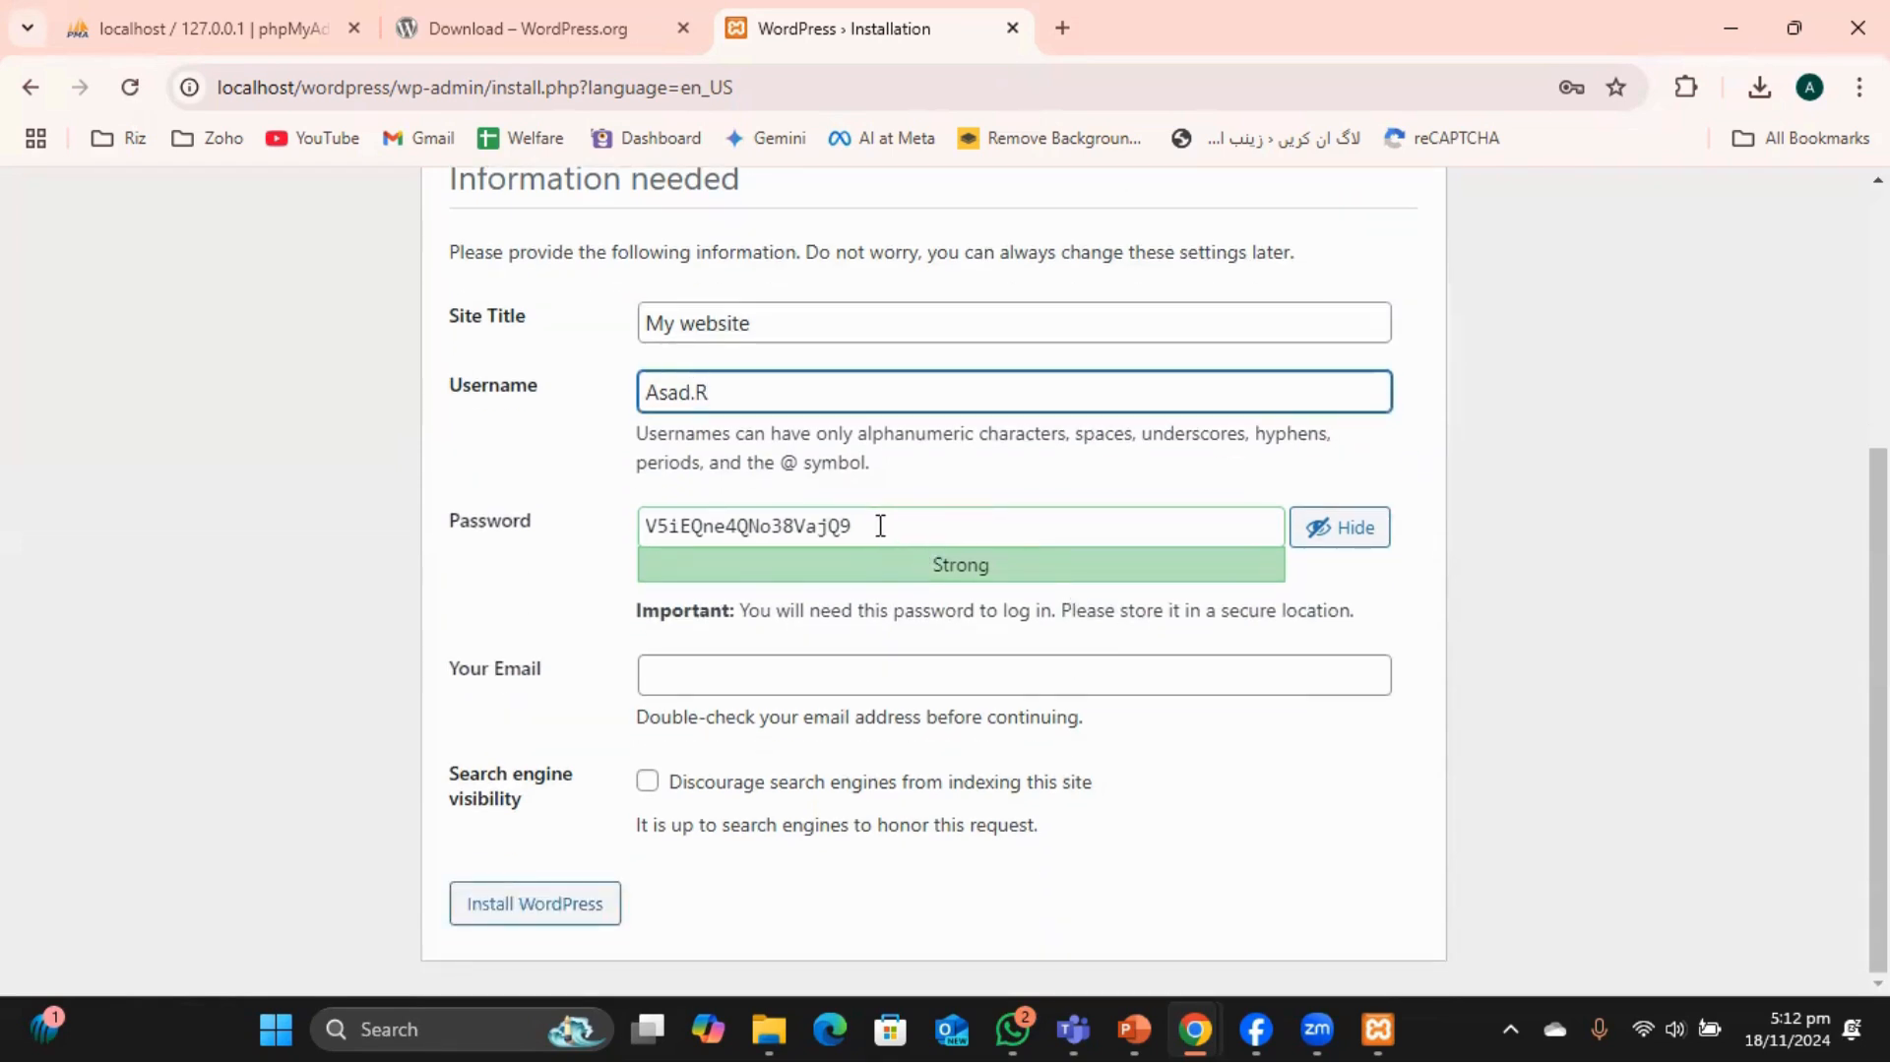
left_click(539, 906)
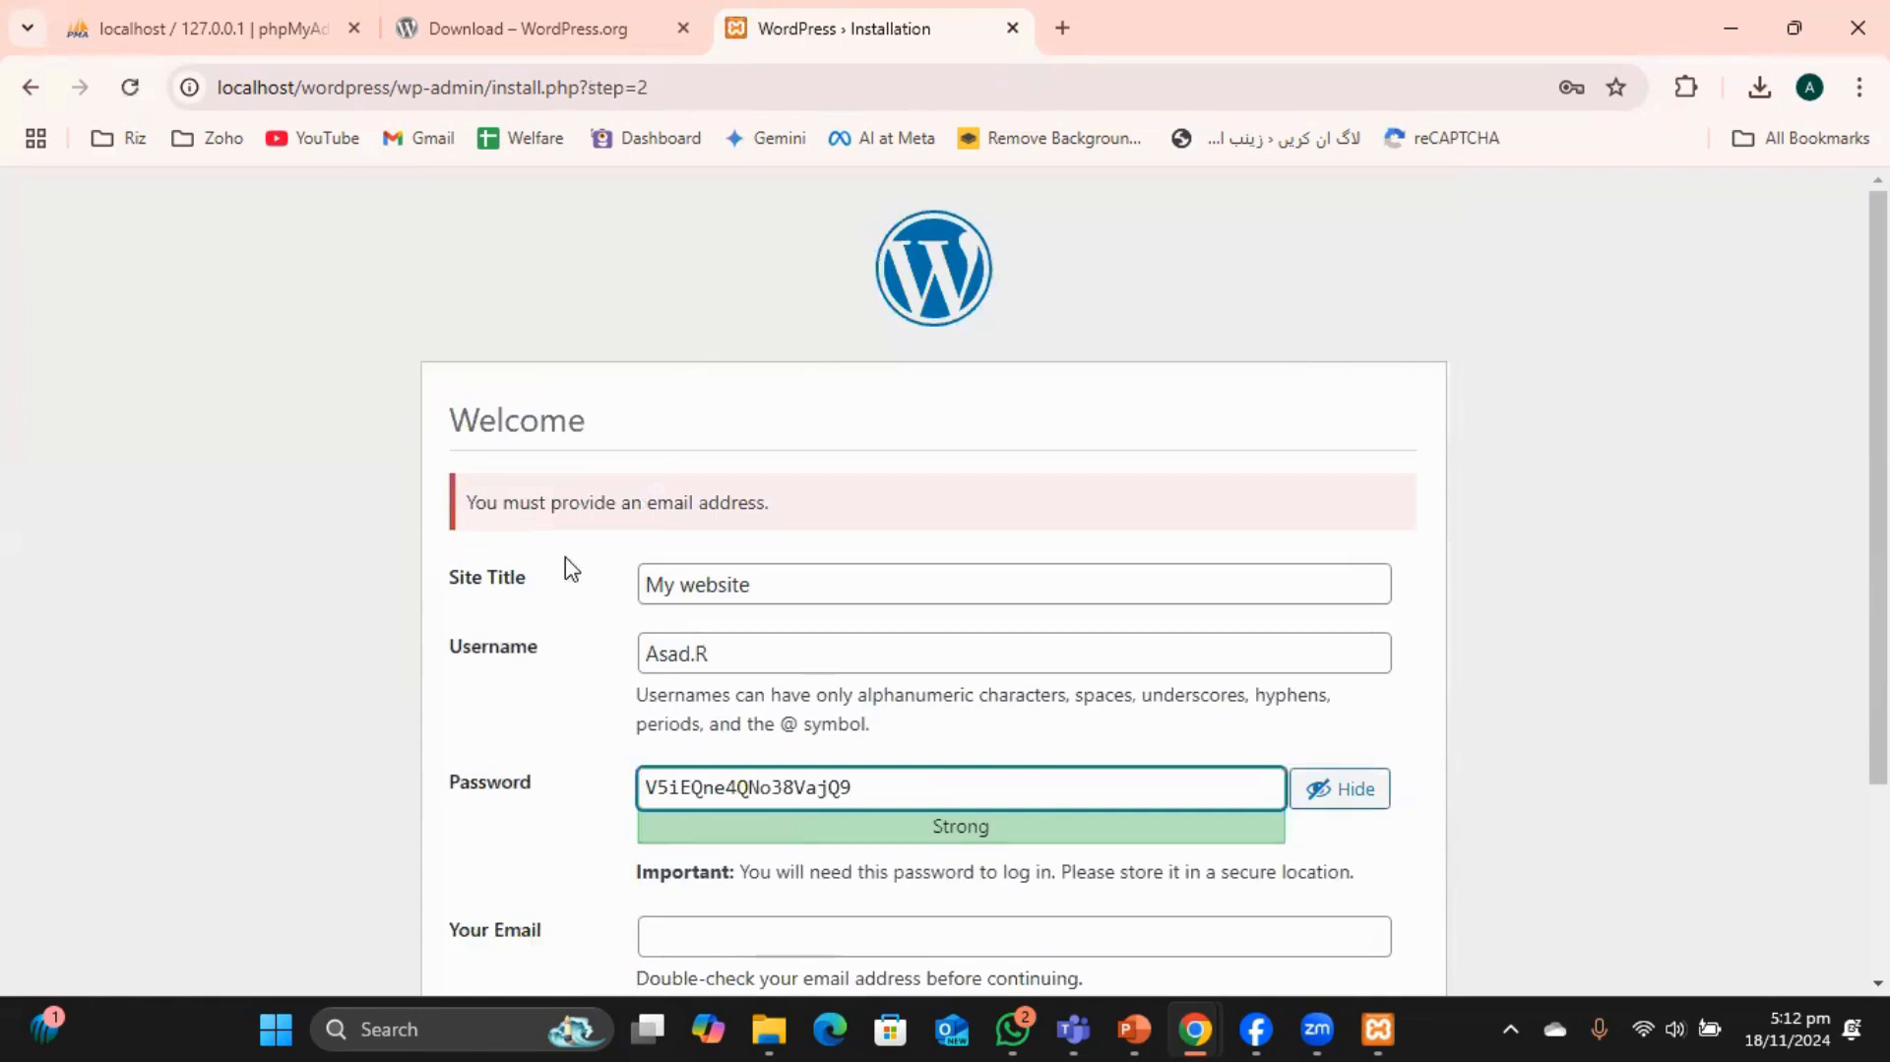
scroll(777, 528, "down", 3)
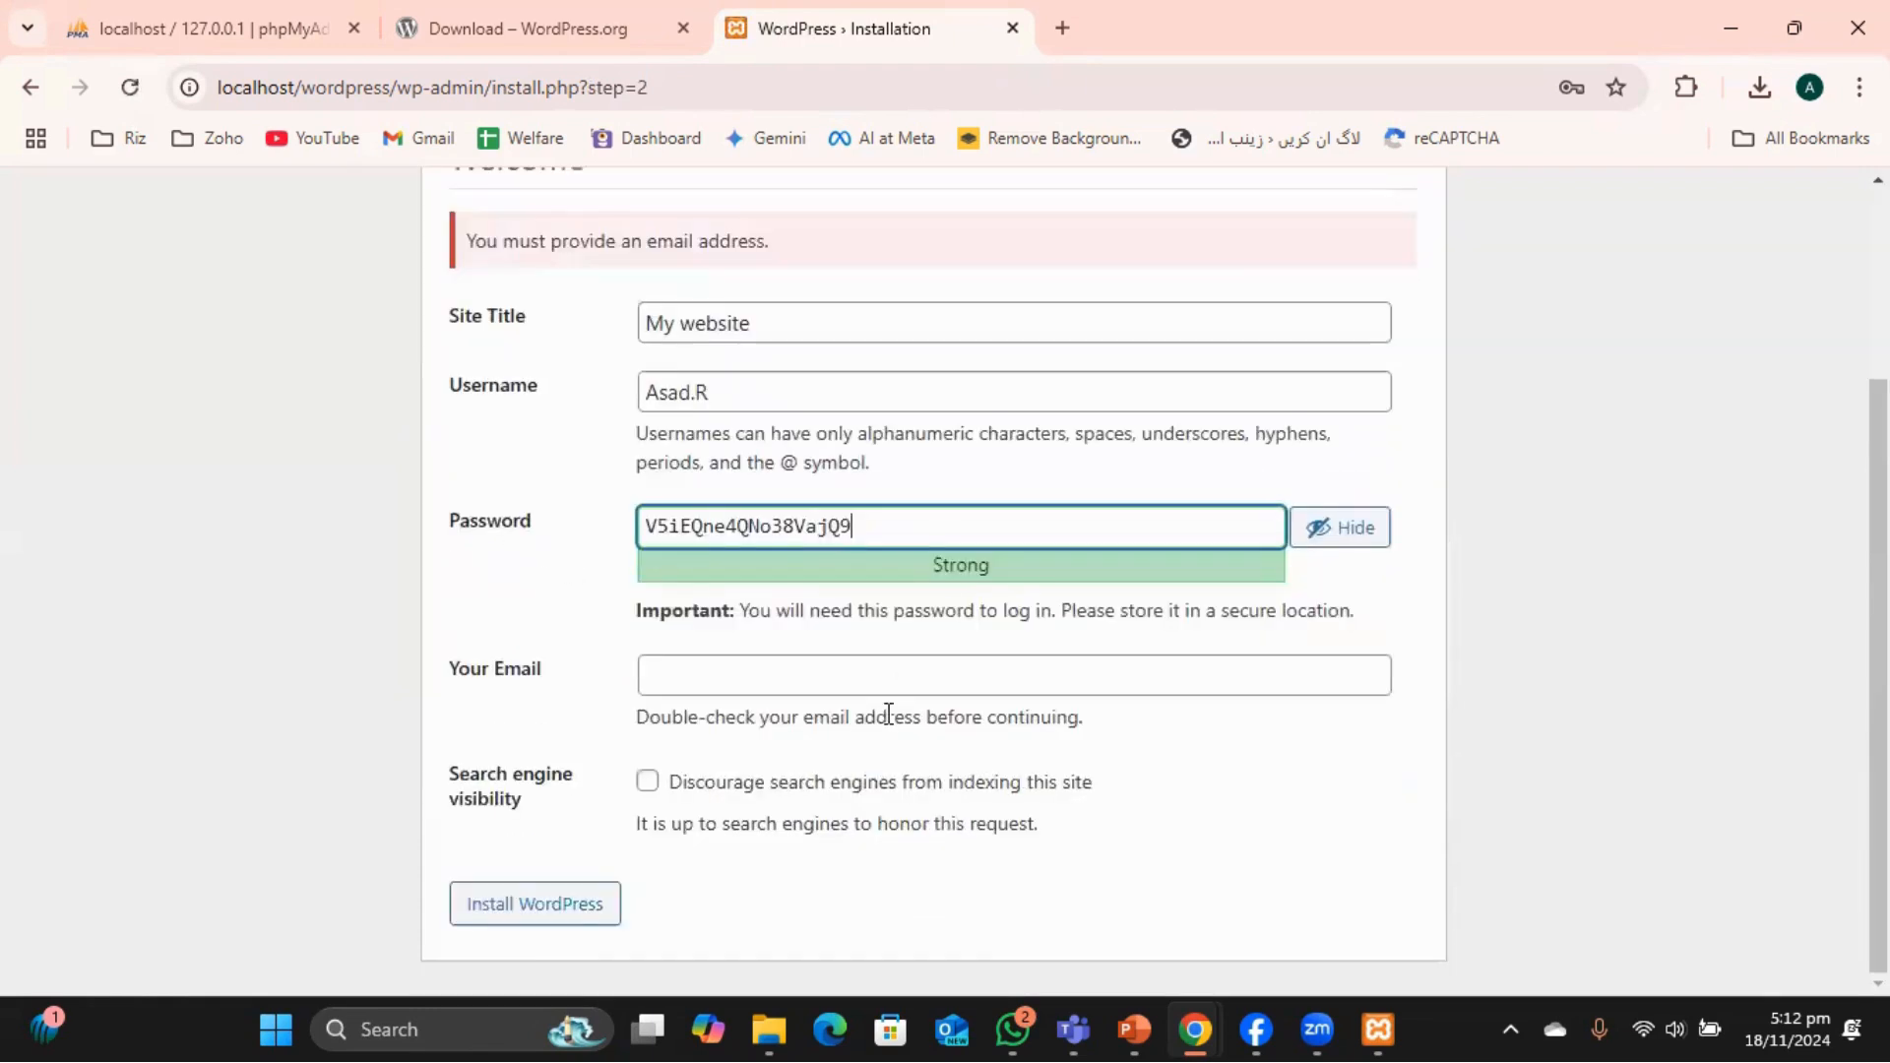
left_click(798, 680)
left_click(959, 748)
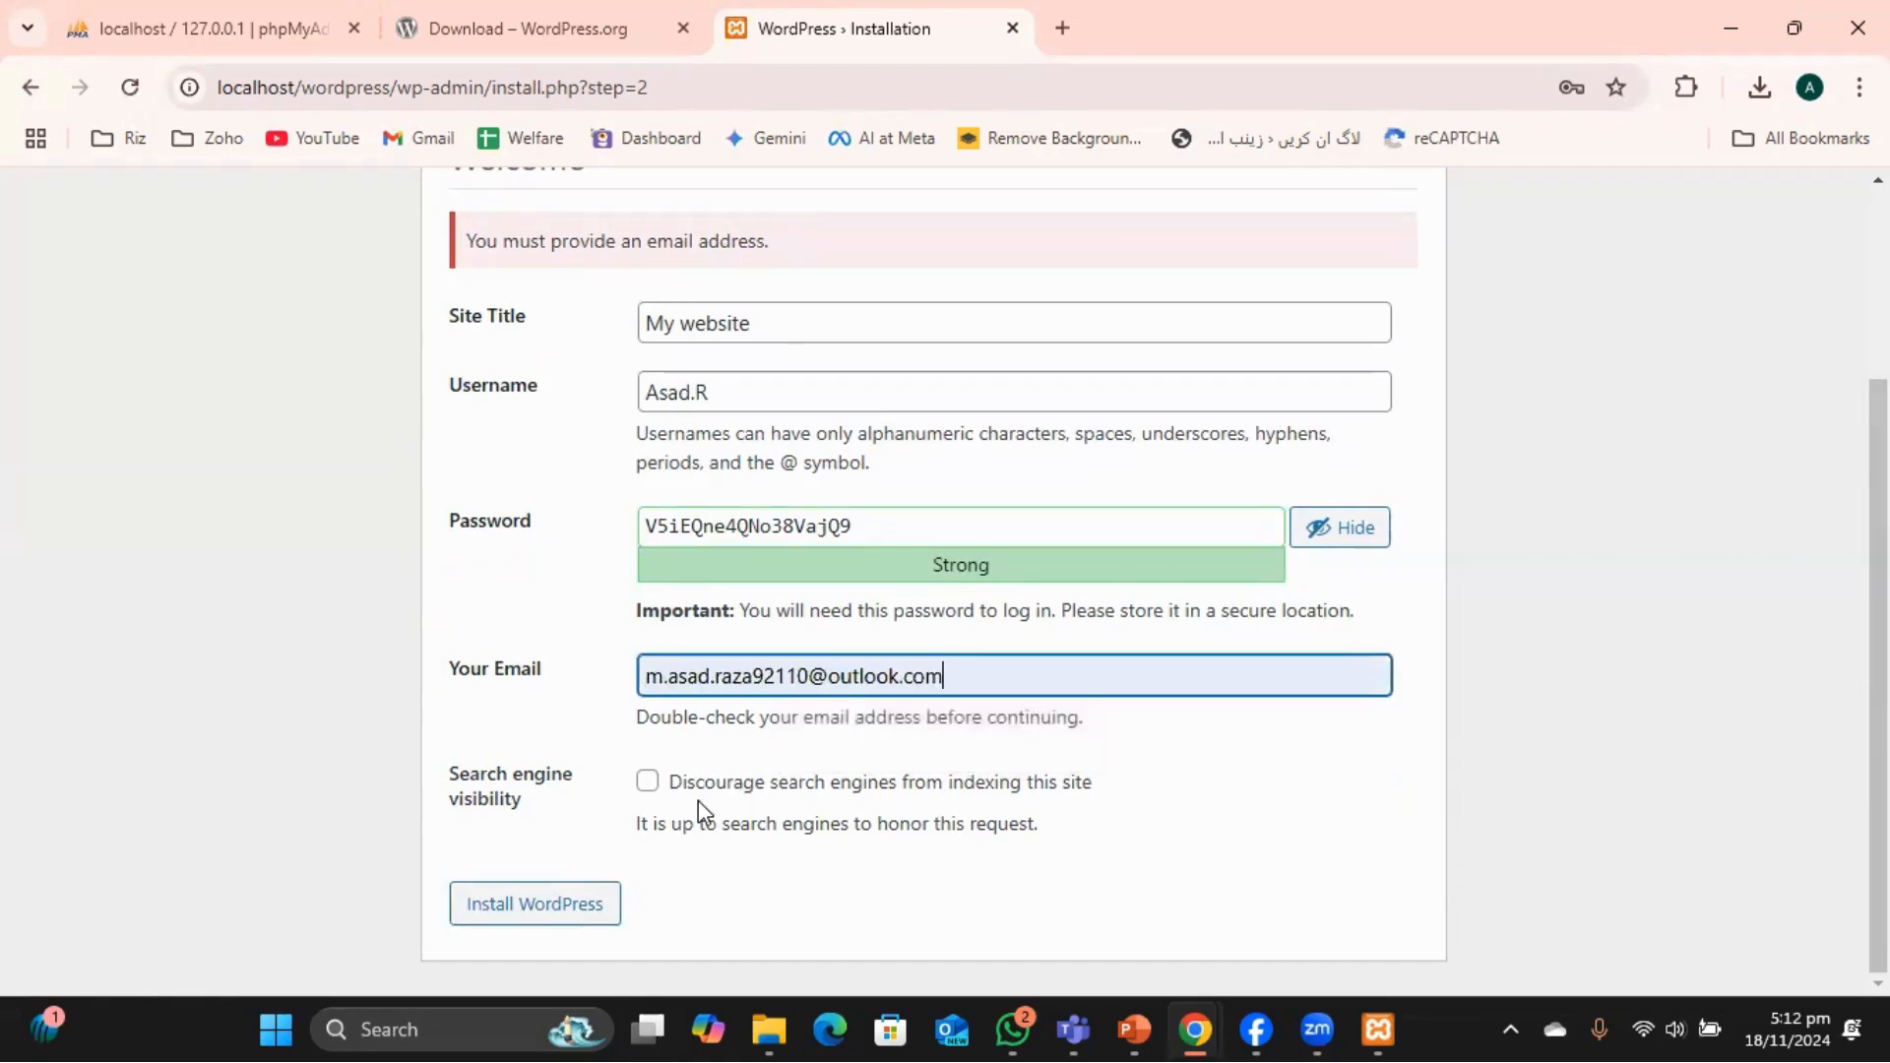
left_click(508, 915)
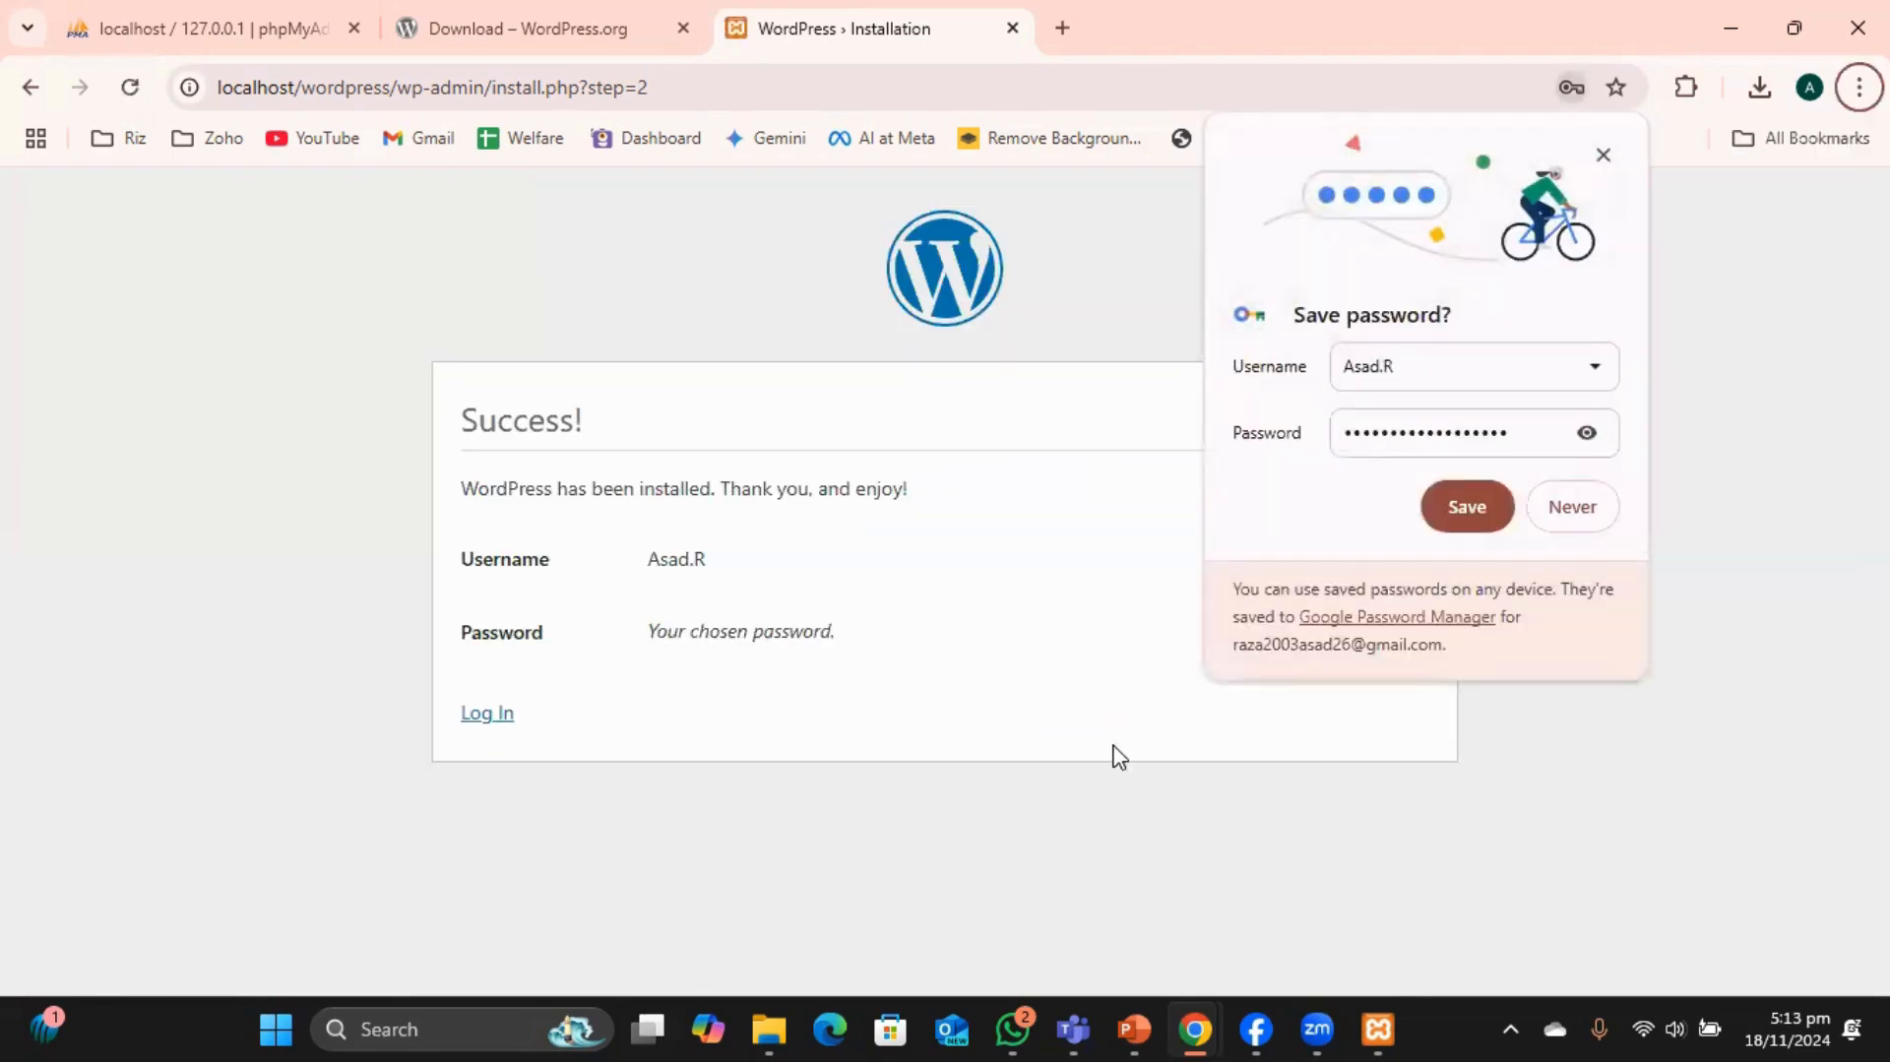
Dismiss the save-password prompt and log in to the admin Dashboard with the new account.
left_click(1472, 509)
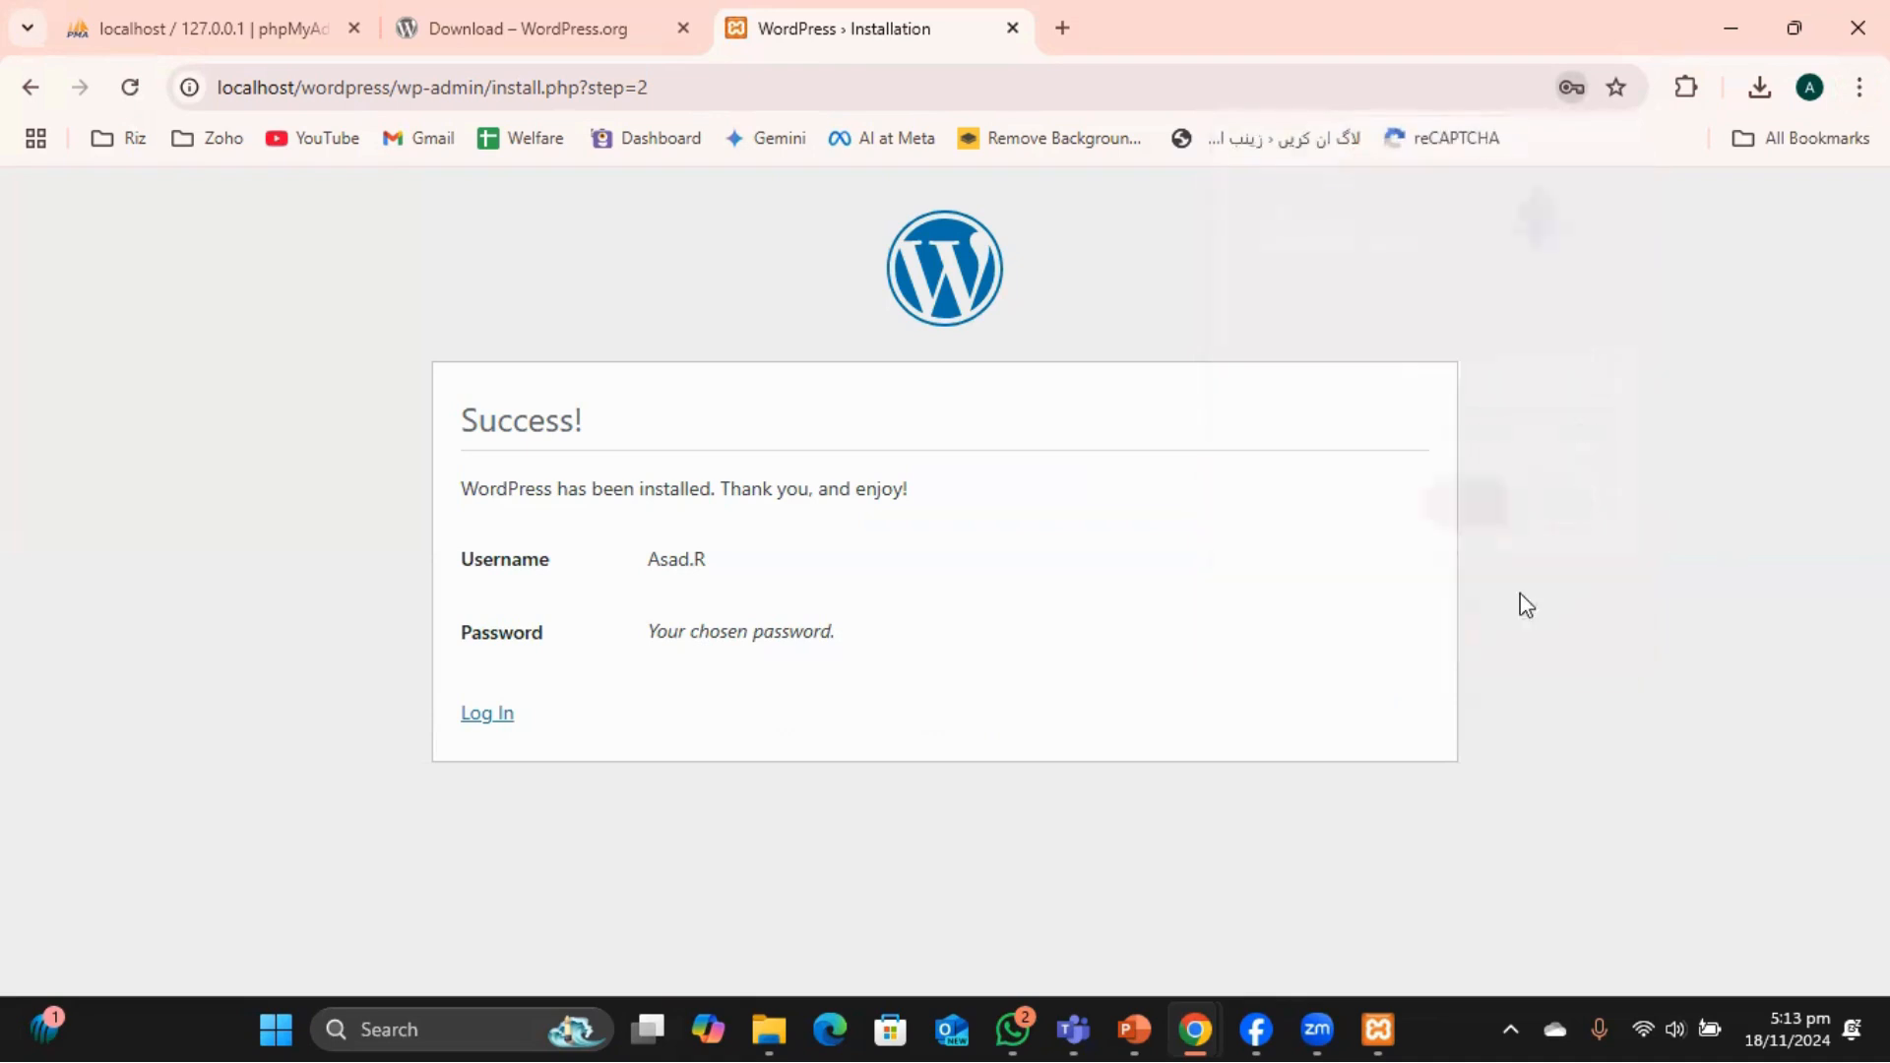
left_click(485, 723)
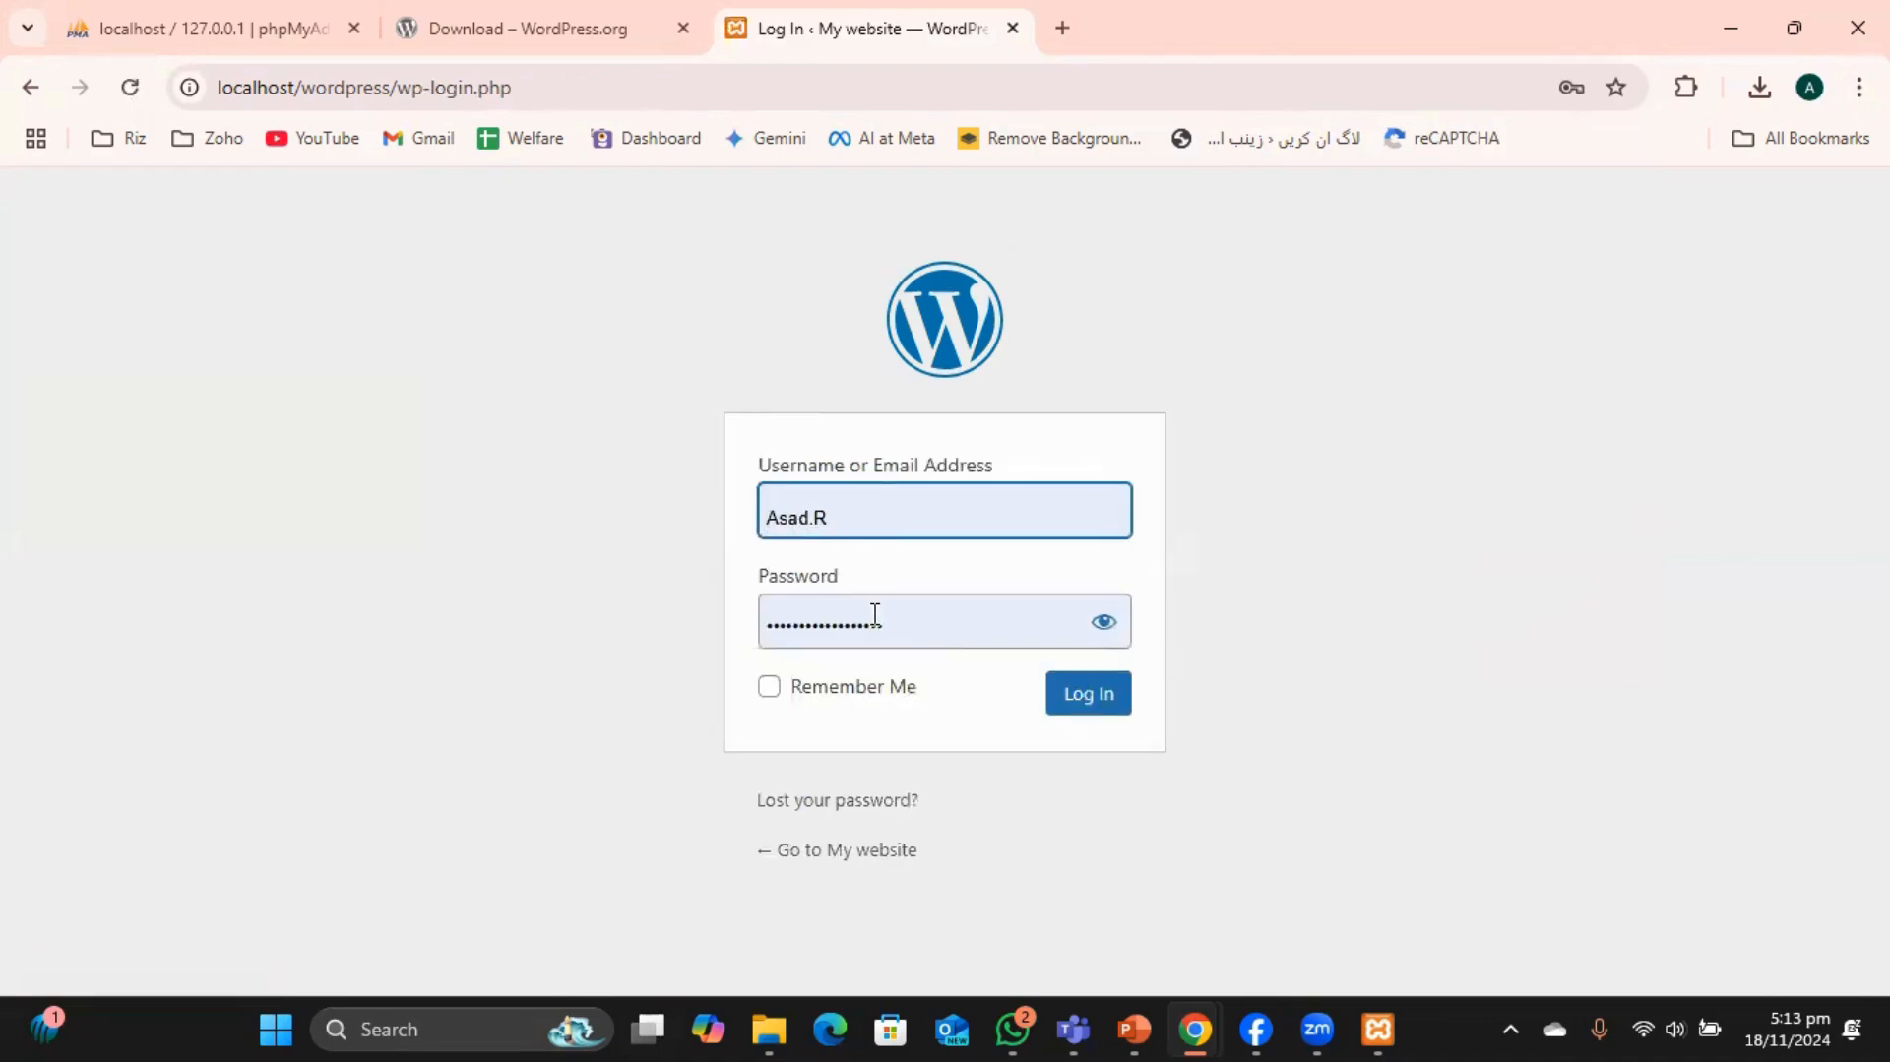
left_click(1092, 701)
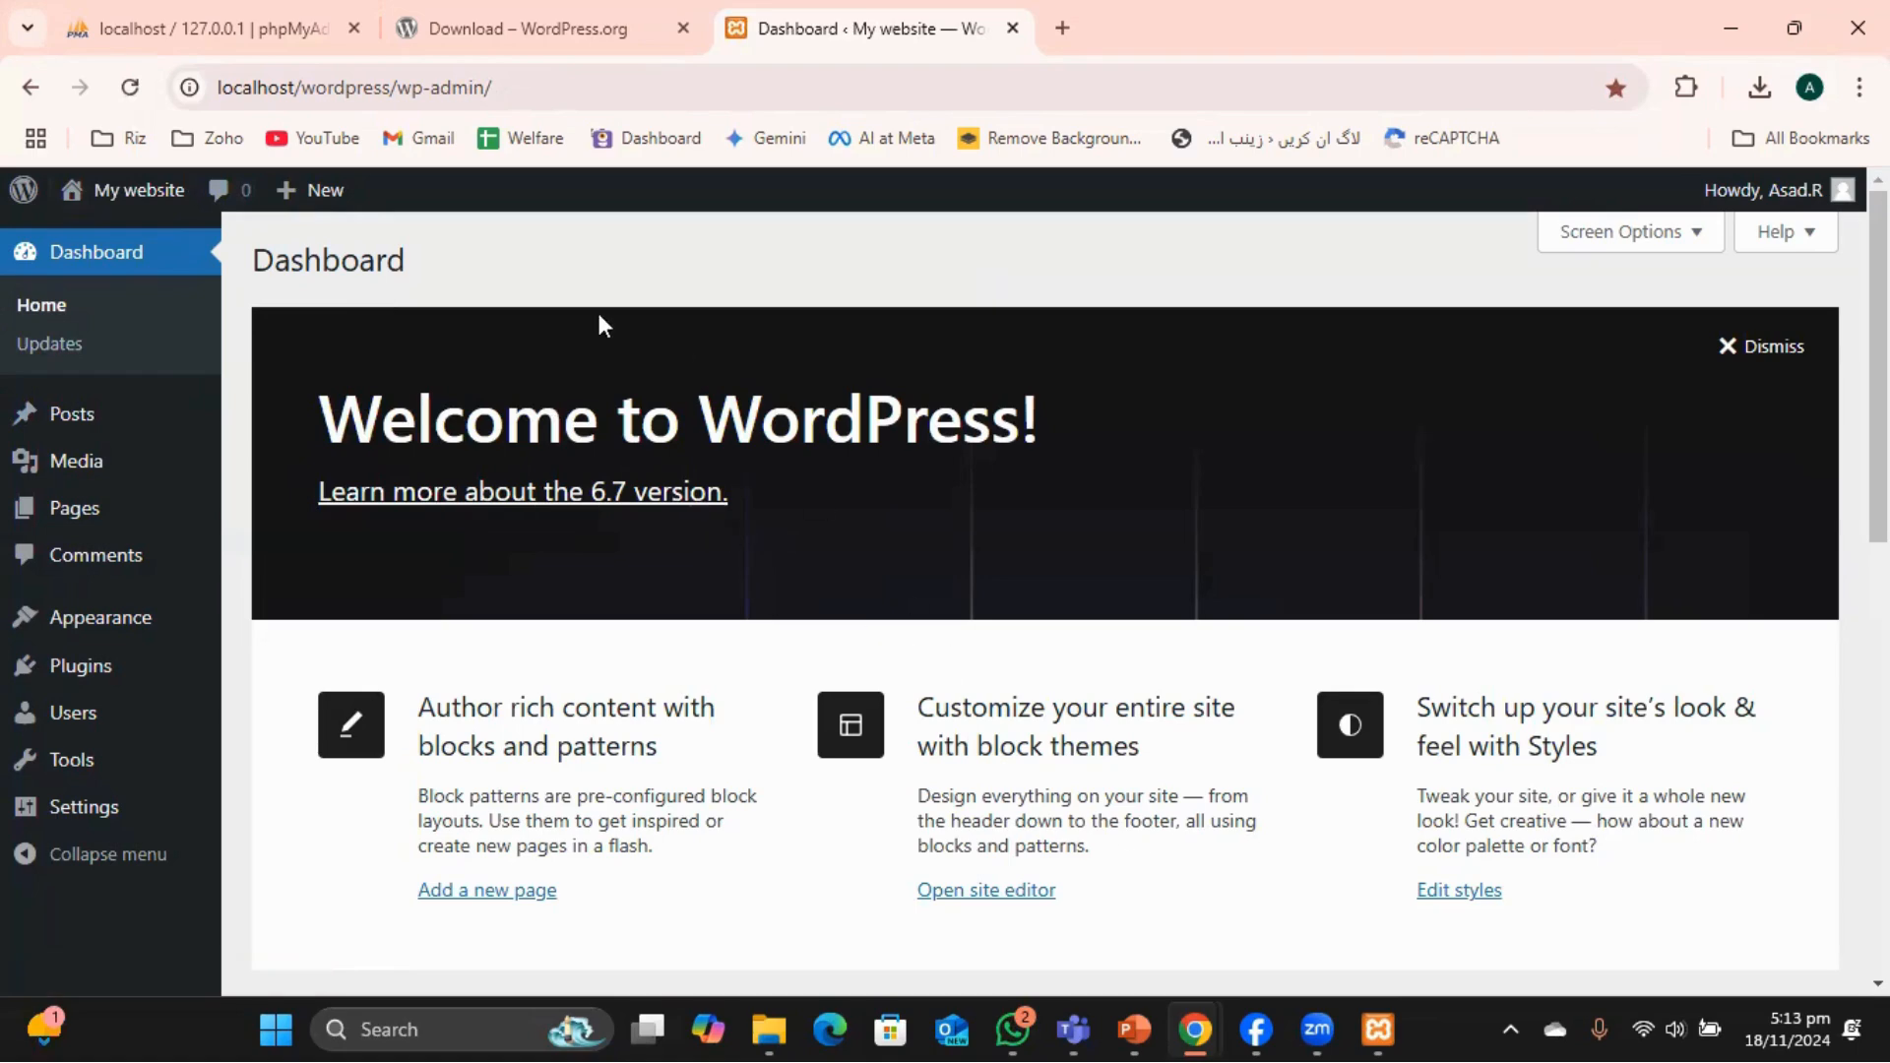
Open Visit Site from the My website admin bar menu in a new tab and view it.
mouse_move(138, 190)
right_click(101, 241)
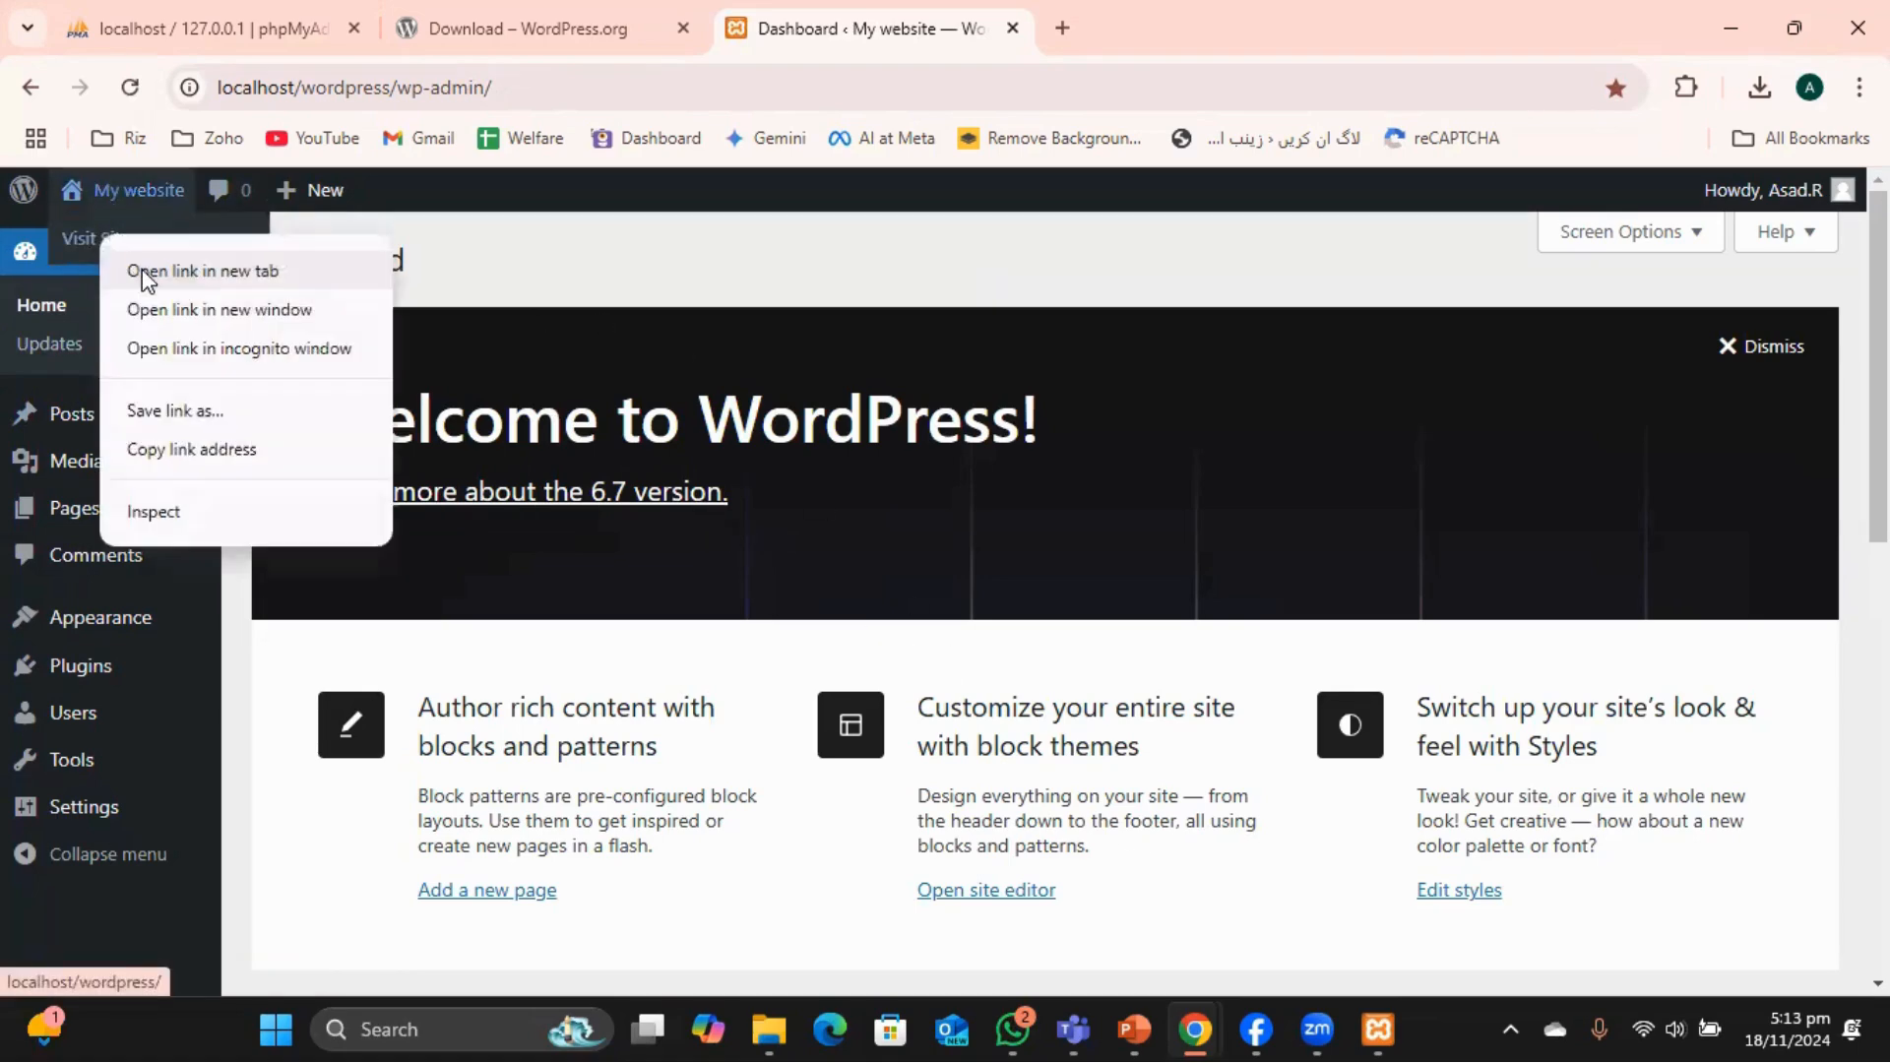
left_click(147, 268)
left_click(1177, 39)
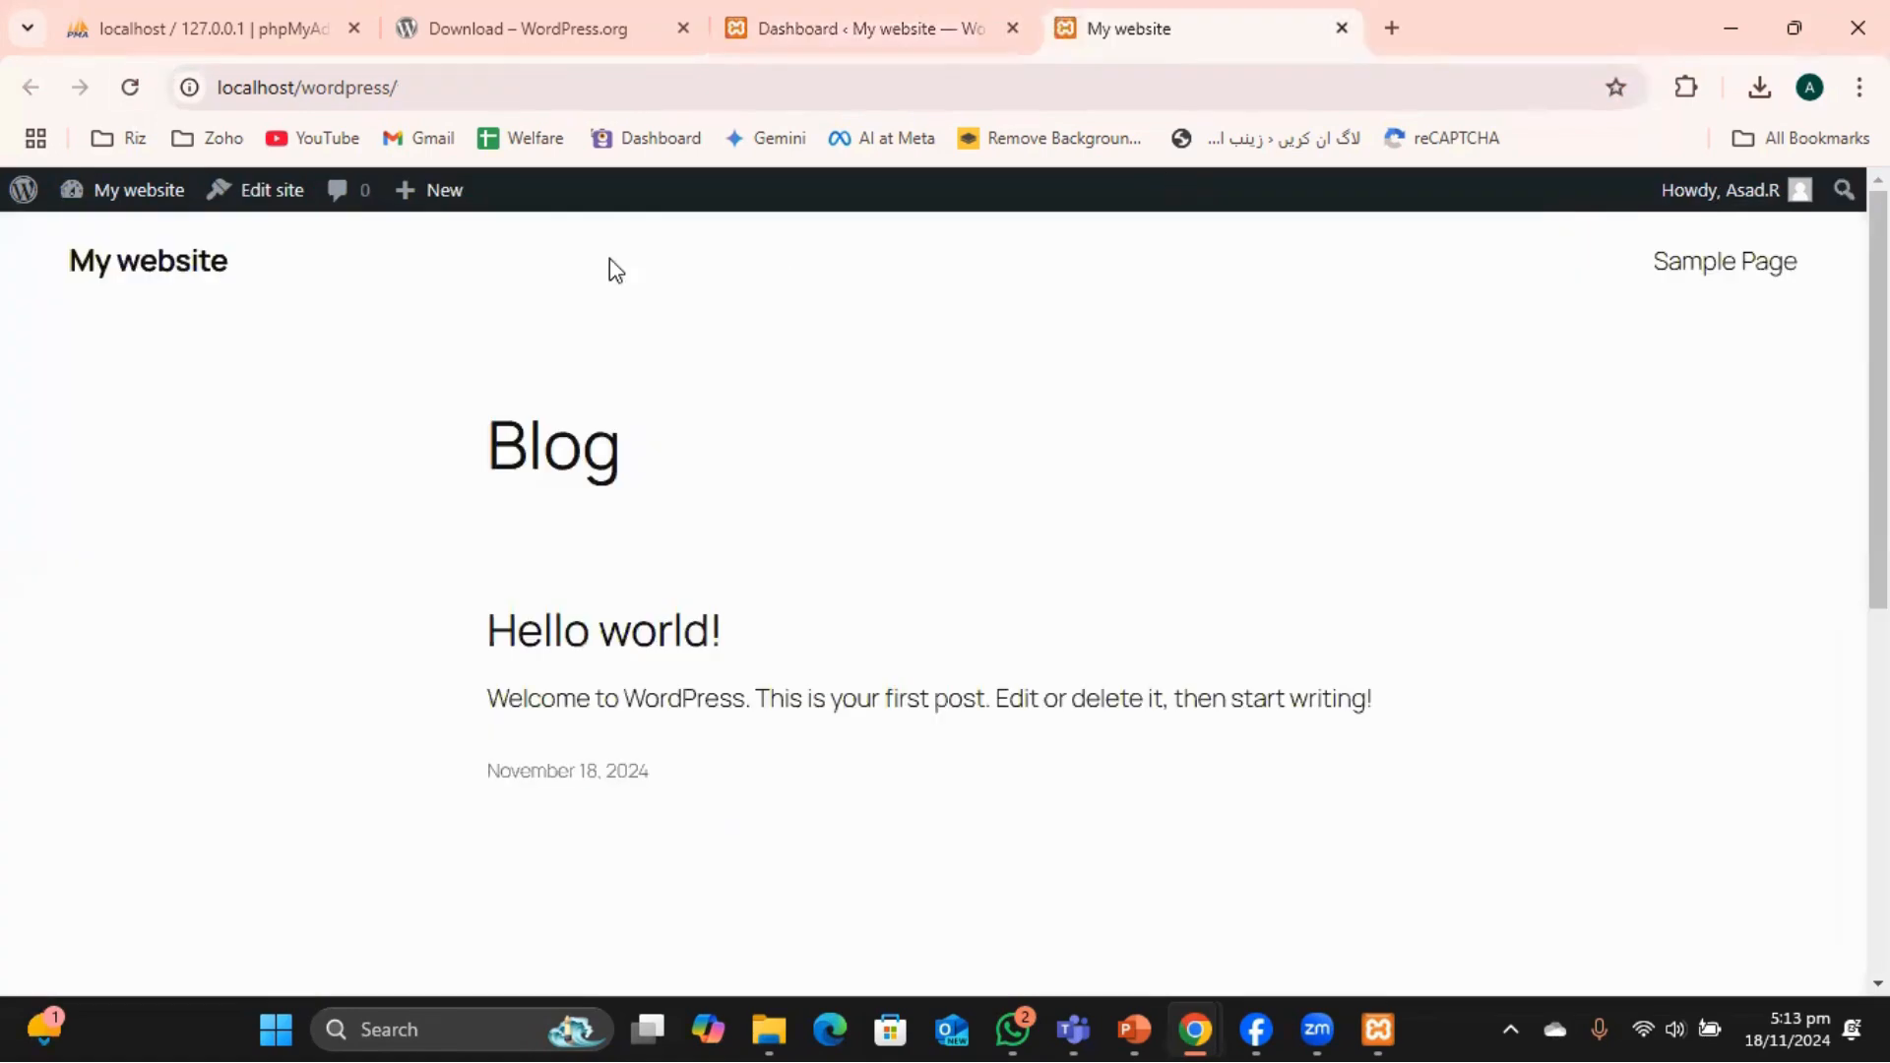
scroll(961, 541, "down", 4)
scroll(917, 405, "up", 4)
Switch between the Dashboard and front-page tabs, browsing the Blog with the Hello world! post.
left_click(862, 44)
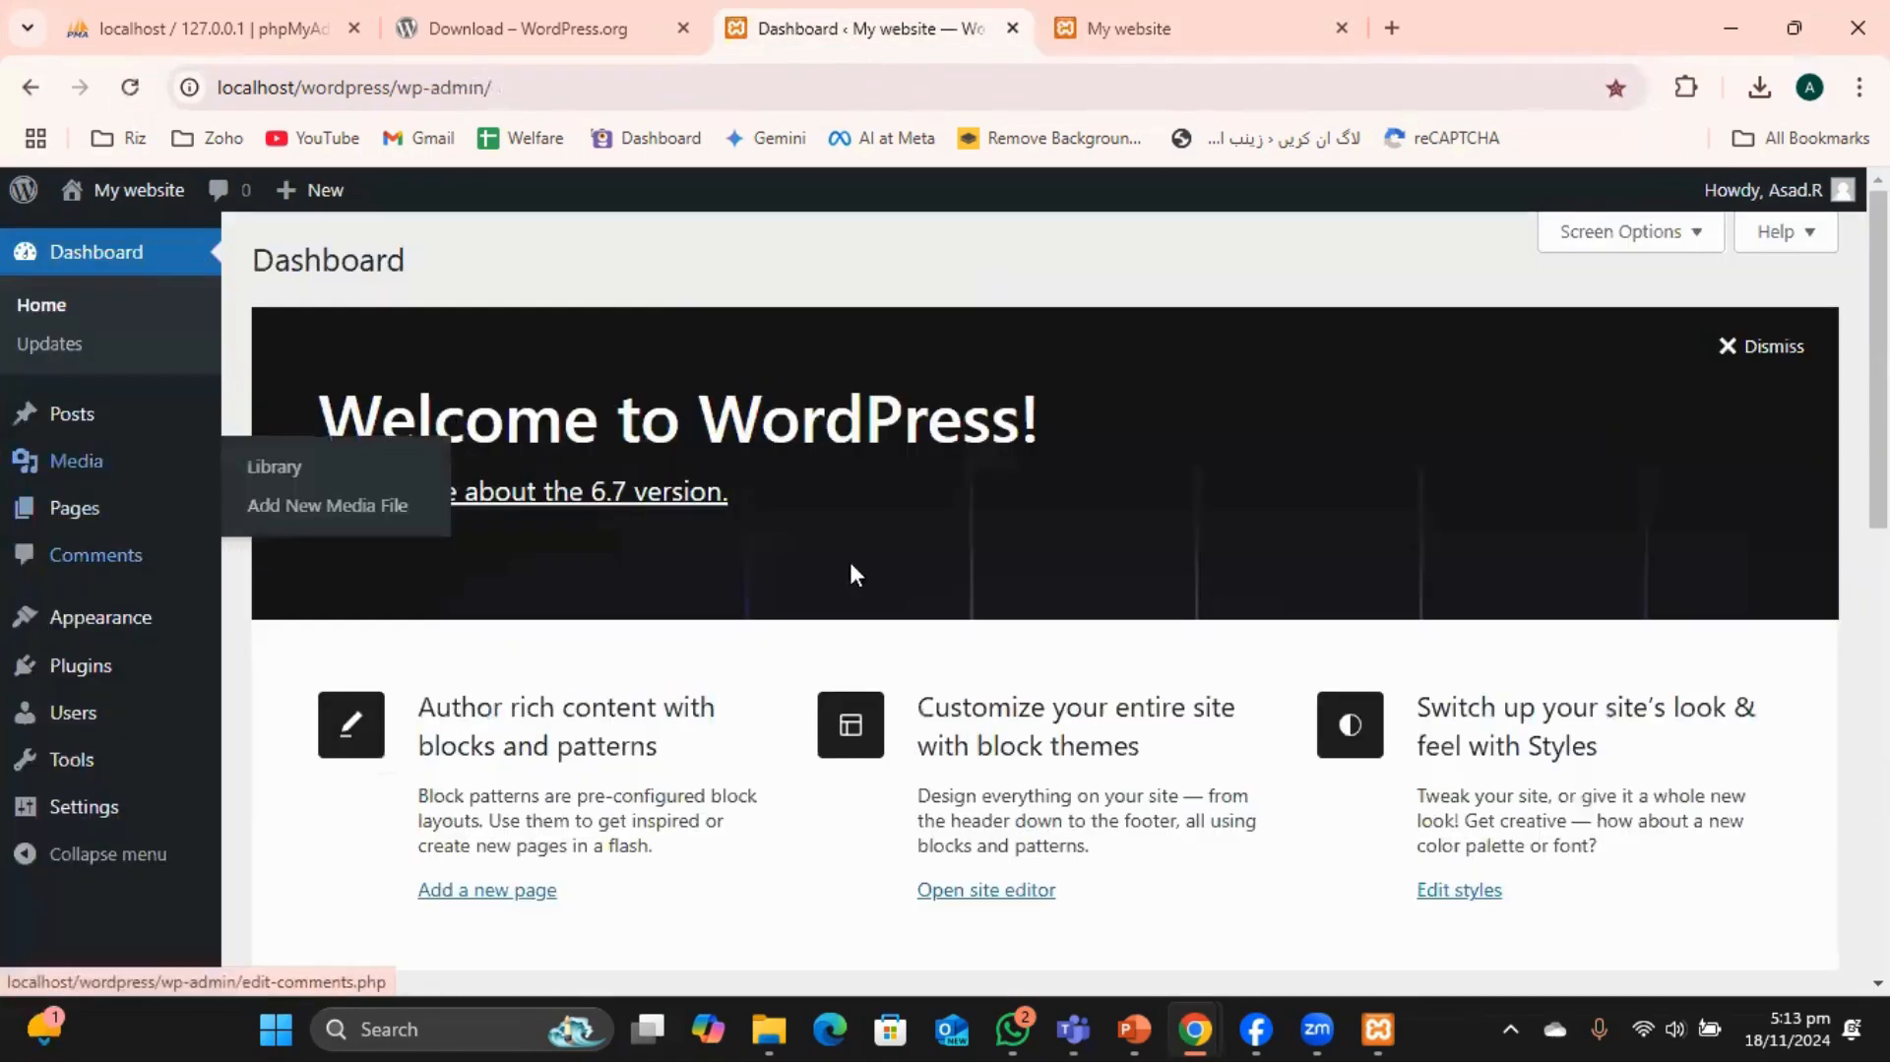
left_click(1122, 30)
scroll(907, 622, "down", 3)
scroll(926, 640, "down", 3)
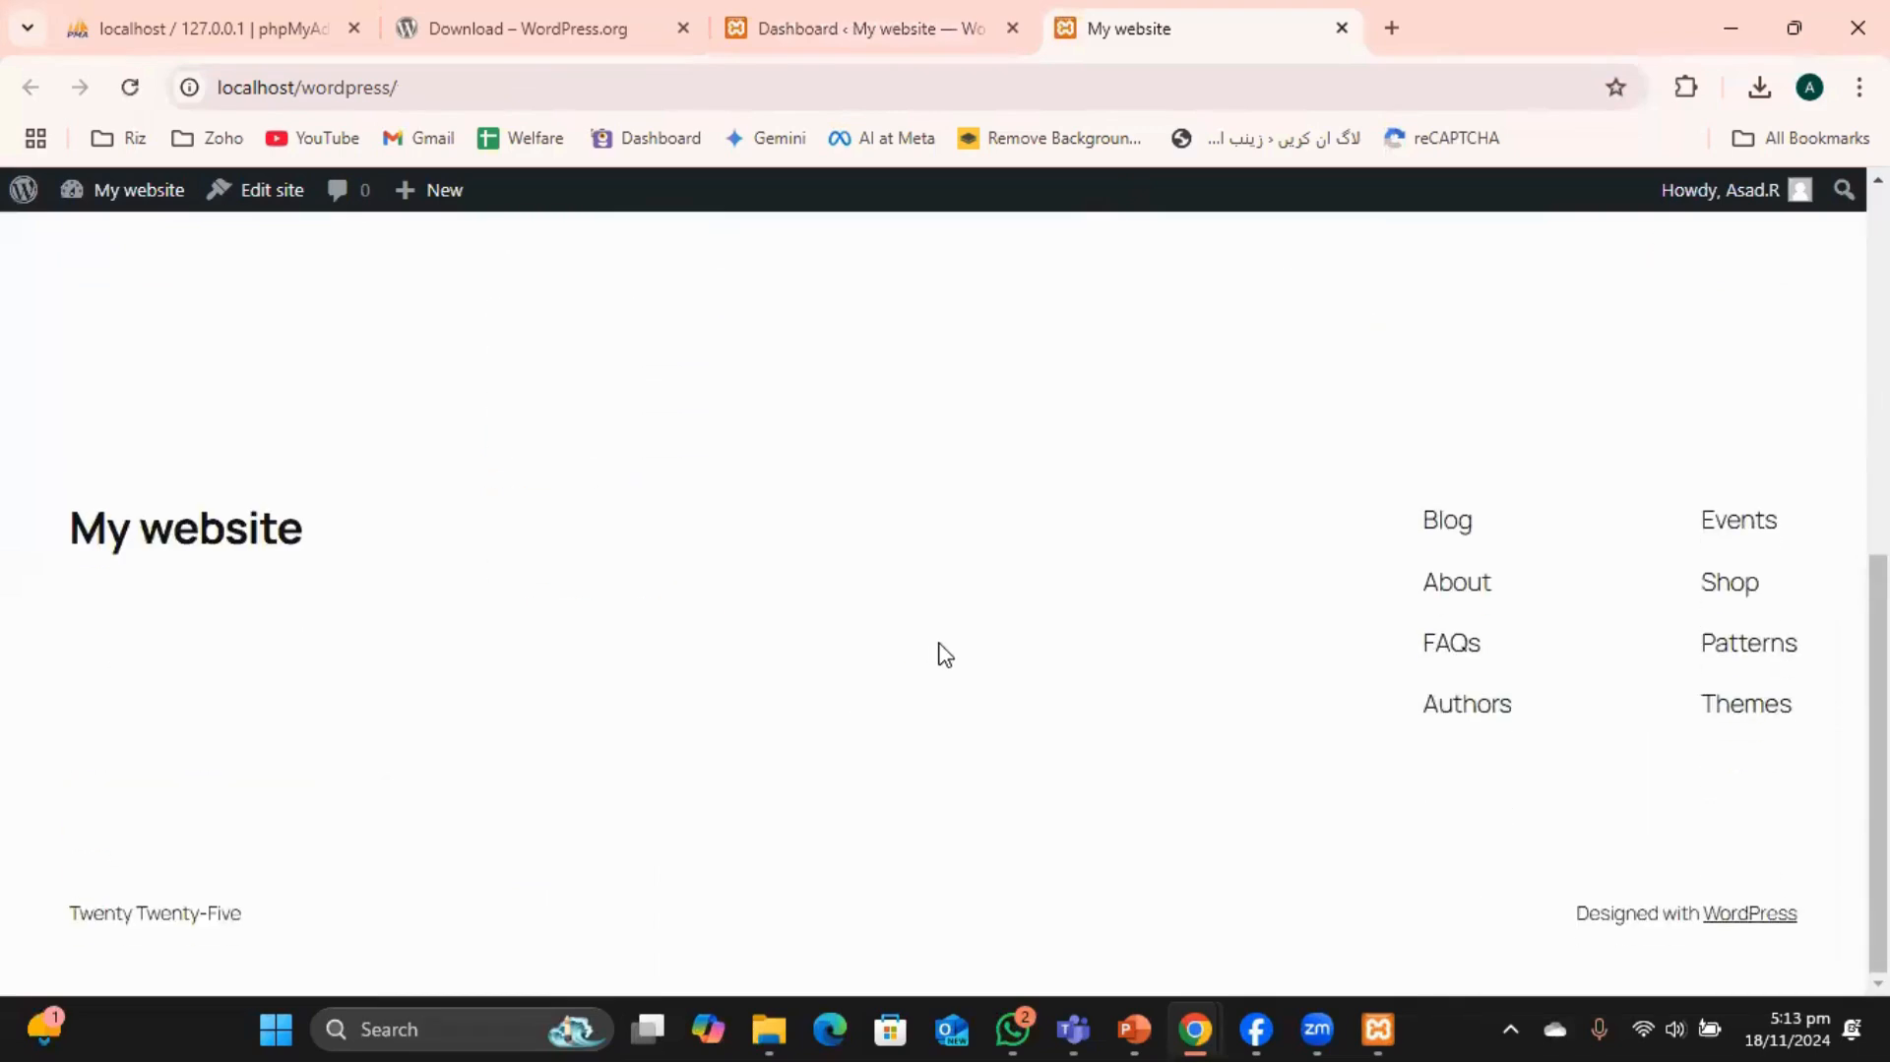
scroll(937, 653, "up", 7)
scroll(807, 591, "down", 5)
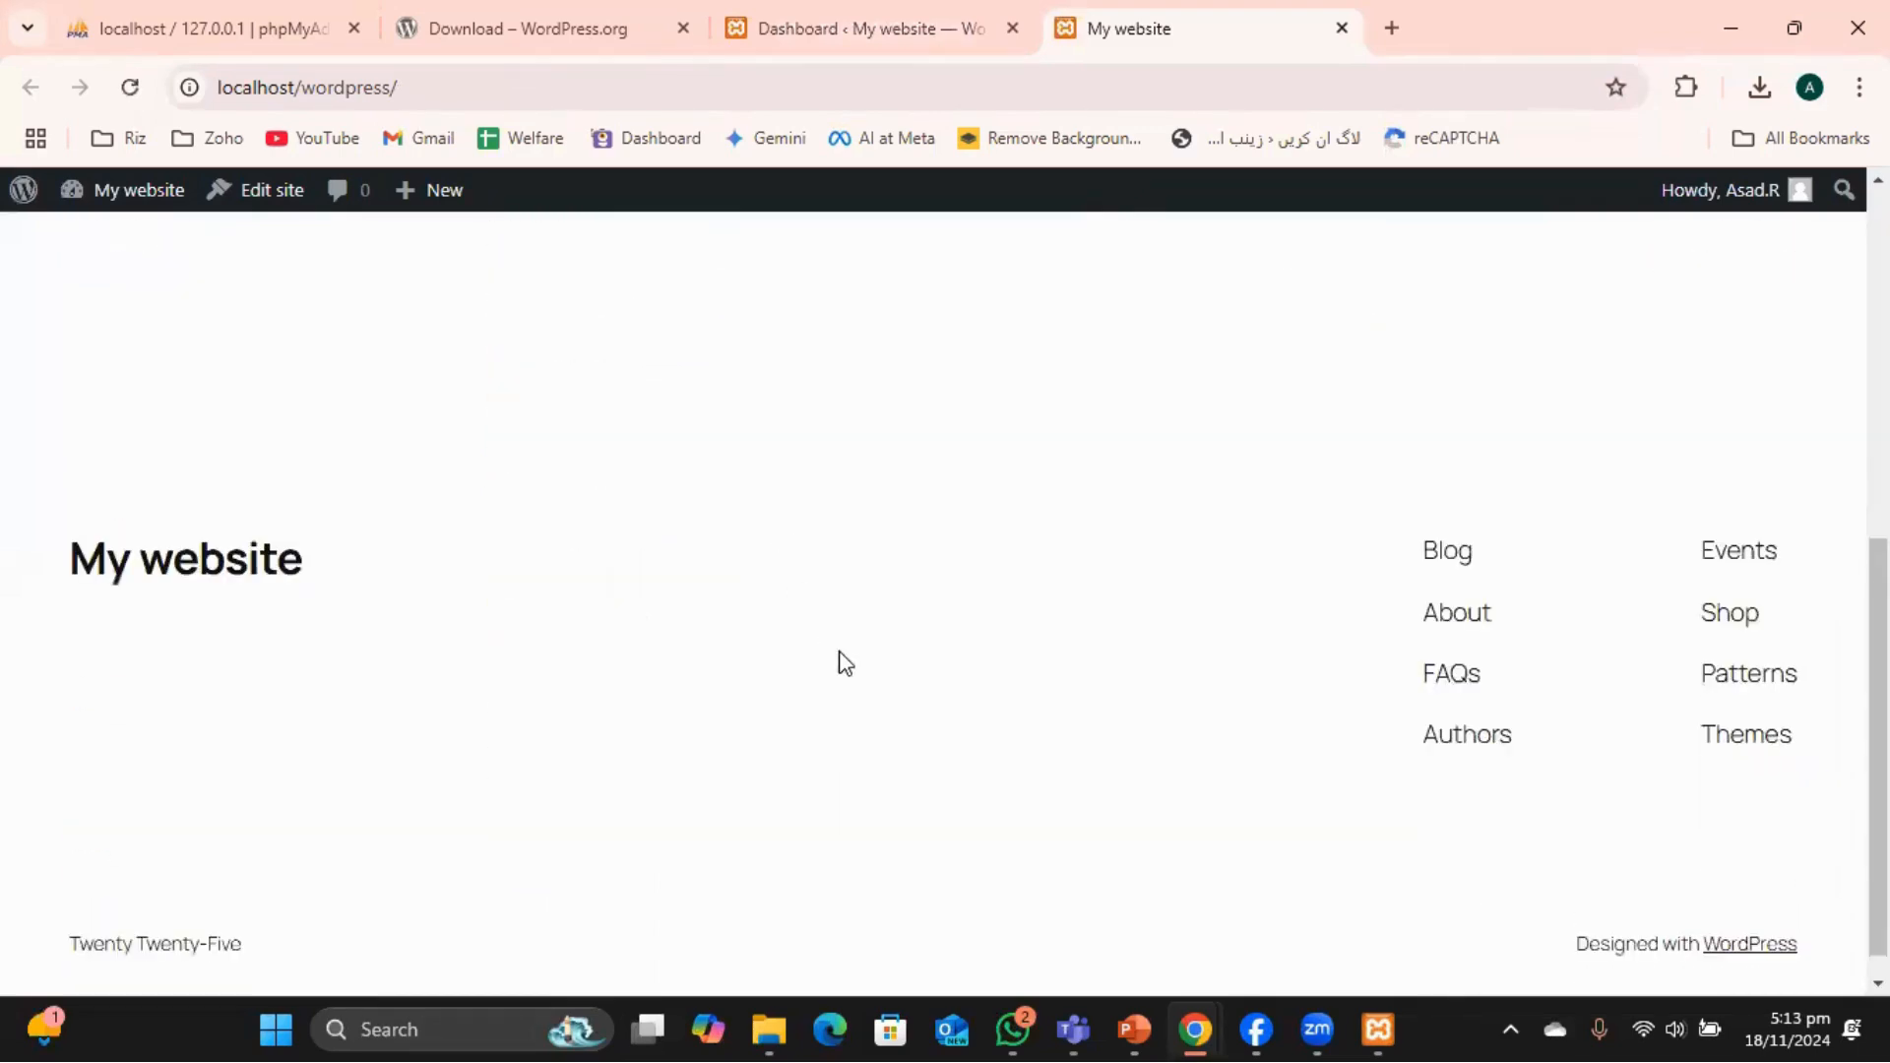
scroll(854, 679, "up", 6)
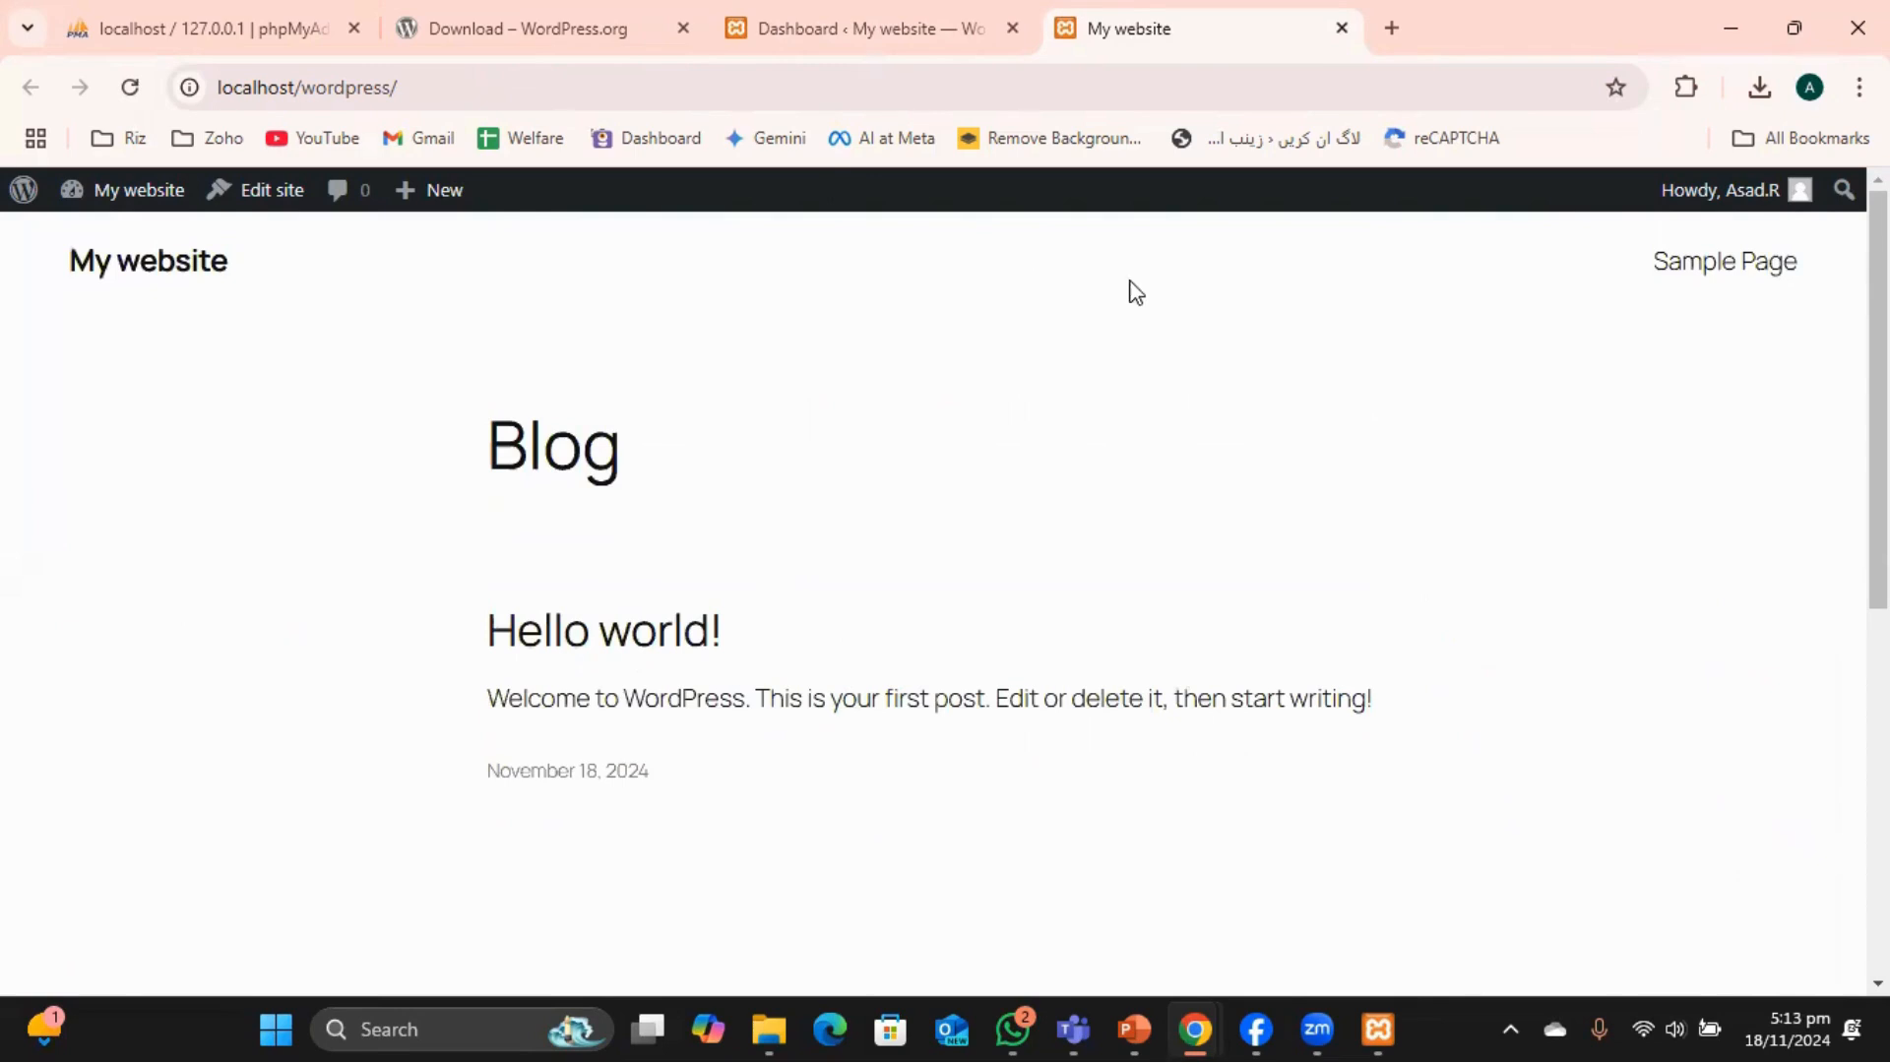
key("alt")
left_click(913, 39)
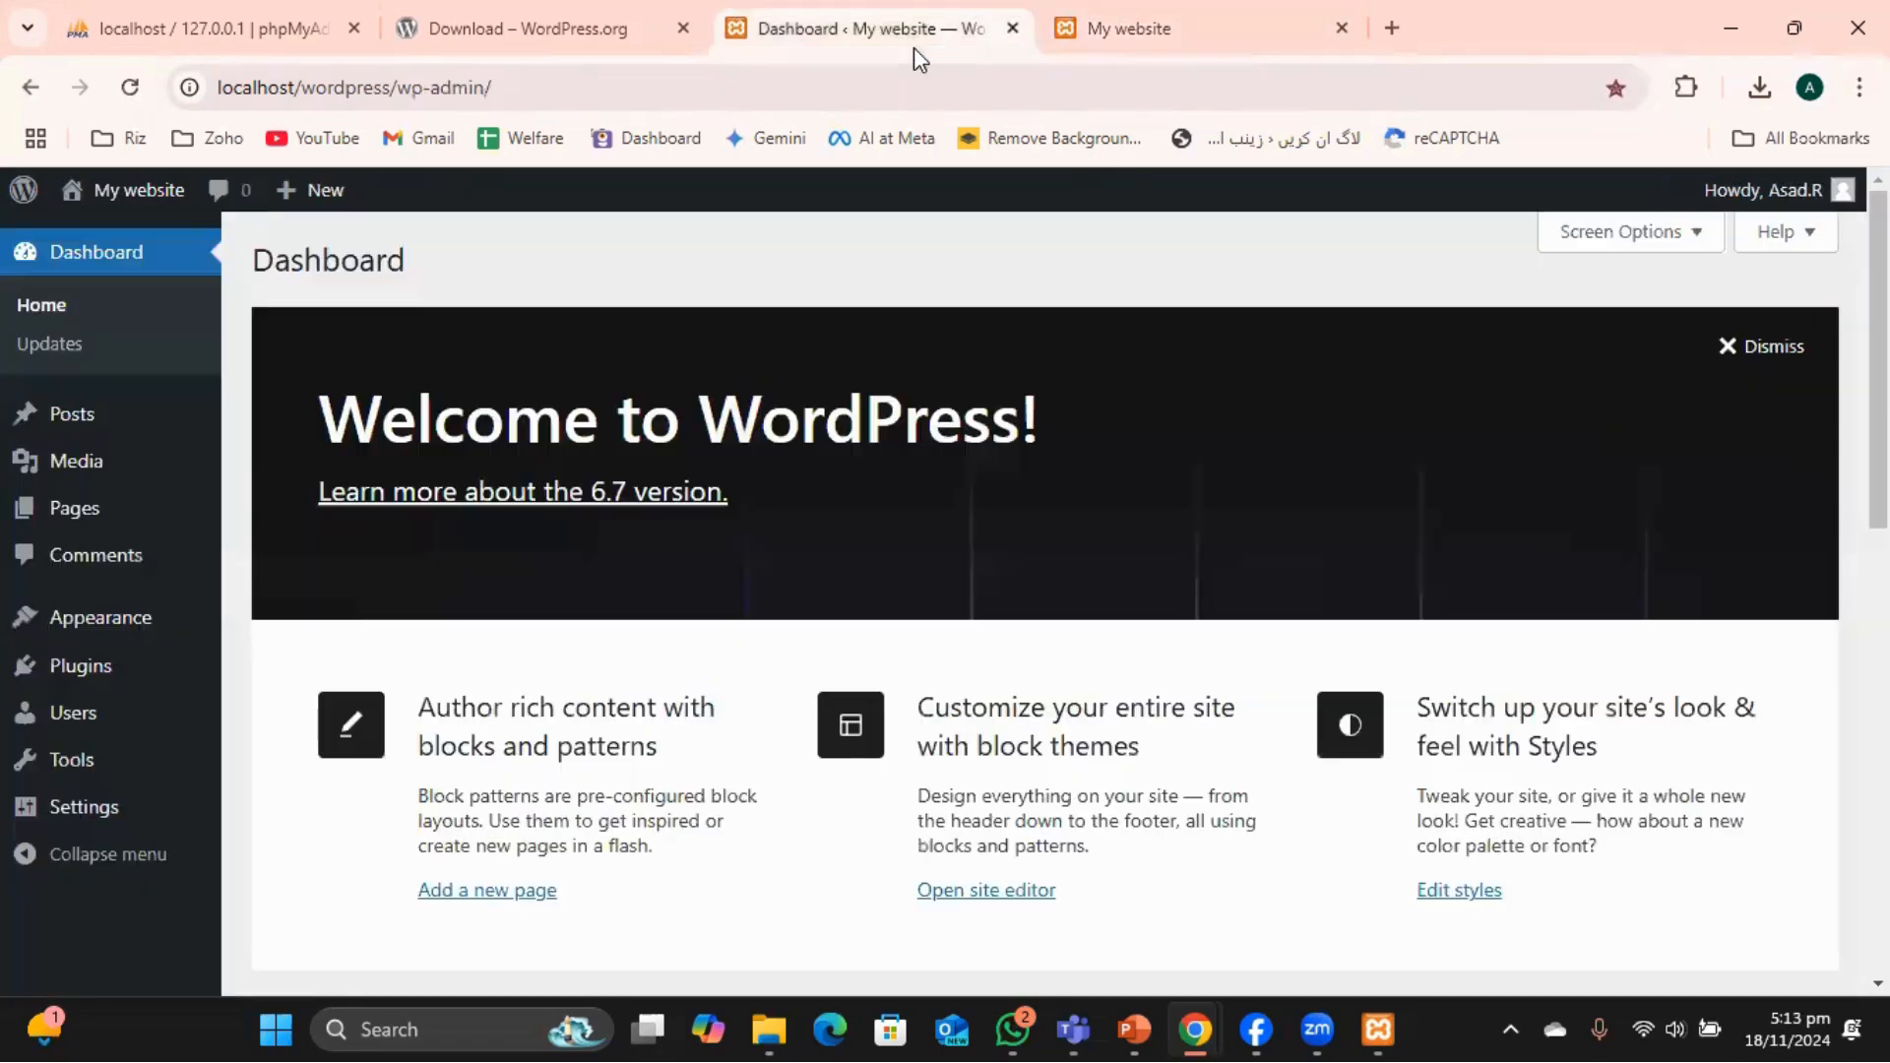
mouse_move(141, 445)
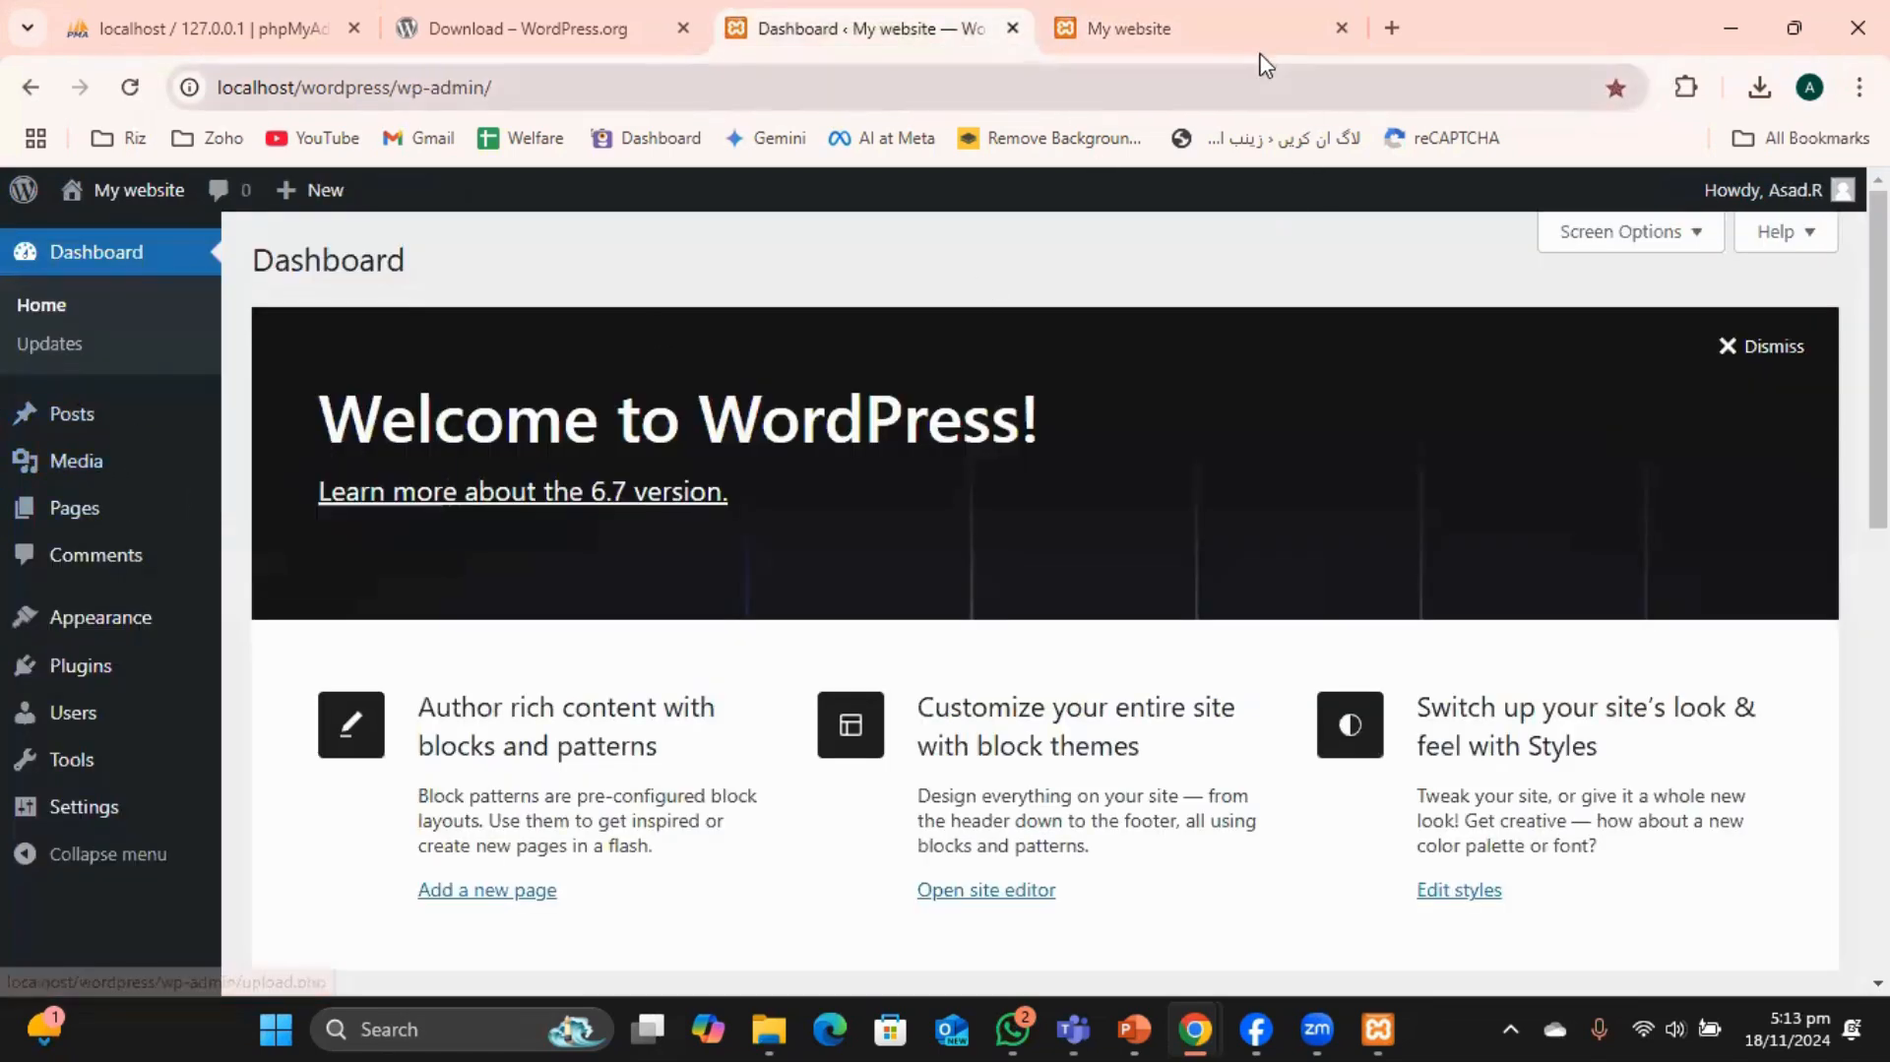
left_click(1220, 29)
scroll(798, 631, "down", 4)
scroll(793, 611, "up", 4)
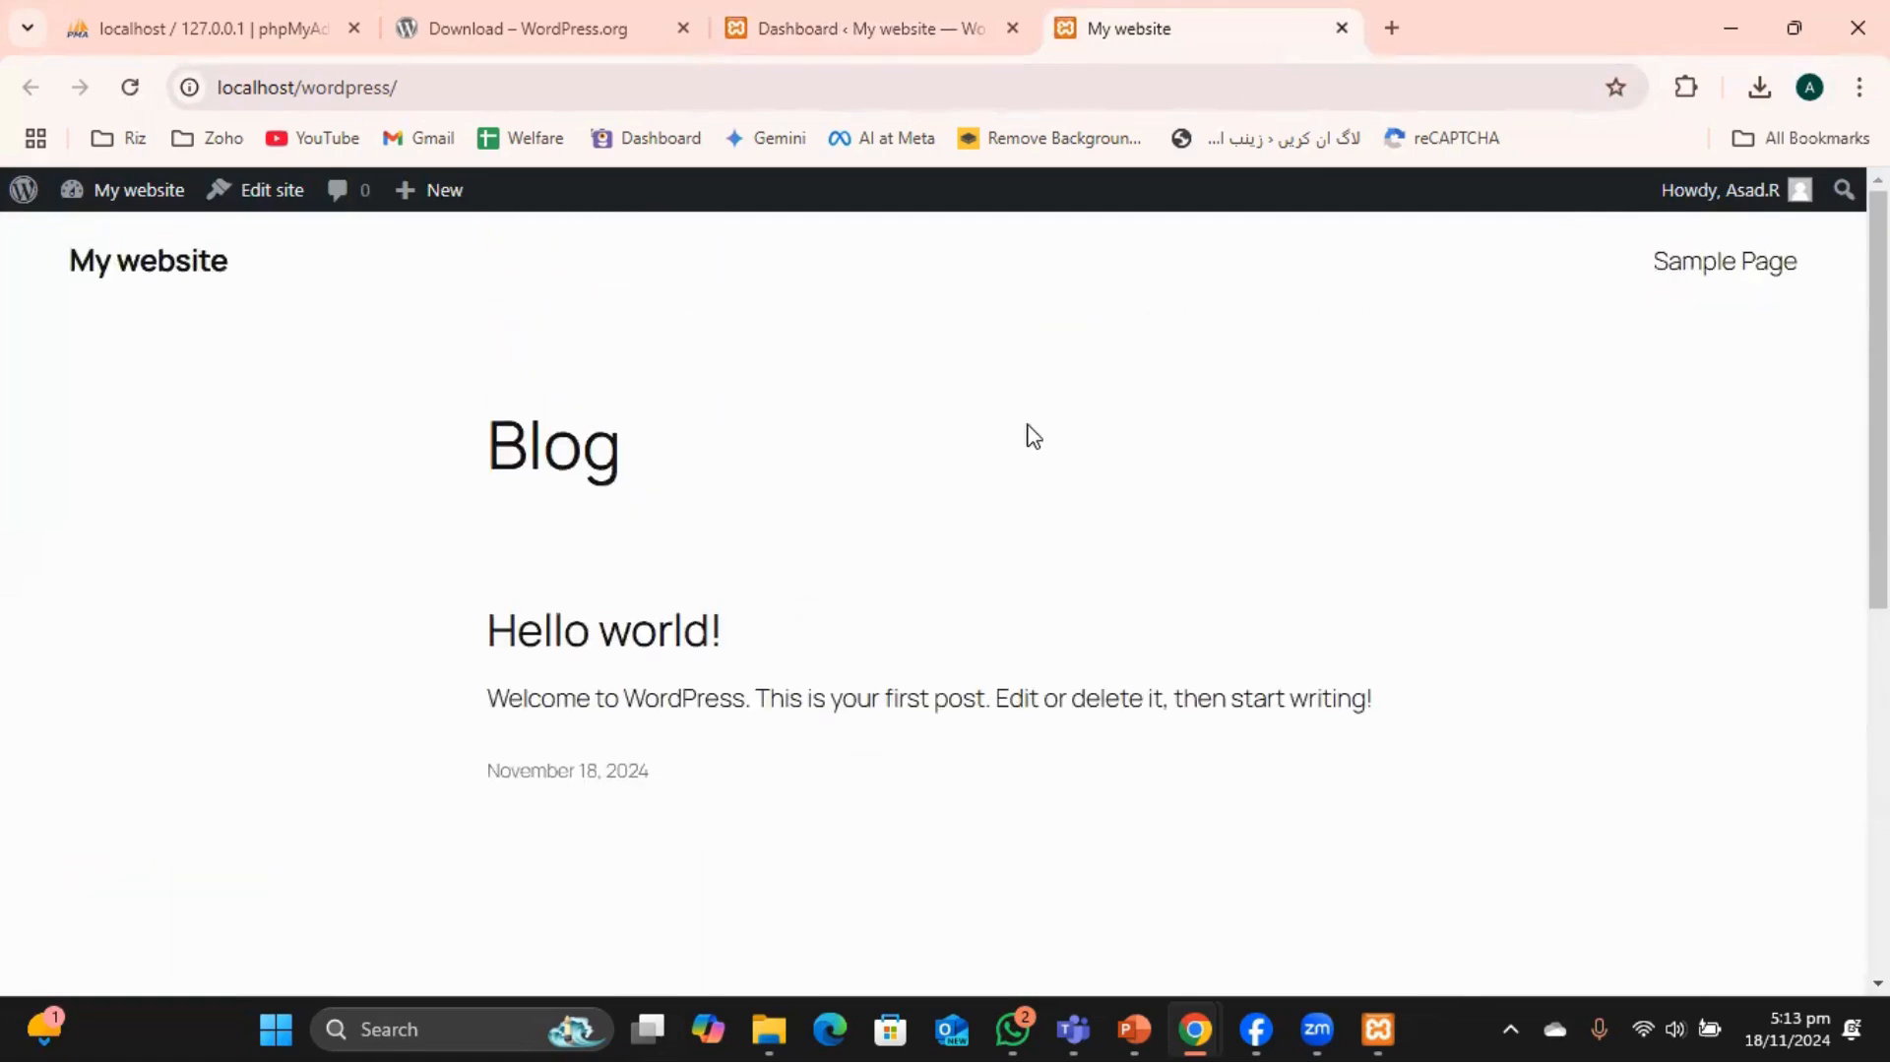